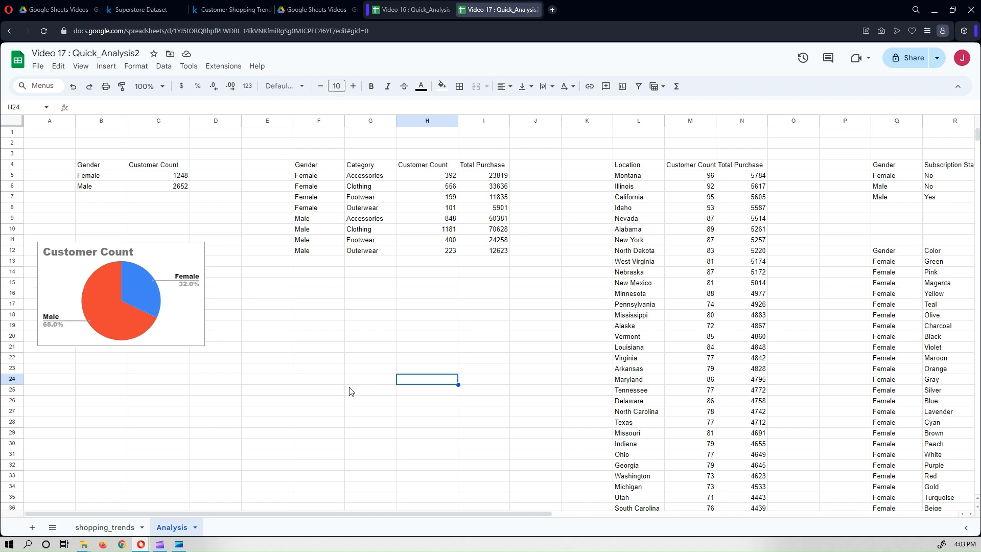
# Review the Customer Shopping Trends Dataset page on Kaggle, then the Customer Count chart and the gender and category summary in the Analysis sheet
pyautogui.click(84, 172)
pyautogui.click(298, 403)
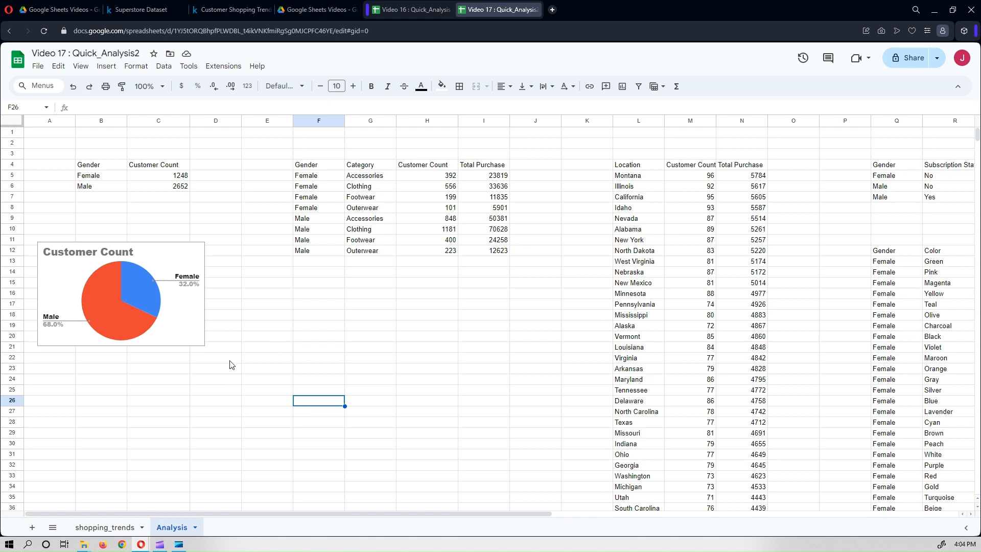
pyautogui.click(220, 6)
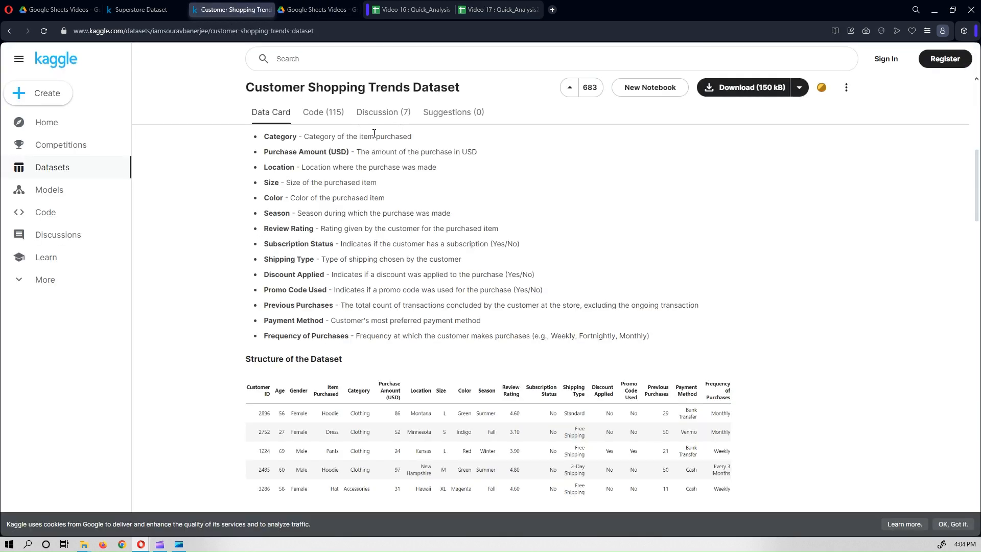
pyautogui.scroll(5, 308, 227)
pyautogui.click(462, 16)
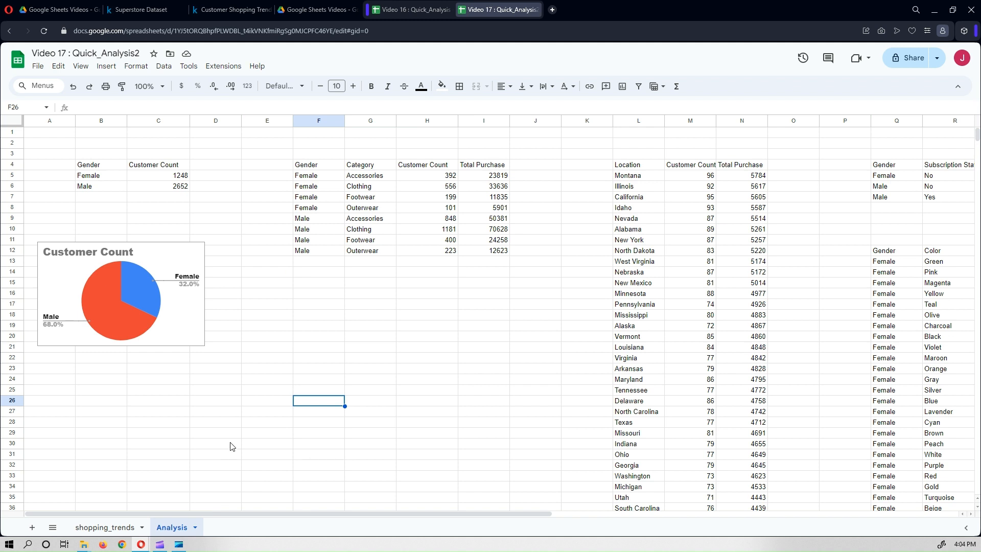
pyautogui.click(179, 341)
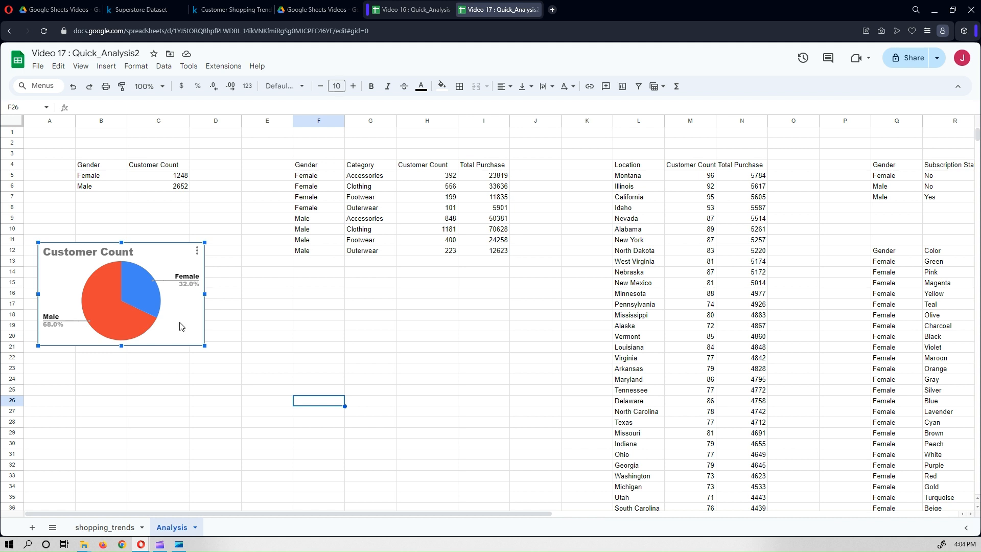
pyautogui.click(137, 445)
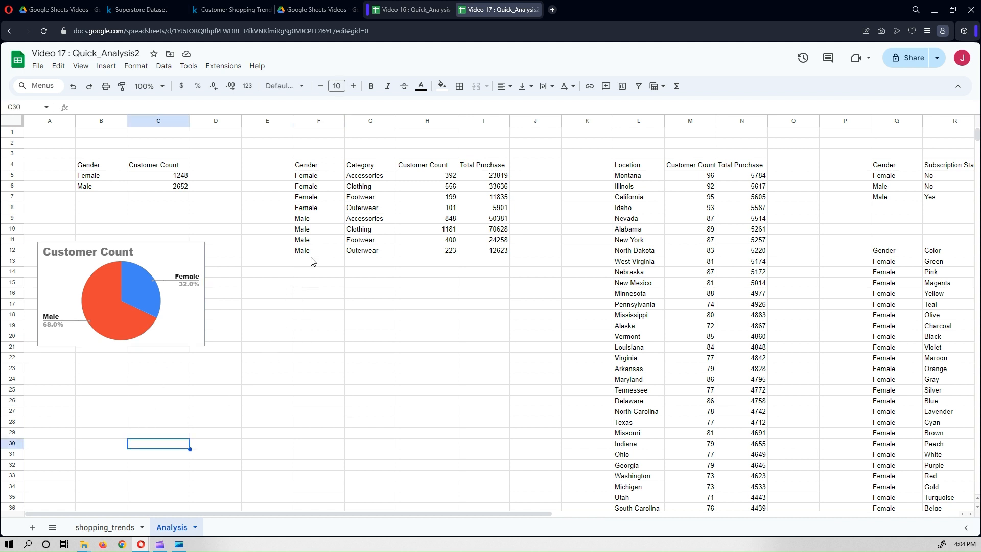
pyautogui.moveTo(315, 166); pyautogui.dragTo(489, 253)
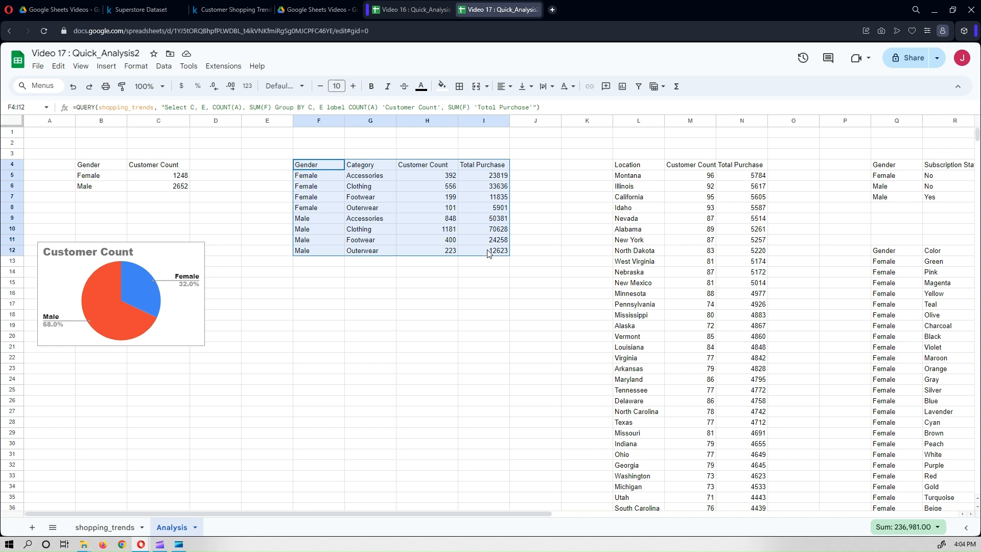
pyautogui.click(360, 327)
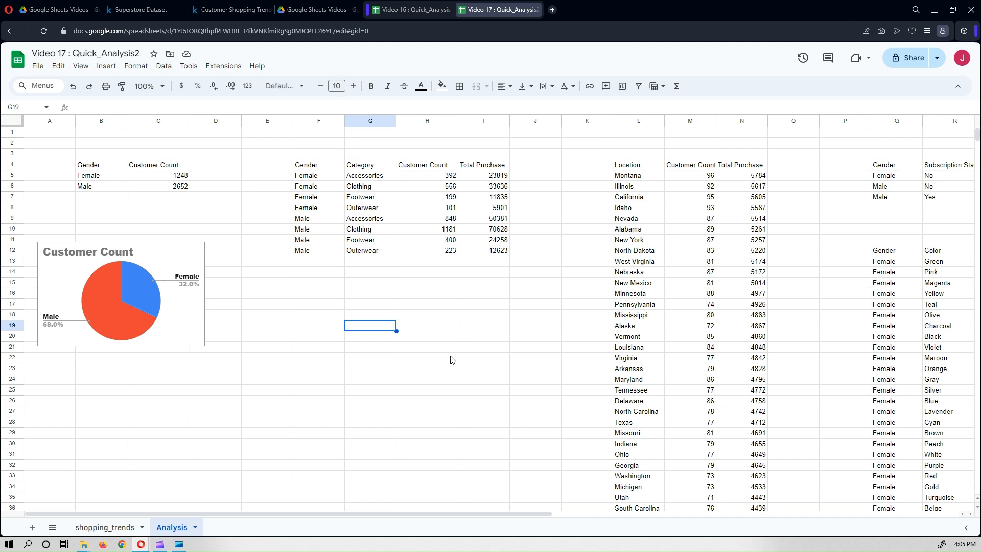
# Duplicate the Analysis sheet and delete the Location summary query at L4 in the copy
pyautogui.rightClick(169, 531)
pyautogui.click(187, 368)
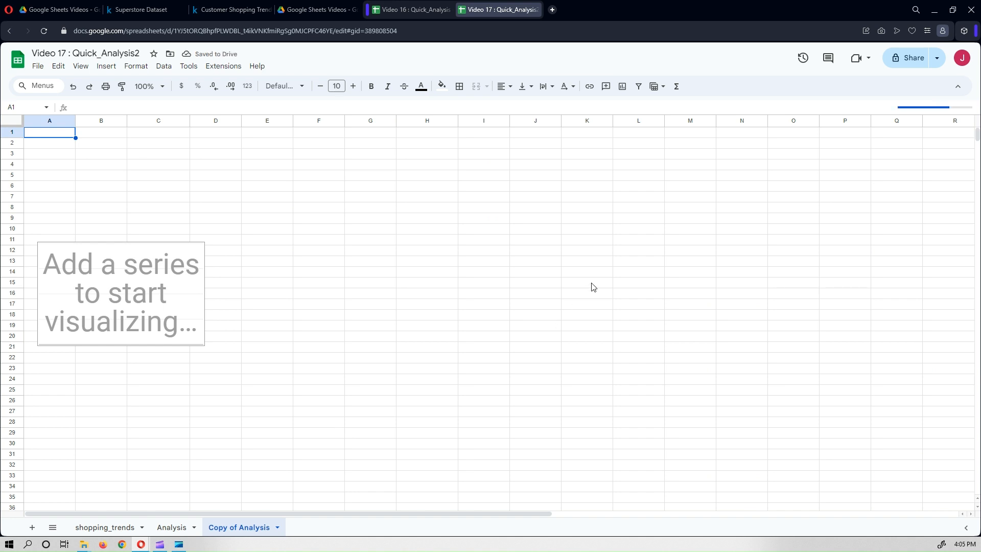
pyautogui.click(625, 171)
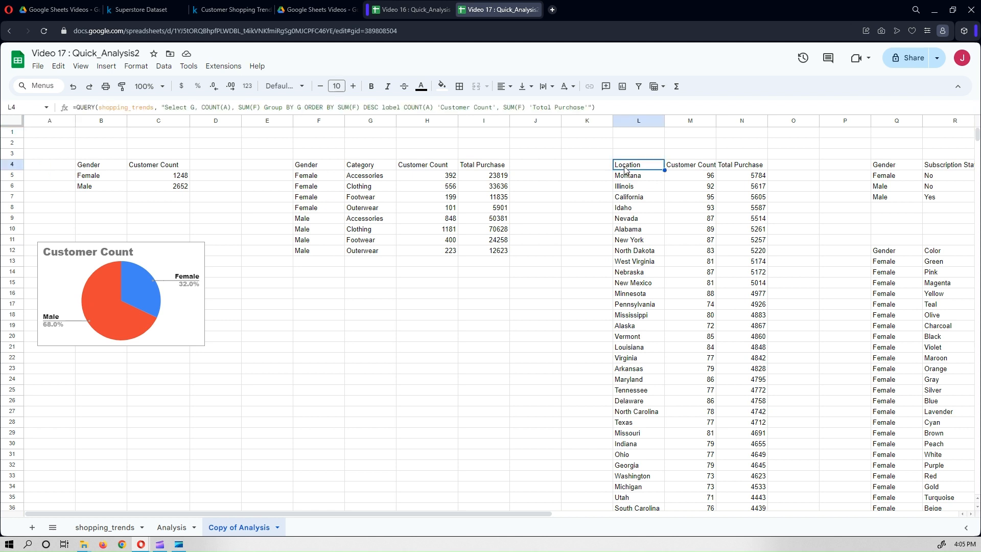
pyautogui.press('Delete')
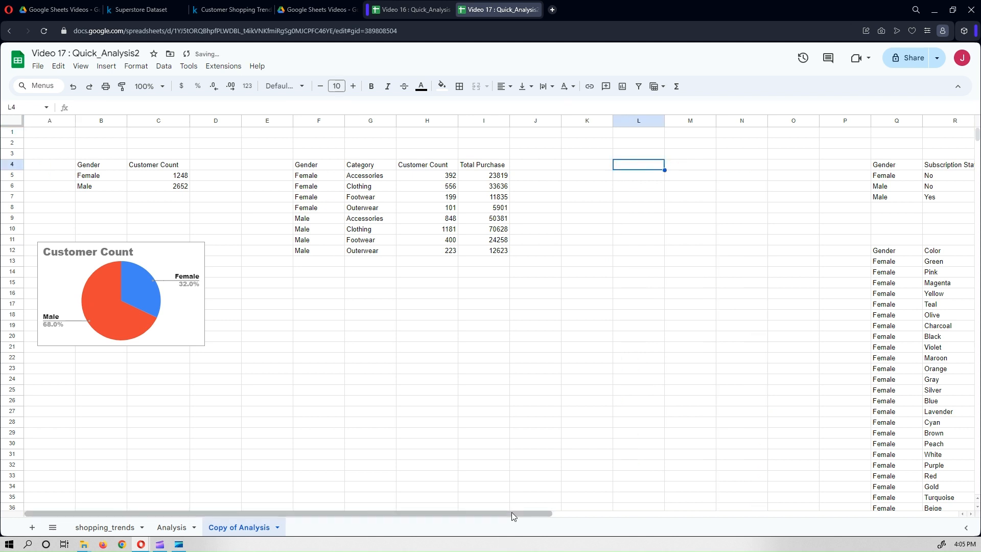
# Delete the payment method and shipping type queries in column W and both average review queries in column AC
pyautogui.moveTo(510, 512); pyautogui.dragTo(897, 512)
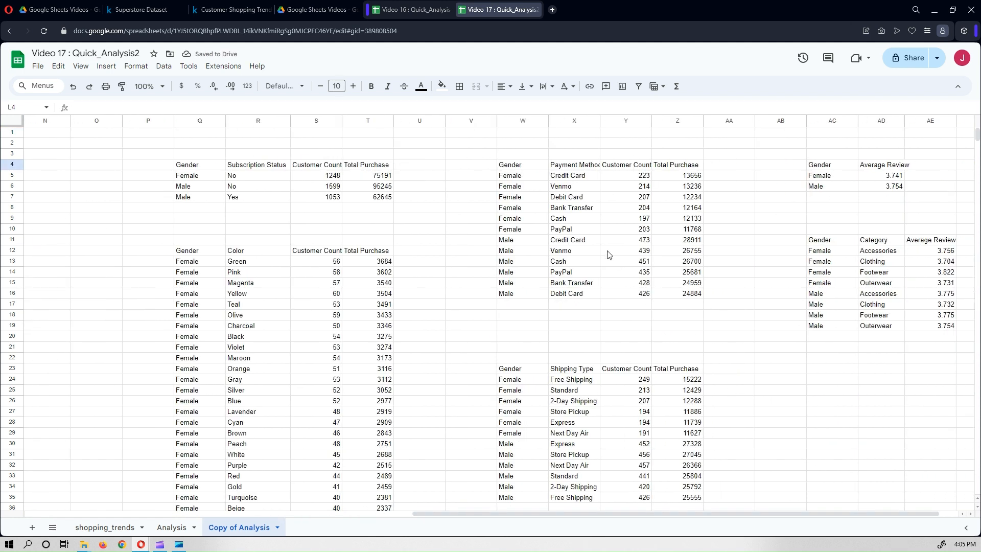
pyautogui.click(541, 176)
pyautogui.click(537, 168)
pyautogui.press('Delete')
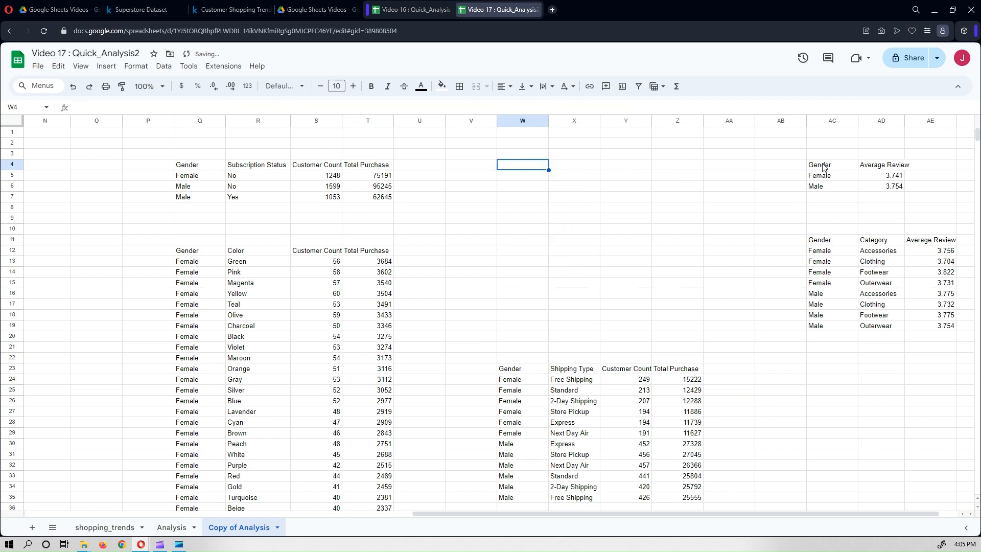
pyautogui.click(824, 169)
pyautogui.press('Delete')
pyautogui.click(828, 244)
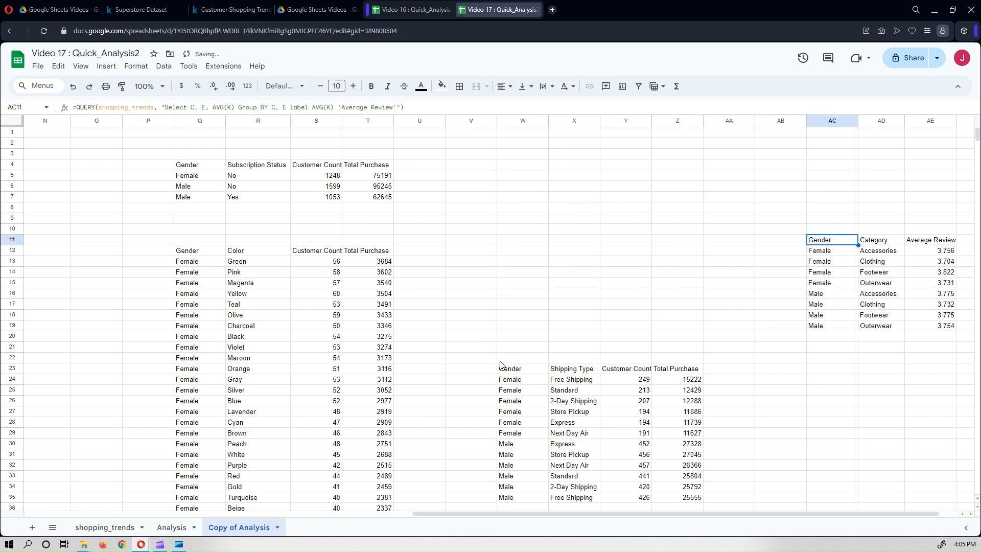
pyautogui.click(509, 372)
pyautogui.press('Delete')
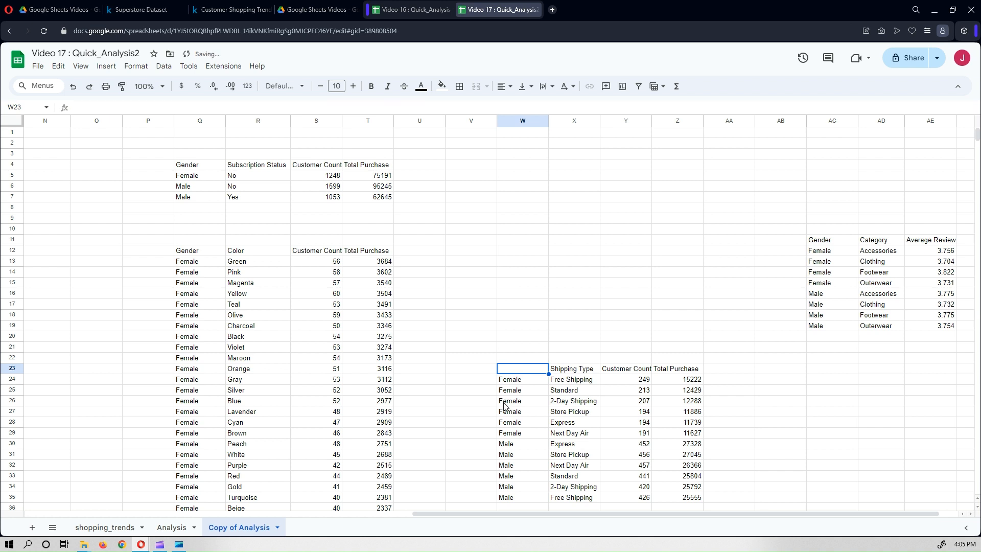
pyautogui.click(821, 243)
pyautogui.press('Delete')
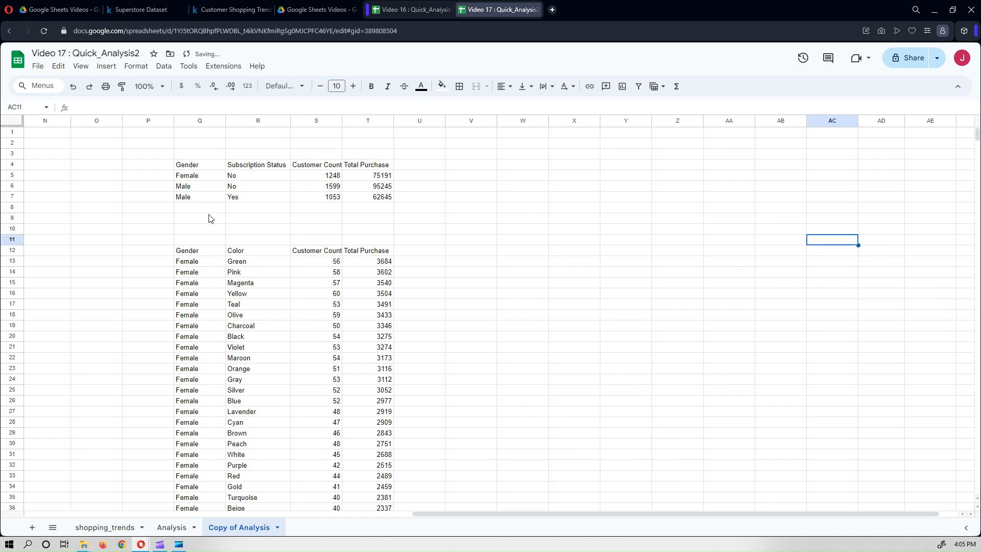
# Delete the subscription status query at Q4 and the color query at Q12
pyautogui.click(201, 170)
pyautogui.press('Delete')
pyautogui.click(199, 250)
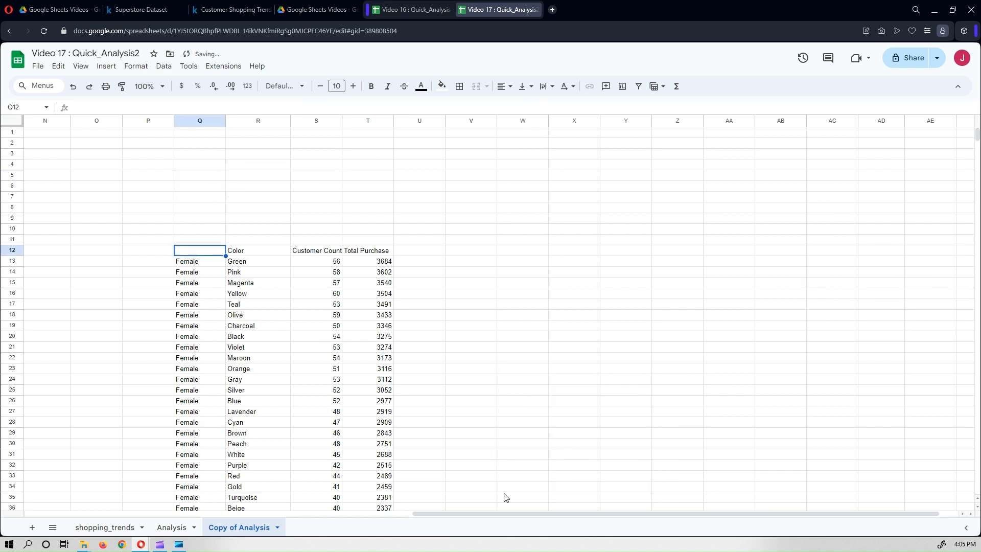
pyautogui.press('Delete')
# Copy the gender and category query from F4 into F18
pyautogui.moveTo(492, 517); pyautogui.dragTo(22, 483)
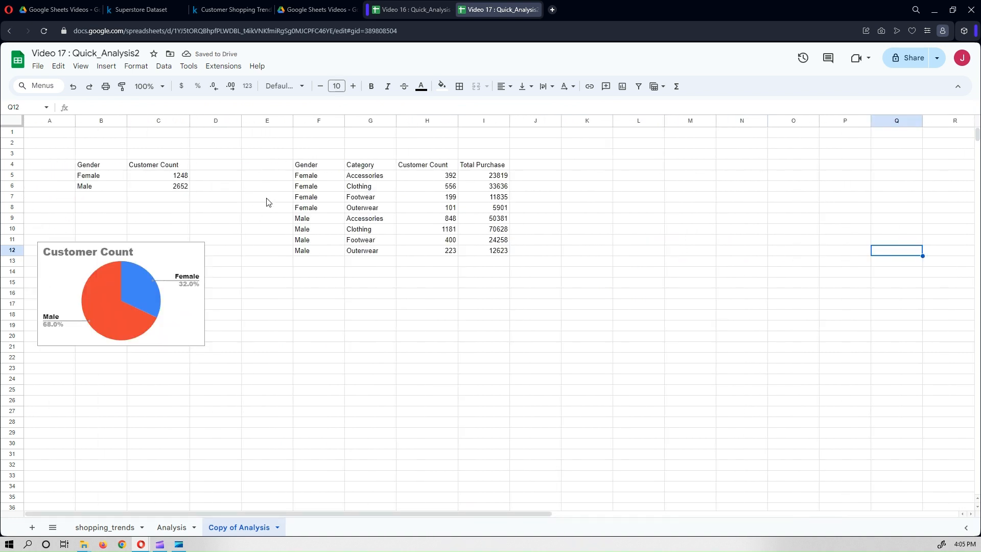
pyautogui.click(308, 166)
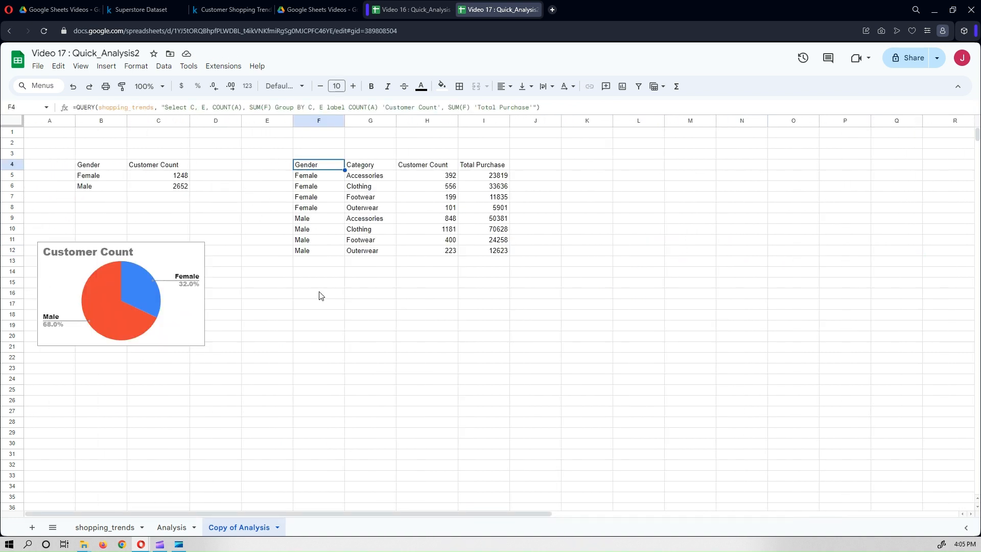
pyautogui.hotkey('ctrl', 'c')
pyautogui.click(305, 317)
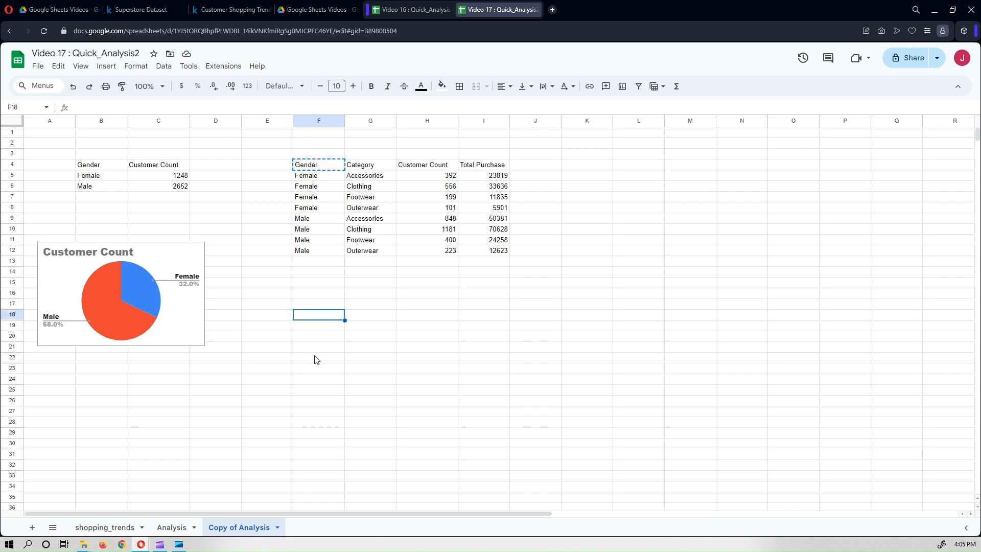
pyautogui.hotkey('ctrl', 'v')
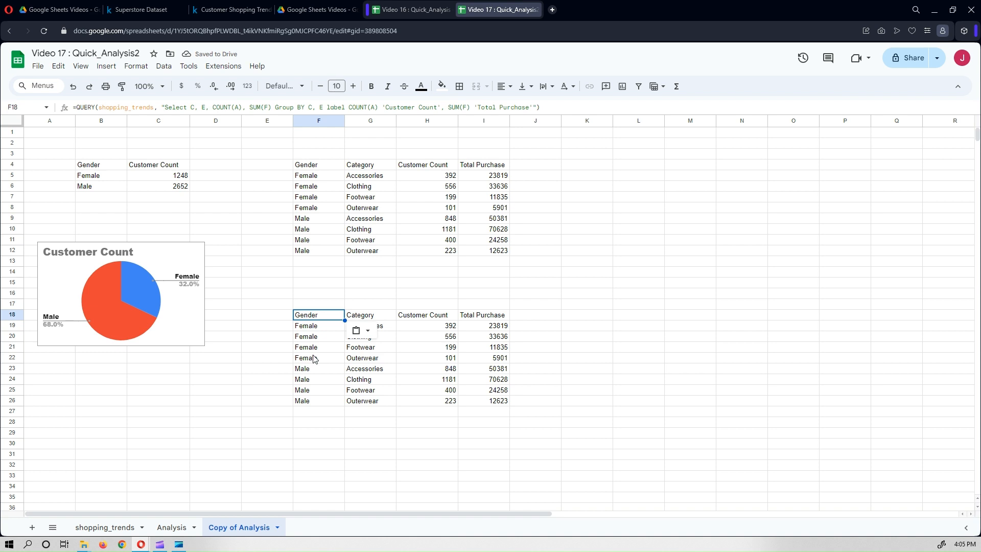
# Restrict the F18 query to female customers by adding WHERE C = 'Female' before the Group BY clause
pyautogui.click(203, 107)
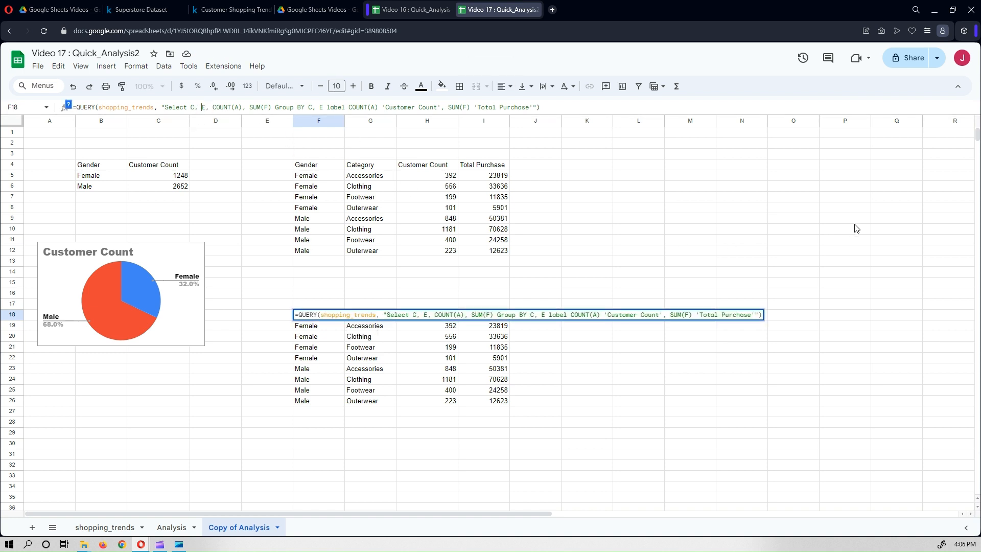
pyautogui.press('Escape')
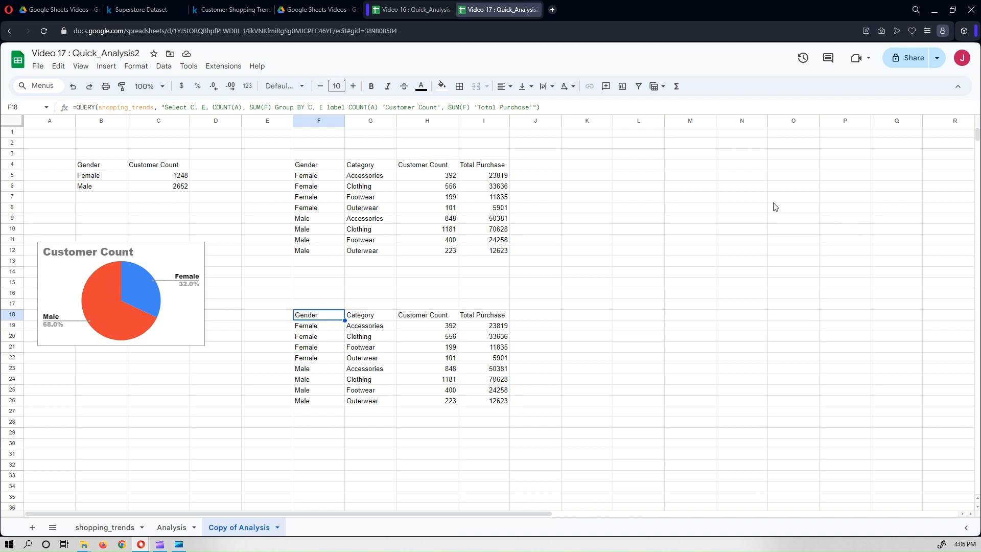
pyautogui.click(277, 109)
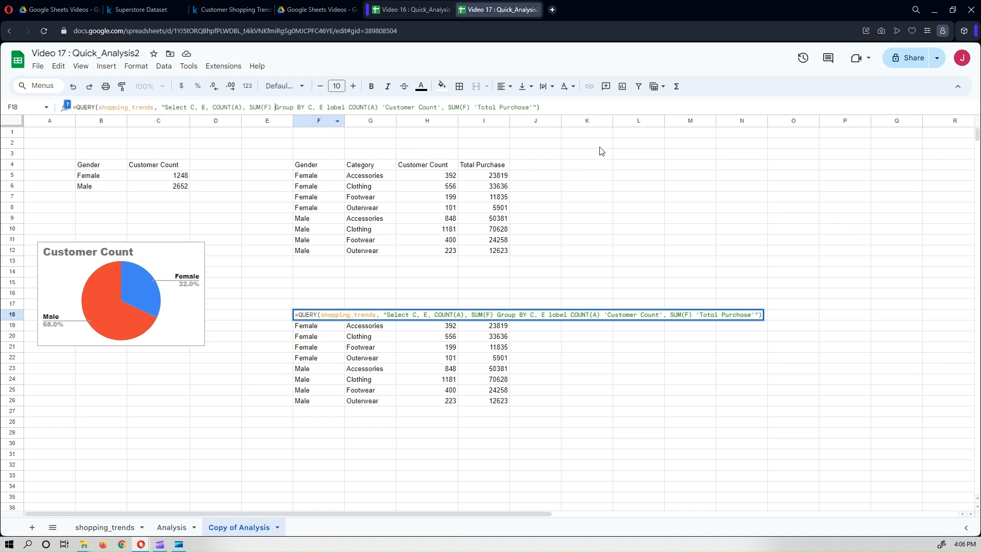
pyautogui.write('WHERE C')
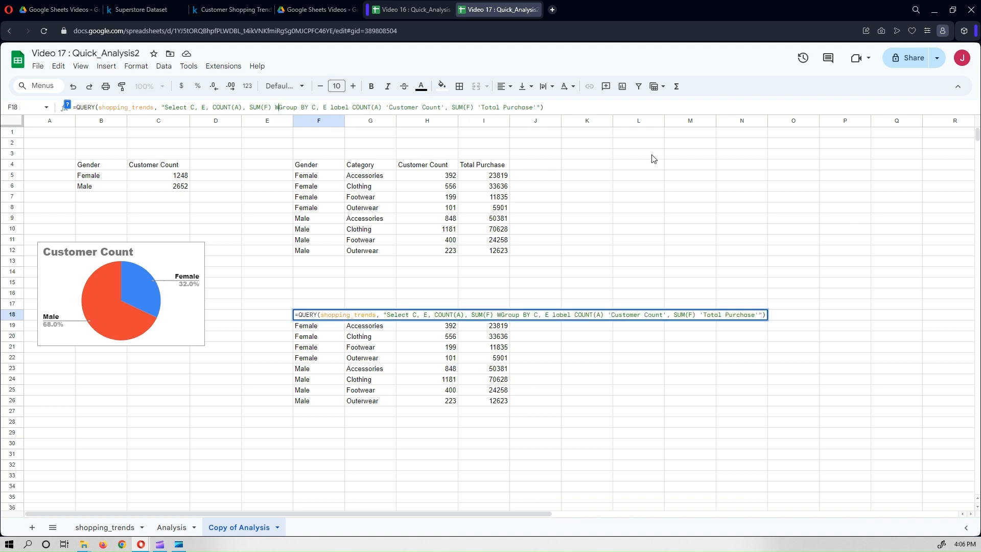
pyautogui.write(" = '")
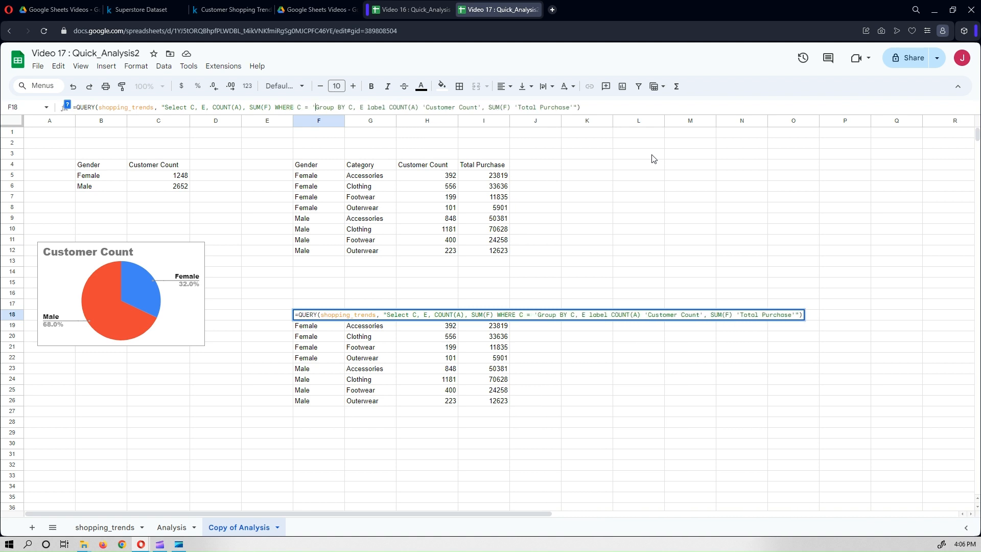
pyautogui.write('Female')
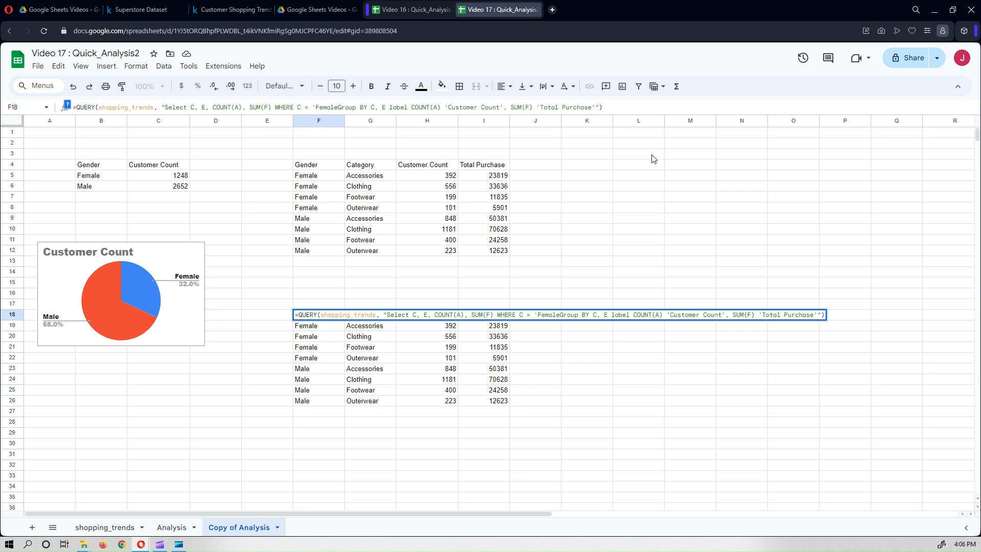
pyautogui.write("'")
pyautogui.press('Return')
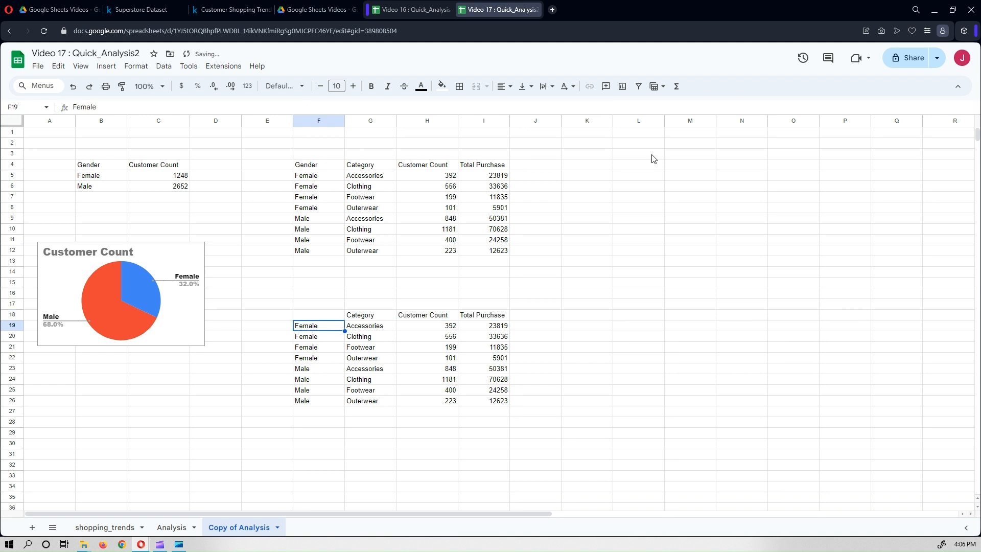
# Copy the female-only category query from F18 into F26
pyautogui.scroll(-1, 503, 365)
pyautogui.scroll(-2, 503, 365)
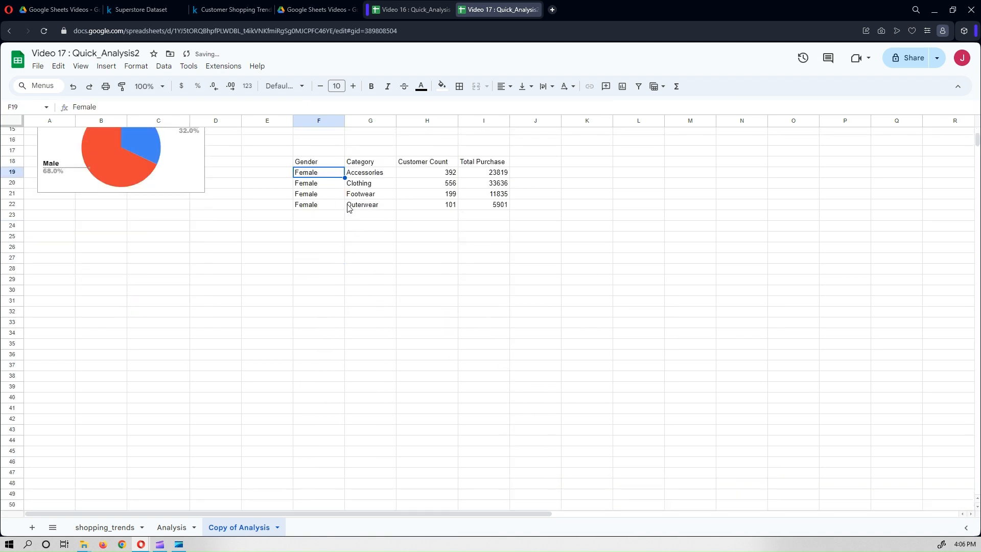
pyautogui.click(326, 162)
pyautogui.hotkey('ctrl', 'c')
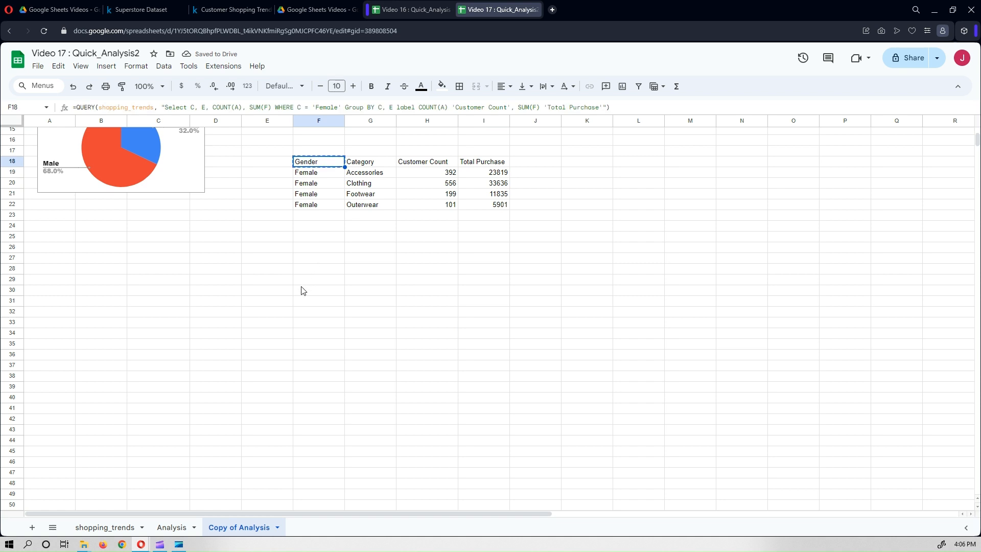
pyautogui.click(314, 250)
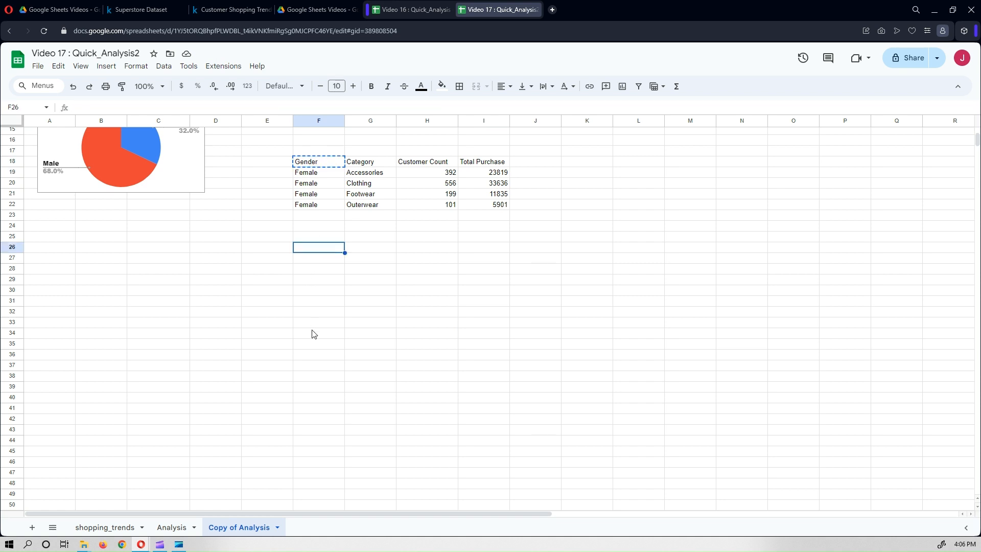
pyautogui.hotkey('ctrl', 'v')
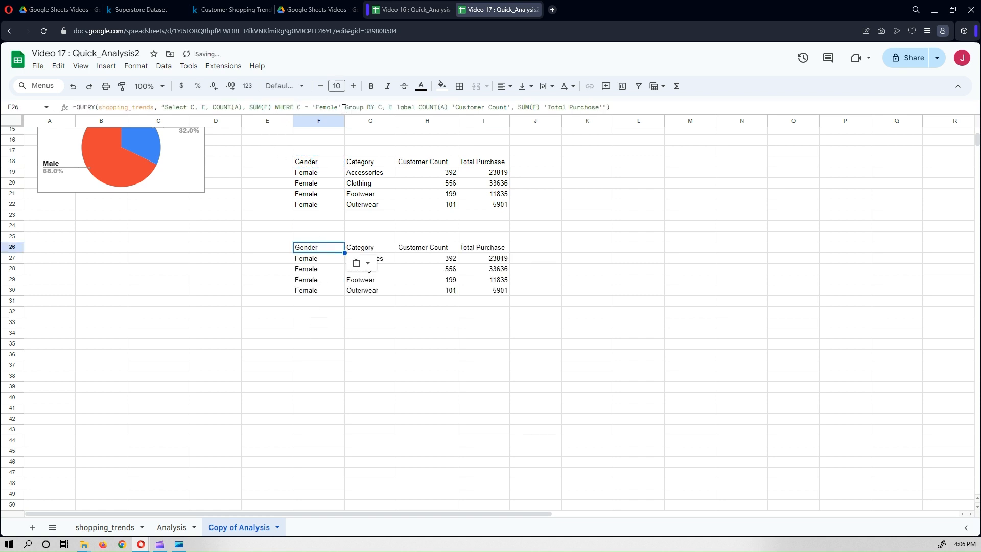
# Change the WHERE condition of the F26 query to C = 'Male'
pyautogui.click(344, 108)
pyautogui.press('BackSpace')
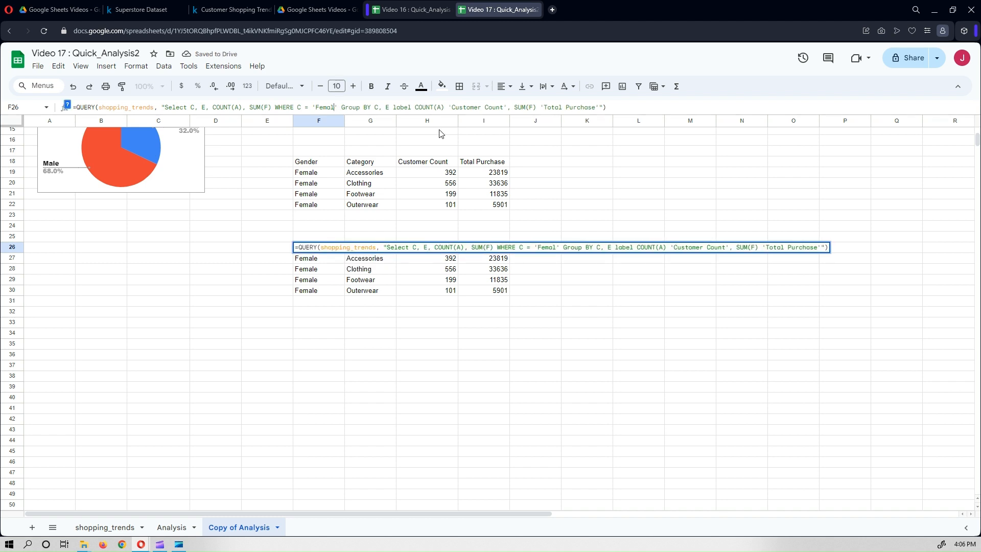
pyautogui.press('BackSpace')
pyautogui.press('BackSpace')
pyautogui.press('BackSpace')
pyautogui.press('BackSpace')
pyautogui.press('BackSpace')
pyautogui.write('Male')
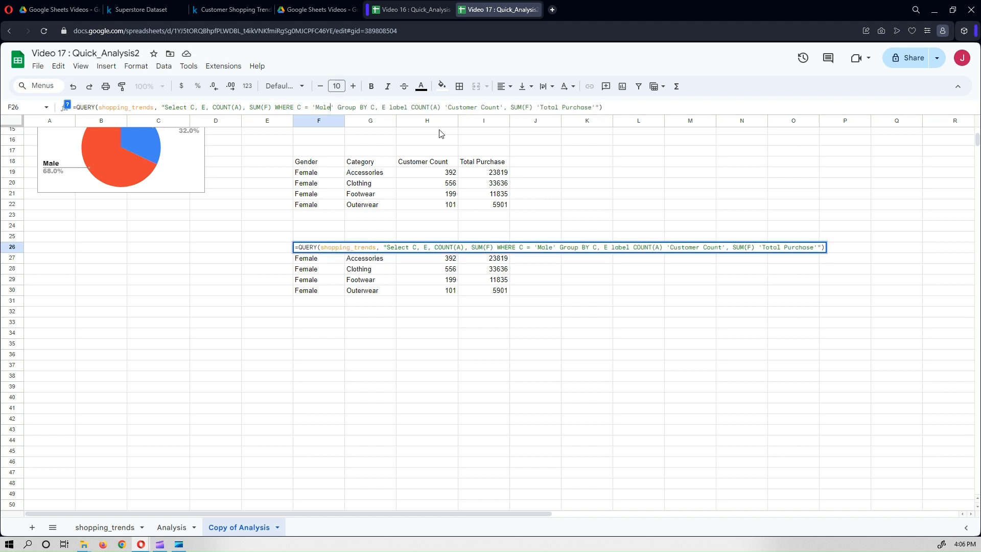
pyautogui.press('Return')
# Insert a chart from the female summary range G18:I22 and move it over columns H to M
pyautogui.scroll(3, 316, 438)
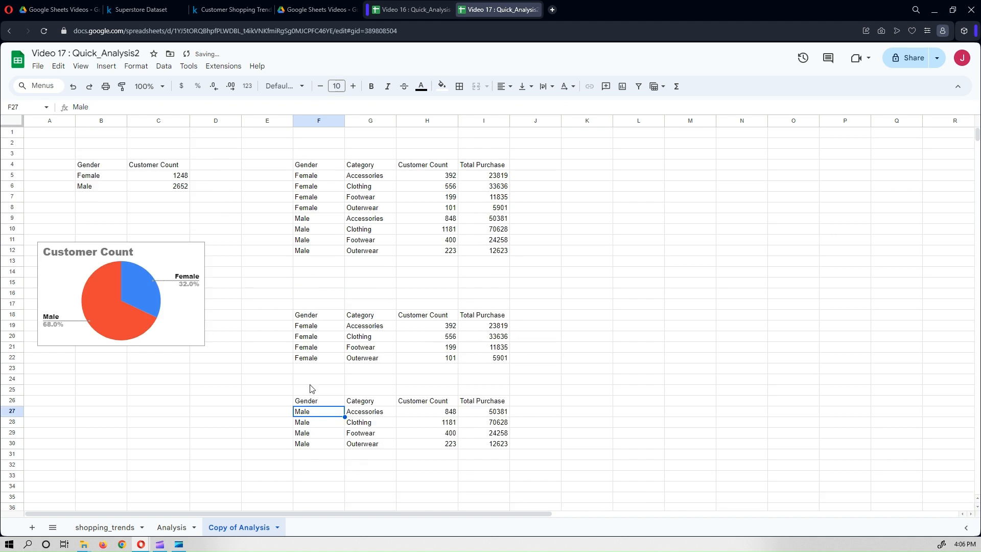
pyautogui.moveTo(301, 317); pyautogui.dragTo(495, 364)
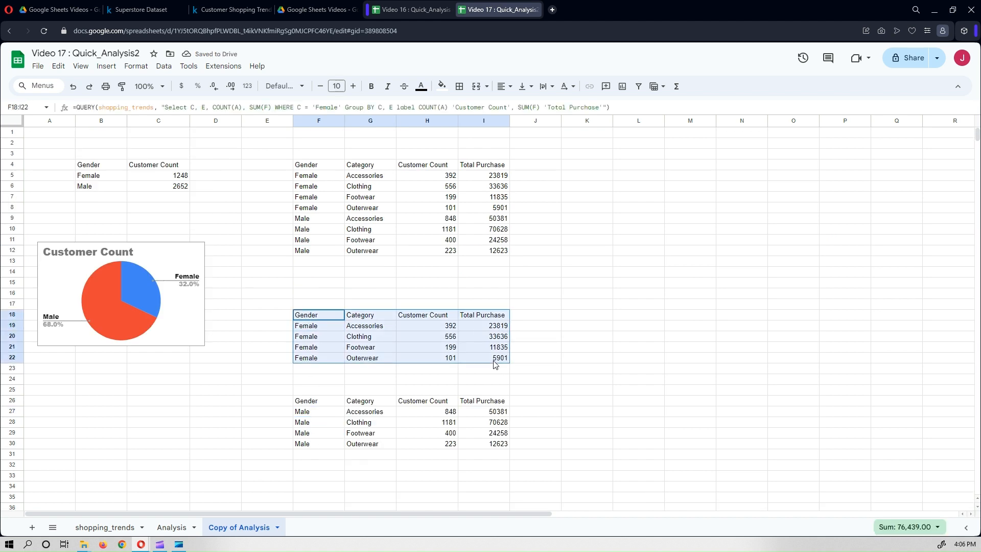
pyautogui.click(584, 326)
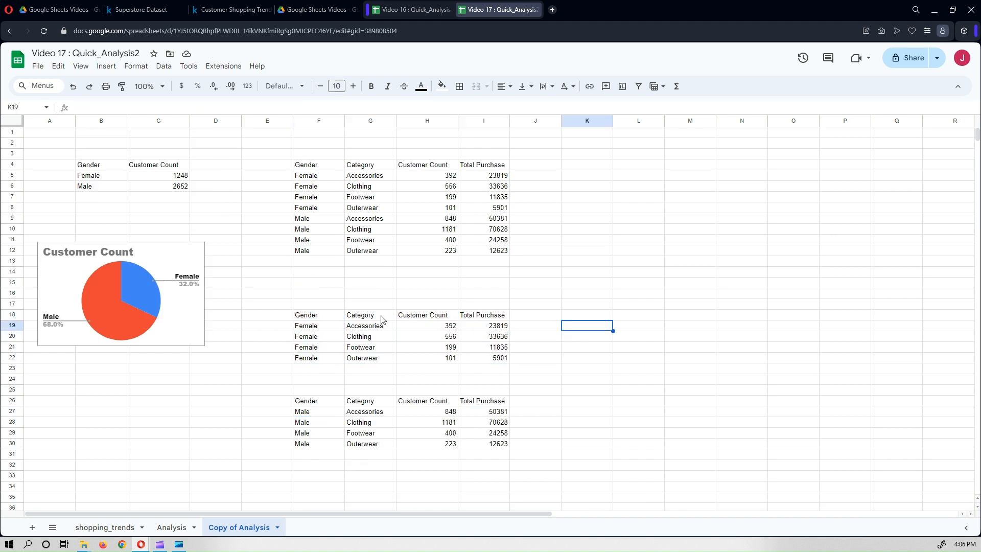
pyautogui.moveTo(381, 319); pyautogui.dragTo(486, 359)
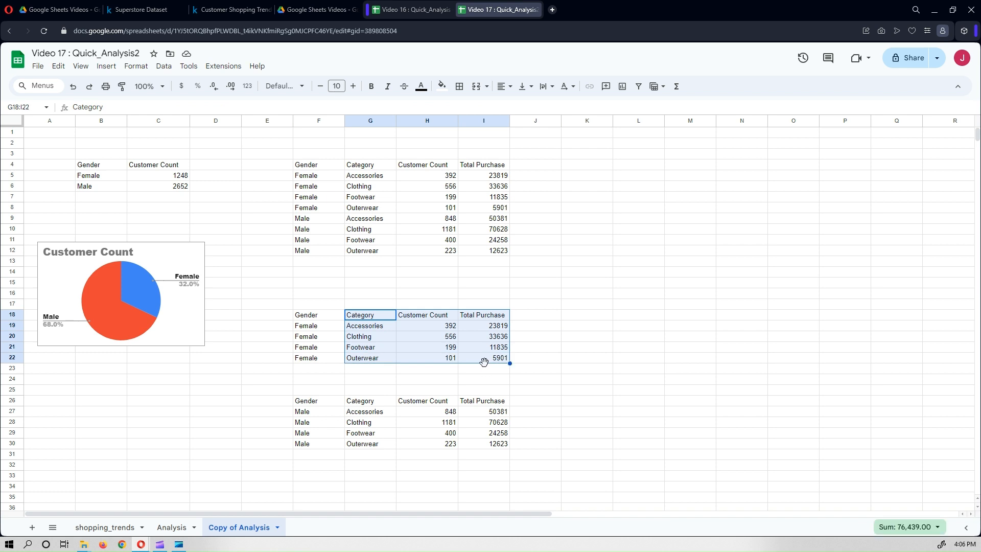
pyautogui.click(107, 66)
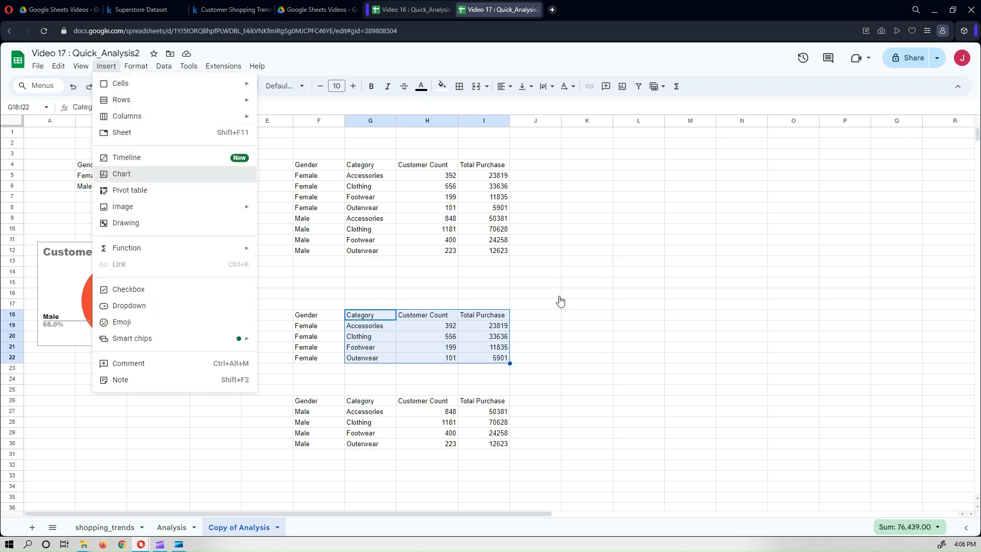
pyautogui.press('Escape')
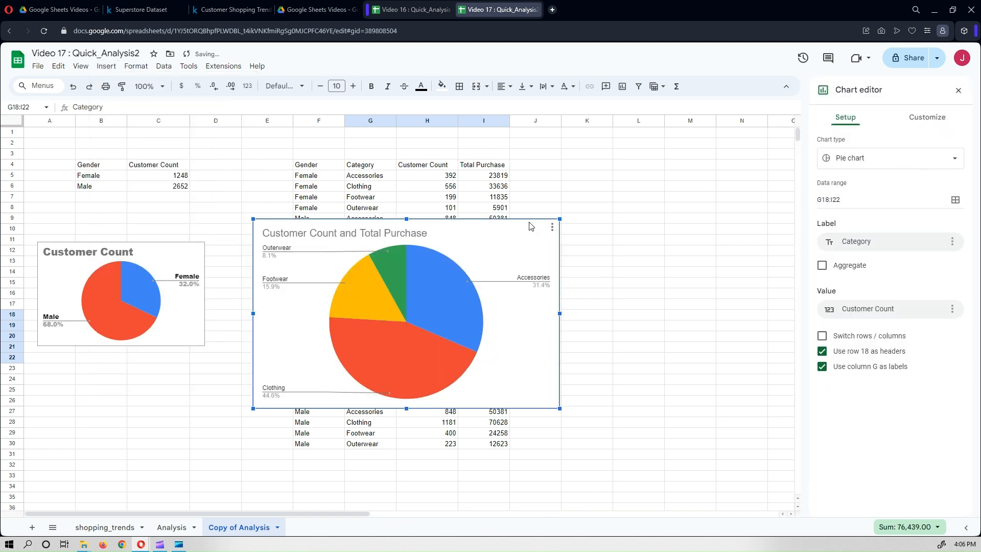
pyautogui.moveTo(528, 223); pyautogui.dragTo(687, 184)
# Change the female summary chart's type to a column chart
pyautogui.click(862, 159)
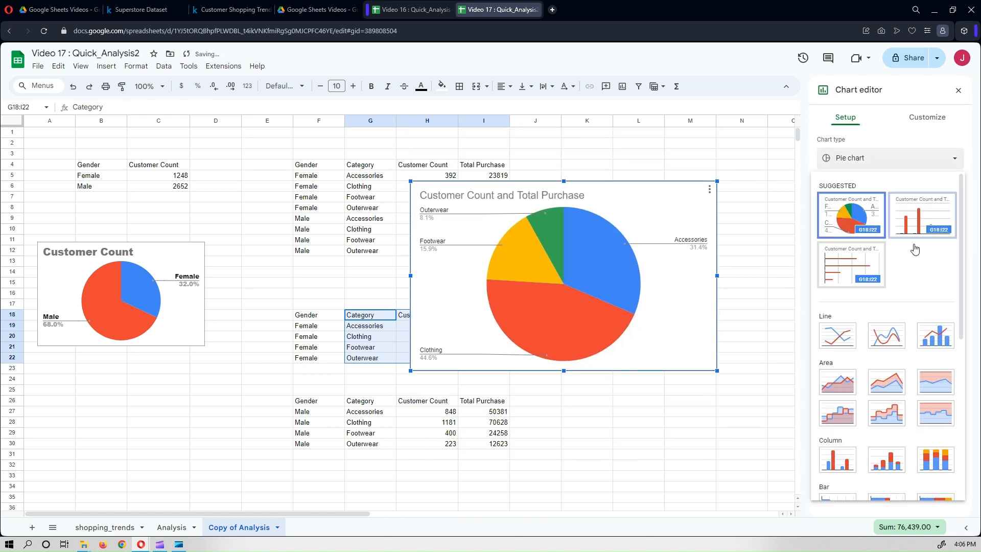
pyautogui.scroll(-1, 889, 450)
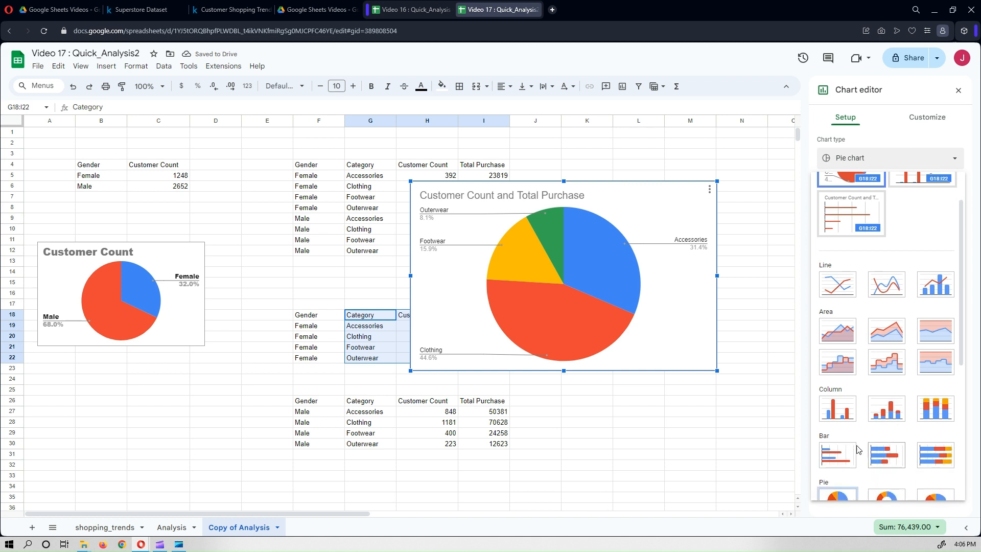
pyautogui.click(836, 414)
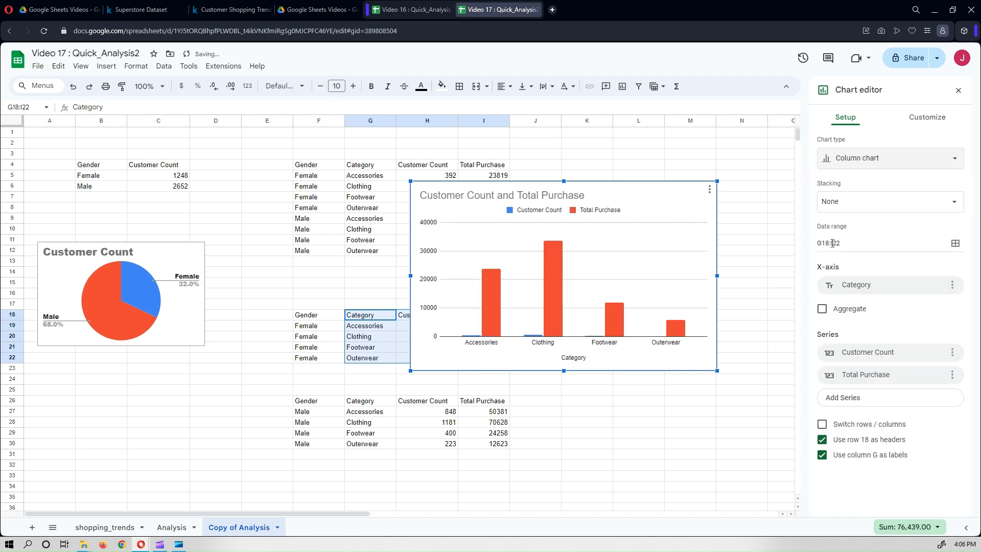
# Set the column chart's font to Wide and move the chart over columns F to K, starting near row 2
pyautogui.click(927, 118)
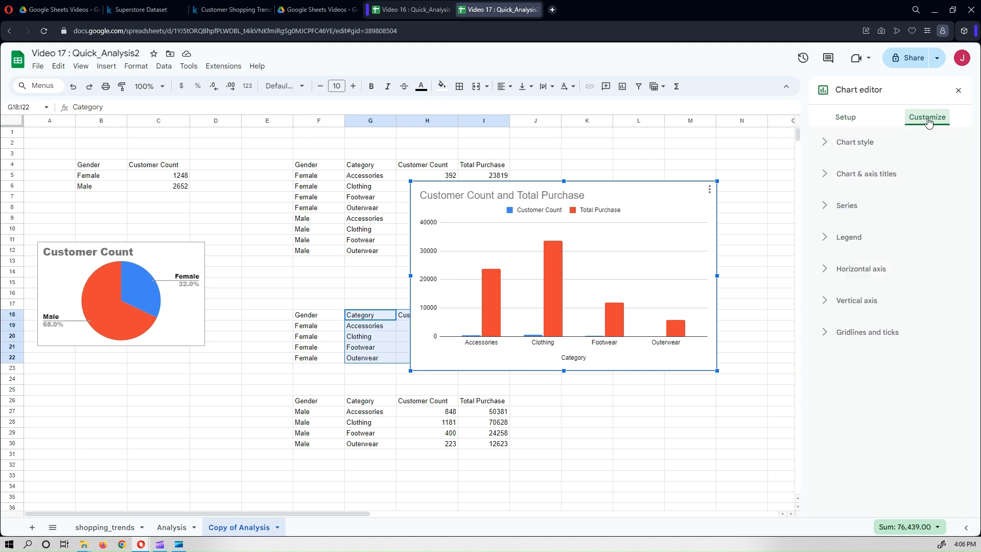
pyautogui.click(866, 145)
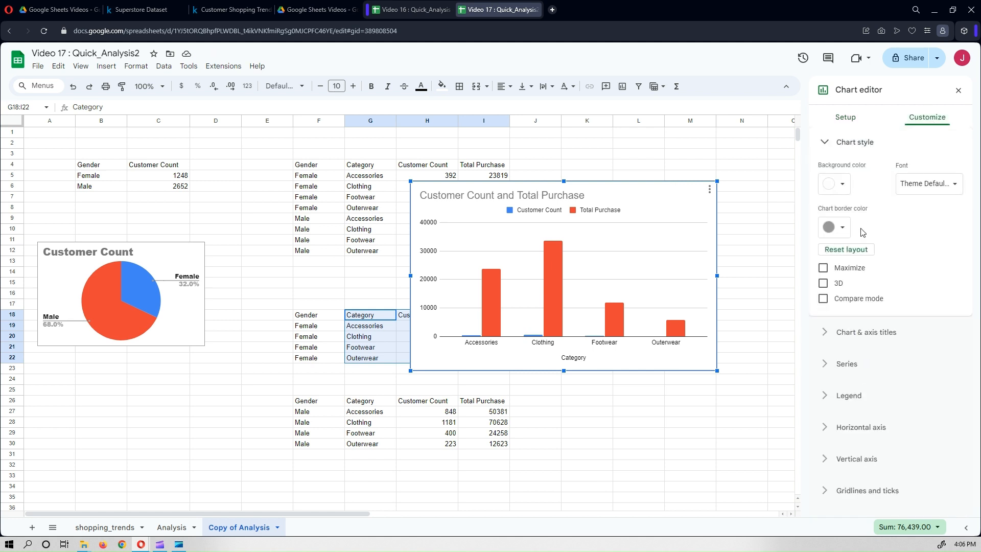
pyautogui.click(921, 190)
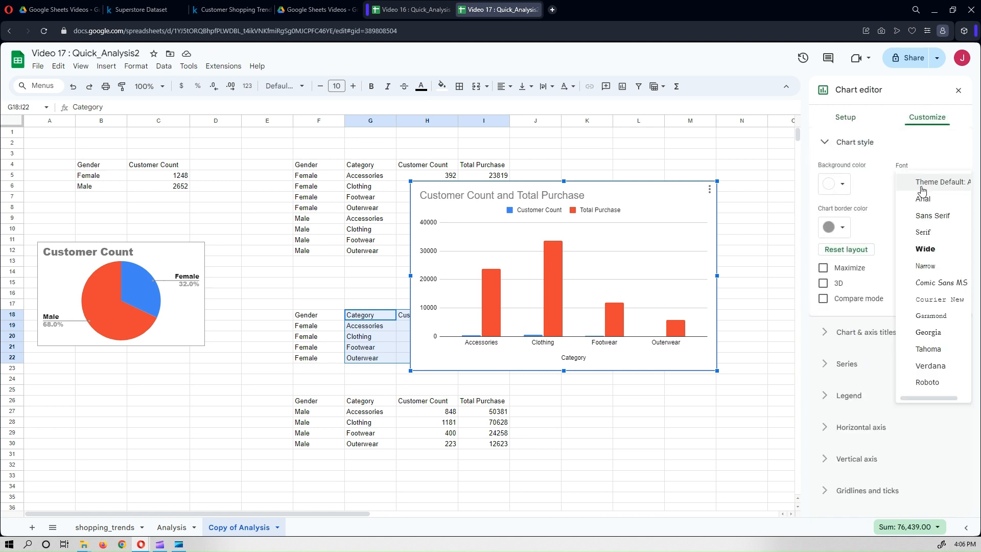
pyautogui.click(925, 248)
pyautogui.moveTo(573, 182); pyautogui.dragTo(474, 140)
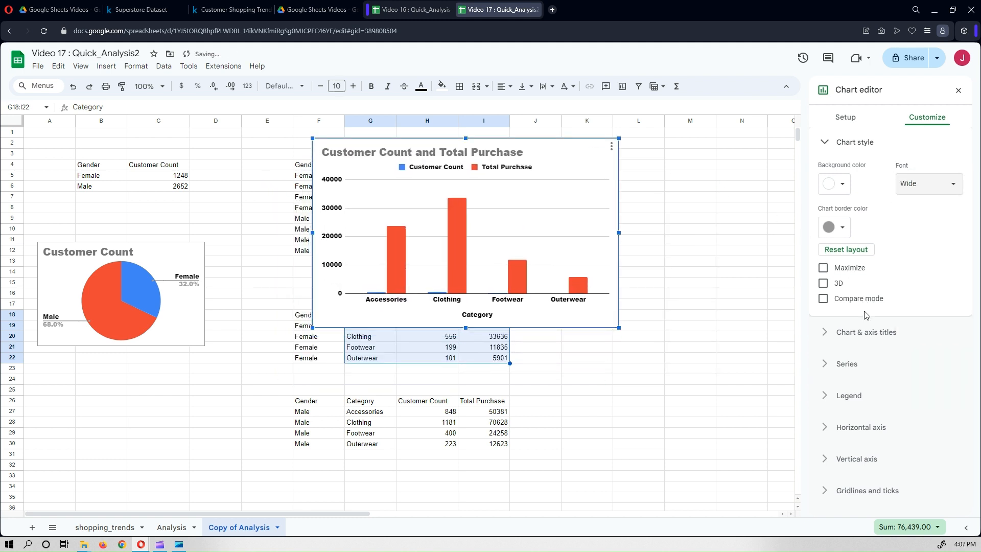
# Plot the Total Purchase series of the column chart on the right axis
pyautogui.click(856, 332)
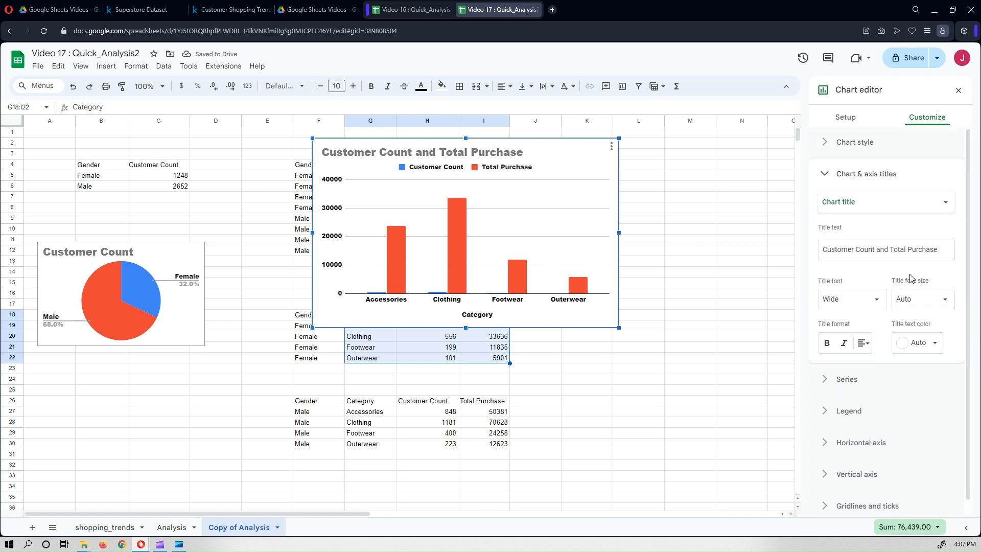
pyautogui.scroll(-1, 879, 399)
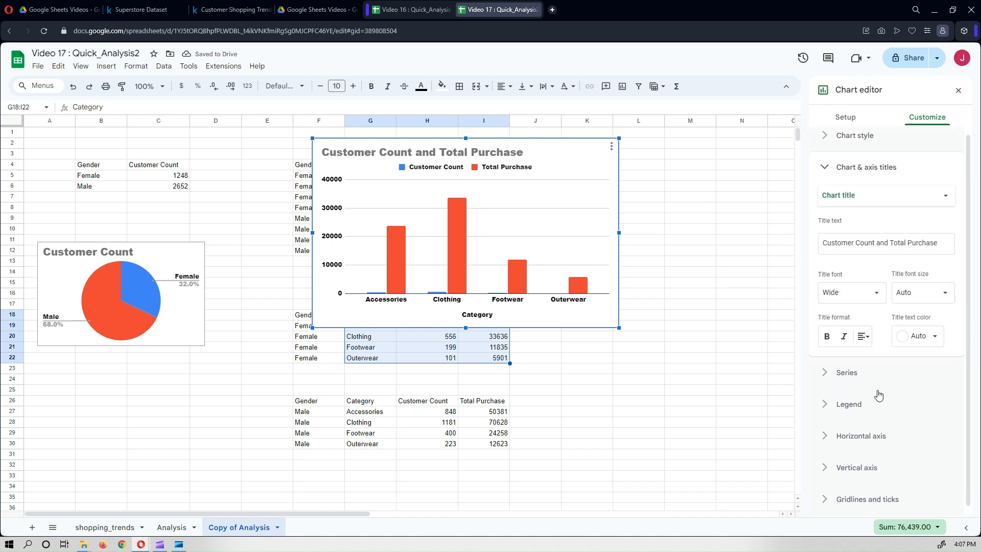
pyautogui.click(854, 364)
pyautogui.scroll(-2, 851, 339)
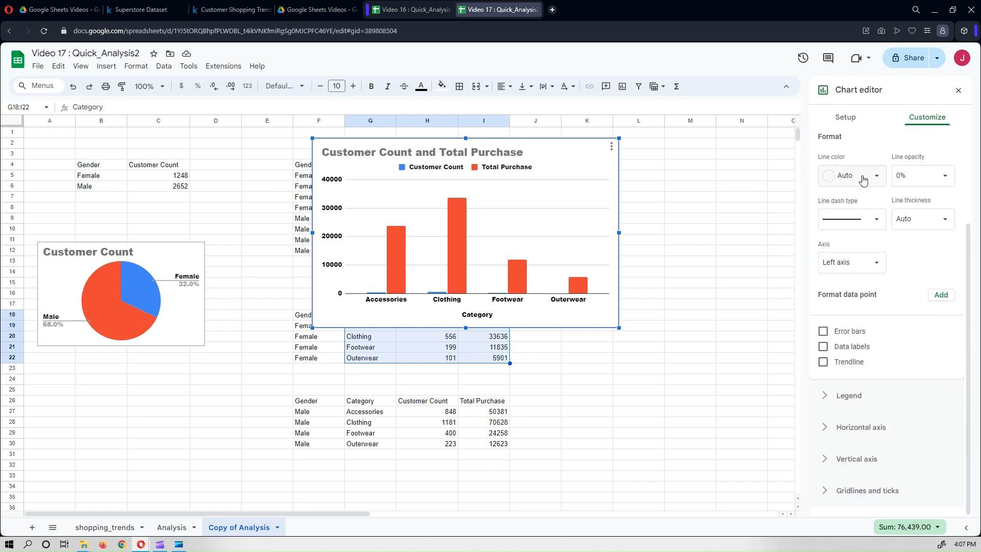
pyautogui.scroll(3, 863, 179)
pyautogui.click(875, 213)
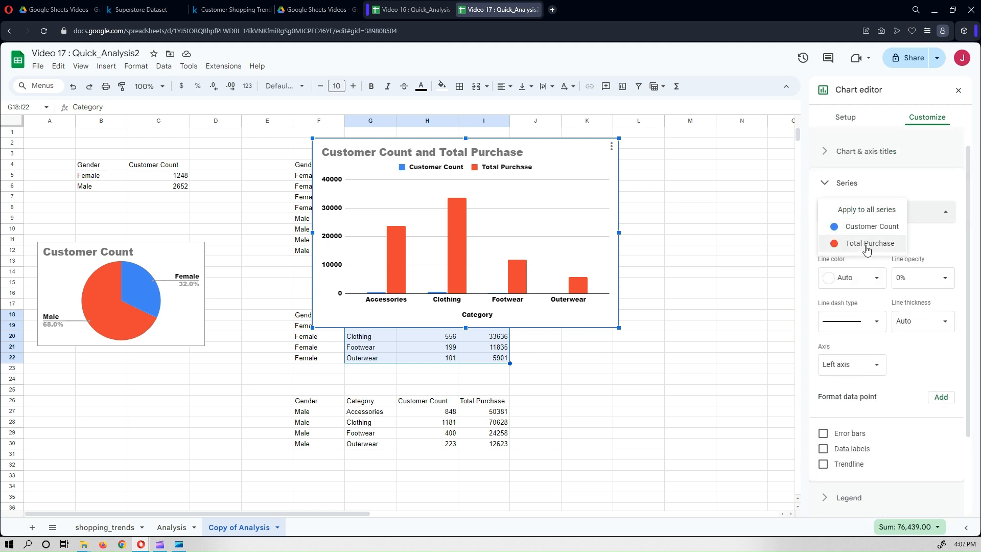
pyautogui.click(867, 244)
pyautogui.scroll(-2, 869, 409)
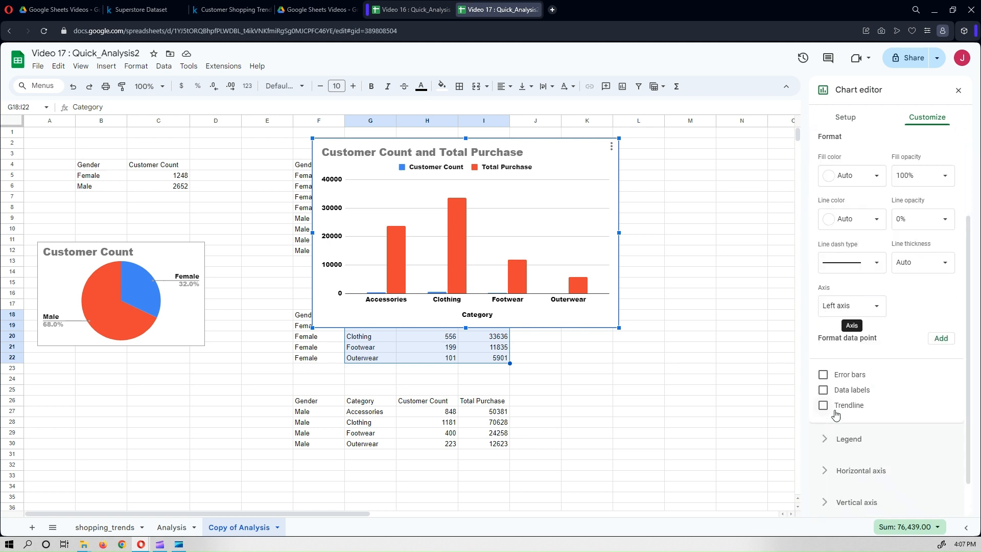
pyautogui.click(846, 317)
pyautogui.click(848, 327)
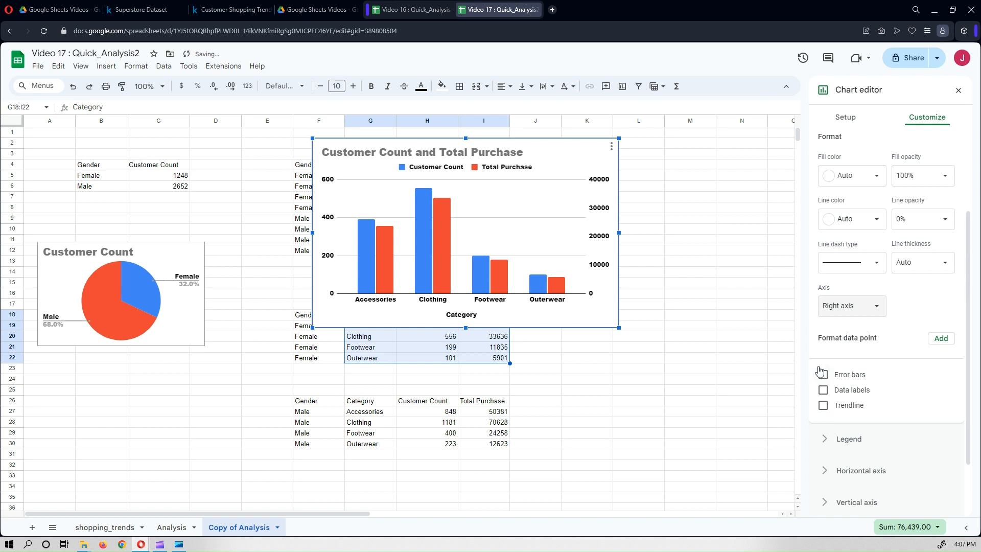
# Switch the Total Purchase series to the left axis for comparison and return it to the right axis
pyautogui.click(852, 307)
pyautogui.click(853, 288)
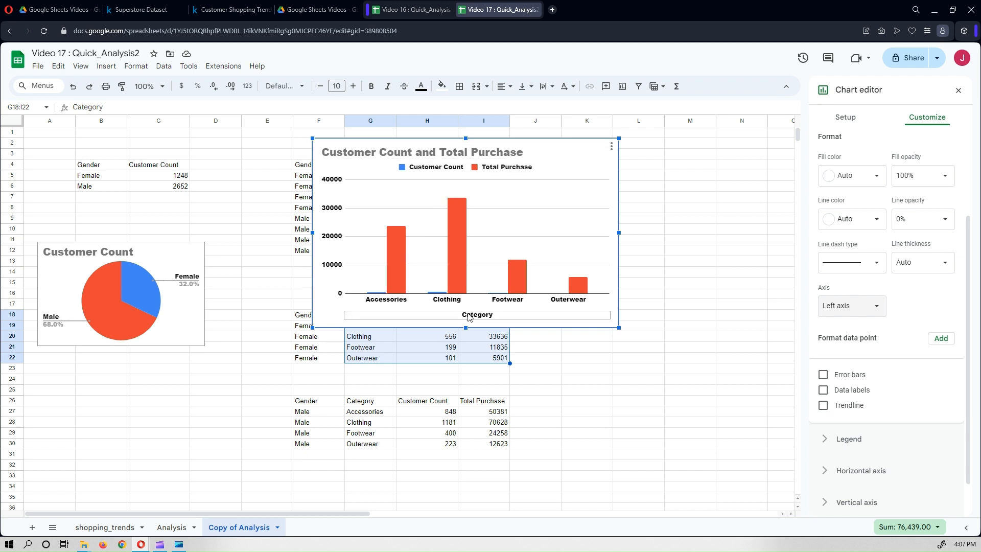
pyautogui.scroll(2, 858, 310)
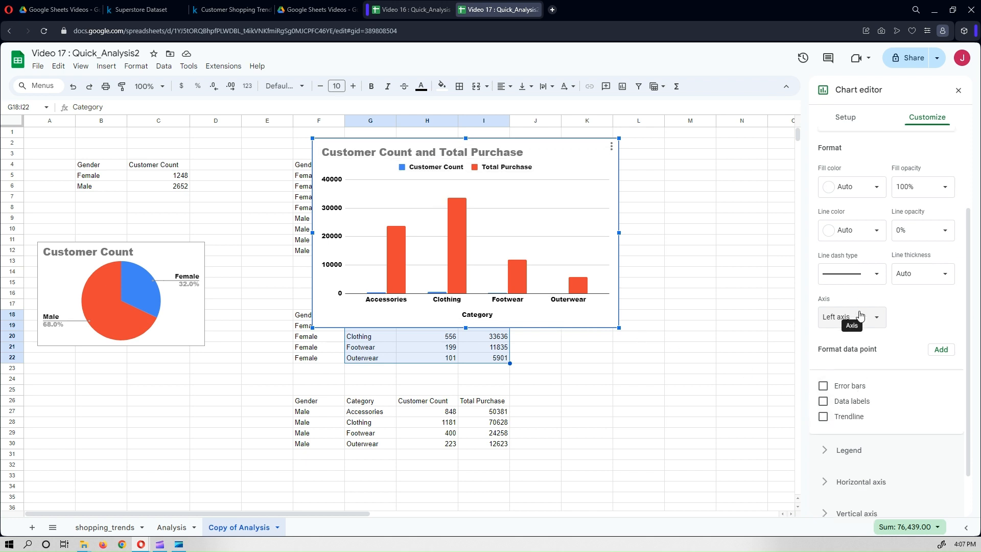
pyautogui.click(861, 214)
pyautogui.click(858, 218)
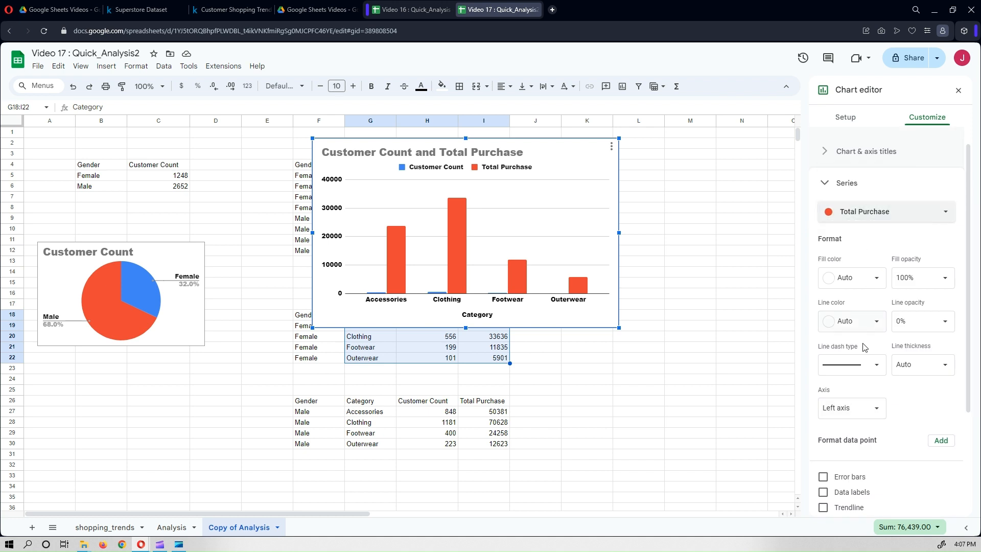
pyautogui.scroll(-2, 865, 340)
pyautogui.click(848, 307)
pyautogui.click(851, 320)
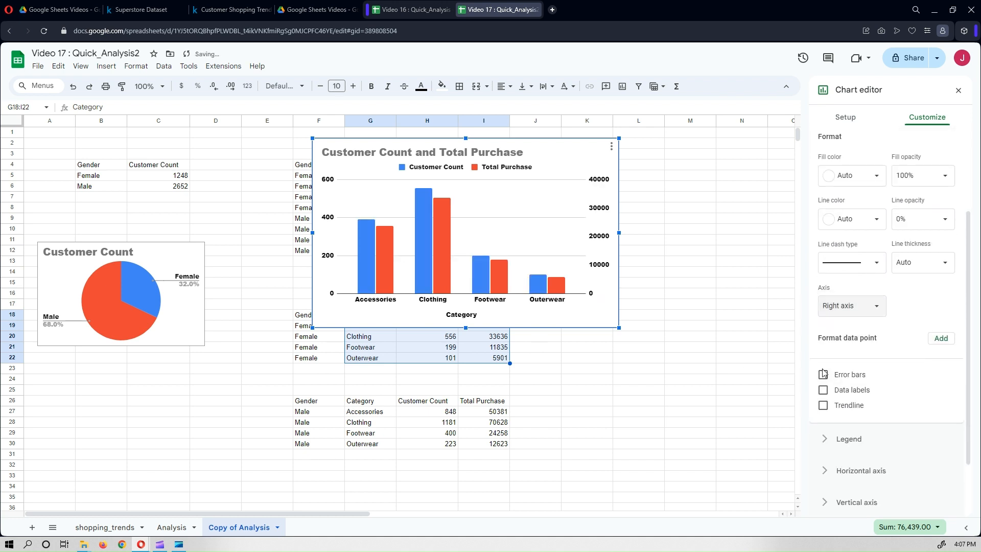
# Look through the column chart's series formatting and chart style options
pyautogui.scroll(-2, 882, 379)
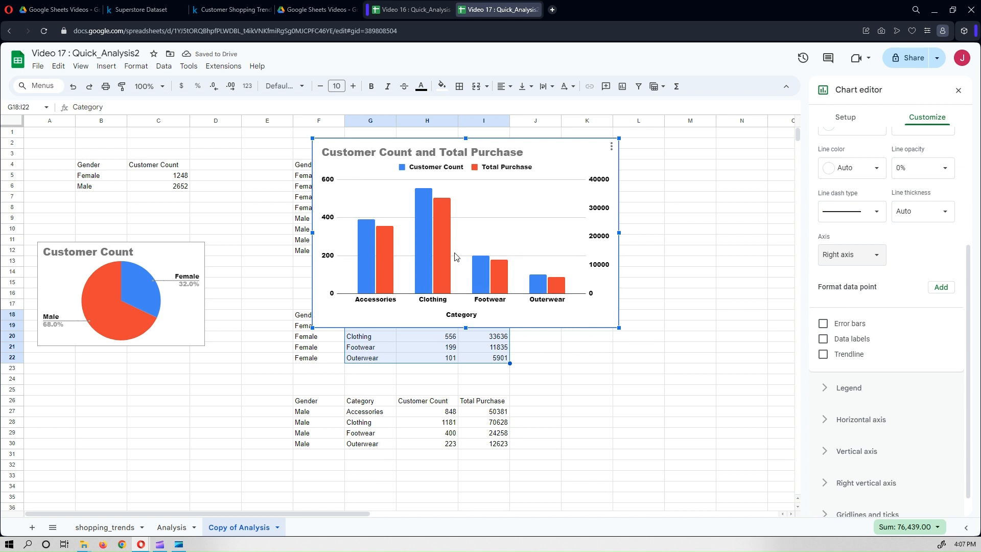
pyautogui.scroll(3, 879, 245)
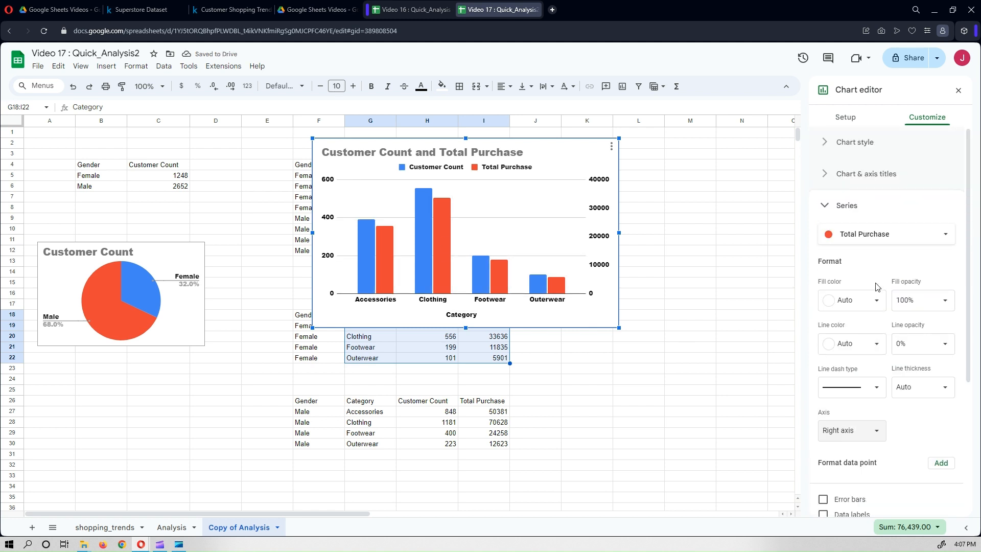
pyautogui.scroll(-1, 887, 313)
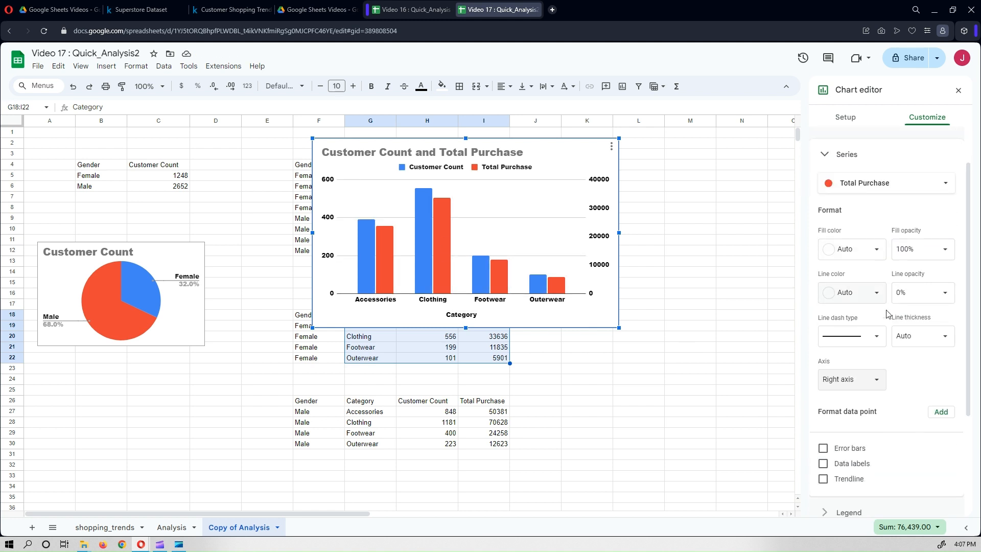
pyautogui.scroll(1, 887, 307)
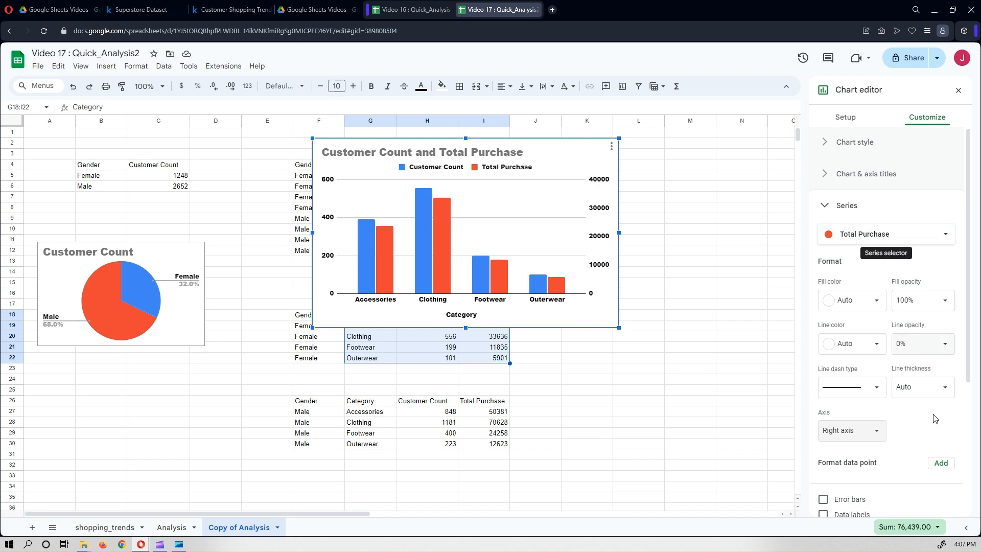
pyautogui.scroll(-2, 929, 417)
pyautogui.scroll(2, 917, 406)
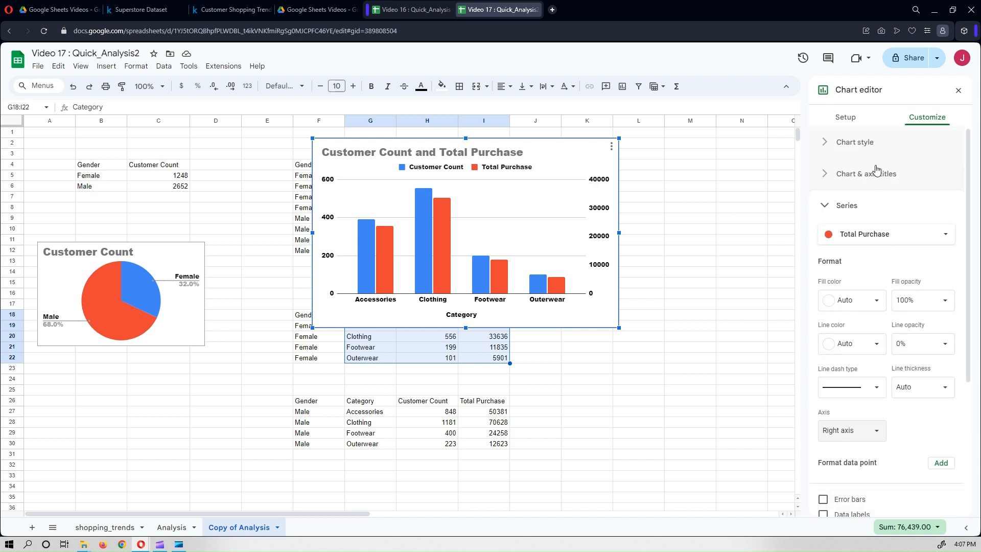
pyautogui.click(867, 142)
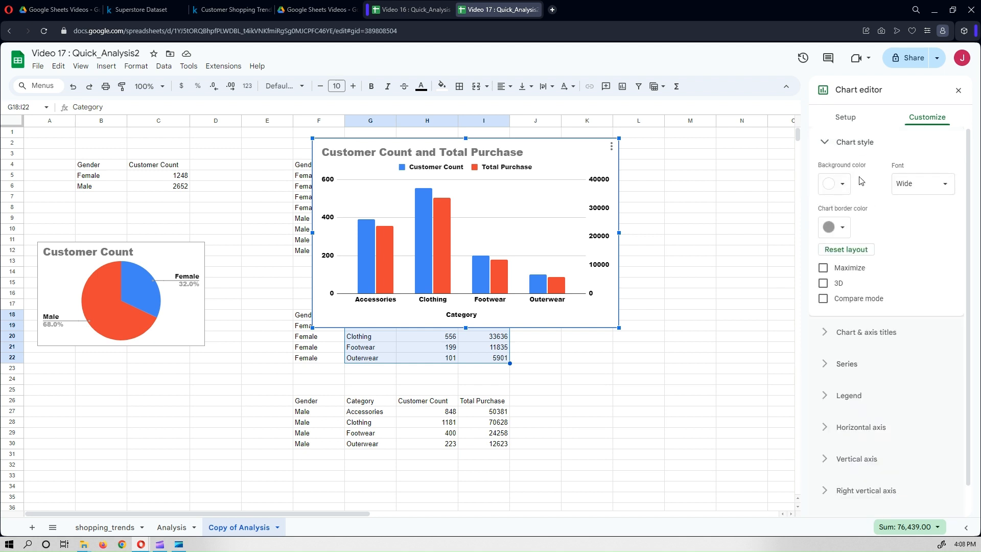
pyautogui.scroll(-1, 899, 256)
pyautogui.scroll(1, 897, 256)
# Convert the column chart of Customer Count and Total Purchase into a combo chart
pyautogui.click(845, 117)
pyautogui.click(875, 158)
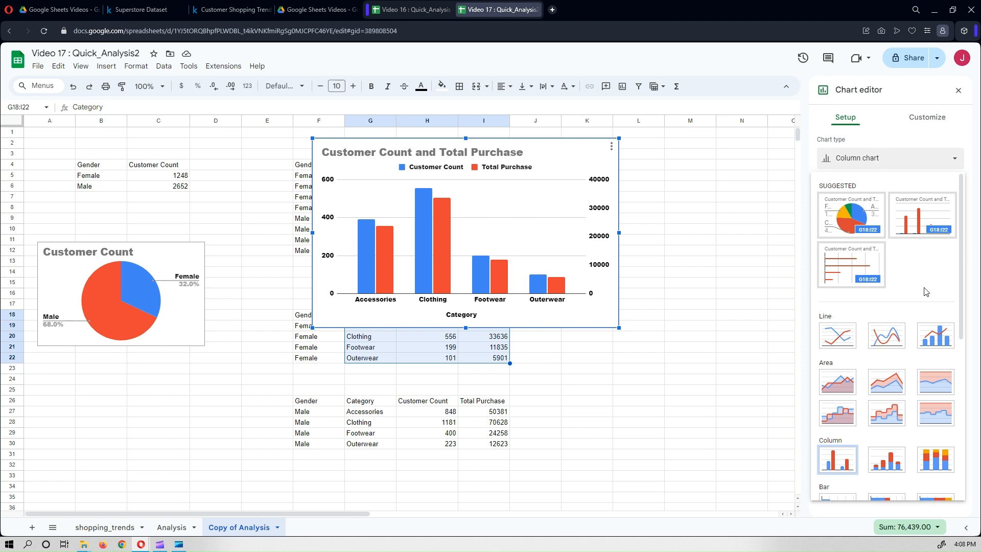
pyautogui.scroll(-1, 898, 358)
pyautogui.scroll(-1, 920, 306)
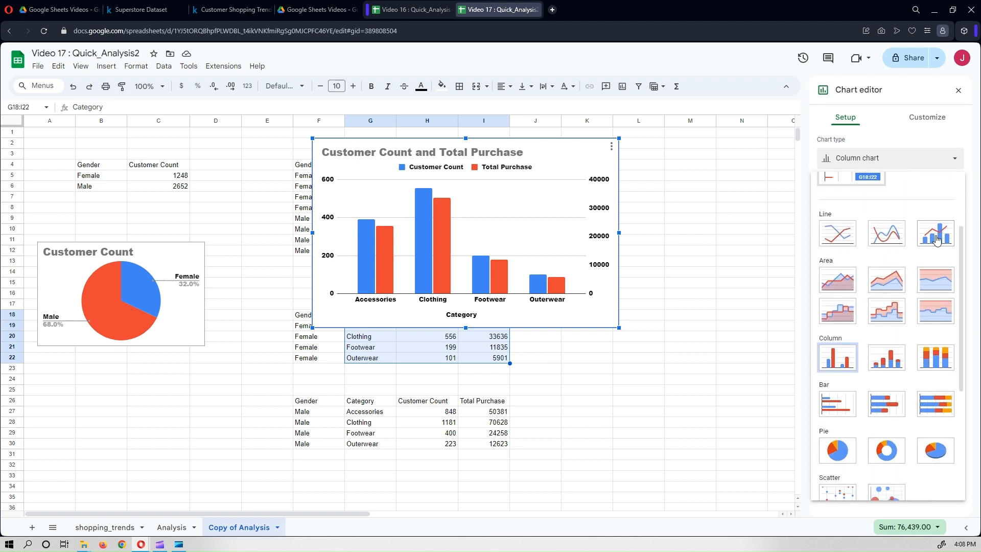
pyautogui.click(935, 235)
pyautogui.click(958, 90)
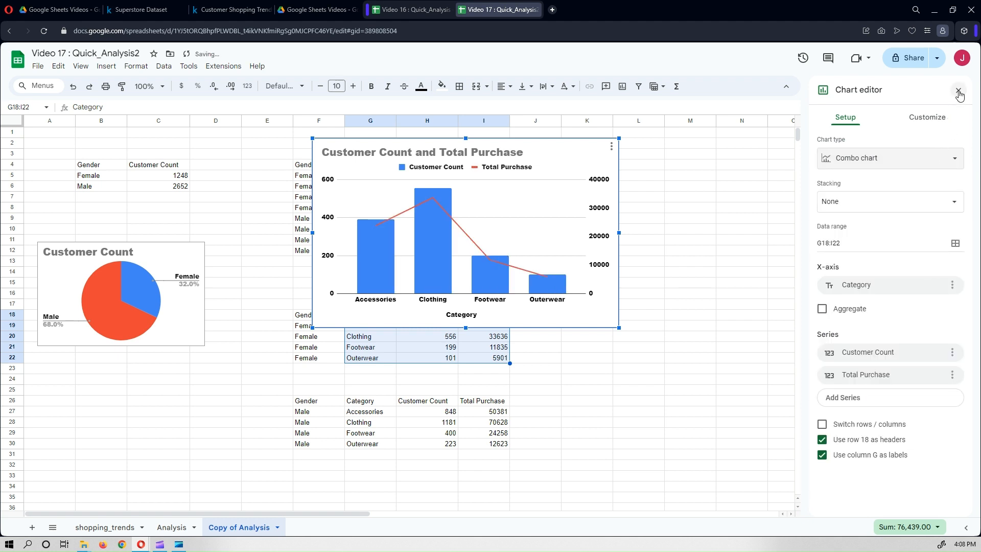
# Add data labels to the Customer Count series of the female combo chart
pyautogui.click(611, 146)
pyautogui.press('Return')
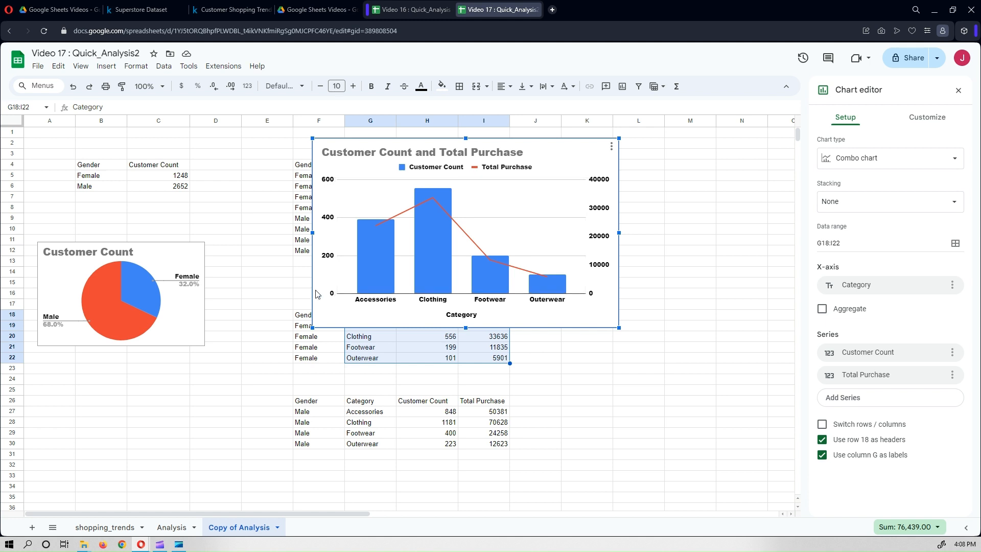
pyautogui.click(924, 118)
pyautogui.click(847, 210)
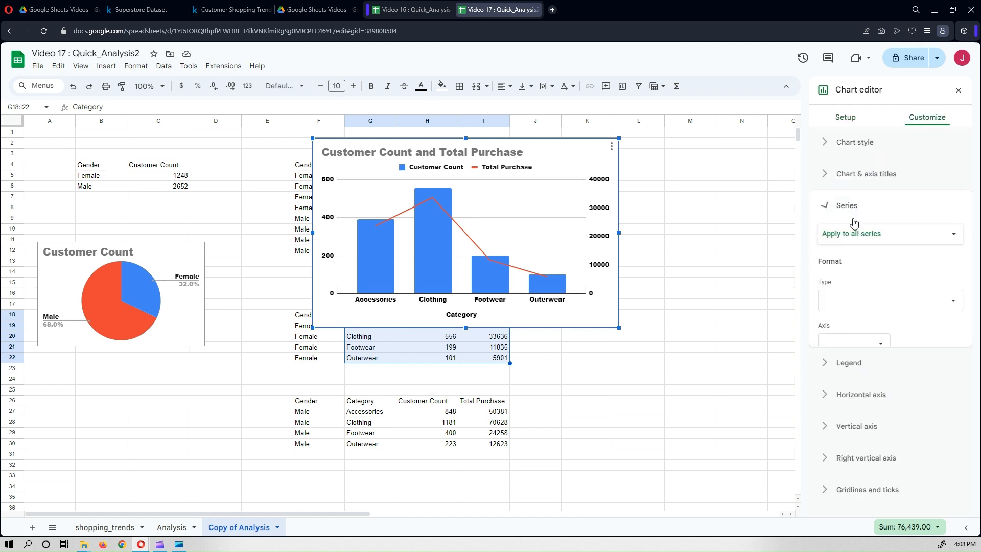
pyautogui.click(852, 233)
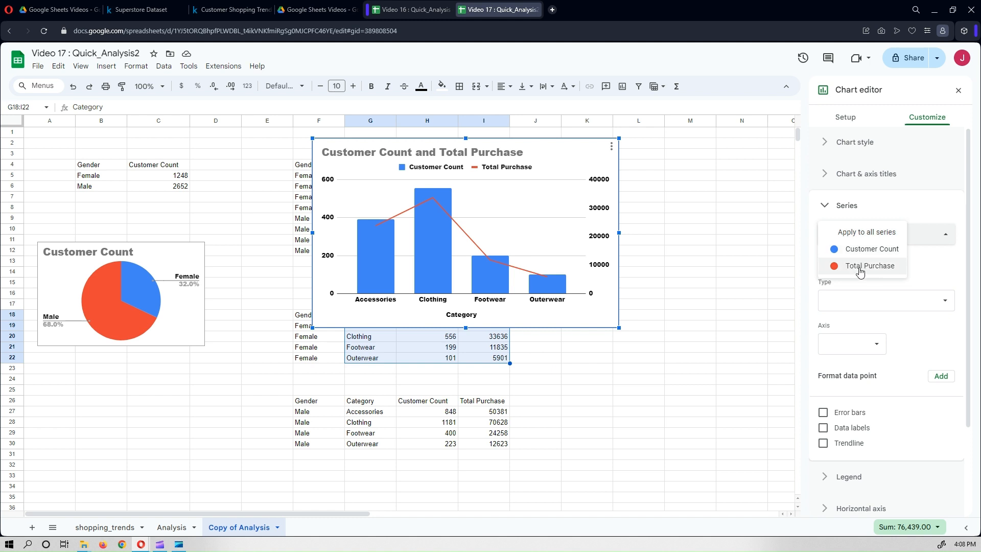
pyautogui.click(868, 249)
pyautogui.scroll(-2, 930, 364)
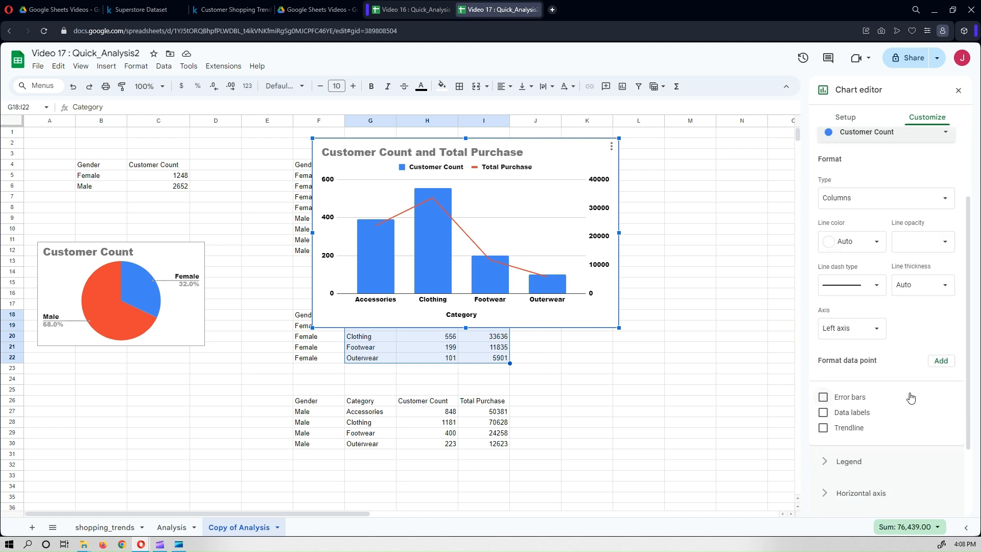
pyautogui.click(822, 413)
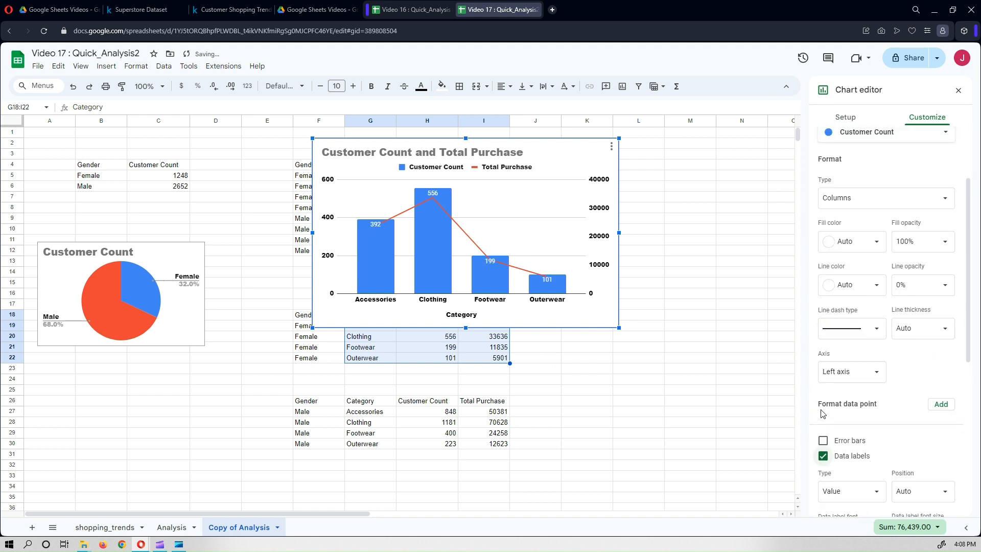
# Position the female chart's Customer Count data labels at the outside end and make them bold and purple
pyautogui.scroll(-2, 900, 396)
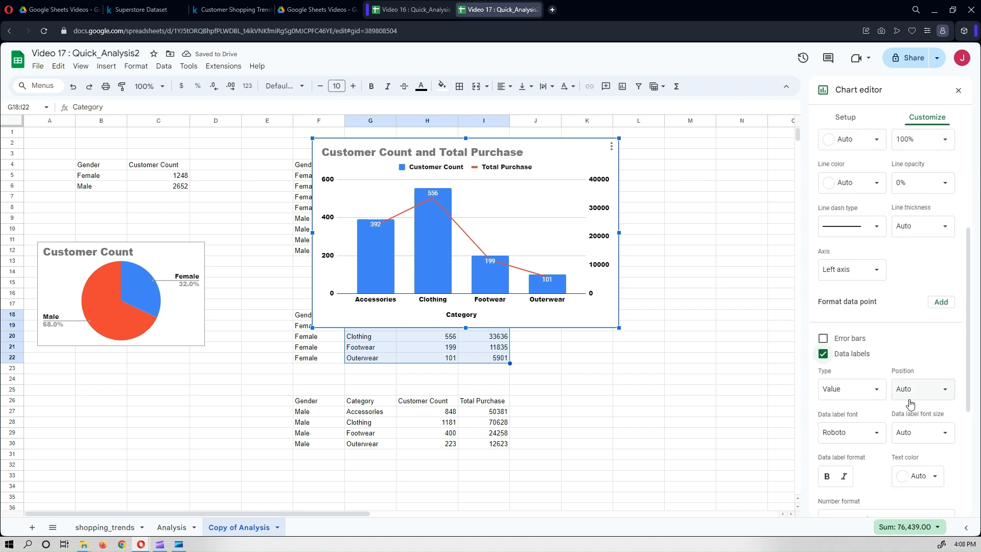
pyautogui.click(922, 392)
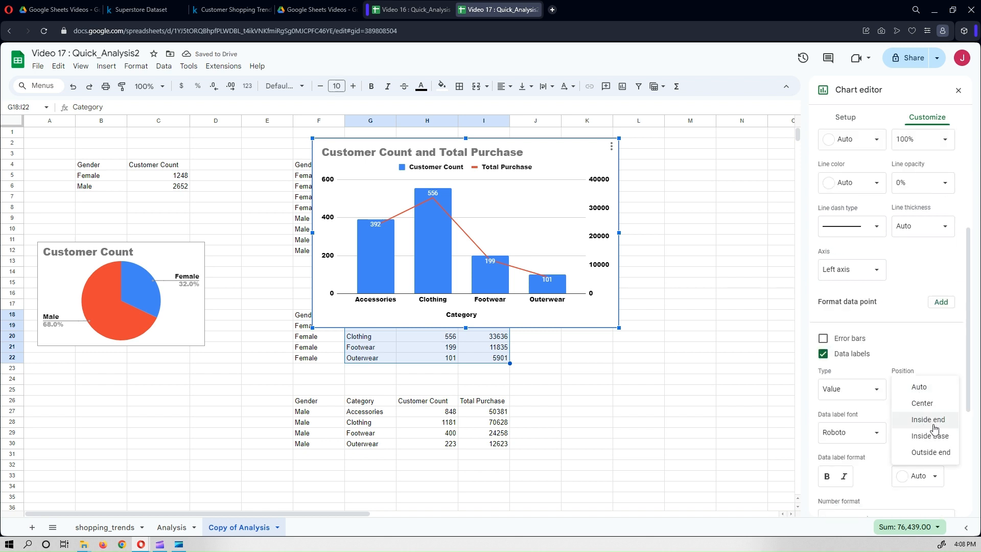
pyautogui.click(930, 453)
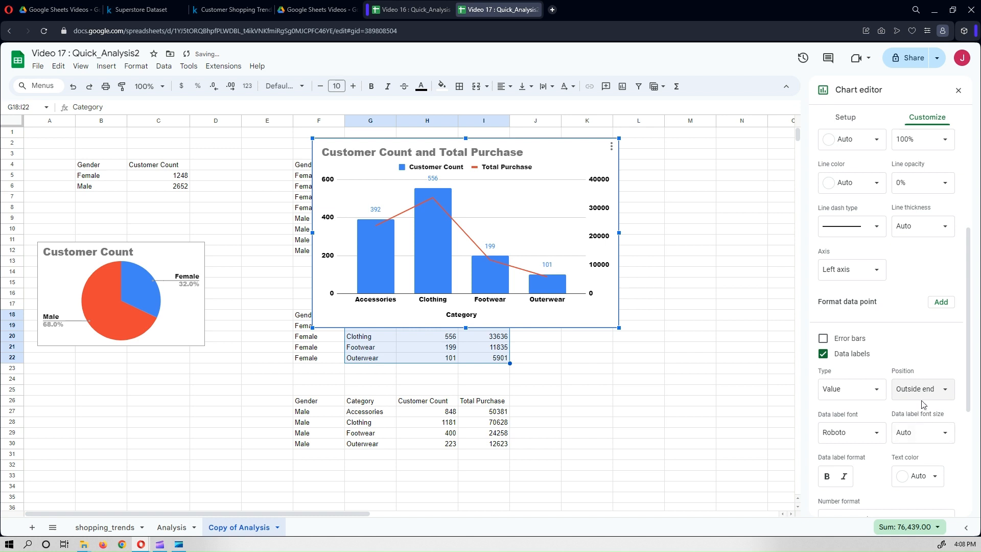
pyautogui.scroll(-1, 924, 432)
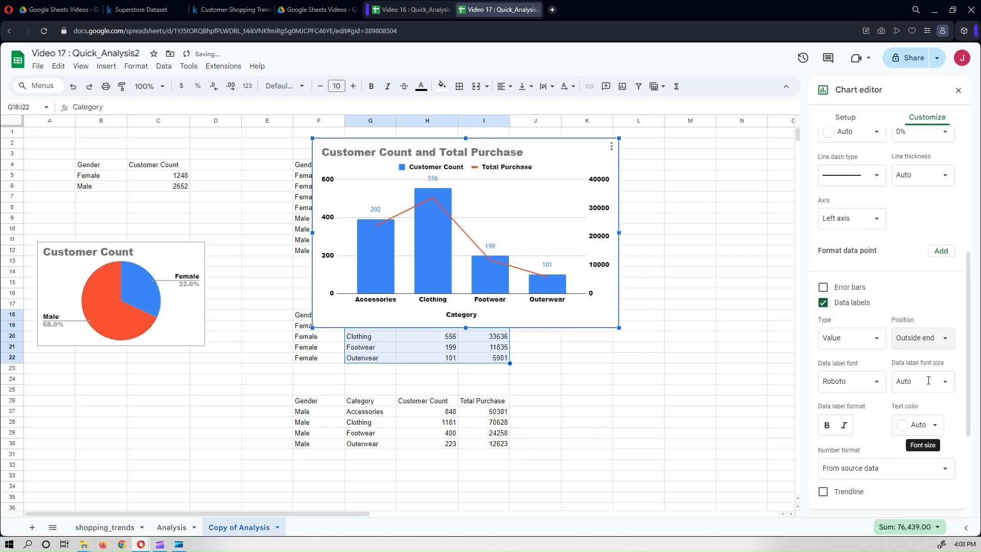
pyautogui.click(827, 434)
pyautogui.click(924, 426)
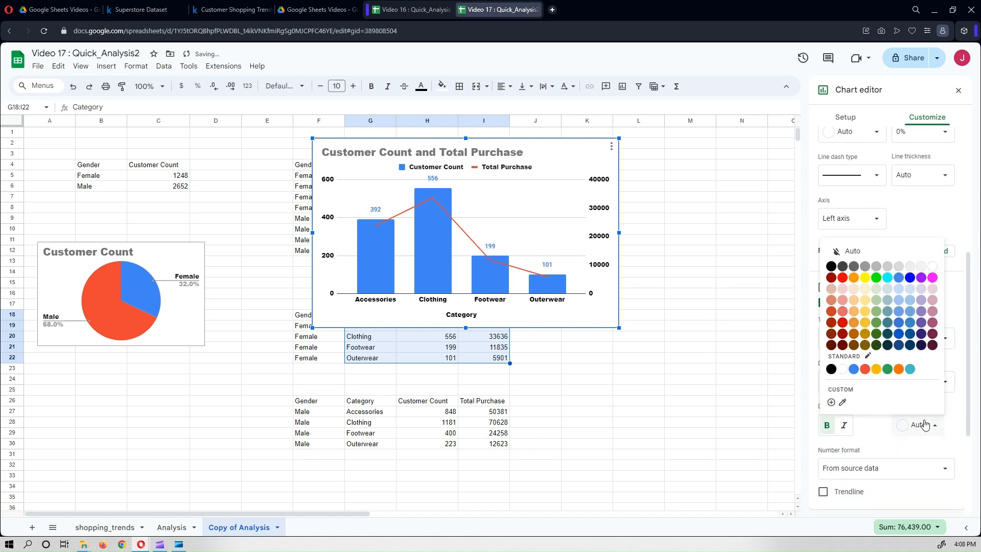
pyautogui.click(922, 279)
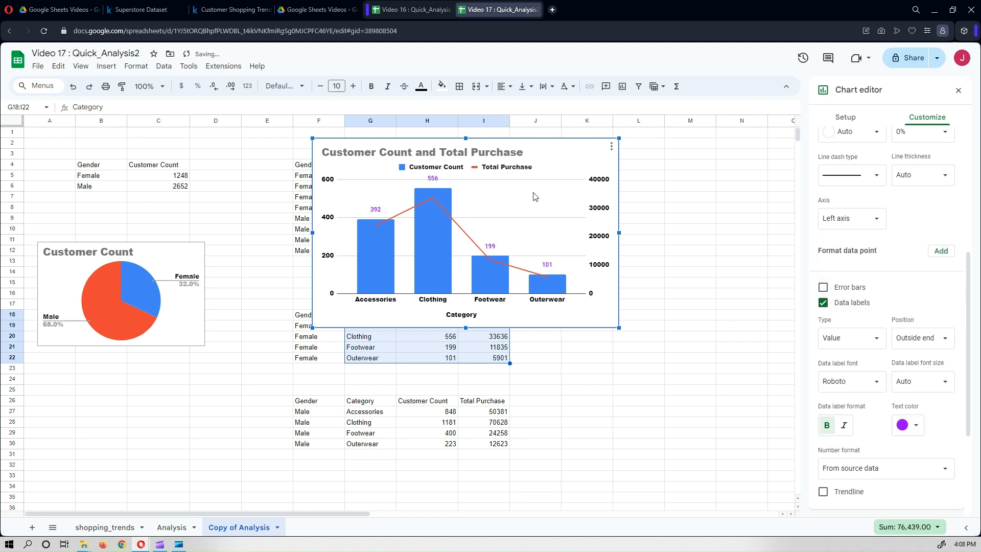
# Retitle the female combo chart as "Female : Customer Count and Total Purchase"
pyautogui.doubleClick(499, 154)
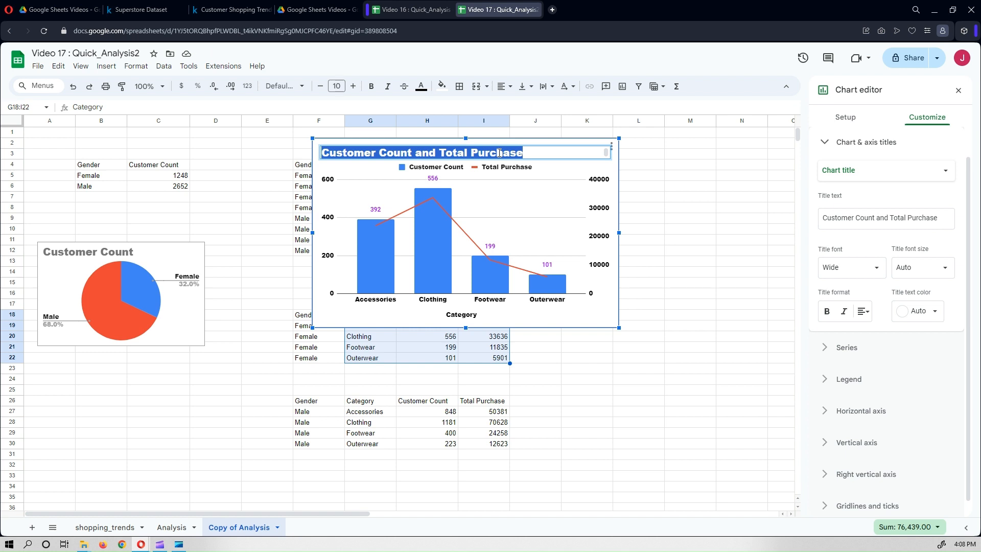
pyautogui.click(321, 155)
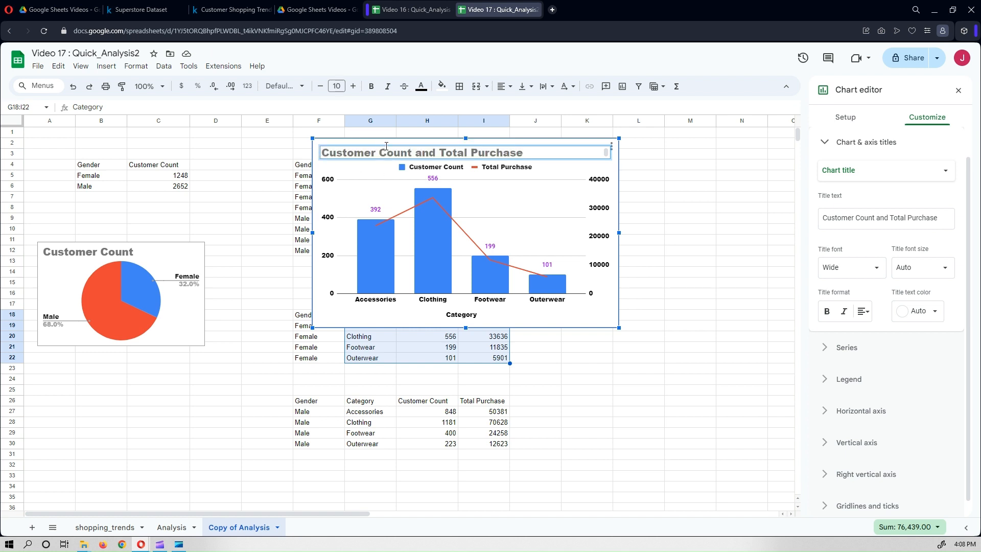
pyautogui.write('Female :')
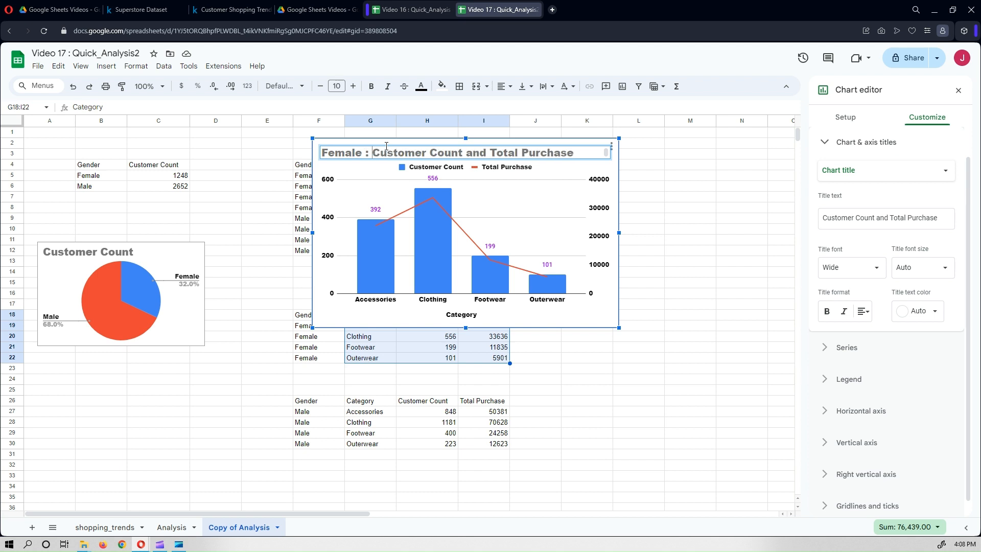
pyautogui.press('Return')
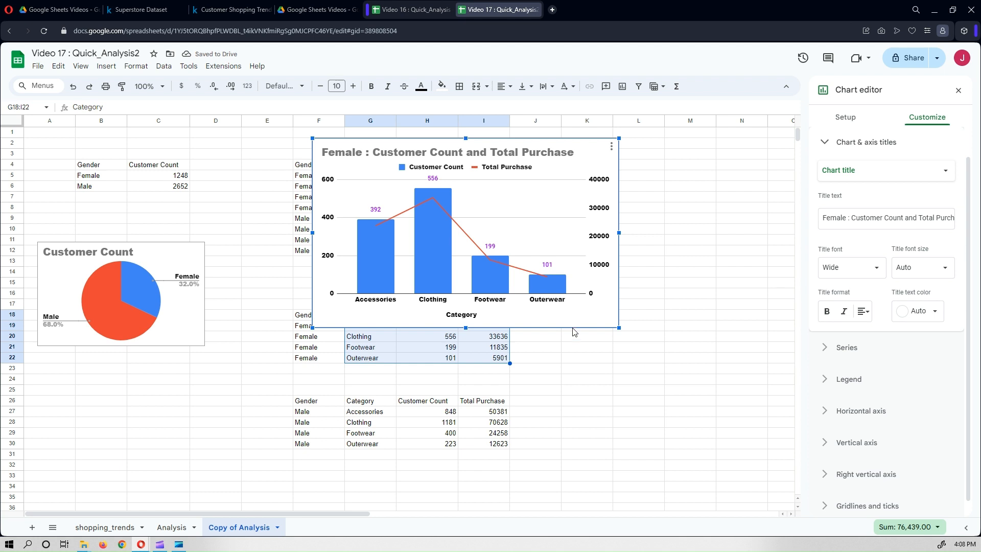
# Insert a combo chart from the male category, customer count and total purchase data in G26:I30
pyautogui.moveTo(360, 401); pyautogui.dragTo(485, 449)
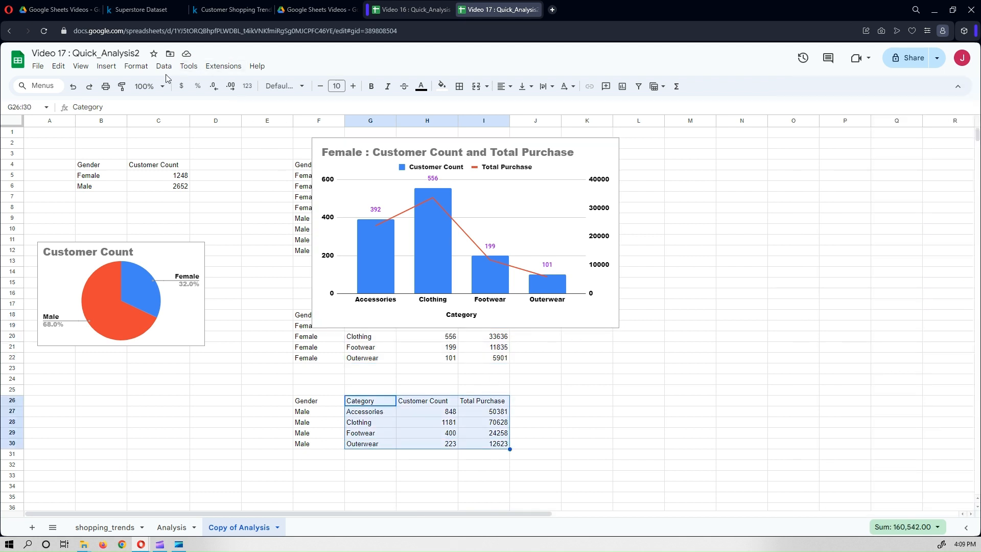
pyautogui.click(106, 66)
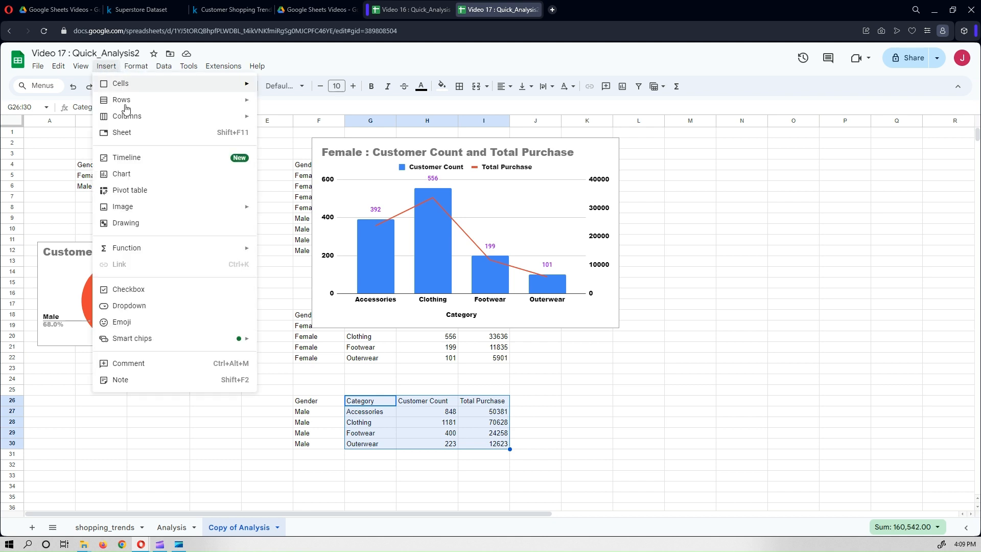
pyautogui.click(133, 174)
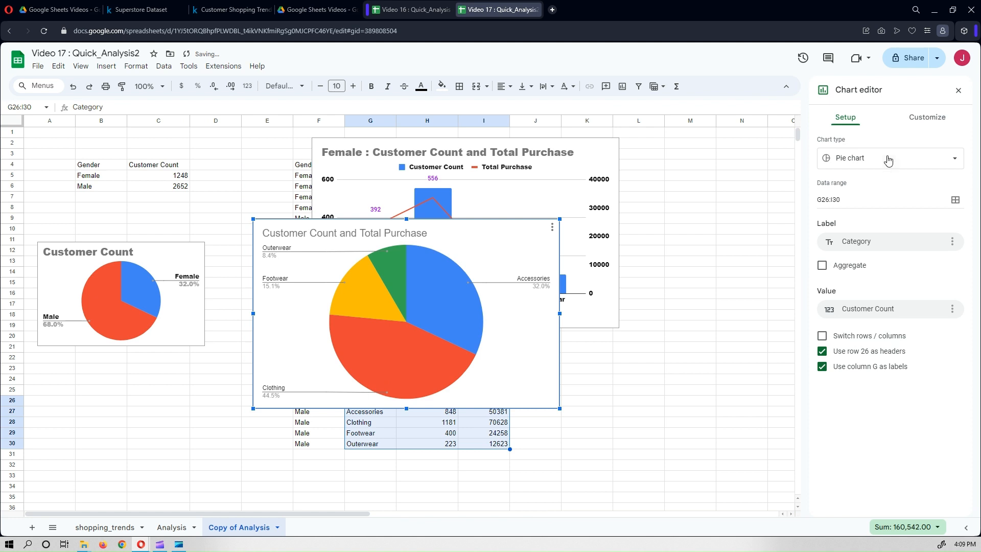
pyautogui.click(888, 159)
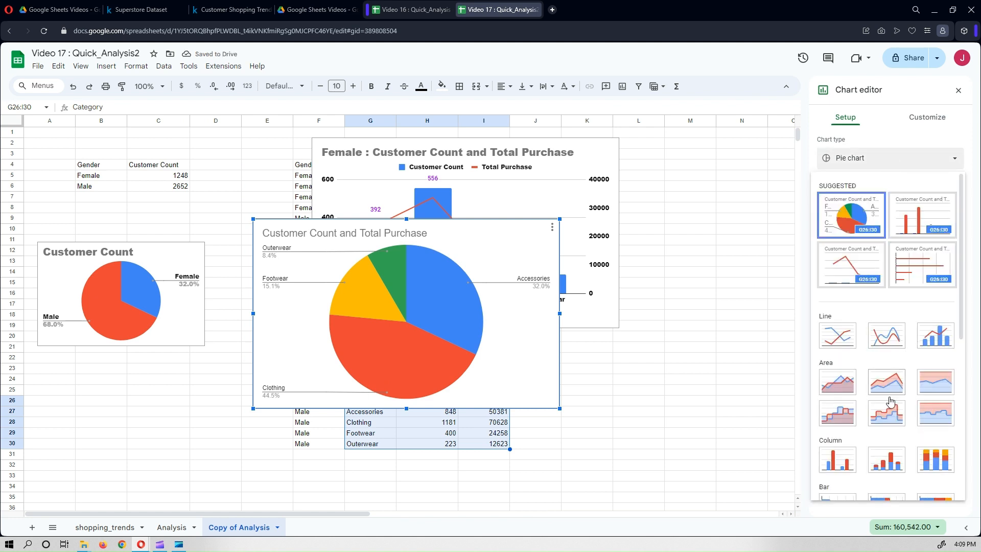
pyautogui.click(933, 341)
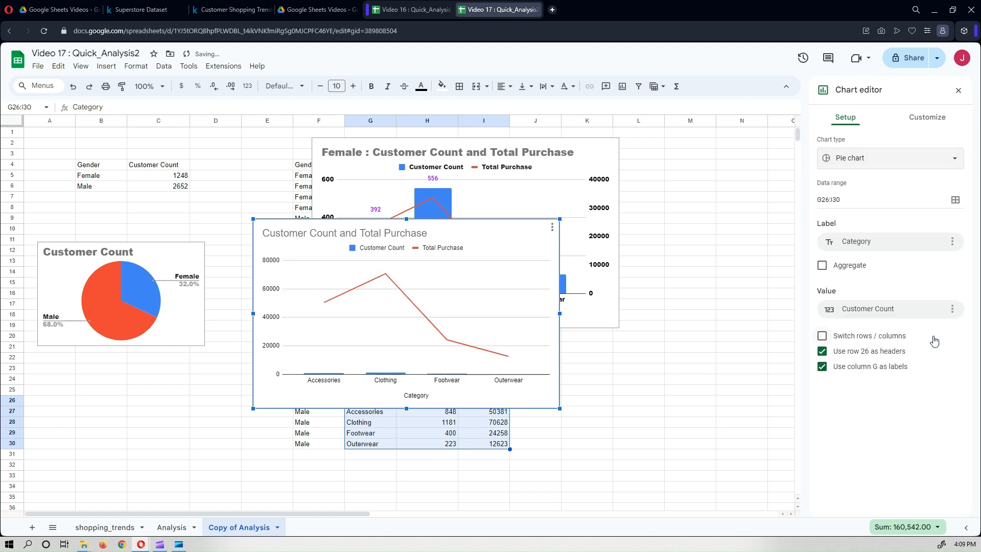
# Set the font of the male combo chart to Wide
pyautogui.click(937, 122)
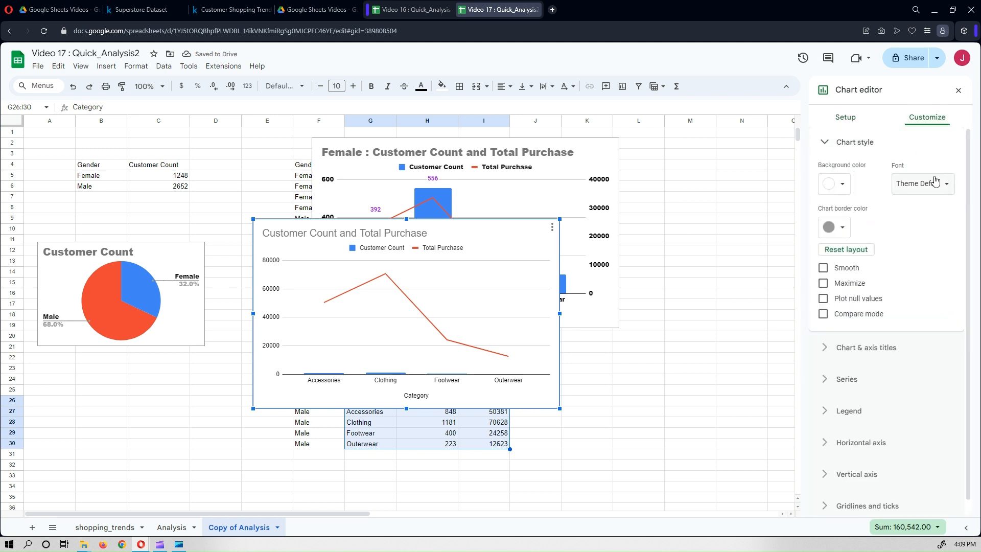
pyautogui.click(933, 180)
pyautogui.click(914, 245)
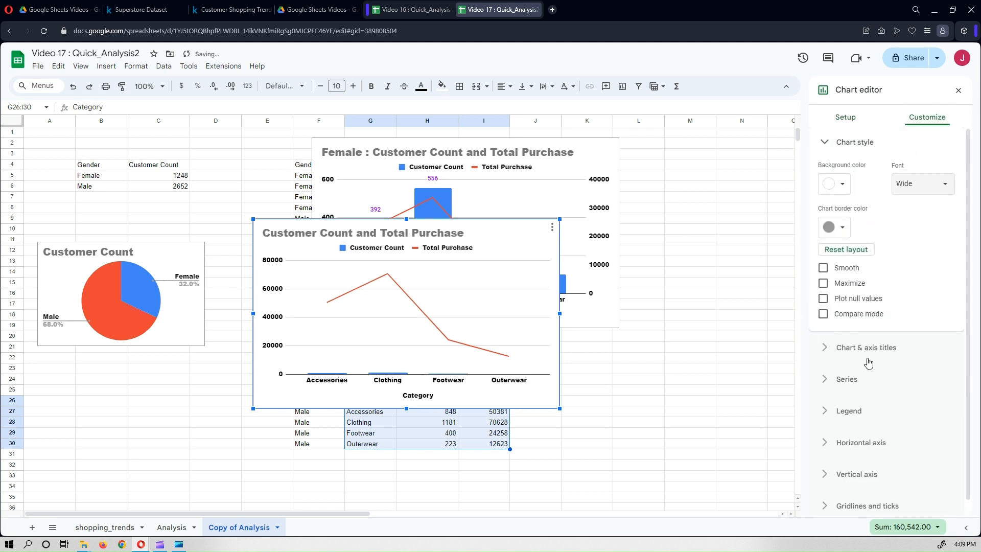
# Plot the male combo chart's Total Purchase series on the right axis
pyautogui.click(847, 384)
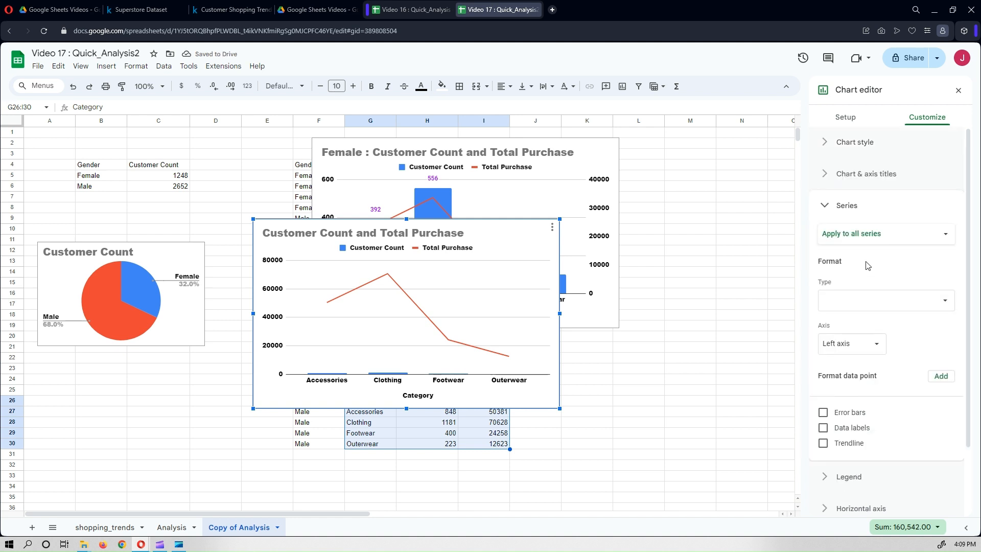
pyautogui.click(867, 242)
pyautogui.click(864, 266)
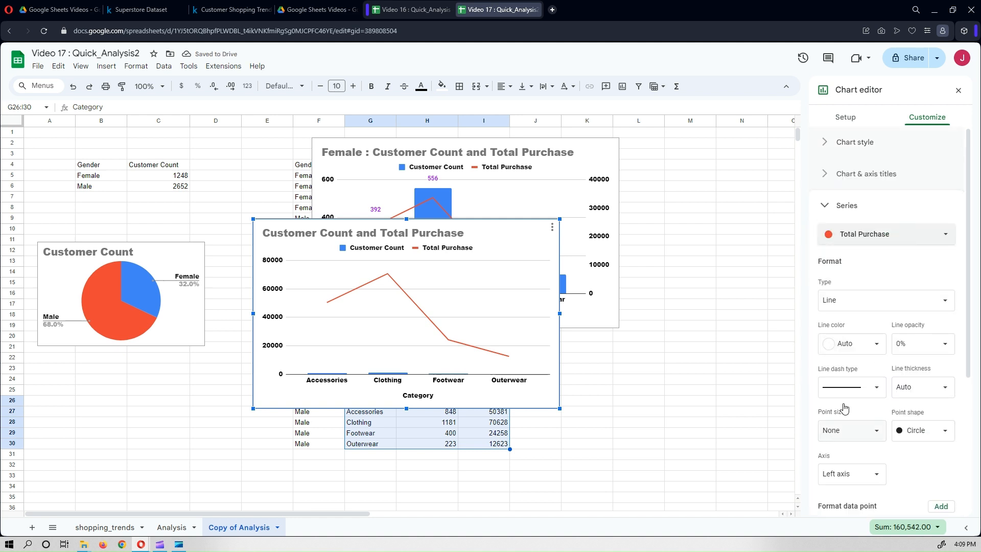
pyautogui.scroll(-3, 845, 407)
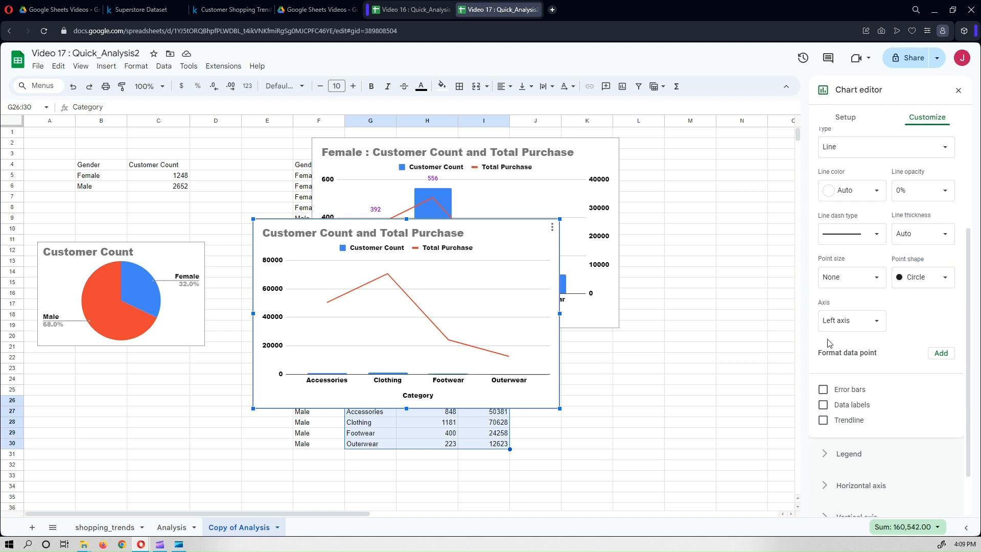
pyautogui.click(843, 320)
pyautogui.click(840, 334)
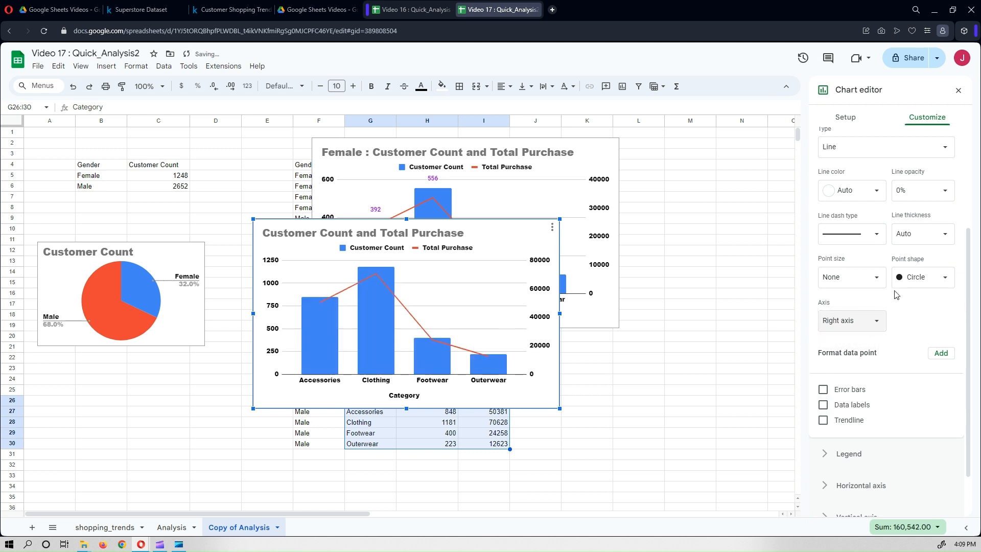
# Add data labels to the Customer Count series of the male combo chart
pyautogui.scroll(3, 895, 294)
pyautogui.click(871, 234)
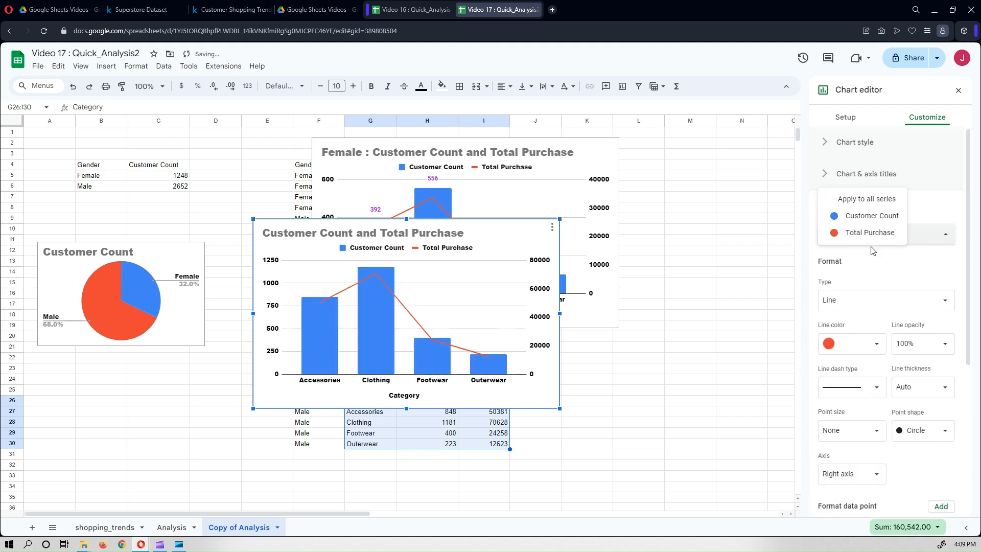
pyautogui.click(872, 216)
pyautogui.scroll(-2, 879, 420)
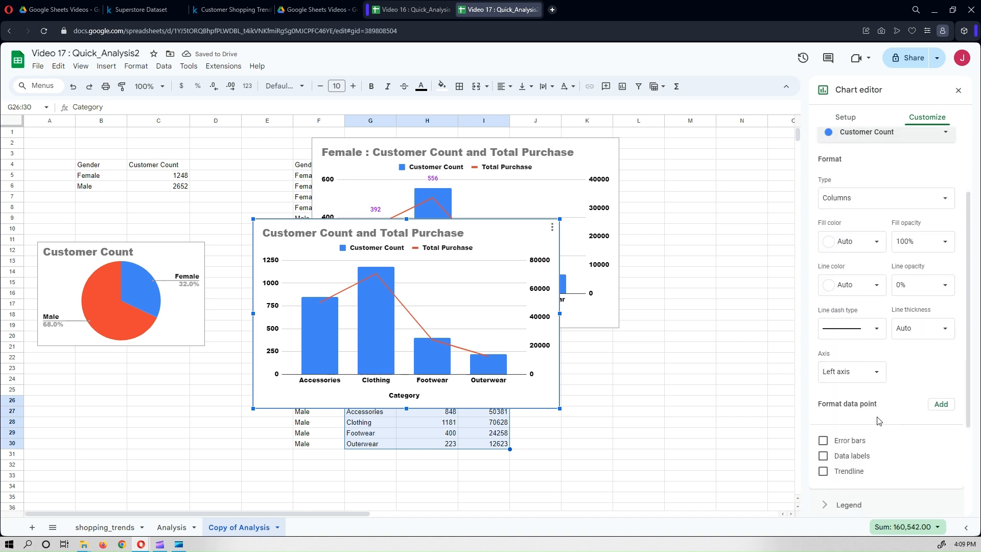
pyautogui.click(823, 456)
pyautogui.click(932, 333)
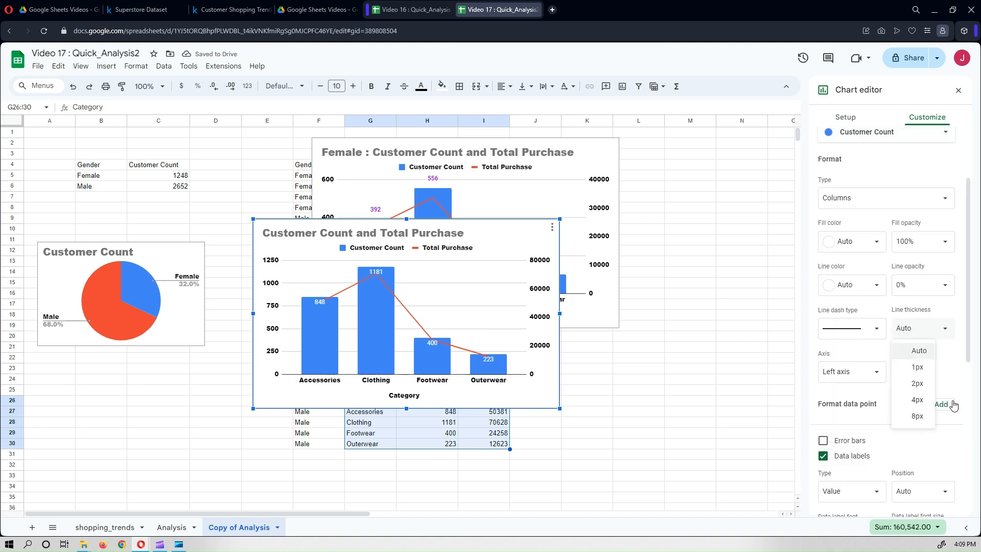
# Place the male chart's Customer Count data labels at the outside end, with purple bold text
pyautogui.scroll(-4, 968, 373)
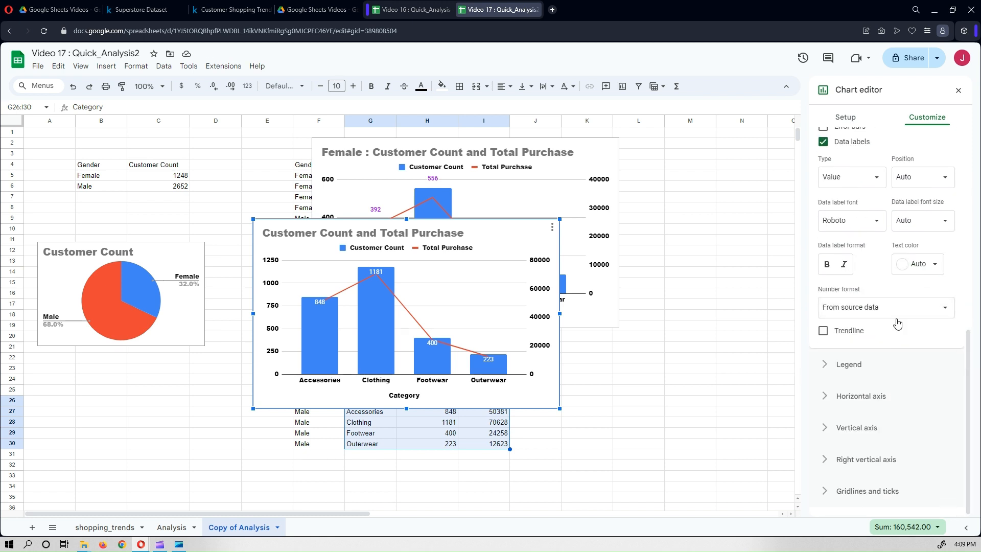
pyautogui.click(927, 279)
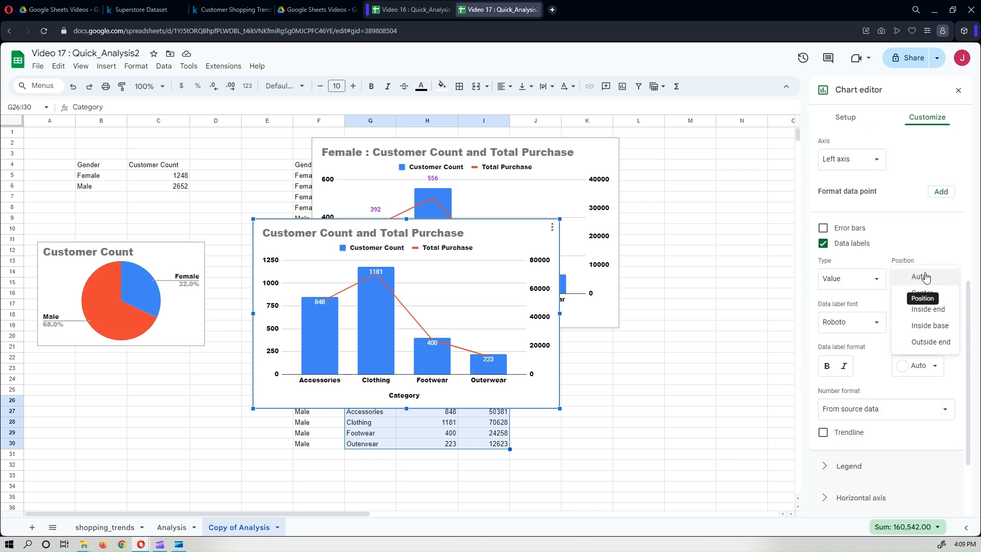
pyautogui.click(931, 342)
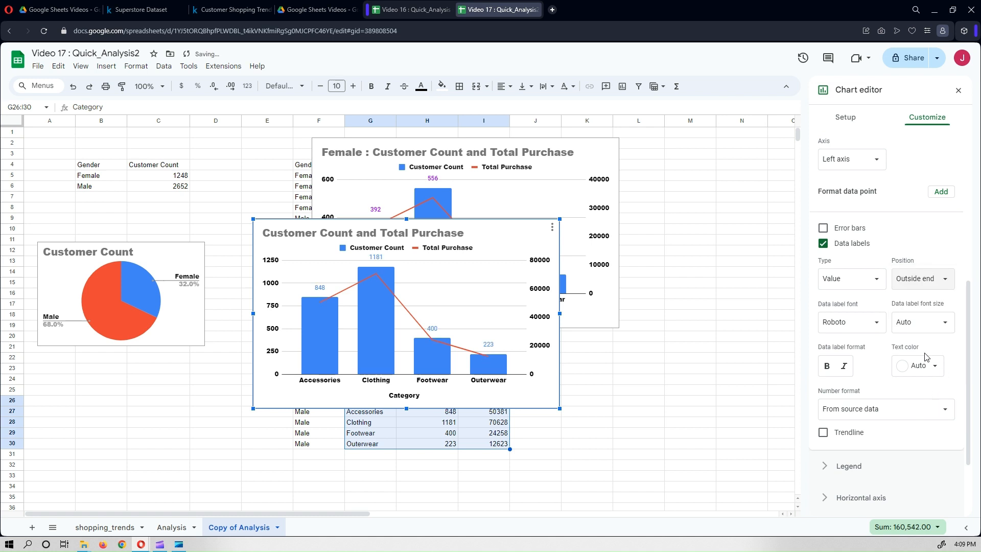
pyautogui.click(929, 366)
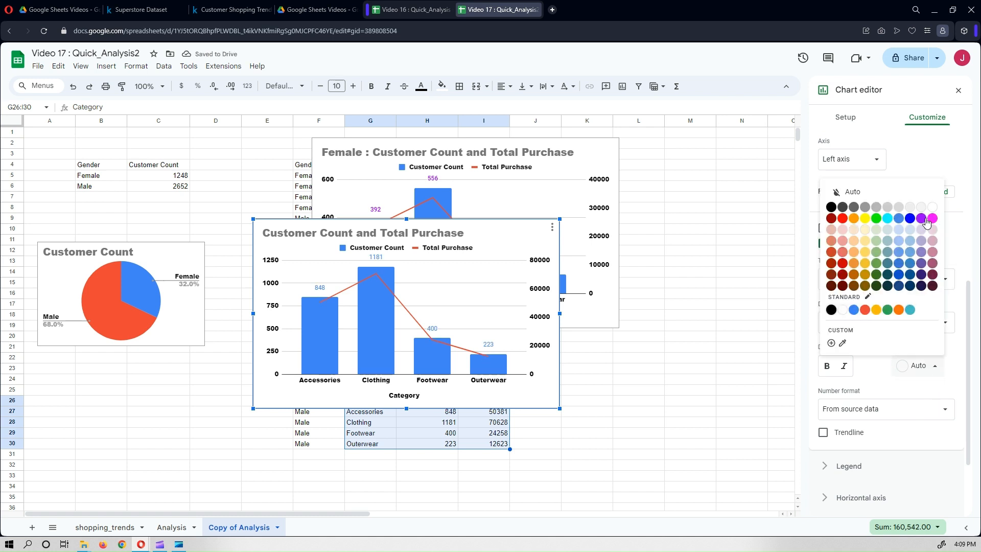
pyautogui.click(921, 218)
pyautogui.click(828, 367)
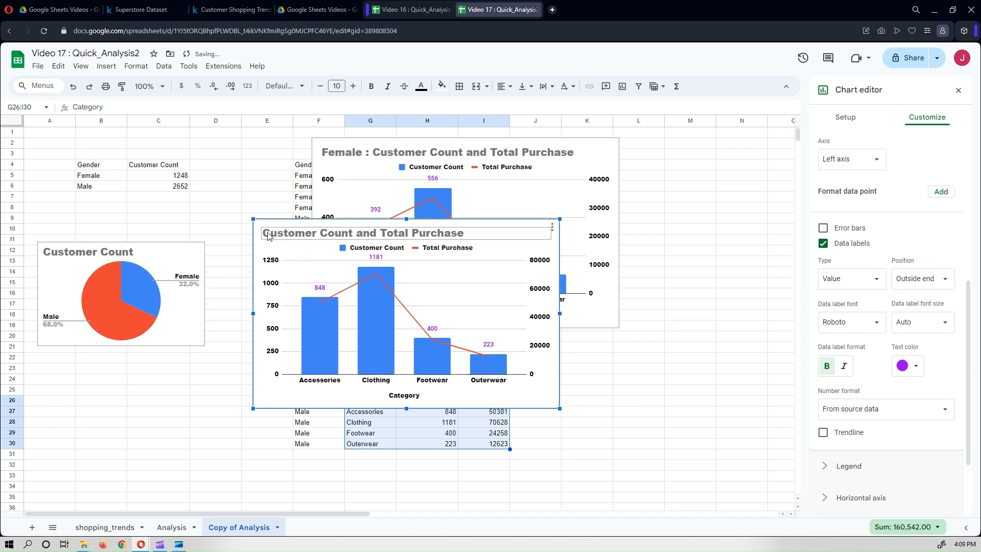
# Prefix the male combo chart's title with "Male:" so it reads "Male: Customer Count and Total Purchase"
pyautogui.click(264, 233)
pyautogui.click(264, 233)
pyautogui.click(264, 233)
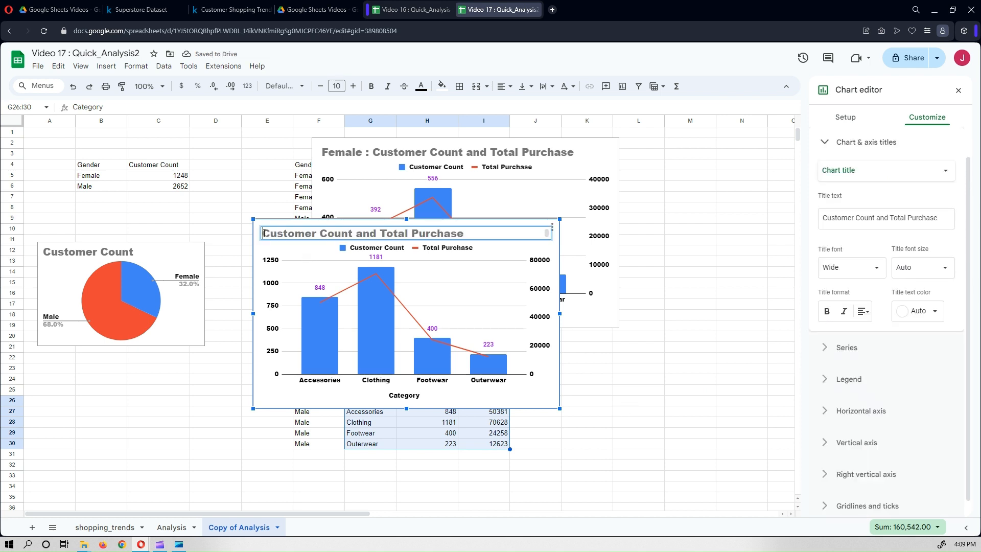
pyautogui.write('Male:')
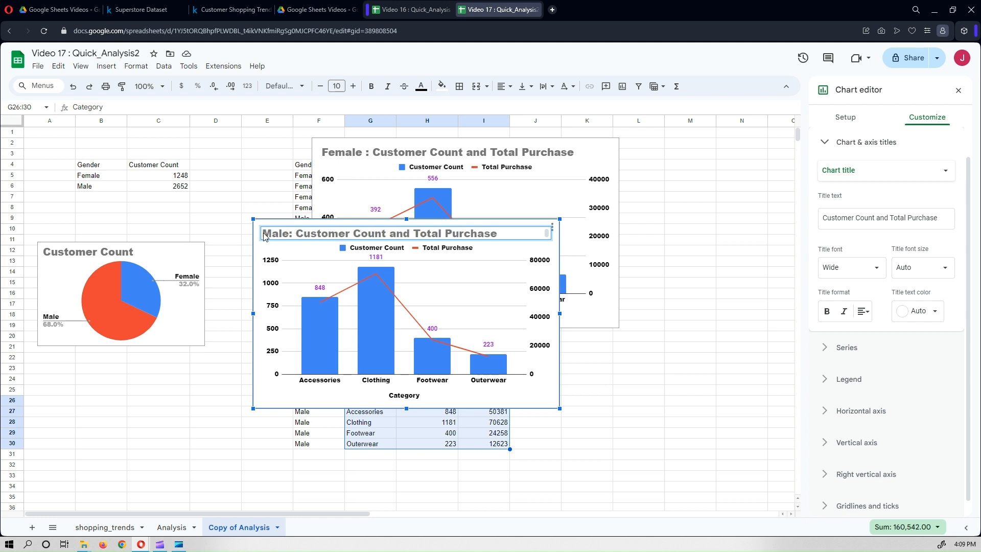
pyautogui.press('Return')
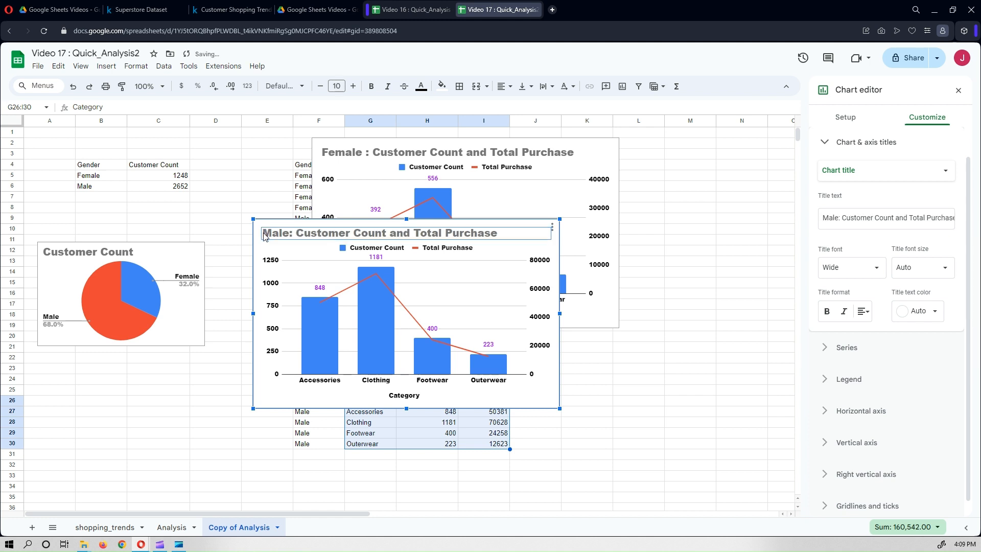
pyautogui.click(617, 403)
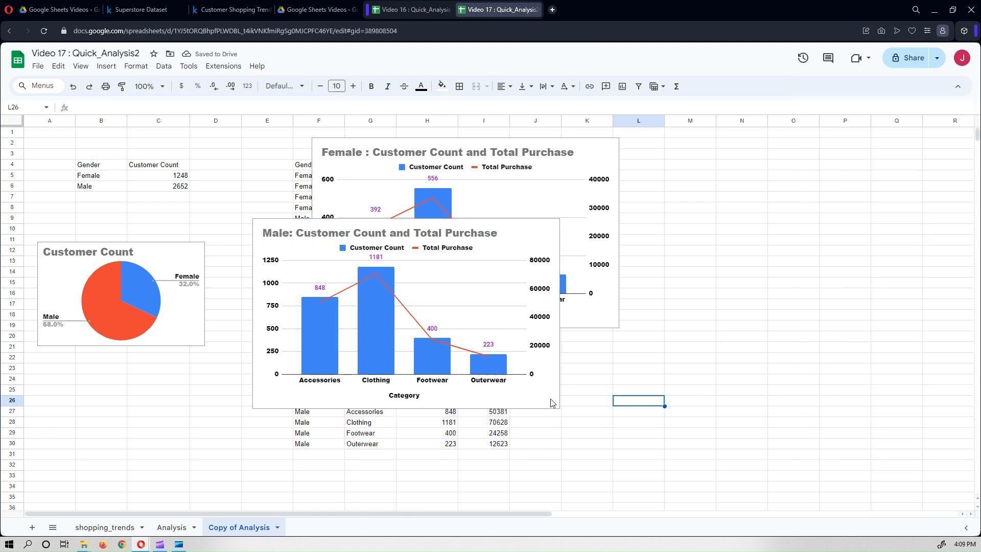
# Move the female chart beside the summary tables over columns J to O and place the male chart directly beneath it
pyautogui.click(623, 487)
pyautogui.scroll(-5, 600, 436)
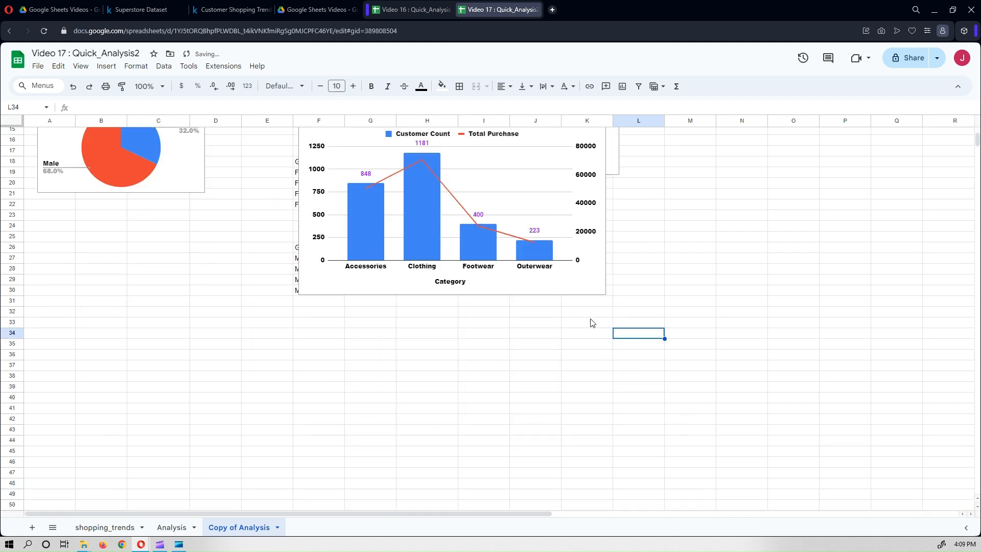
pyautogui.click(585, 289)
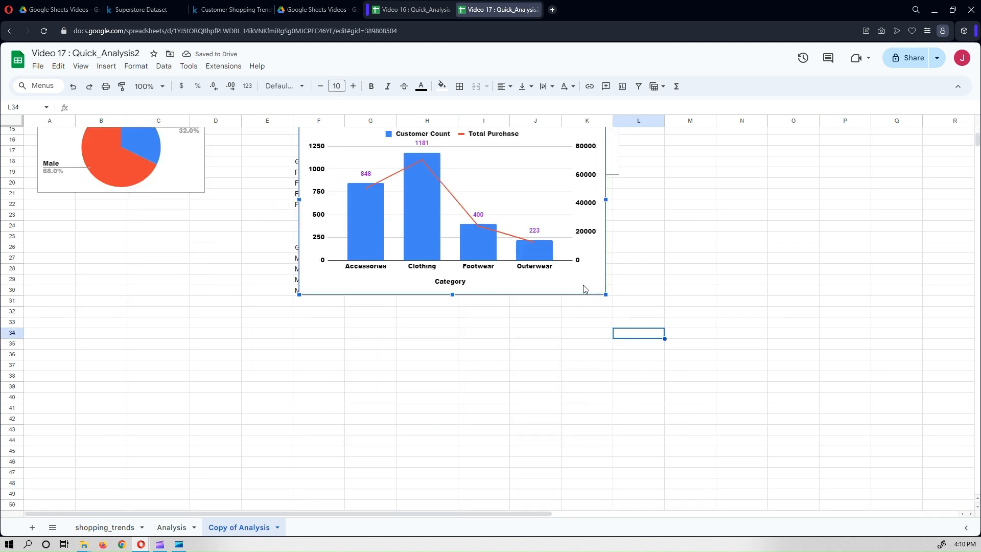
pyautogui.moveTo(596, 329); pyautogui.dragTo(581, 486)
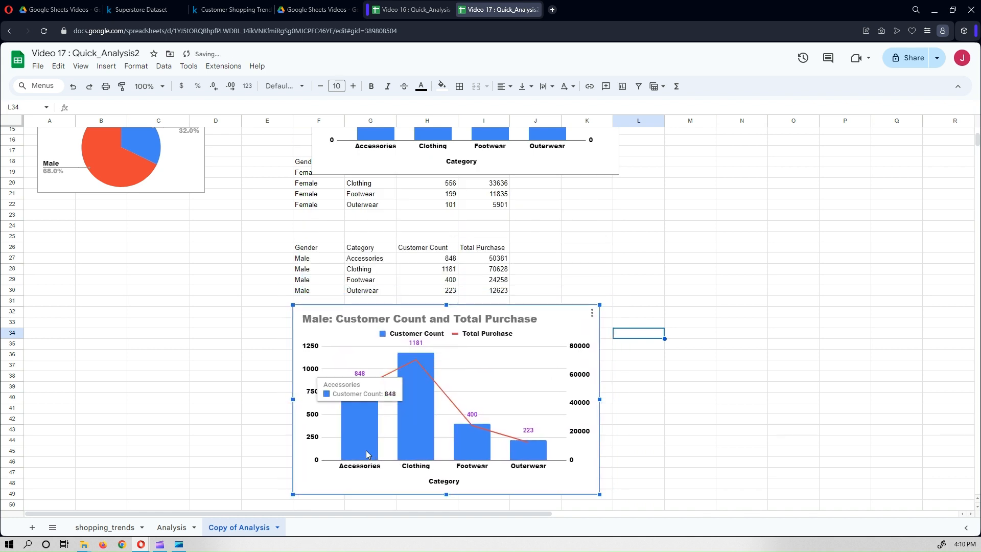
pyautogui.scroll(2, 597, 231)
pyautogui.moveTo(604, 262); pyautogui.dragTo(583, 323)
pyautogui.moveTo(650, 305); pyautogui.dragTo(818, 319)
pyautogui.scroll(-2, 585, 425)
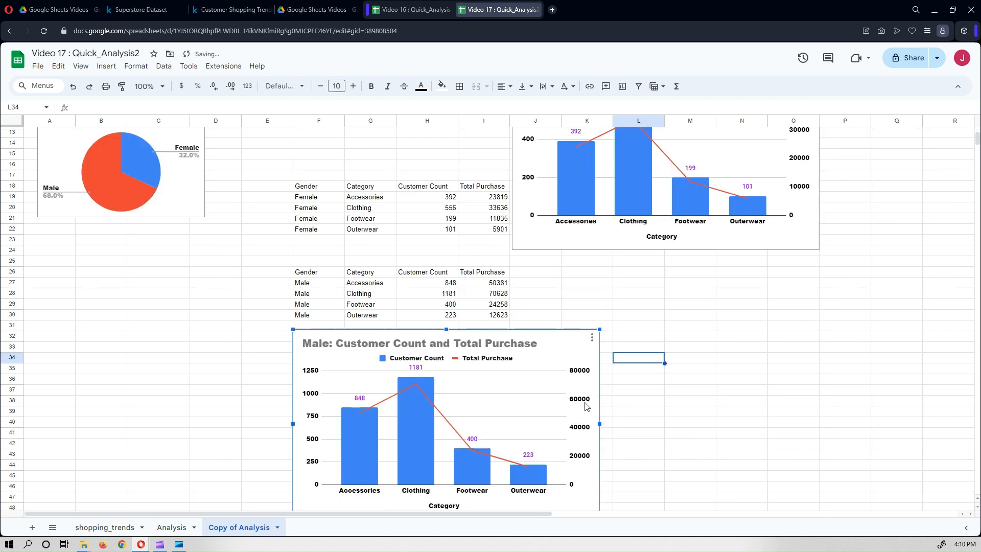
pyautogui.moveTo(569, 347); pyautogui.dragTo(846, 267)
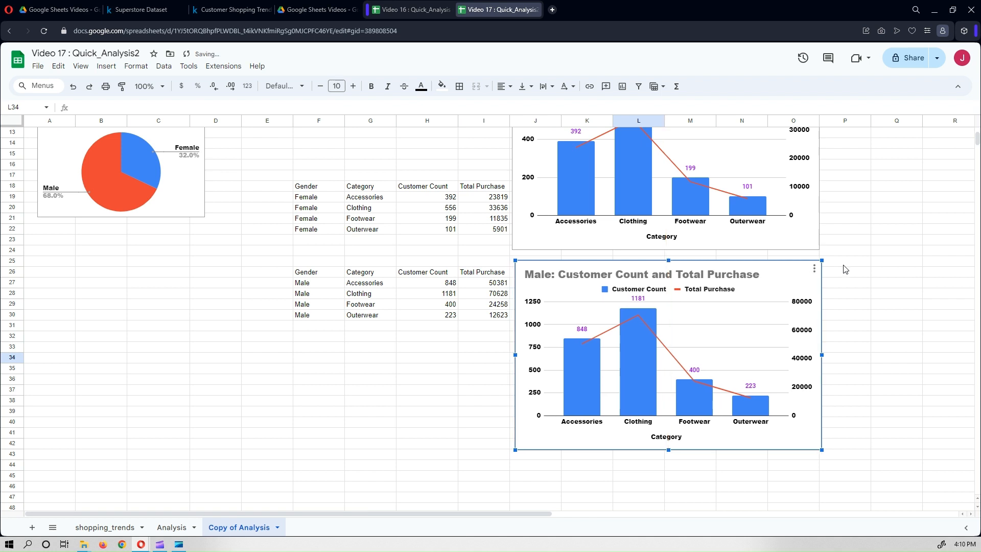
pyautogui.click(403, 413)
pyautogui.scroll(3, 375, 425)
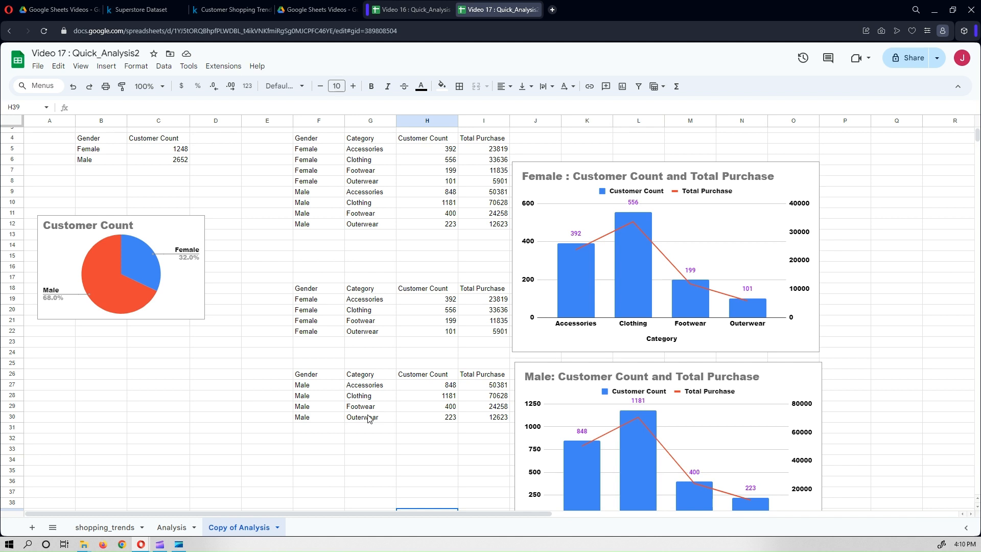
pyautogui.scroll(-3, 369, 419)
pyautogui.scroll(2, 361, 388)
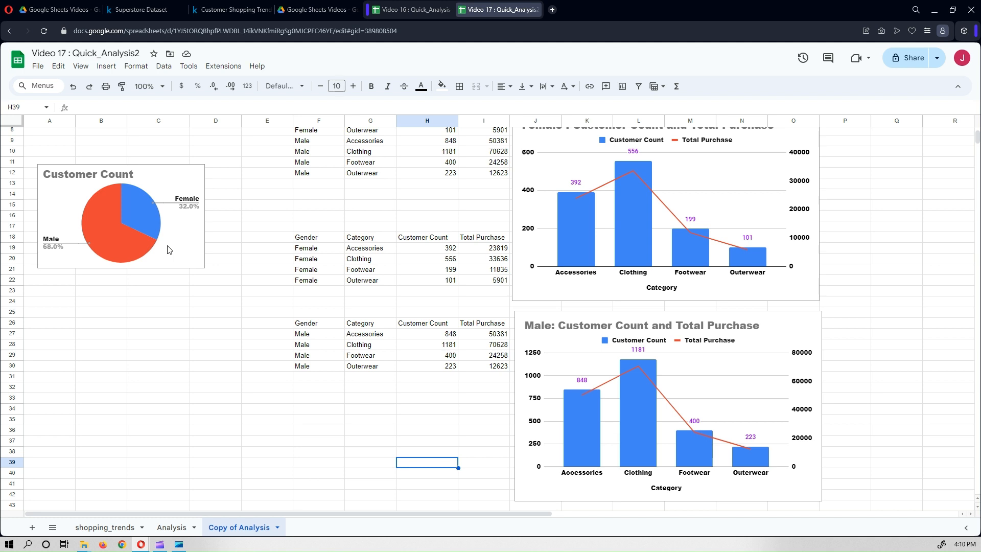
# Copy the gender and category QUERY formula from F4 into cells S4 and S17
pyautogui.scroll(3, 917, 340)
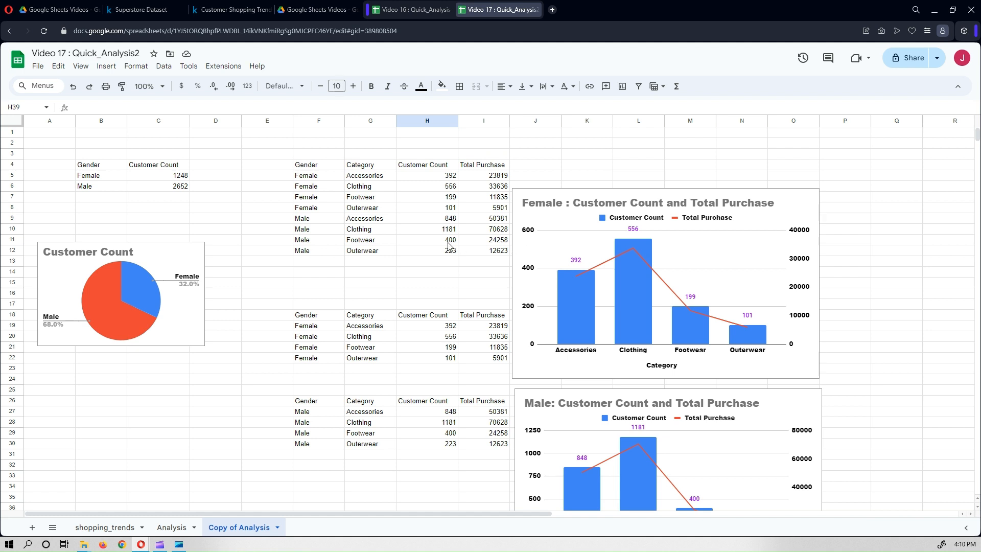
pyautogui.click(328, 170)
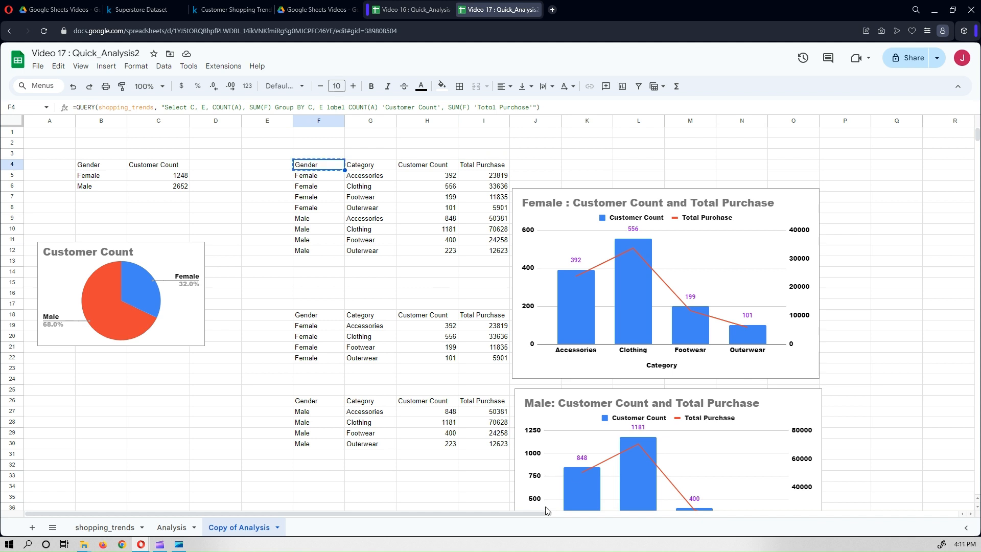
pyautogui.moveTo(547, 513); pyautogui.dragTo(874, 543)
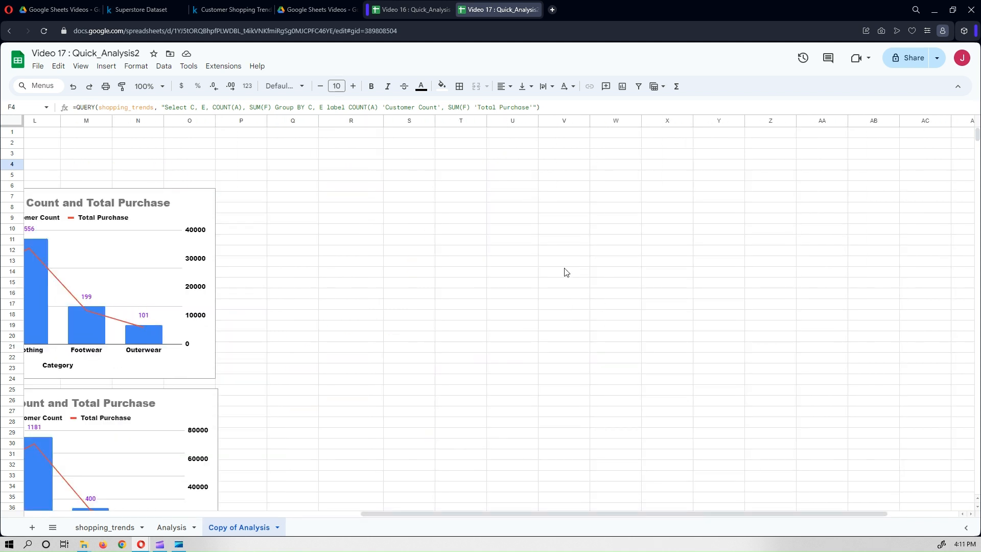
pyautogui.click(409, 169)
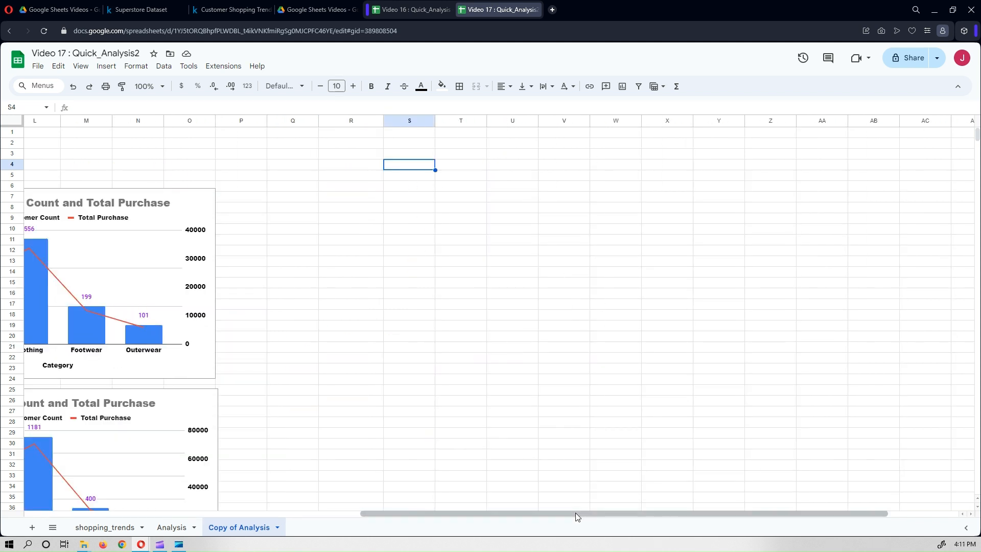
pyautogui.moveTo(577, 516); pyautogui.dragTo(458, 519)
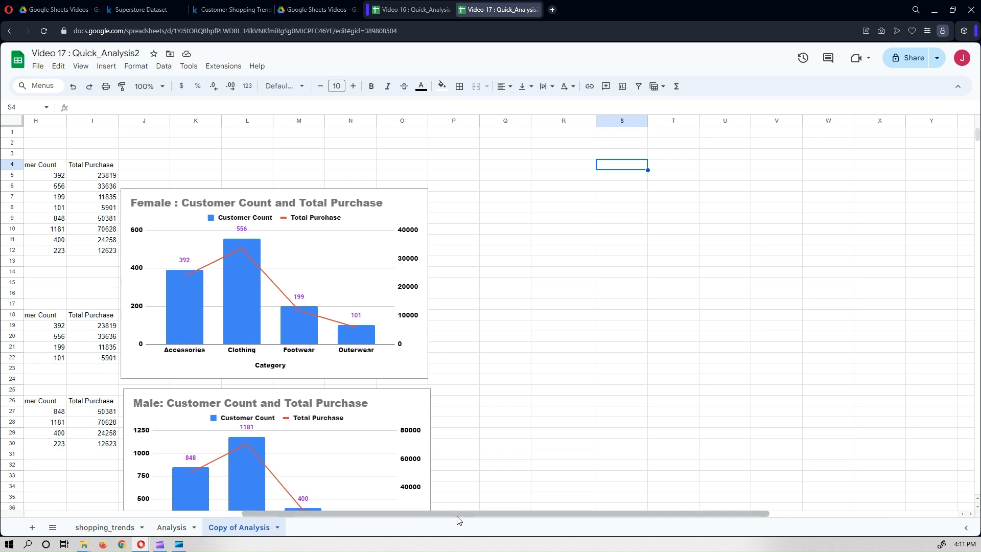
pyautogui.write('=QUERY(shopping_trends, "Select C, E, COUNT(A), SUM(F) Group BY C, E label COUNT(A) \'Customer Count\', SUM(F) \'Total Purchase\'")')
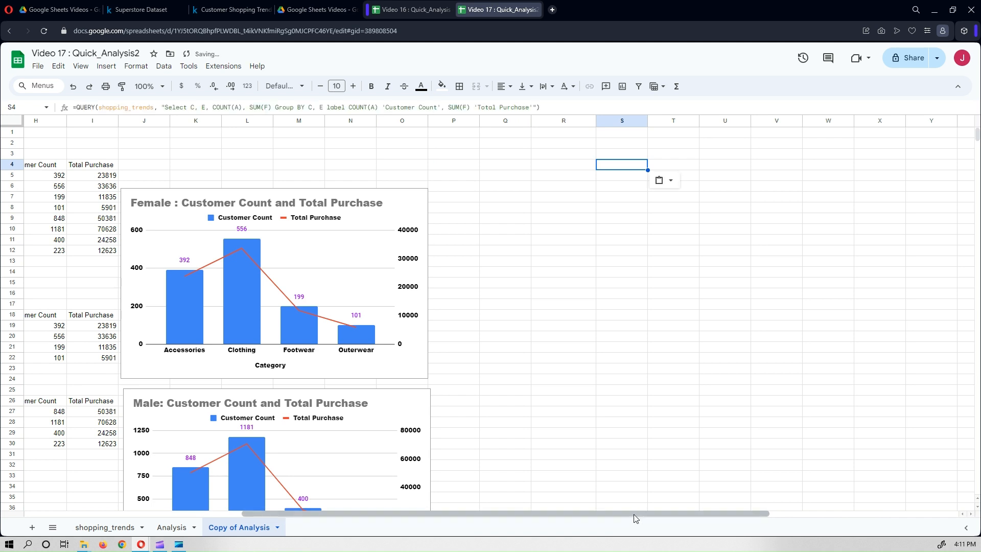
pyautogui.moveTo(634, 514); pyautogui.dragTo(785, 528)
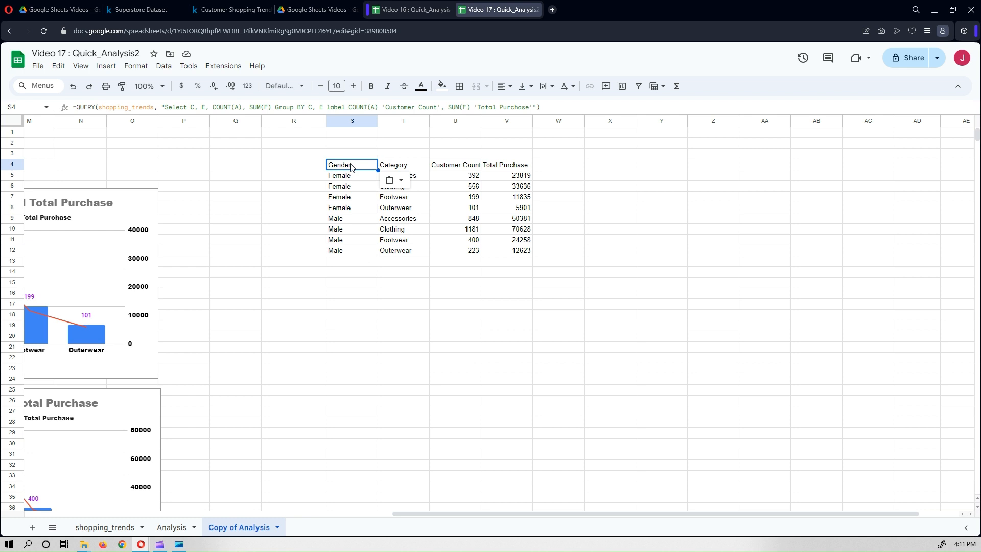
pyautogui.click(346, 308)
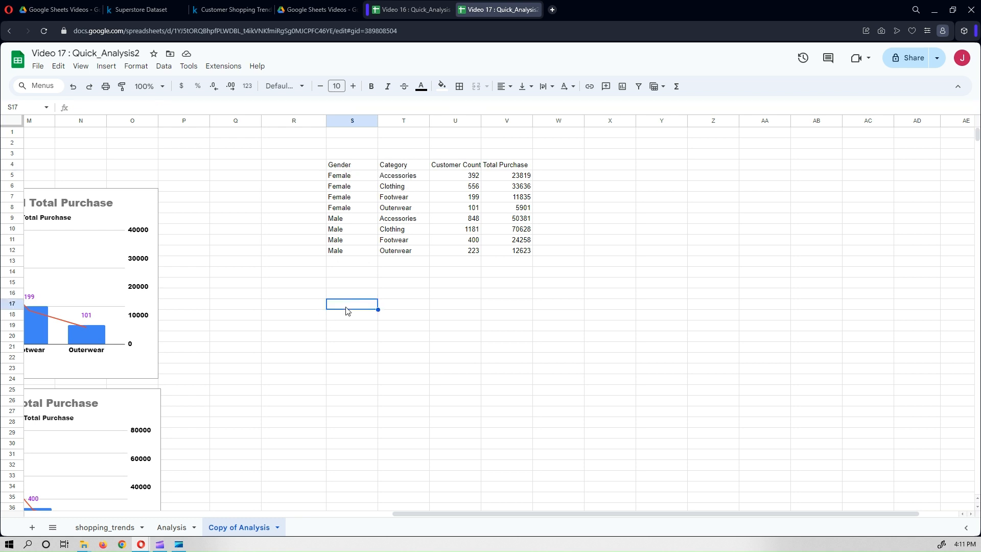
pyautogui.write('=QUERY(shopping_trends, "Select C, E, COUNT(A), SUM(F) Group BY C, E label COUNT(A) \'Customer Count\', SUM(F) \'Total Purchase\'")')
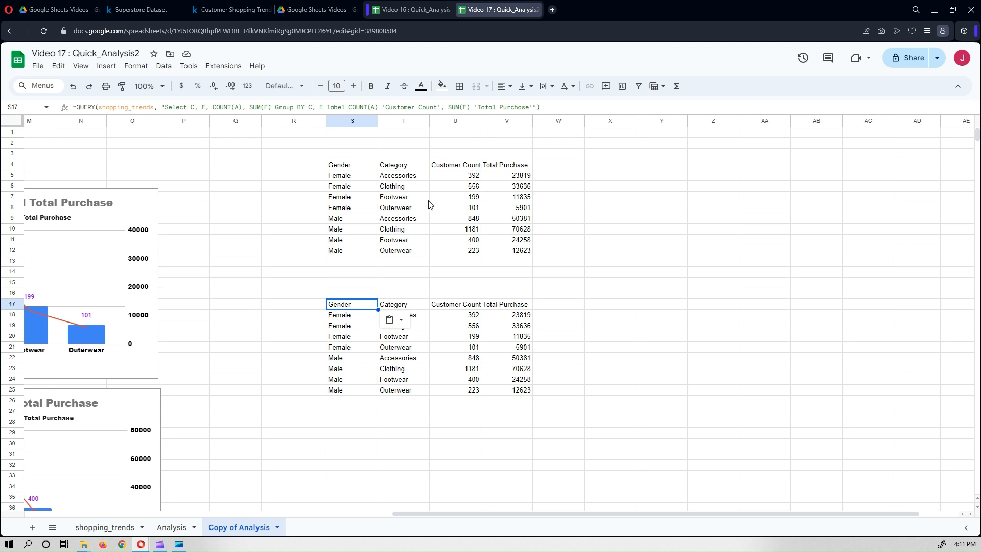
# In the S4 query, remove SUM(F) and column C so it selects E, COUNT(A) and groups by E only
pyautogui.click(333, 165)
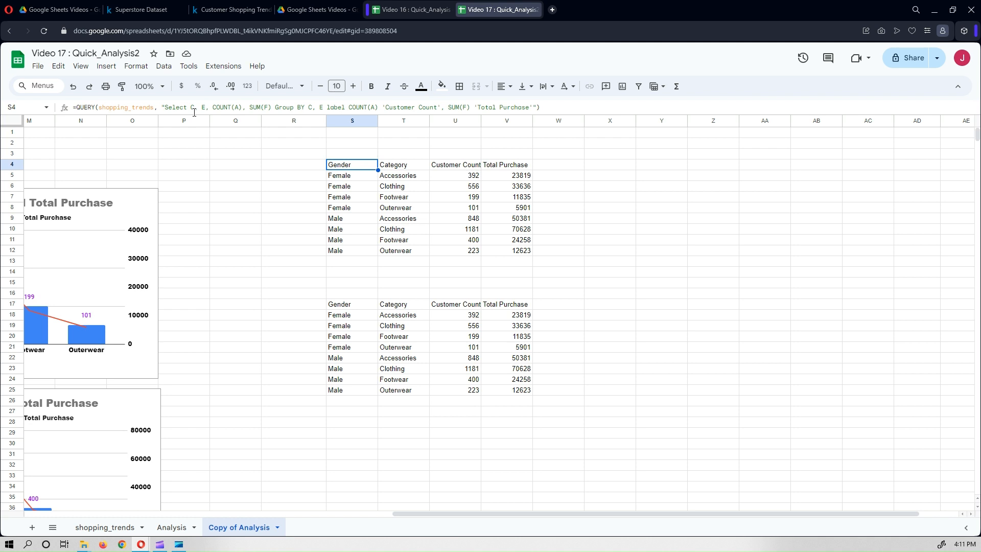
pyautogui.click(276, 108)
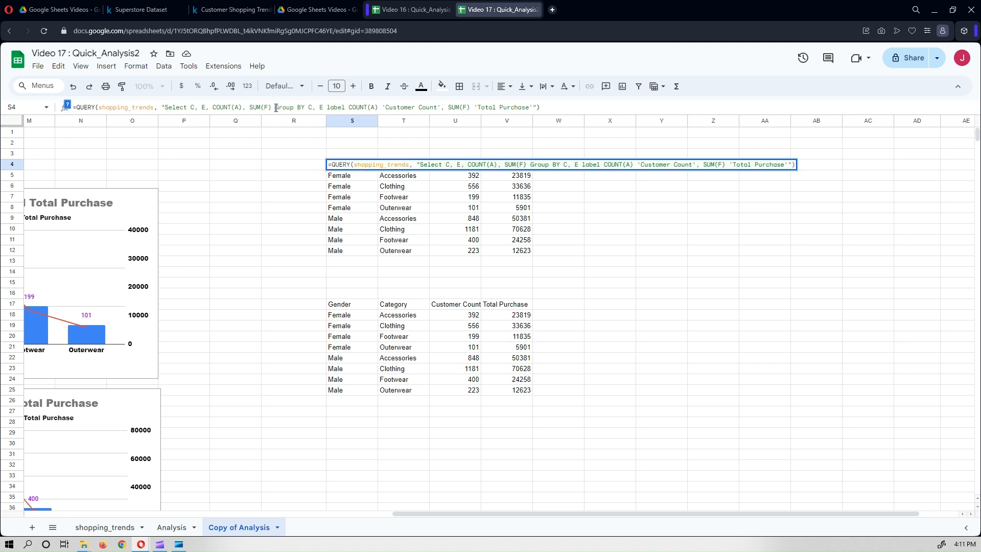
pyautogui.press('BackSpace')
pyautogui.press('BackSpace')
pyautogui.press('BackSpace')
pyautogui.press('BackSpace')
pyautogui.press('BackSpace')
pyautogui.press('BackSpace')
pyautogui.press('BackSpace')
pyautogui.press('BackSpace')
pyautogui.press('BackSpace')
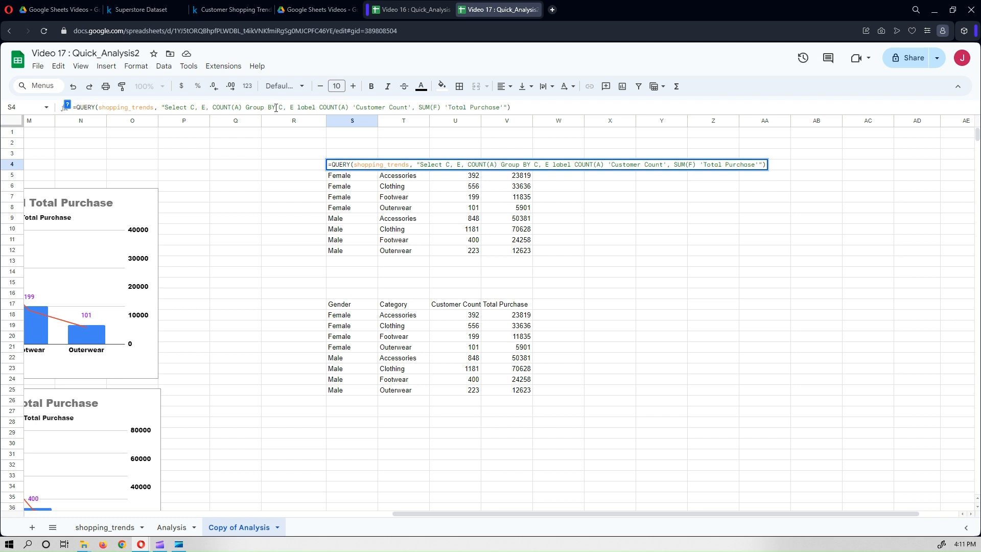
pyautogui.press('BackSpace')
pyautogui.press('BackSpace')
pyautogui.press('BackSpace')
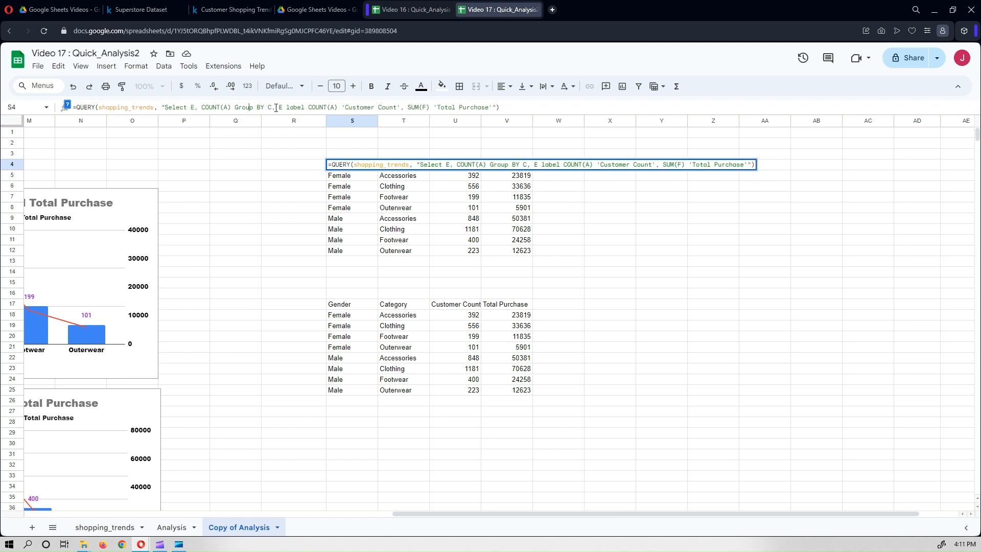
pyautogui.press('BackSpace')
pyautogui.press('BackSpace')
pyautogui.press('BackSpace')
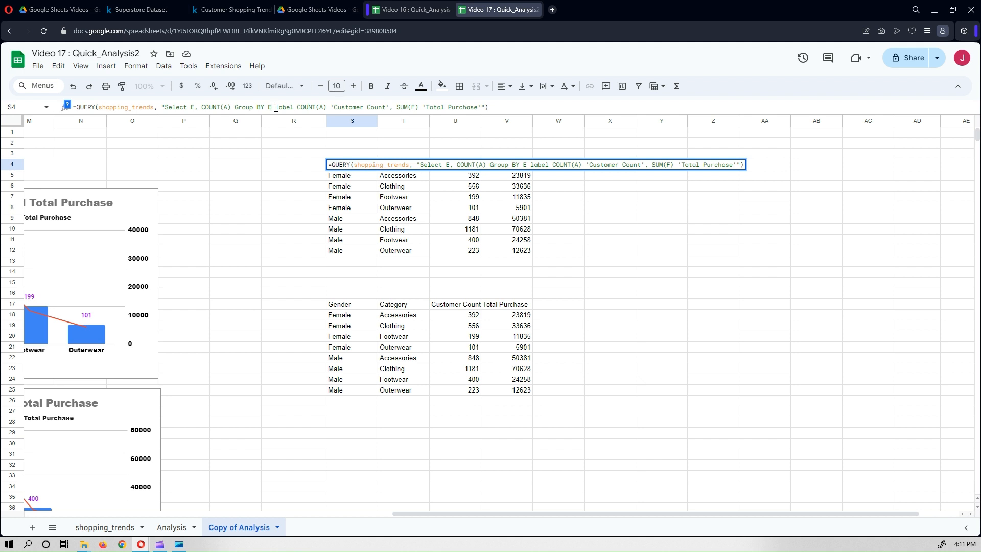
# Replace the label clause of the S4 query with PIVOT C
pyautogui.press('Delete')
pyautogui.press('Delete')
pyautogui.press('Delete')
pyautogui.press('Delete')
pyautogui.press('Delete')
pyautogui.press('Delete')
pyautogui.press('Delete')
pyautogui.press('Delete')
pyautogui.press('Delete')
pyautogui.press('Delete')
pyautogui.press('Delete')
pyautogui.press('Delete')
pyautogui.press('Delete')
pyautogui.press('Delete')
pyautogui.press('Delete')
pyautogui.press('Delete')
pyautogui.press('Delete')
pyautogui.press('Delete')
pyautogui.press('Delete')
pyautogui.press('Delete')
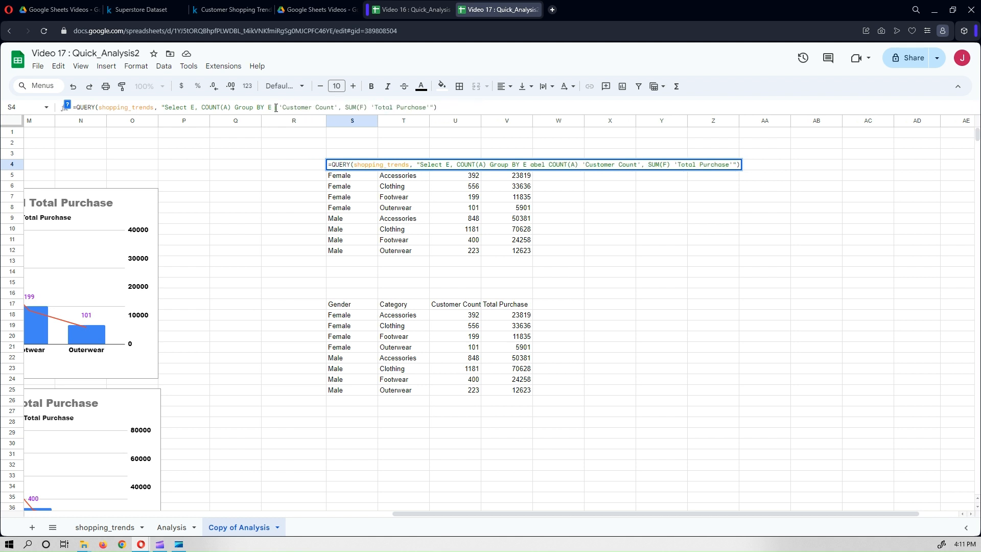
pyautogui.press('Delete')
pyautogui.press('Delete')
pyautogui.press('Delete')
pyautogui.press('Delete')
pyautogui.press('Delete')
pyautogui.press('Delete')
pyautogui.press('Delete')
pyautogui.press('Delete')
pyautogui.press('Delete')
pyautogui.press('Delete')
pyautogui.press('Delete')
pyautogui.press('Delete')
pyautogui.press('Delete')
pyautogui.press('Delete')
pyautogui.press('Delete')
pyautogui.press('Delete')
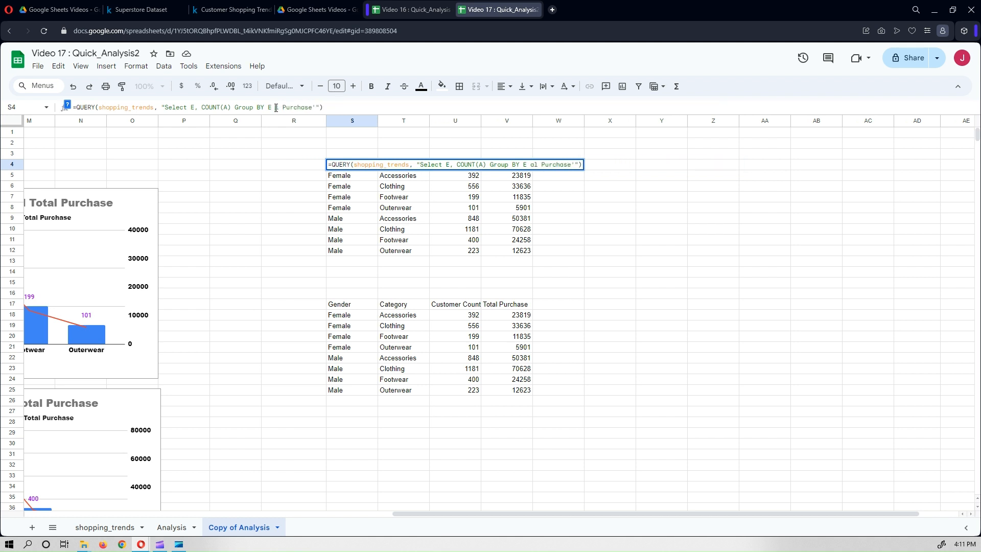
pyautogui.press('Delete')
pyautogui.press('Delete')
pyautogui.press('Delete')
pyautogui.press('Delete')
pyautogui.press('Delete')
pyautogui.press('Delete')
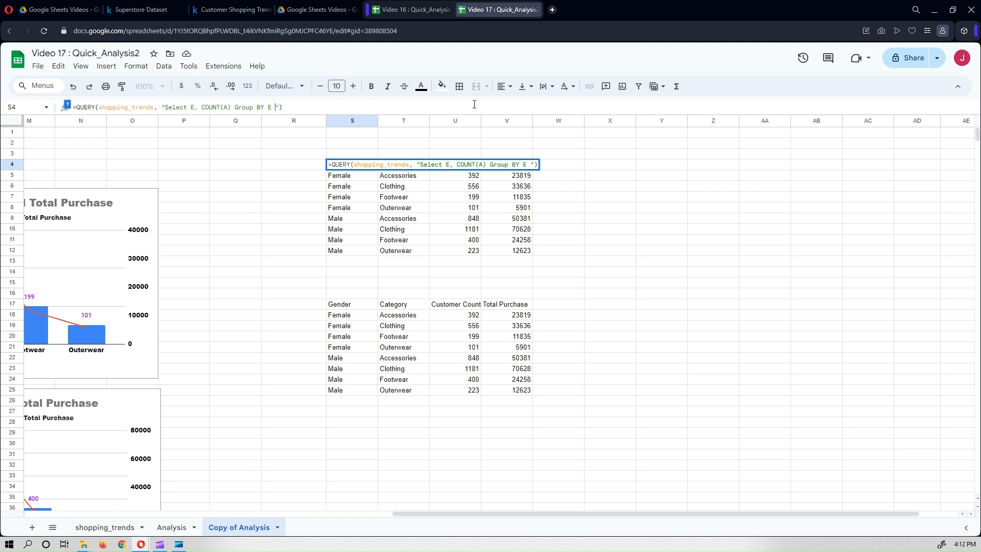
pyautogui.write('PIVOT C')
pyautogui.press('Return')
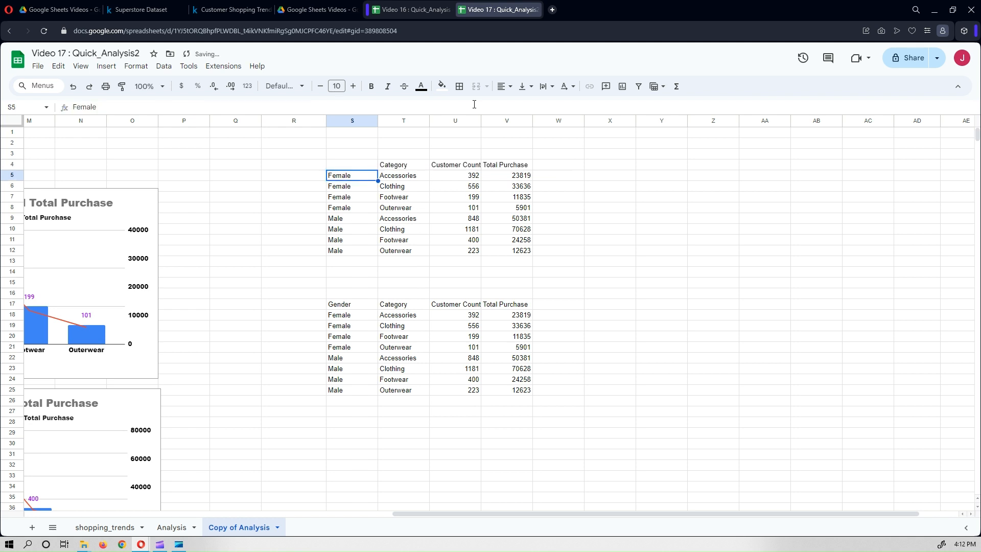
# Compare the Accessories customer counts in the pivoted table at S4 with those in the table at S17
pyautogui.click(344, 167)
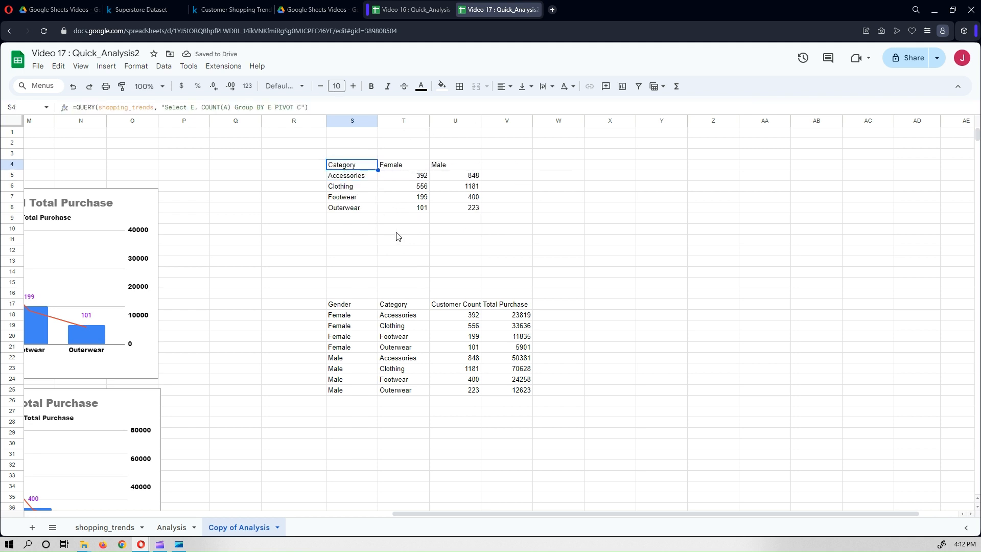
pyautogui.click(457, 317)
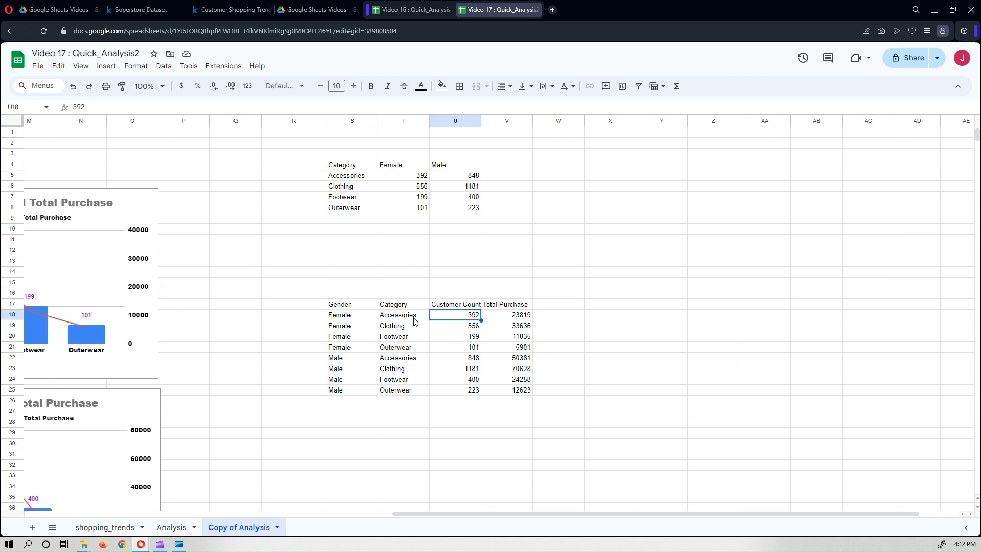
pyautogui.click(402, 360)
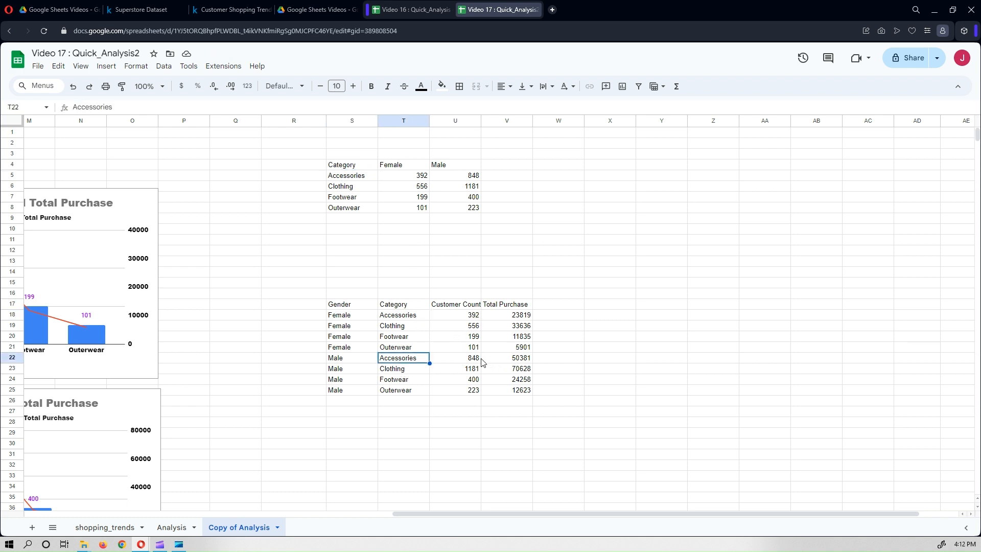
pyautogui.click(475, 177)
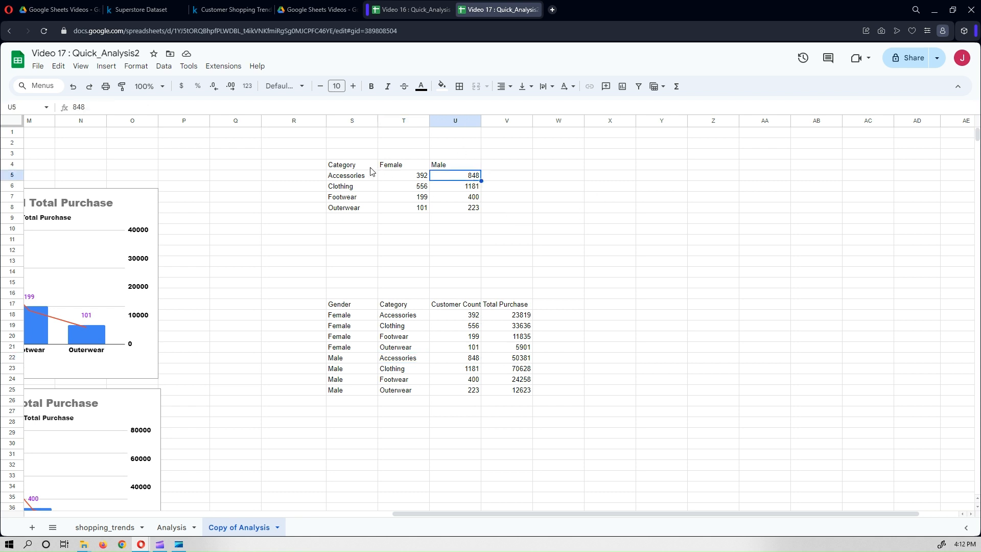
# Insert a chart from the pivoted category table in S4:U8
pyautogui.moveTo(358, 166); pyautogui.dragTo(458, 212)
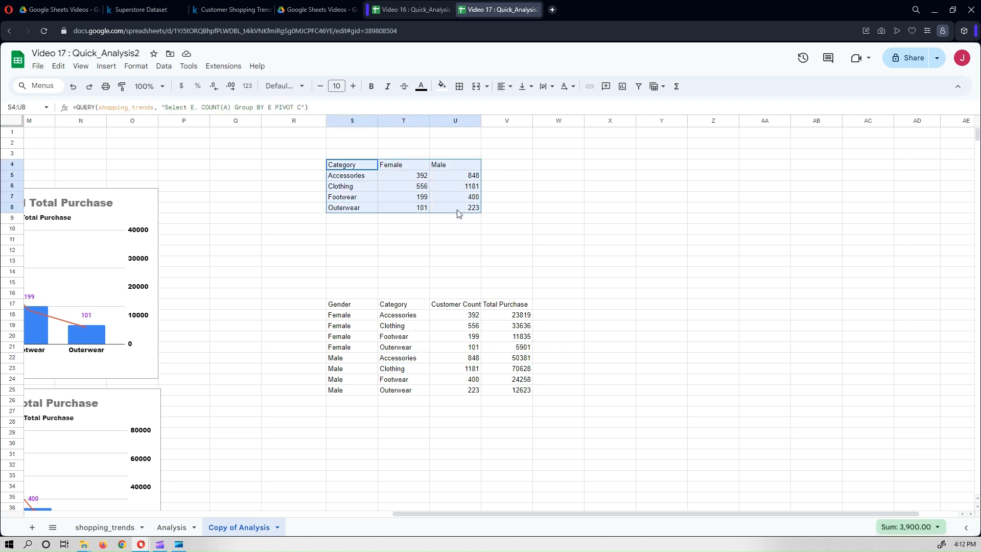
pyautogui.click(106, 66)
pyautogui.click(136, 175)
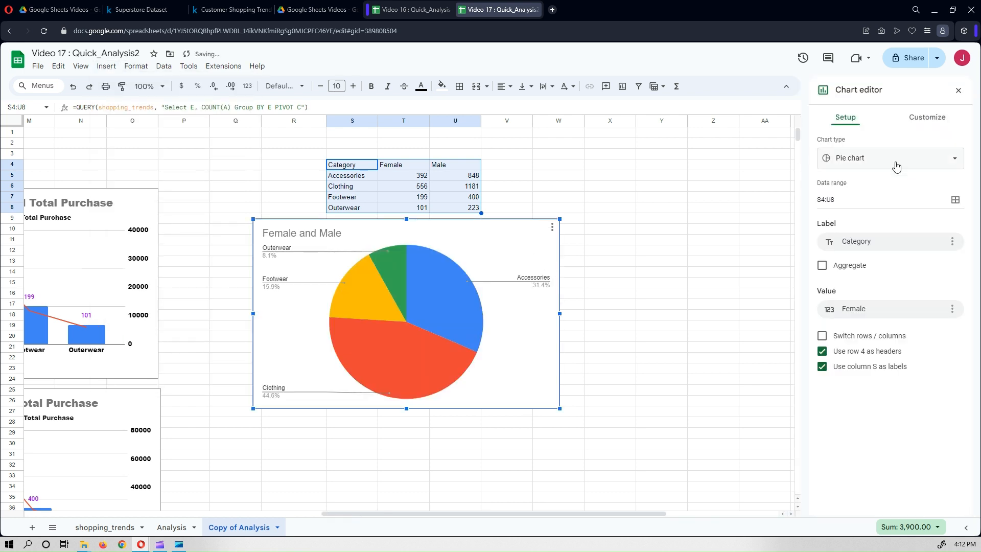
# Change the pivoted customer counts chart to a column chart and move it beside the S4:U8 table
pyautogui.click(895, 162)
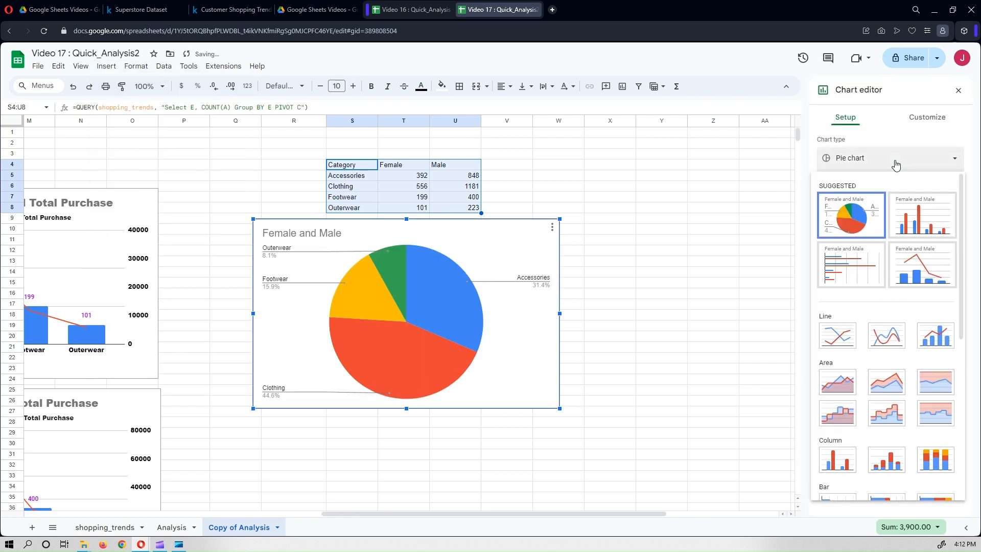
pyautogui.click(914, 224)
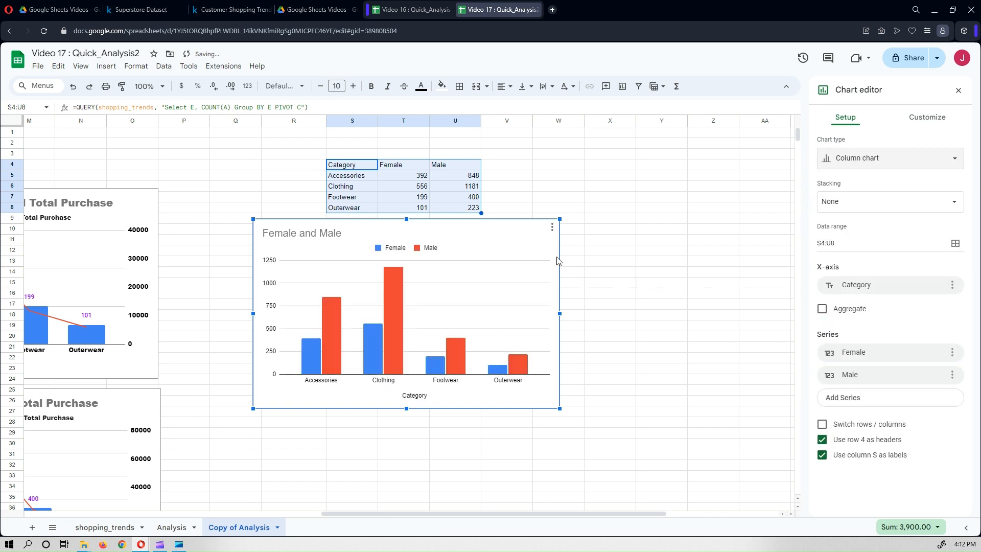
pyautogui.moveTo(528, 226); pyautogui.dragTo(797, 153)
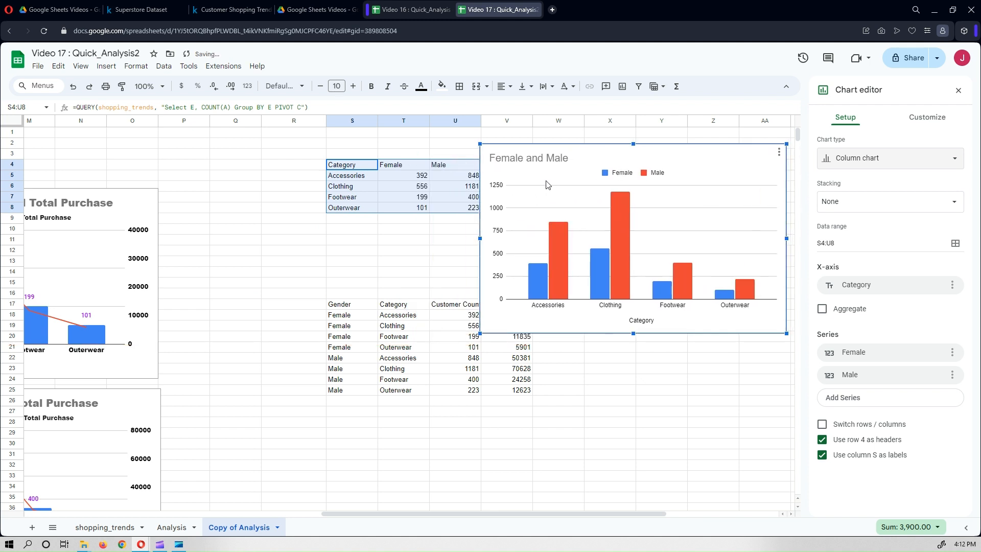
# Replace the column chart's title with Customer Count
pyautogui.click(582, 158)
pyautogui.click(582, 158)
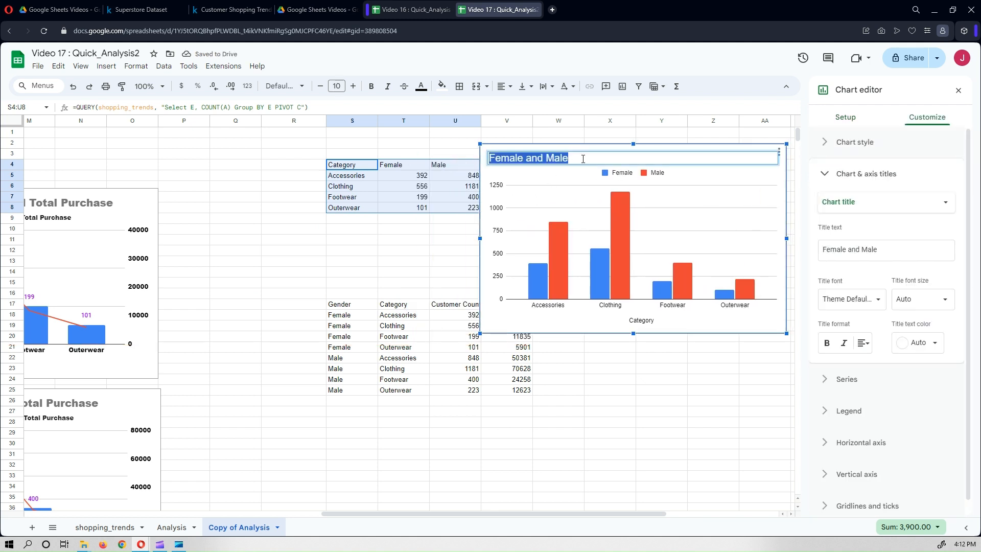
pyautogui.click(583, 159)
pyautogui.hotkey('ctrl', 'a')
pyautogui.press('BackSpace')
pyautogui.write('Cust')
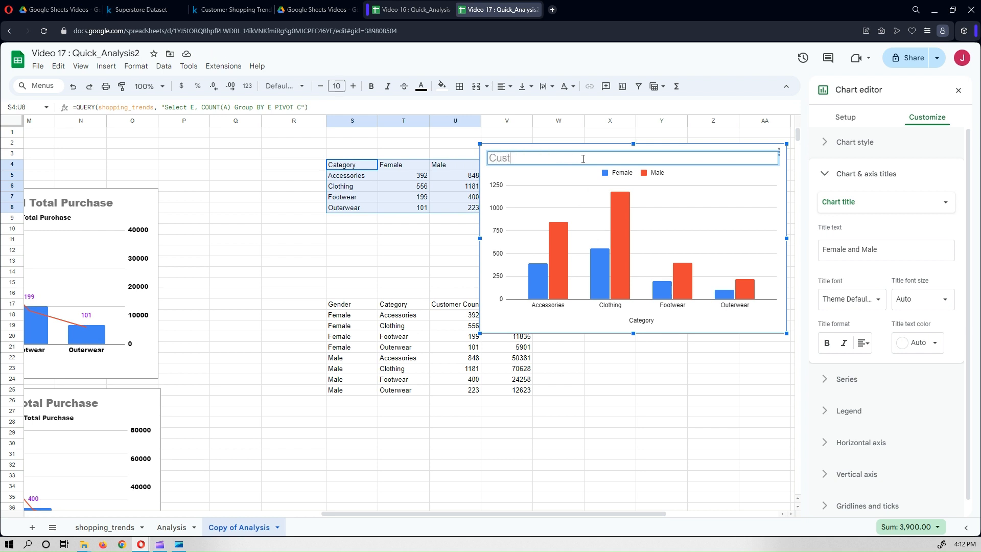
pyautogui.write('omer Count')
pyautogui.click(755, 174)
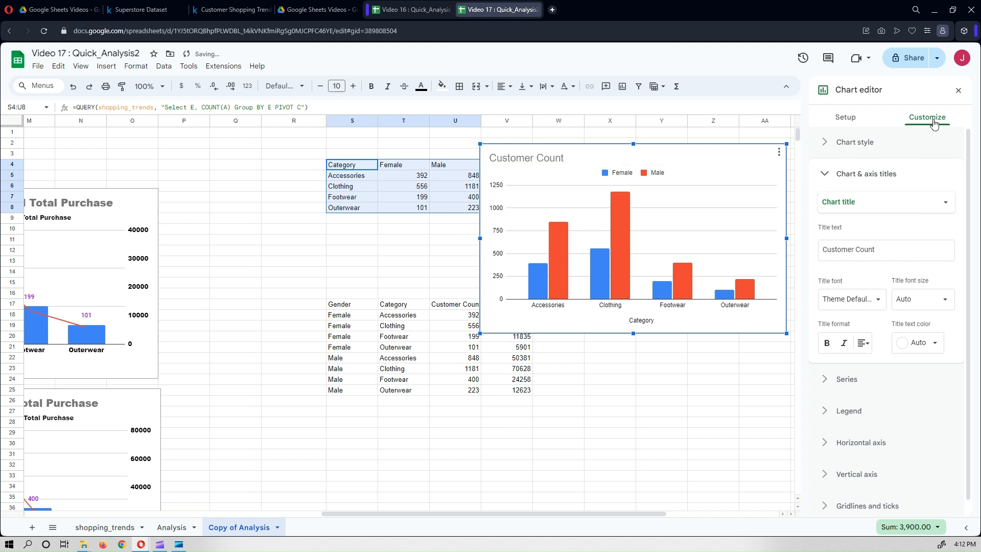
# Set the Customer Count chart's font to Wide and centre its title
pyautogui.click(867, 143)
pyautogui.click(918, 188)
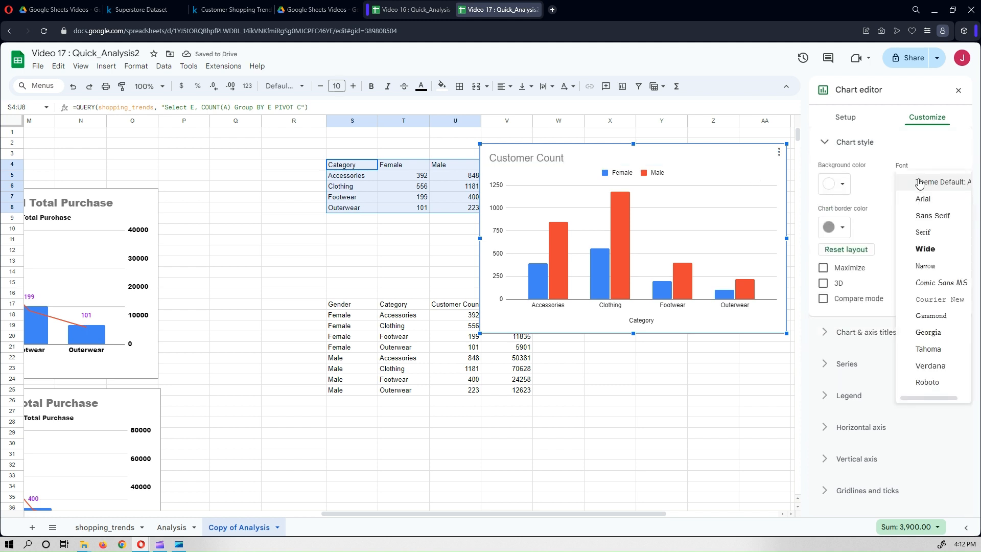
pyautogui.click(925, 248)
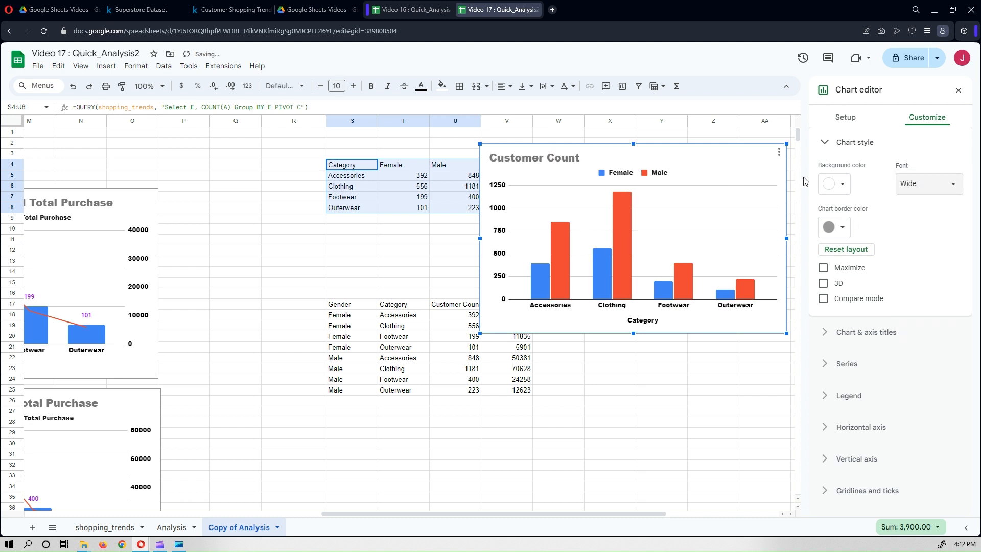
pyautogui.click(563, 161)
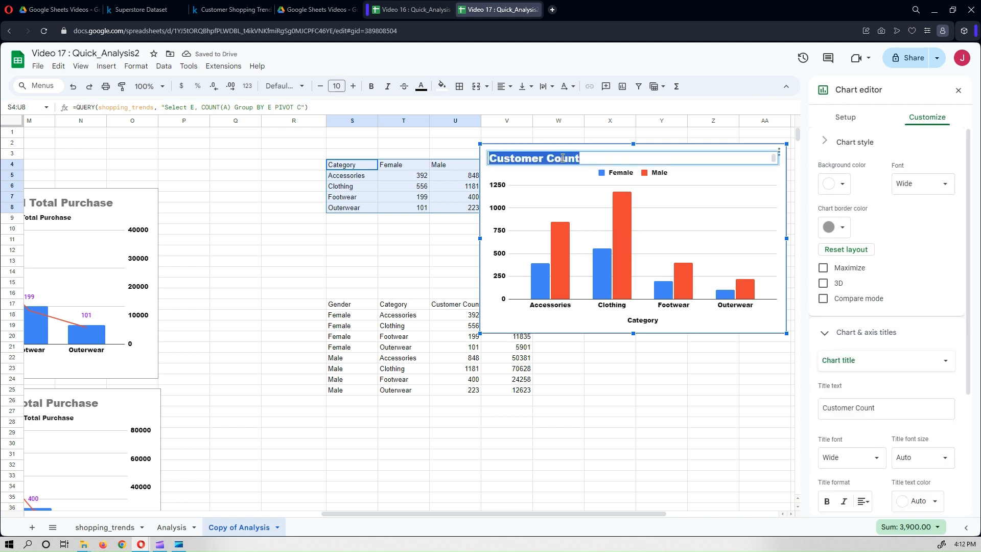
pyautogui.click(861, 343)
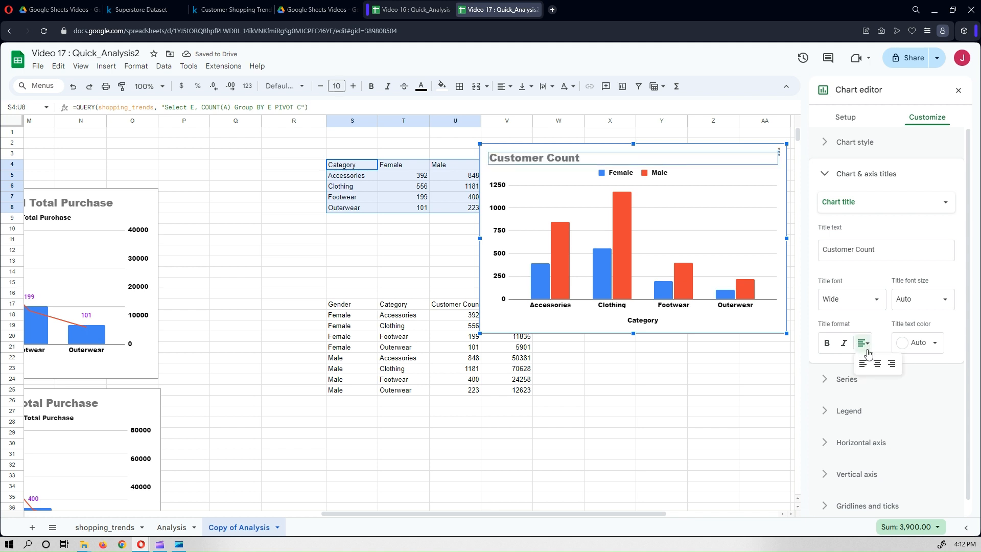
pyautogui.click(867, 364)
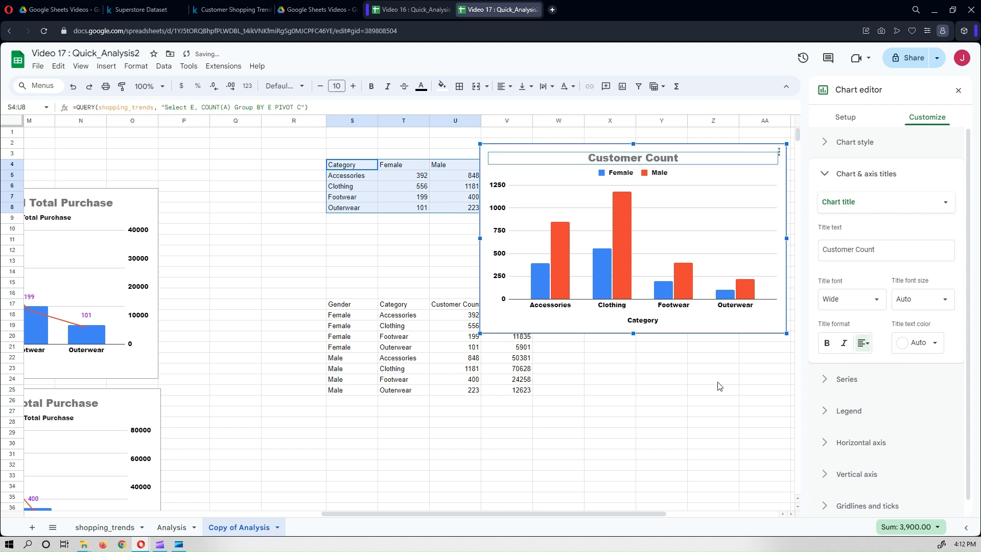
pyautogui.click(654, 424)
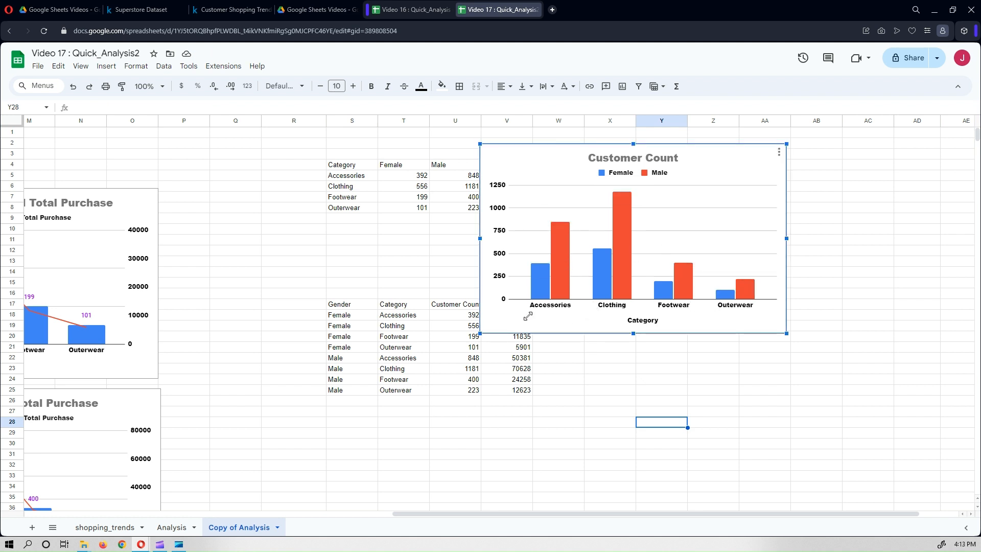
# Shrink the Customer Count chart and place it in columns W to AA, starting at row 1
pyautogui.moveTo(528, 317); pyautogui.dragTo(562, 270)
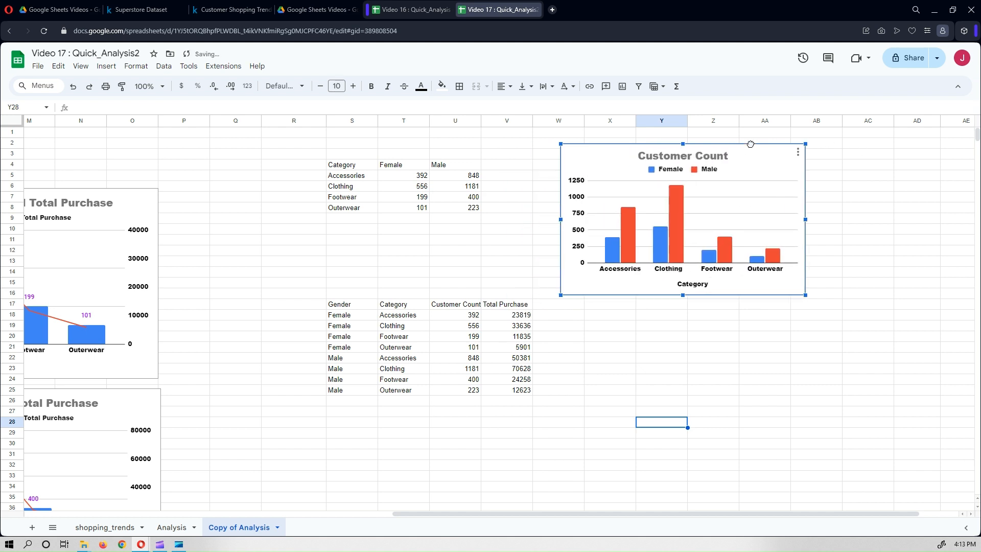
pyautogui.moveTo(750, 144); pyautogui.dragTo(724, 131)
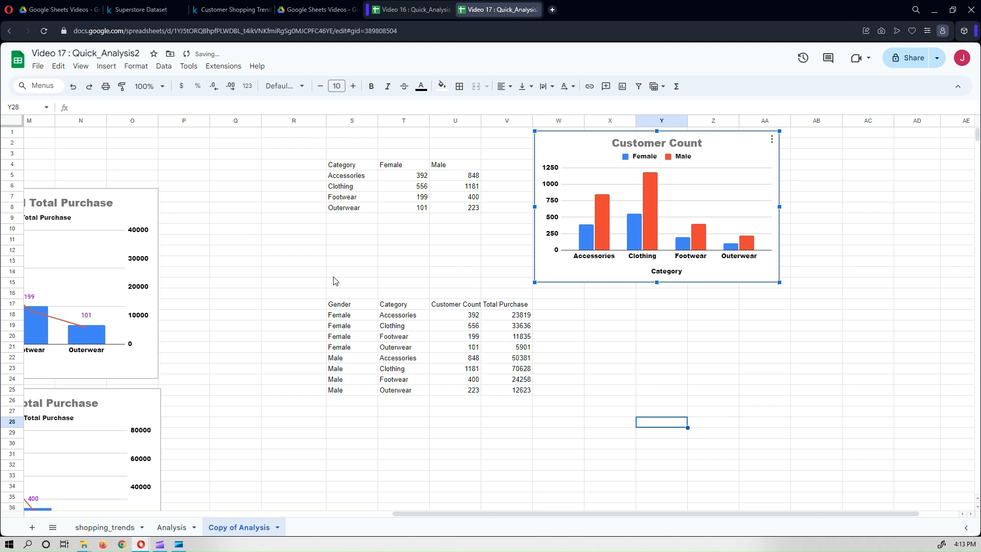
# In the S17 query, remove column C and COUNT(A) so it selects E, SUM(F) and groups by E only
pyautogui.click(339, 307)
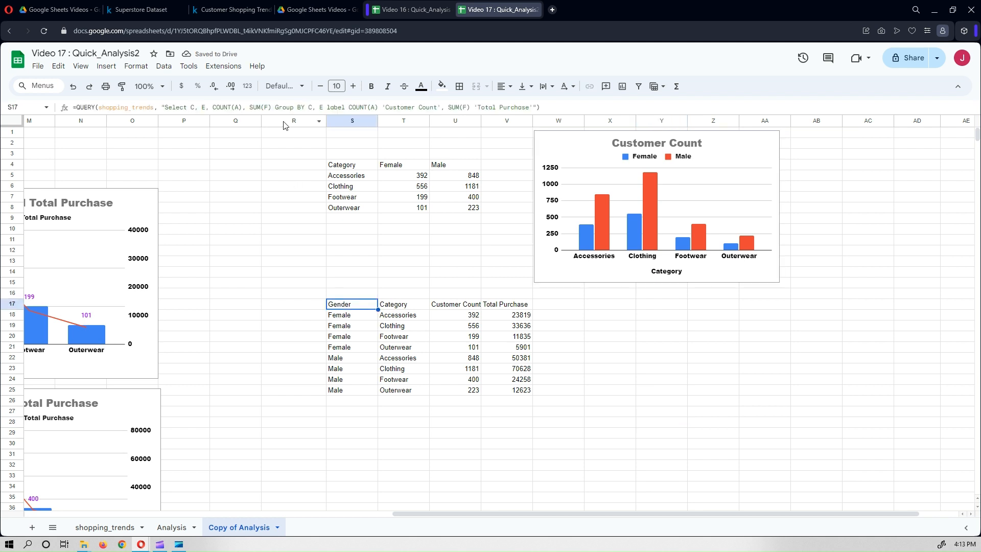
pyautogui.click(203, 107)
pyautogui.press('BackSpace')
pyautogui.press('BackSpace')
pyautogui.press('BackSpace')
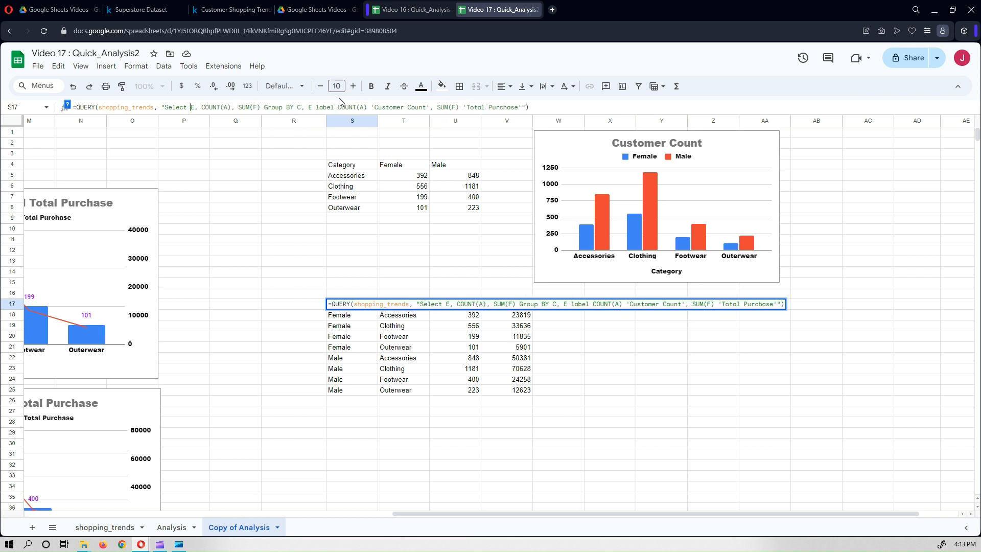
pyautogui.press('BackSpace')
pyautogui.press('BackSpace')
pyautogui.press('BackSpace')
pyautogui.press('BackSpace')
pyautogui.press('BackSpace')
pyautogui.press('BackSpace')
pyautogui.press('BackSpace')
pyautogui.press('BackSpace')
pyautogui.press('BackSpace')
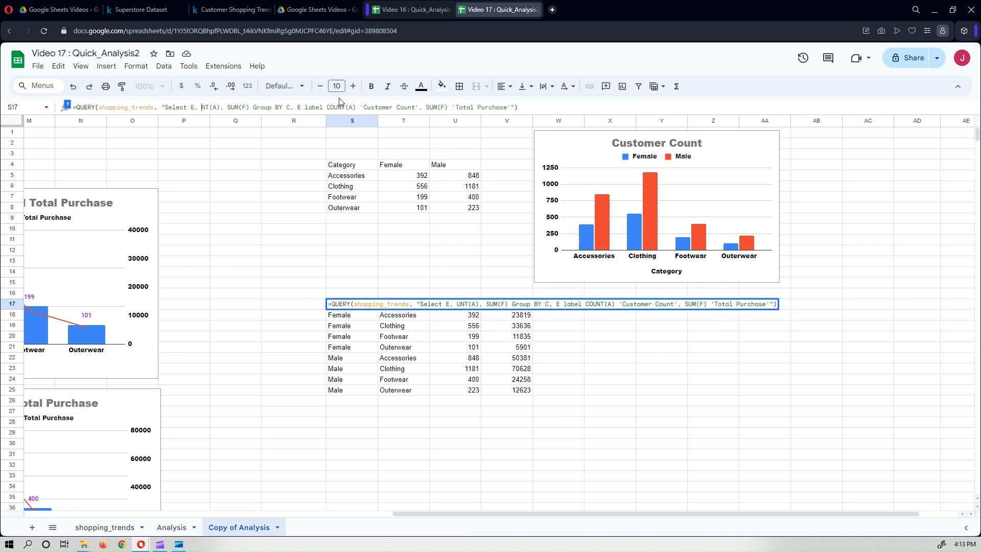
pyautogui.press('BackSpace')
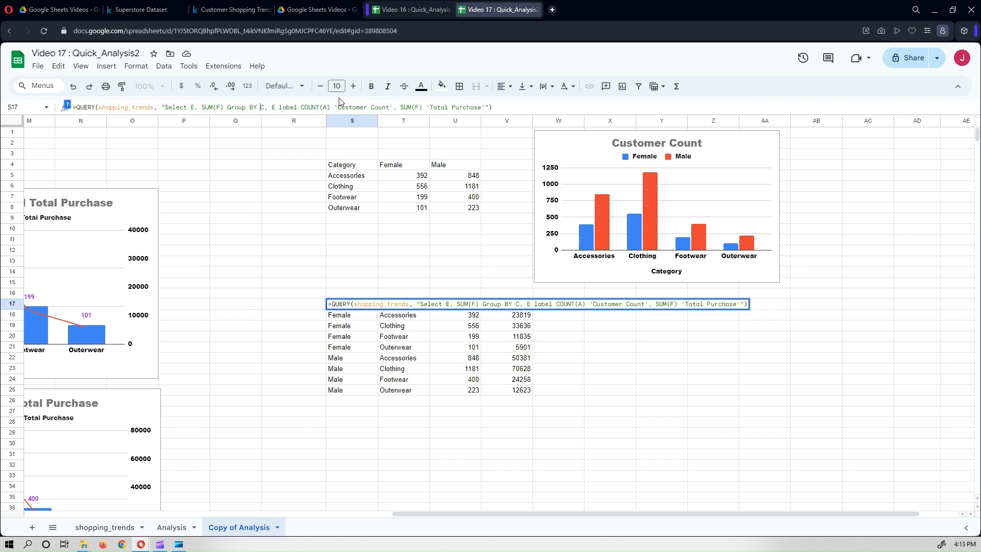
pyautogui.press('BackSpace')
pyautogui.press('BackSpace')
pyautogui.press('BackSpace')
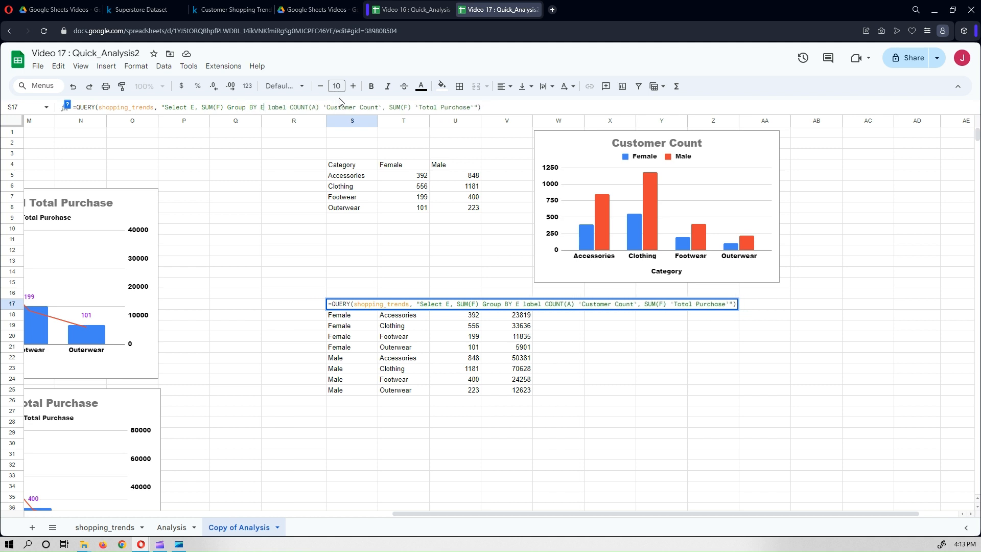
# Replace the label clause of the S17 query with PIVOT C
pyautogui.press('Delete')
pyautogui.press('Delete')
pyautogui.press('Delete')
pyautogui.press('Delete')
pyautogui.press('Delete')
pyautogui.press('Delete')
pyautogui.press('Delete')
pyautogui.press('Delete')
pyautogui.press('Delete')
pyautogui.press('Delete')
pyautogui.press('Delete')
pyautogui.press('Delete')
pyautogui.press('Delete')
pyautogui.press('Delete')
pyautogui.press('Delete')
pyautogui.press('Delete')
pyautogui.press('Delete')
pyautogui.press('Delete')
pyautogui.press('Delete')
pyautogui.press('Delete')
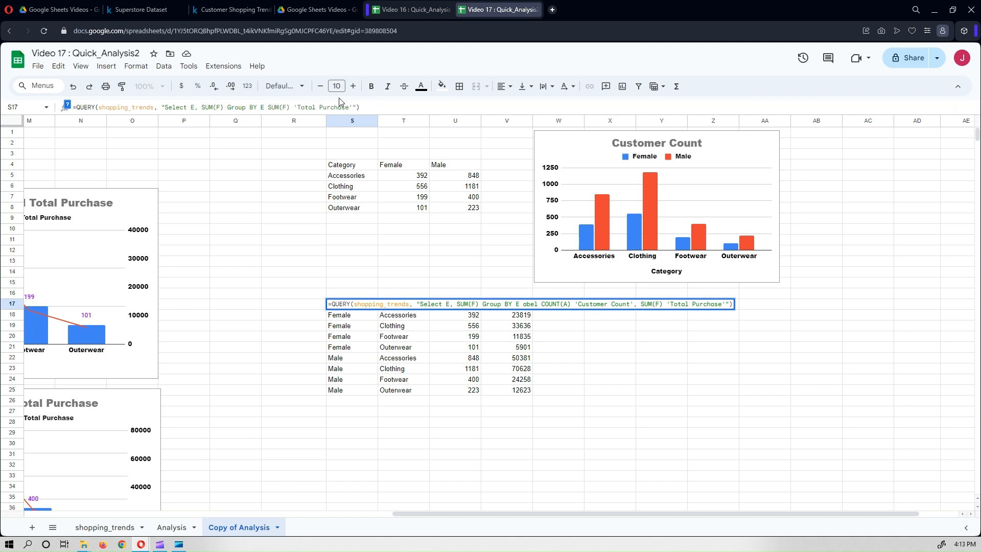
pyautogui.press('Delete')
pyautogui.press('Delete')
pyautogui.press('Delete')
pyautogui.press('Delete')
pyautogui.press('Delete')
pyautogui.press('Delete')
pyautogui.press('Delete')
pyautogui.press('Delete')
pyautogui.press('Delete')
pyautogui.press('Delete')
pyautogui.press('Delete')
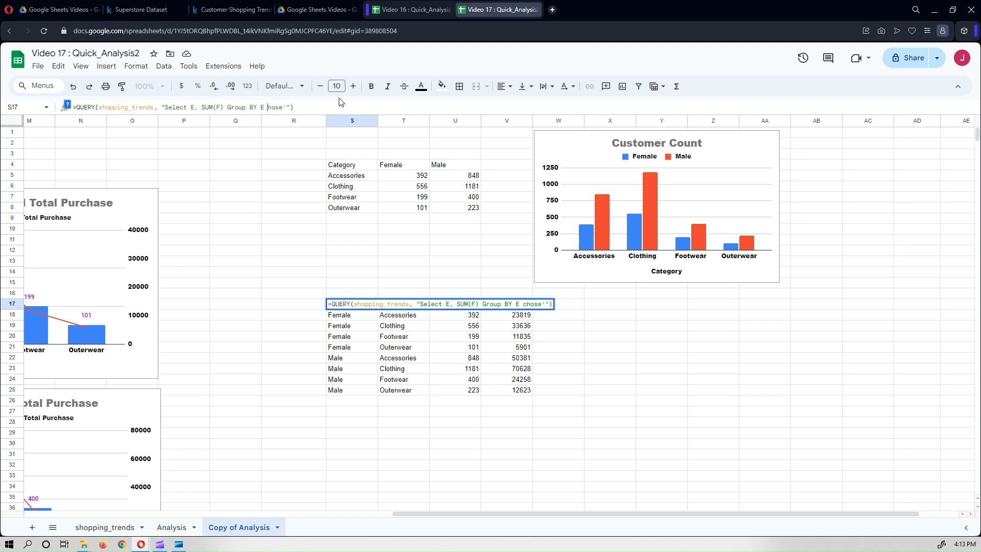
pyautogui.press('Delete')
pyautogui.press('Delete')
pyautogui.press('Delete')
pyautogui.write('PIVOT C')
pyautogui.press('Return')
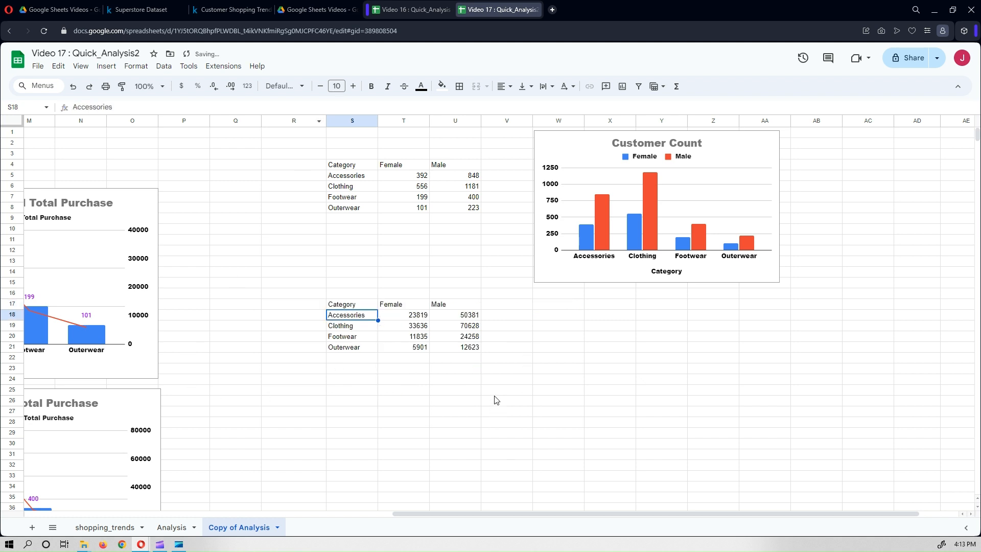
# Insert a chart from the pivoted purchase table in S17:U21
pyautogui.click(476, 371)
pyautogui.moveTo(354, 307); pyautogui.dragTo(459, 348)
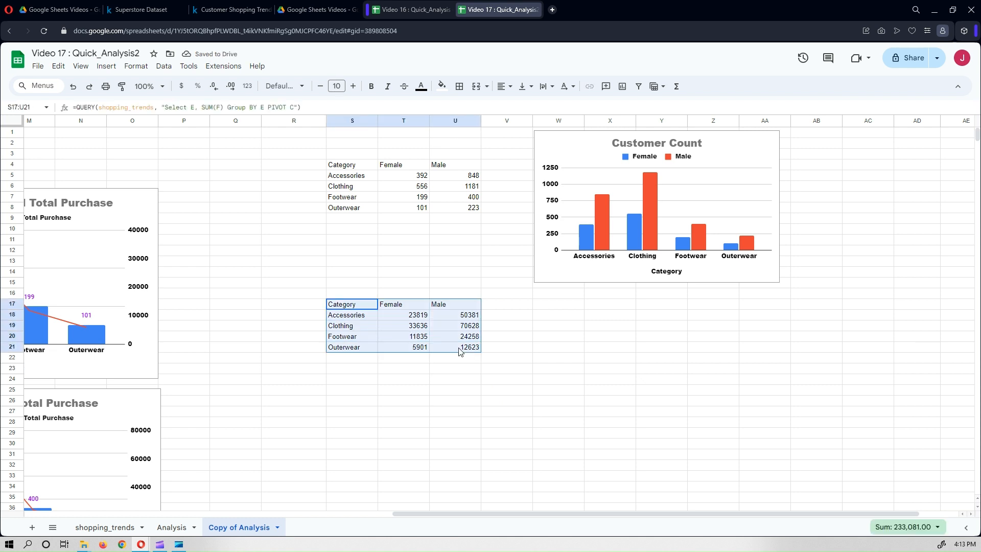
pyautogui.click(106, 66)
pyautogui.click(151, 179)
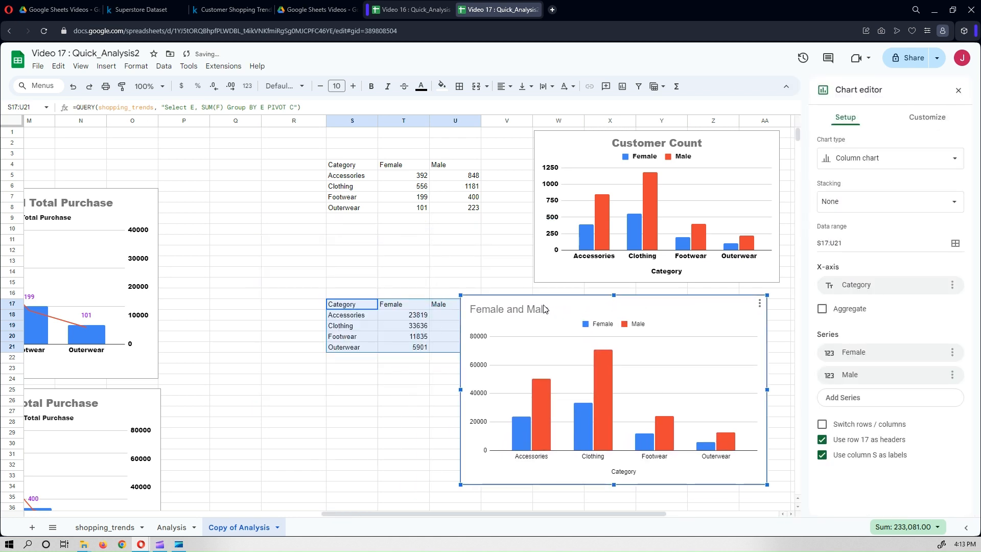
# Title the new chart Total Purchase and centre the title without bold formatting
pyautogui.doubleClick(531, 310)
pyautogui.write('Tot')
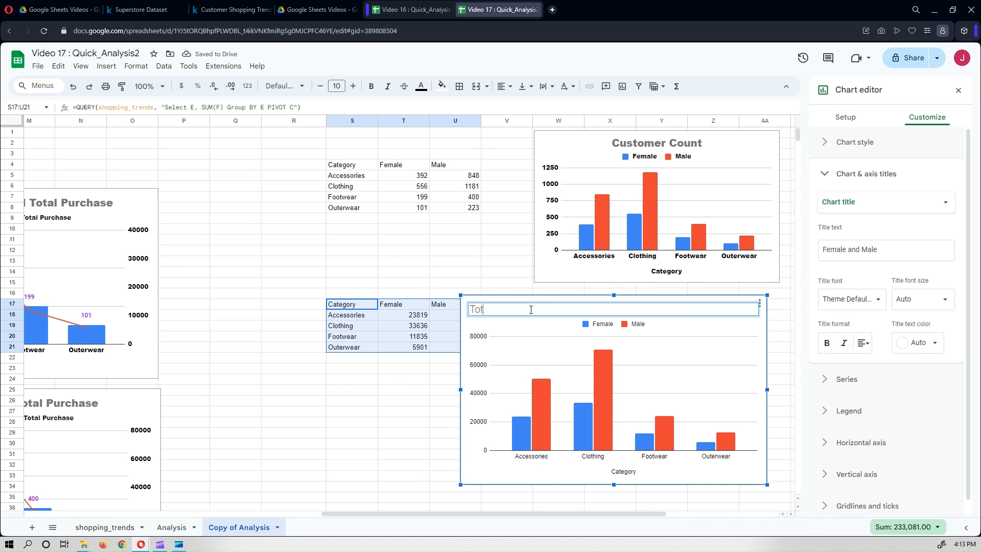
pyautogui.write('al Purchase')
pyautogui.tripleClick(531, 309)
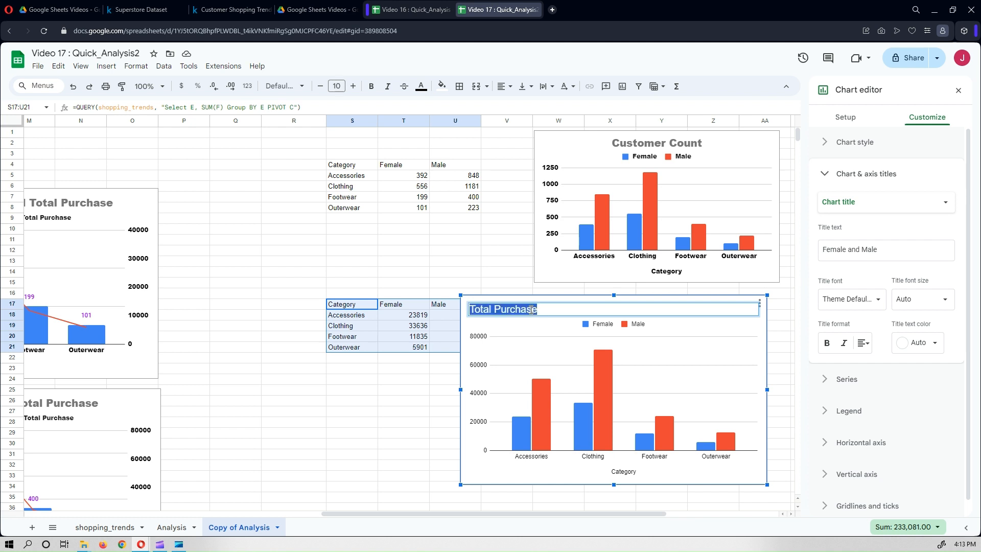
pyautogui.click(827, 344)
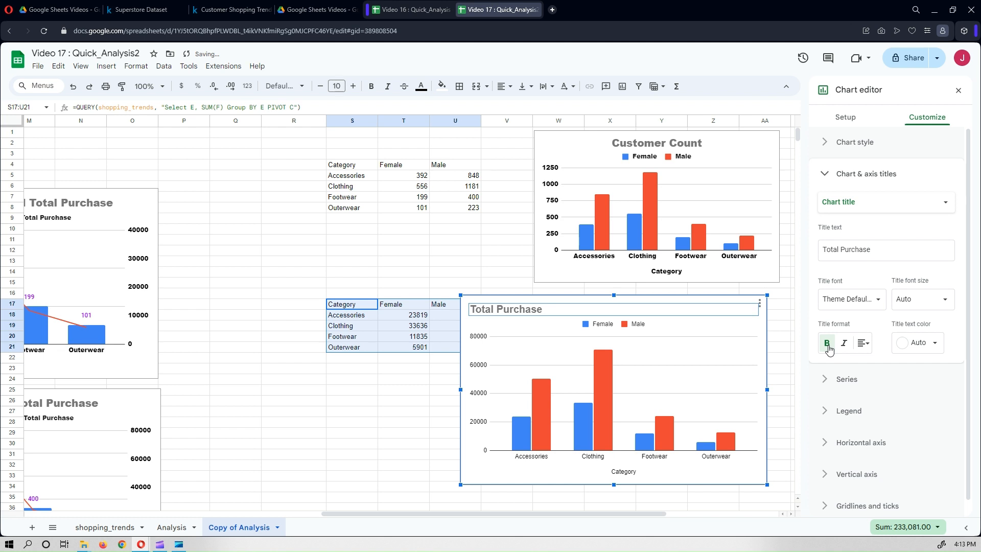
pyautogui.click(827, 343)
pyautogui.click(863, 342)
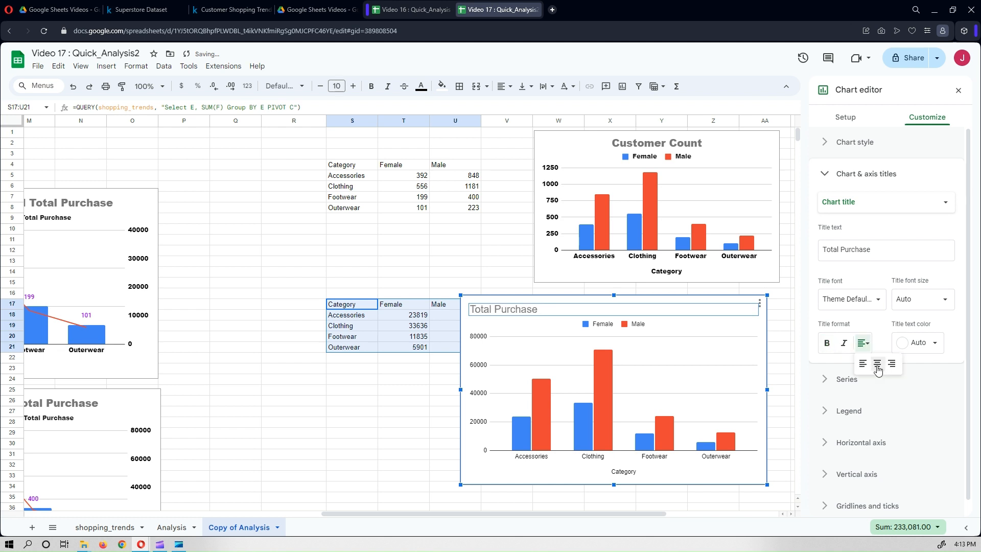
pyautogui.click(878, 366)
# Set the Total Purchase chart's font to Wide
pyautogui.click(851, 146)
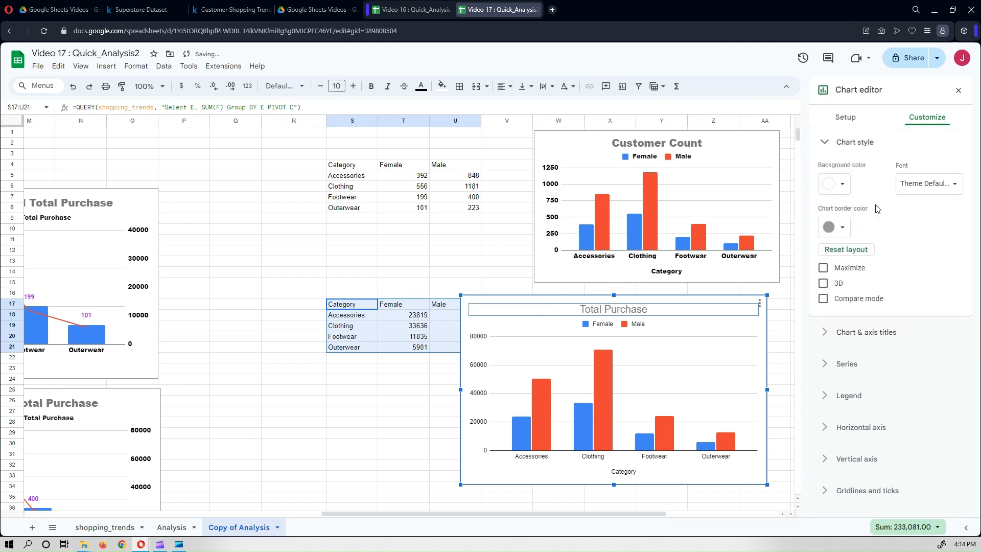
pyautogui.click(919, 195)
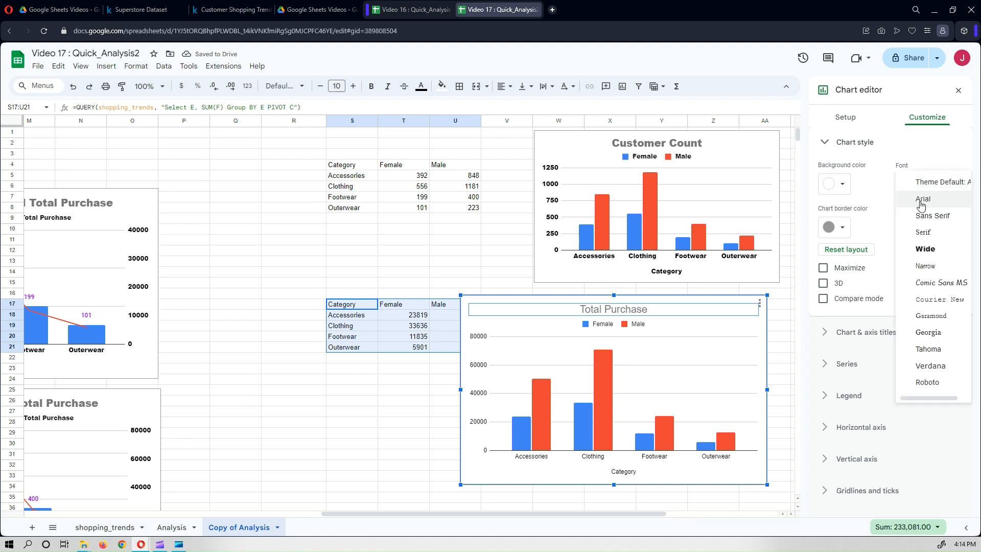
pyautogui.click(923, 250)
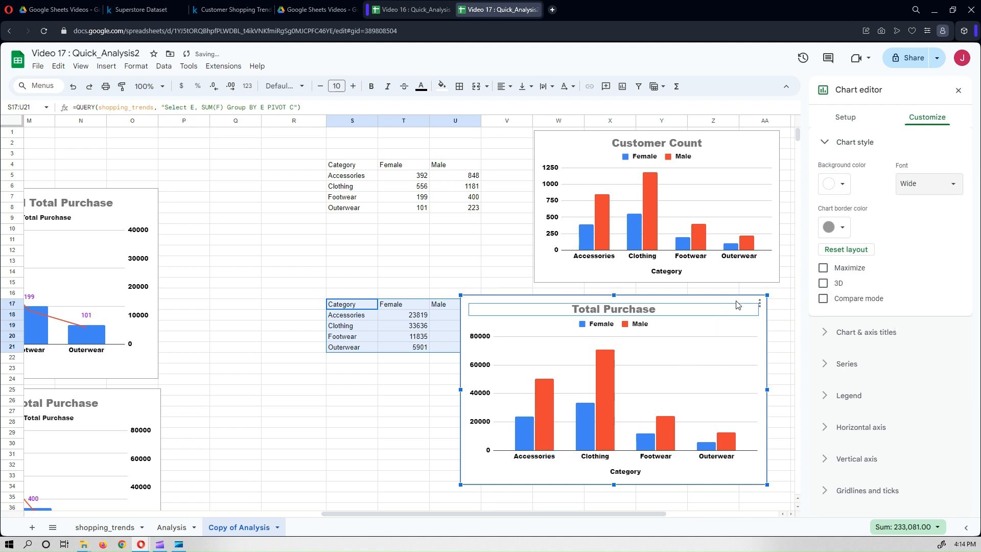
# Resize the Total Purchase chart to match the width and height of the Customer Count chart above it, and close the chart settings
pyautogui.moveTo(461, 388); pyautogui.dragTo(537, 375)
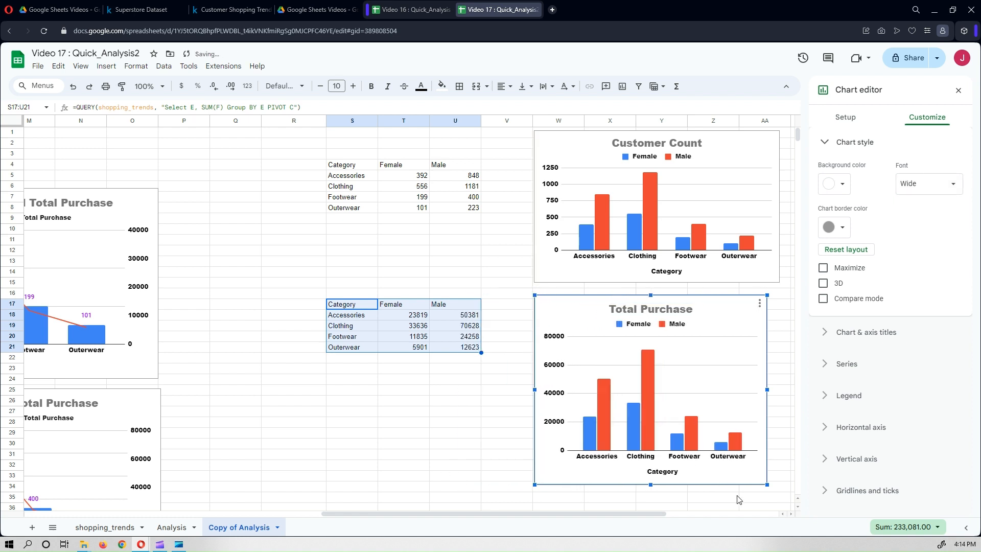
pyautogui.moveTo(767, 484); pyautogui.dragTo(721, 446)
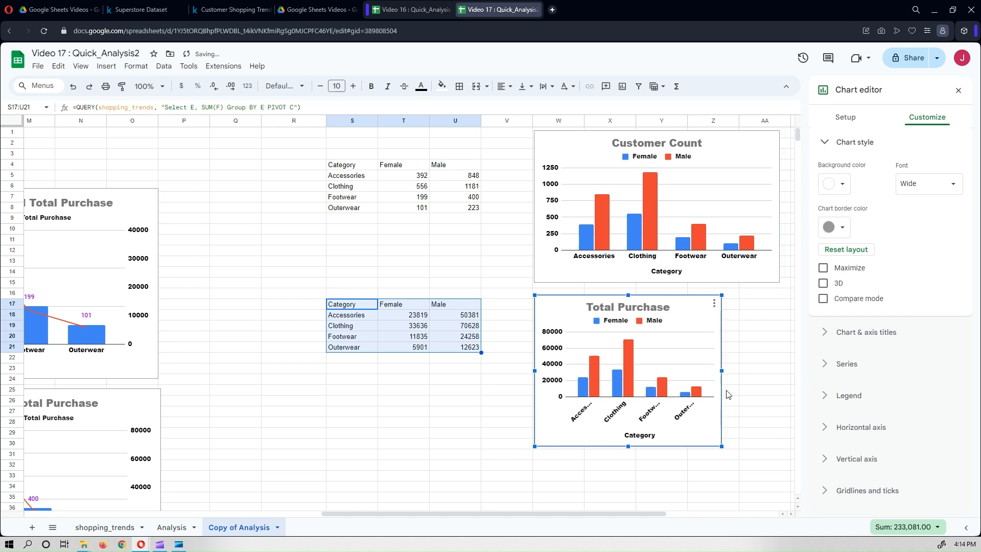
pyautogui.moveTo(731, 370); pyautogui.dragTo(777, 369)
pyautogui.click(958, 90)
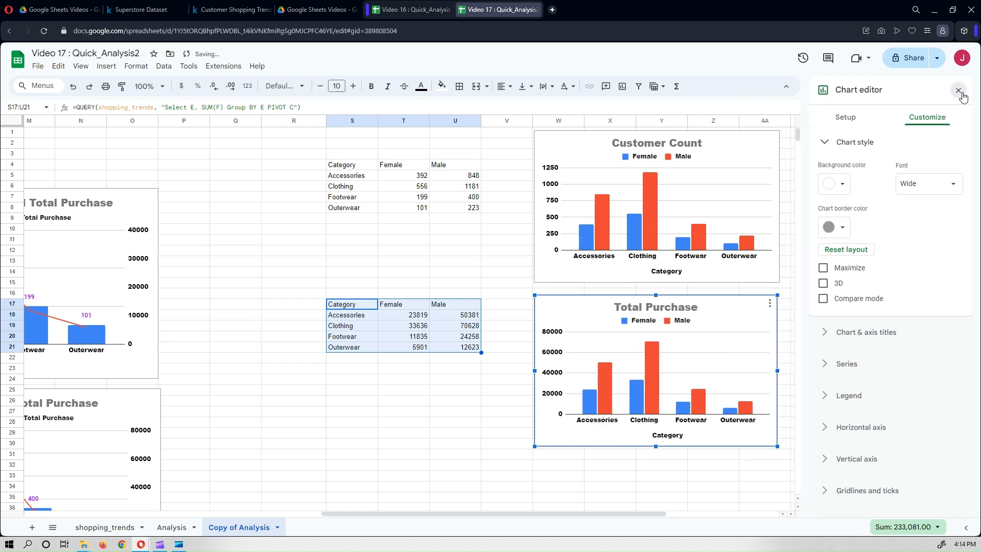
pyautogui.click(438, 434)
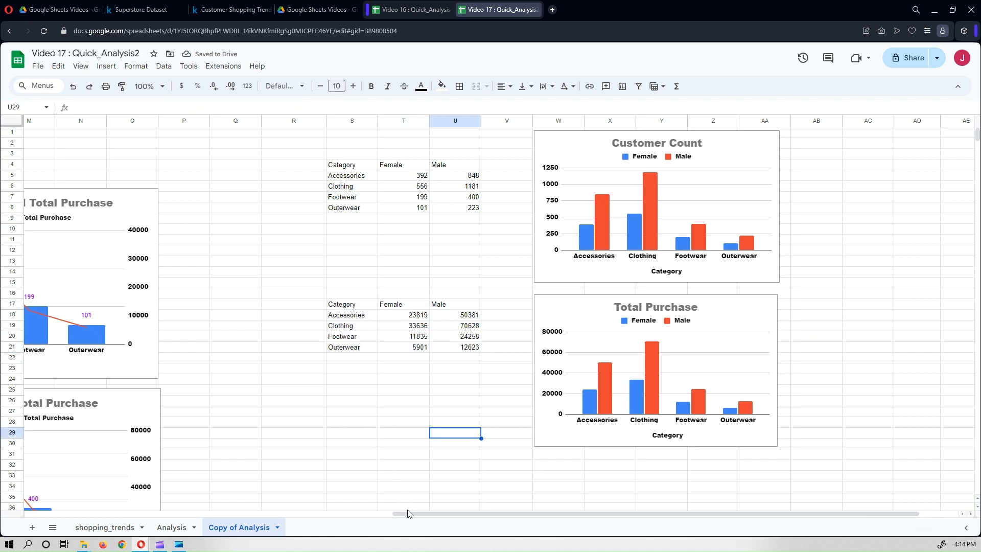
# Copy the gender and category summary query from cell F4
pyautogui.moveTo(409, 513); pyautogui.dragTo(435, 513)
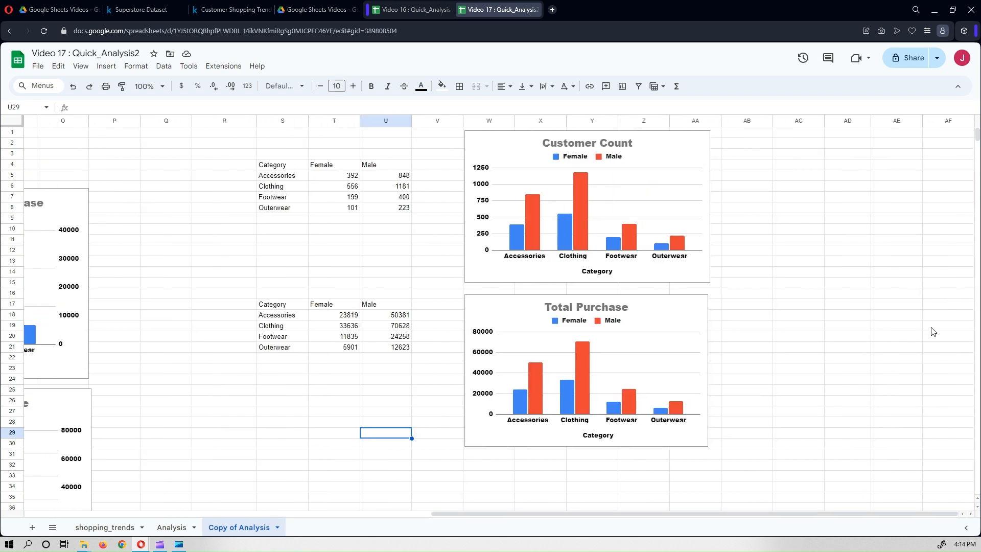
pyautogui.moveTo(450, 513); pyautogui.dragTo(88, 501)
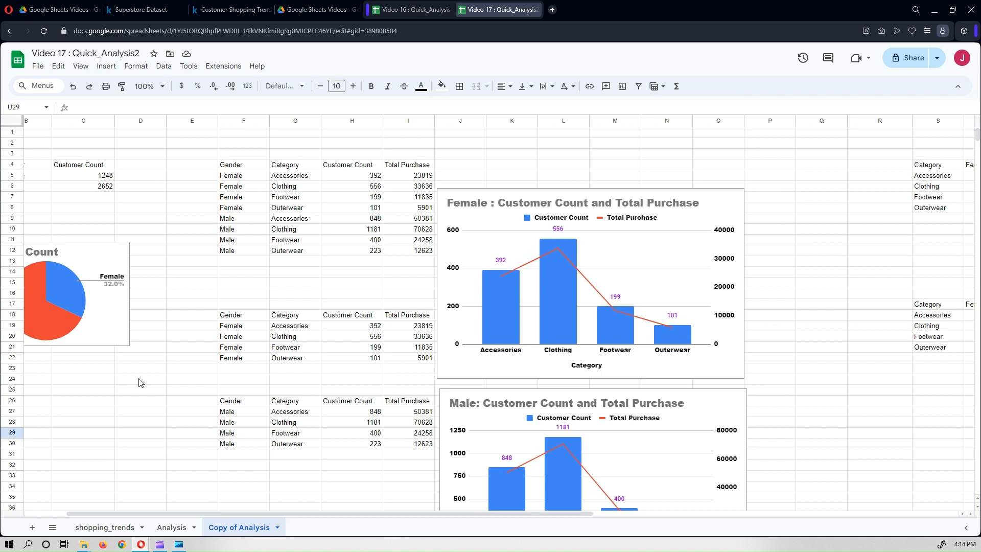
pyautogui.click(245, 166)
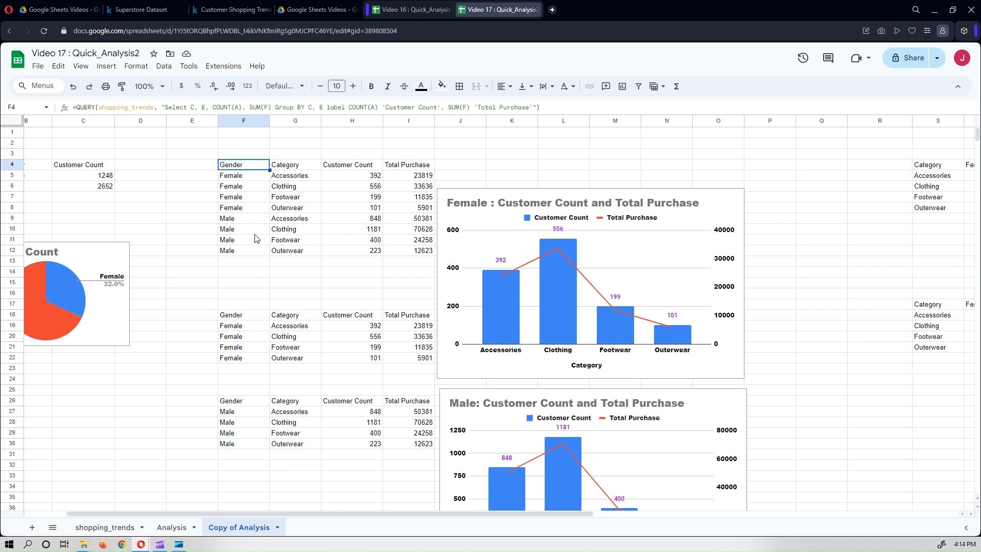
pyautogui.hotkey('ctrl', 'c')
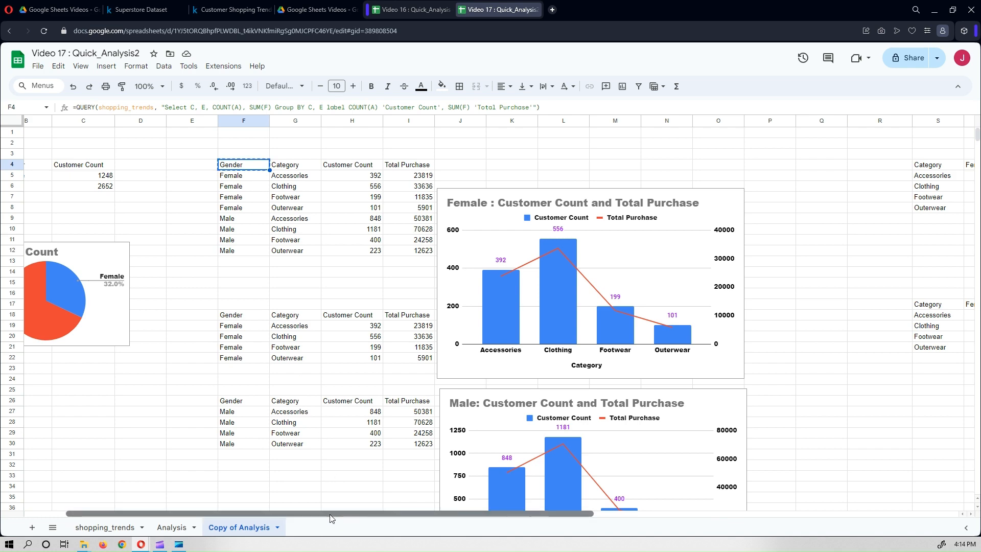
# Insert five columns after column AF
pyautogui.moveTo(329, 514); pyautogui.dragTo(804, 543)
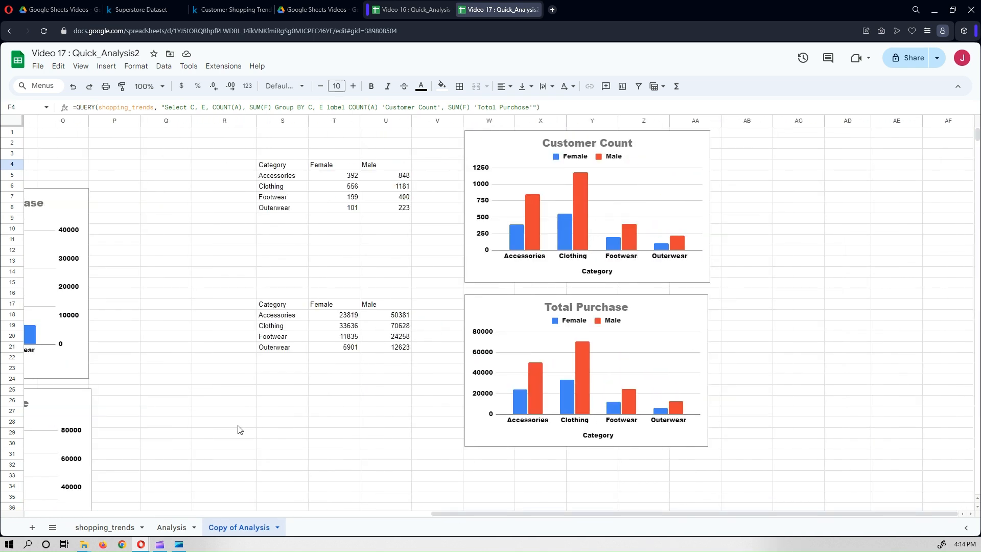
pyautogui.click(734, 122)
pyautogui.keyDown('shift'); pyautogui.click(938, 121); pyautogui.keyUp('shift')
pyautogui.rightClick(934, 124)
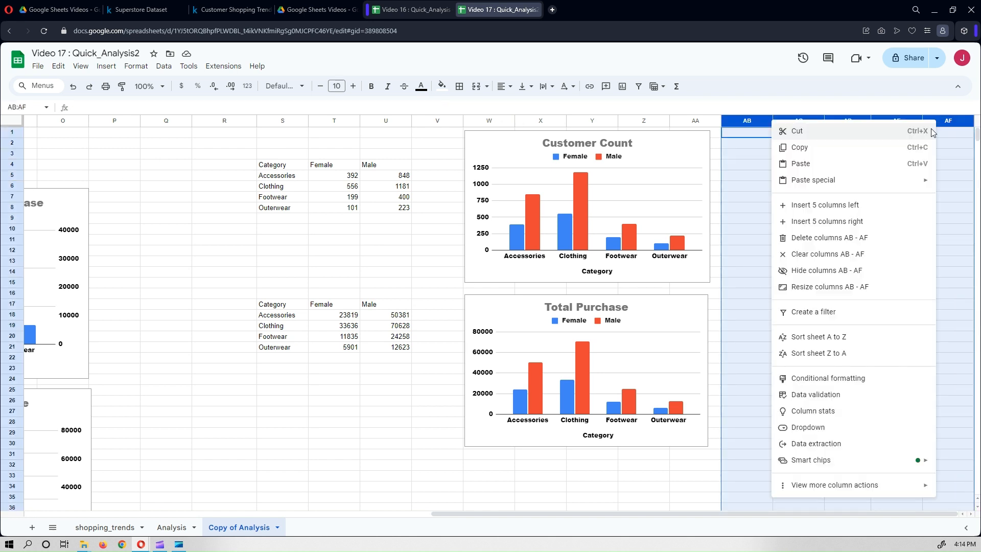
pyautogui.click(860, 221)
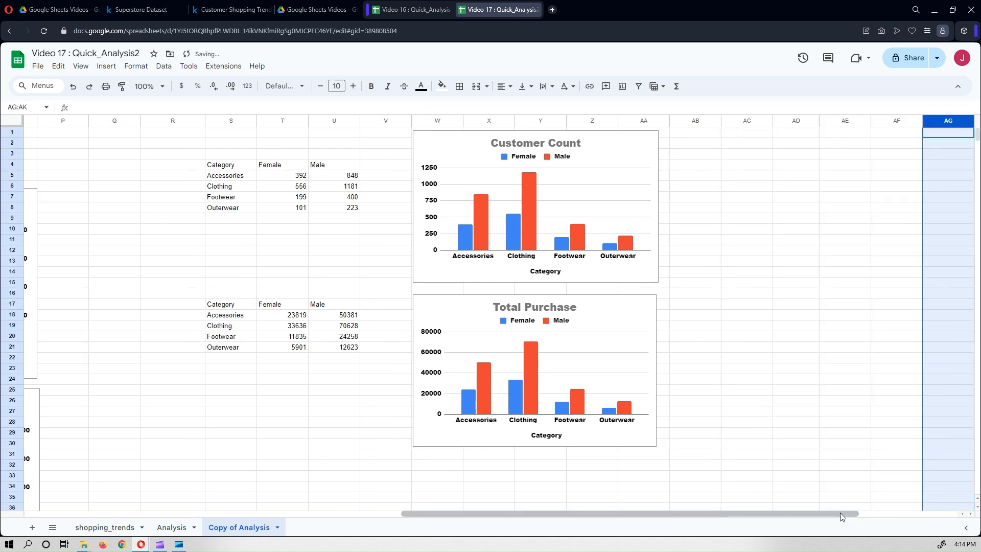
# Paste the copied summary query into cell AD4
pyautogui.hscroll(4, 842, 513)
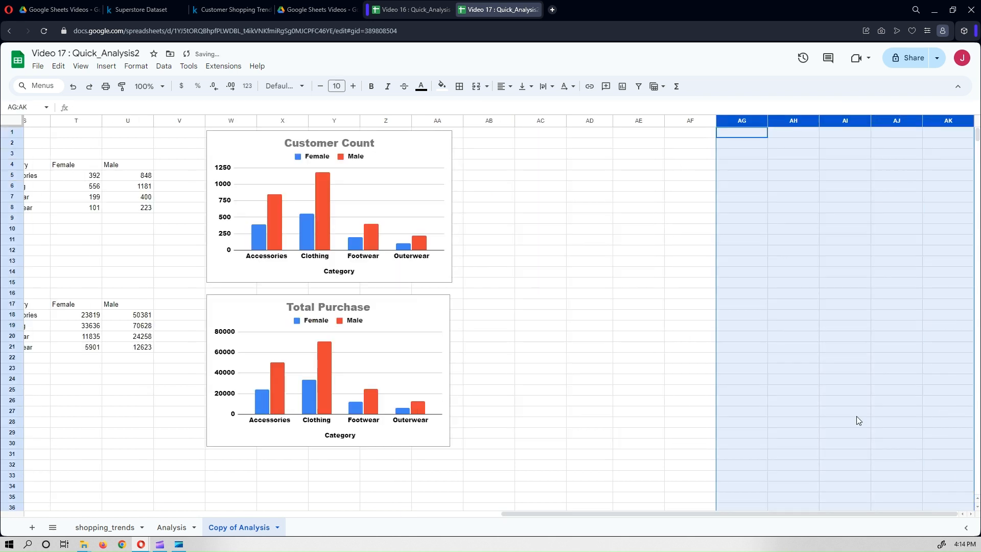
pyautogui.click(622, 169)
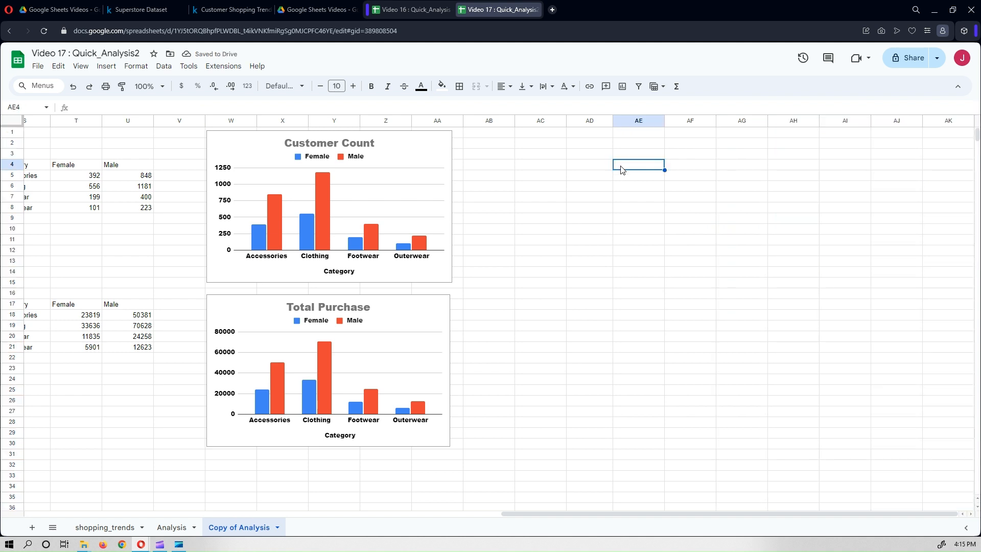
pyautogui.click(585, 166)
pyautogui.hotkey('ctrl', 'v')
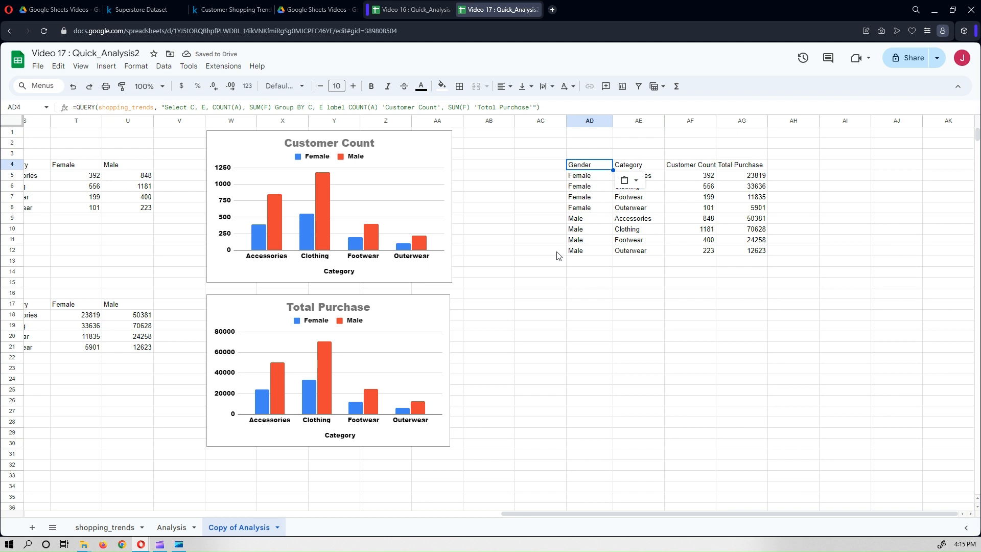
# Create a dropdown in cell AE1 with the options Female and Male
pyautogui.click(637, 135)
pyautogui.rightClick(637, 135)
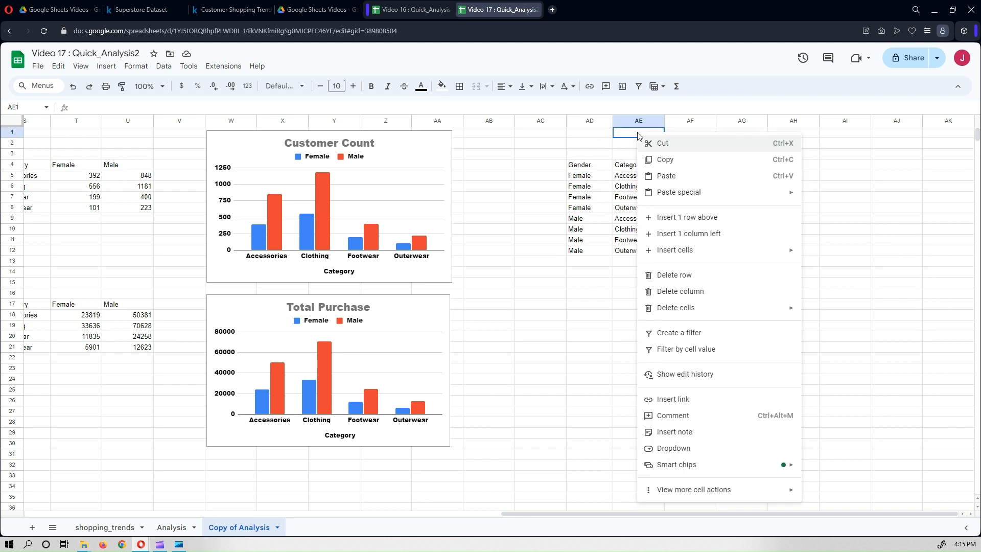
pyautogui.click(667, 453)
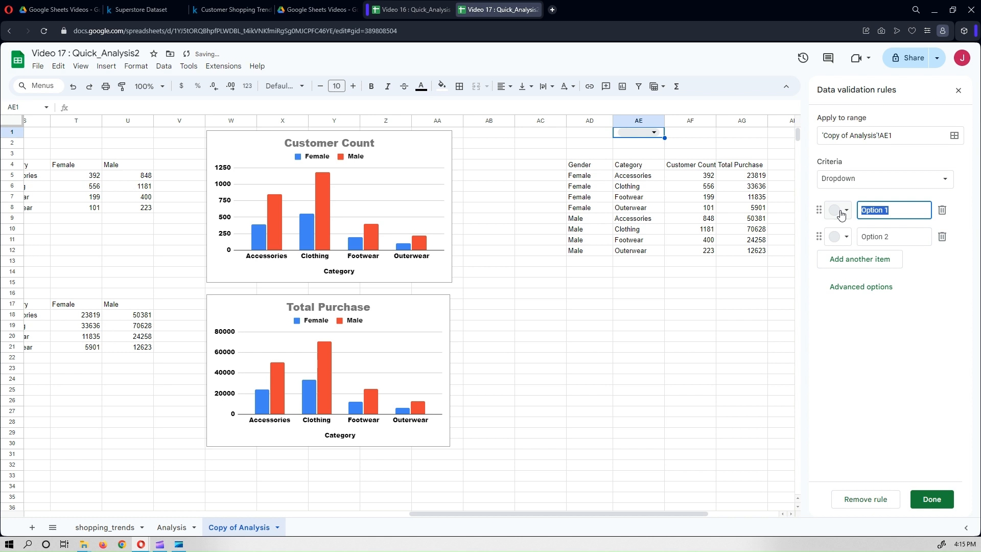
pyautogui.write('Female')
pyautogui.press('Return')
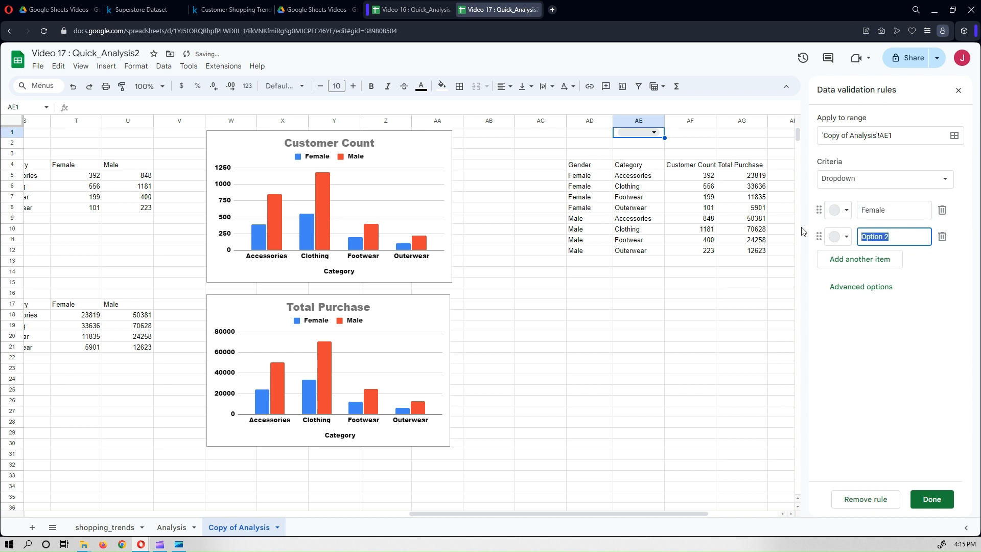
pyautogui.write('Mla')
pyautogui.press('BackSpace')
pyautogui.write('ale')
# Colour the Female option light red and the Male option light blue, and save the dropdown rule
pyautogui.click(832, 219)
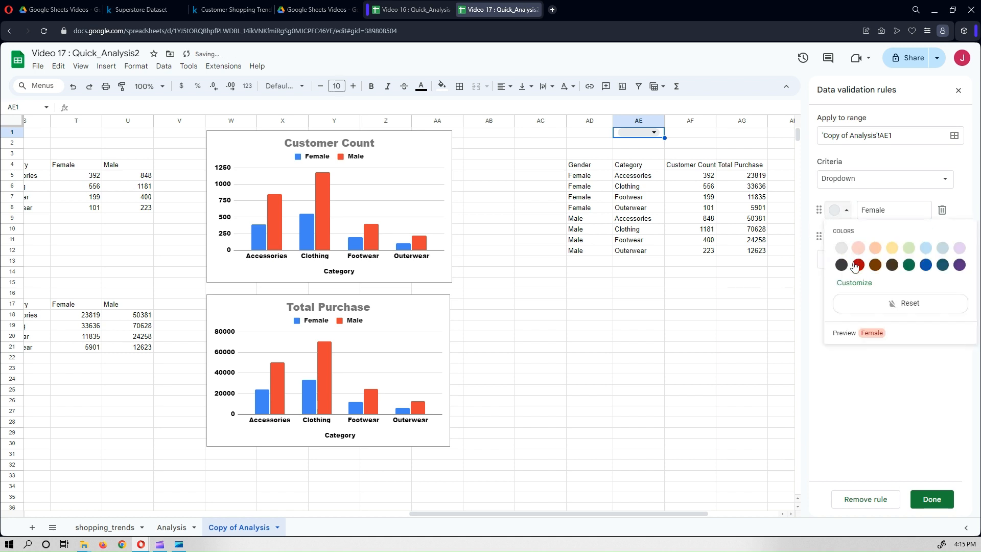
pyautogui.click(854, 251)
pyautogui.click(841, 239)
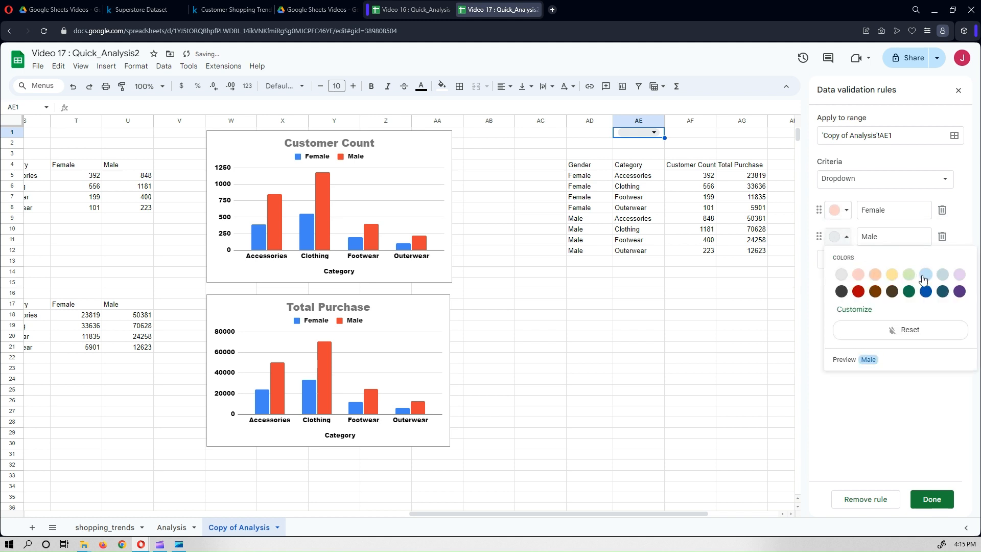
pyautogui.click(942, 274)
pyautogui.click(834, 237)
pyautogui.click(927, 276)
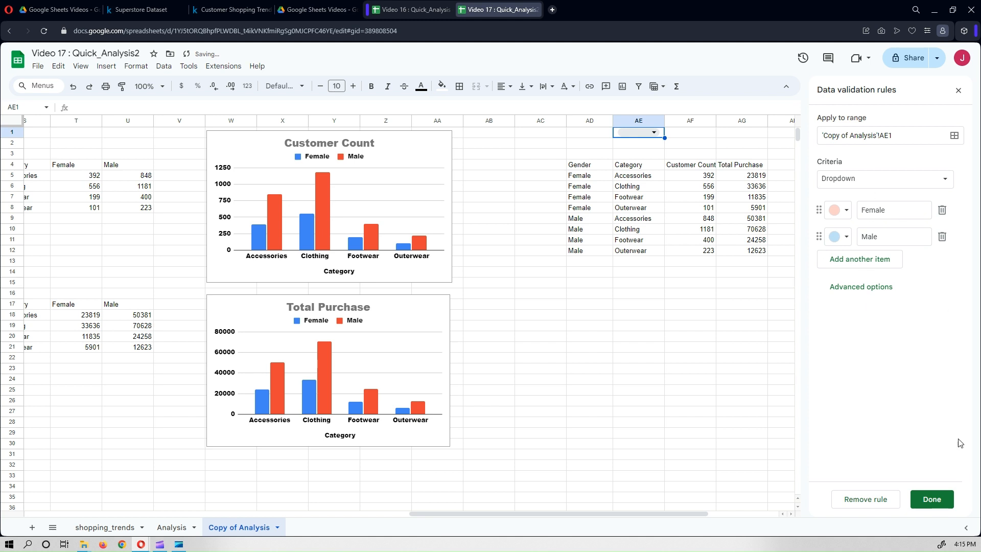
pyautogui.click(937, 506)
# Choose Female in the AE1 dropdown
pyautogui.click(636, 327)
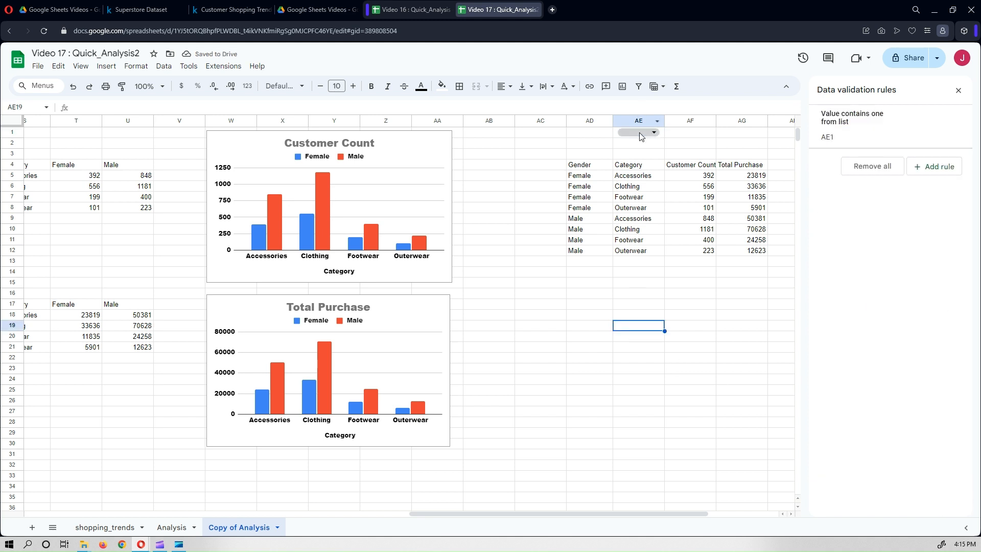
pyautogui.click(639, 133)
pyautogui.click(637, 145)
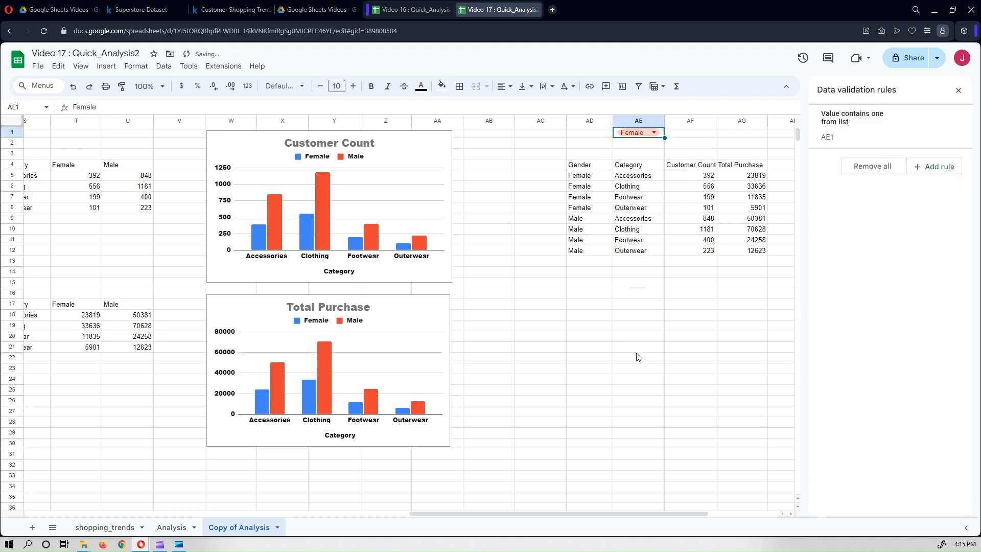
# Add WHERE C = '"&$AE$1&"' before Group BY in AD4's query to filter the summary by the dropdown's gender
pyautogui.click(583, 165)
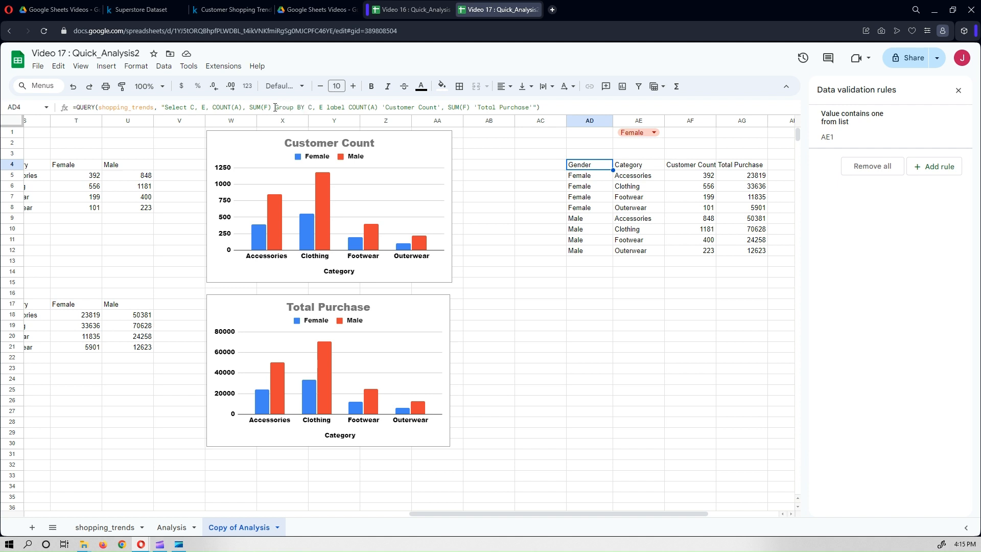
pyautogui.click(276, 107)
pyautogui.write('WHERE ')
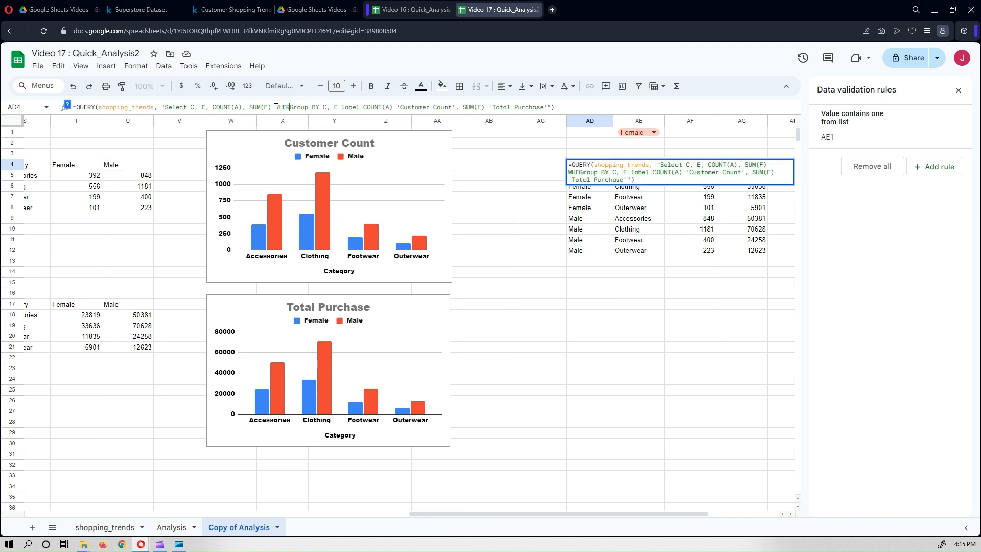
pyautogui.write('C =')
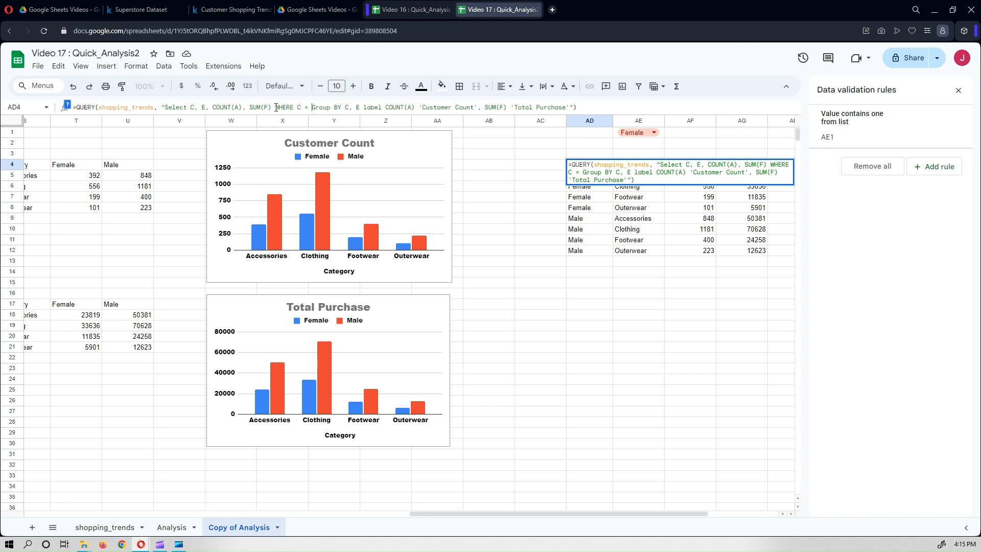
pyautogui.write("'")
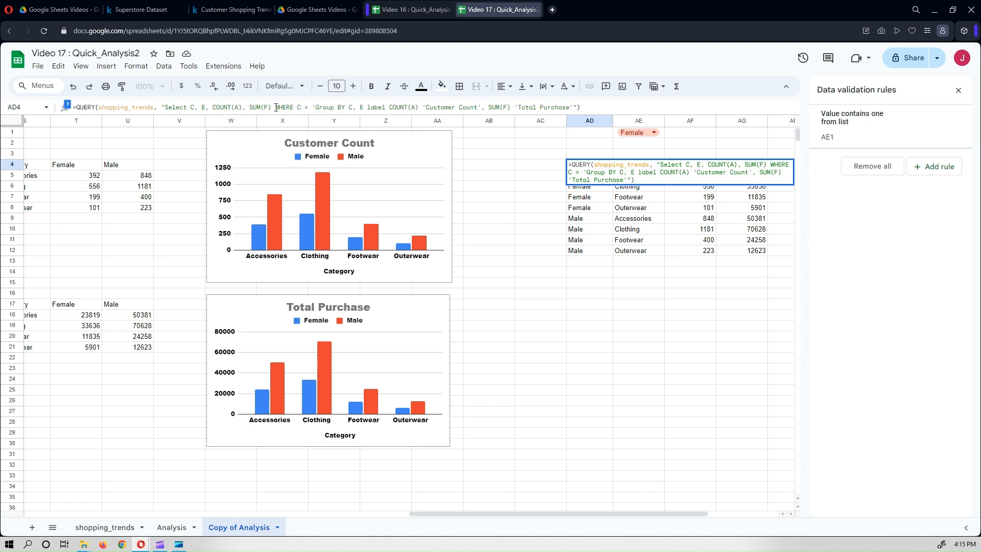
pyautogui.write('"')
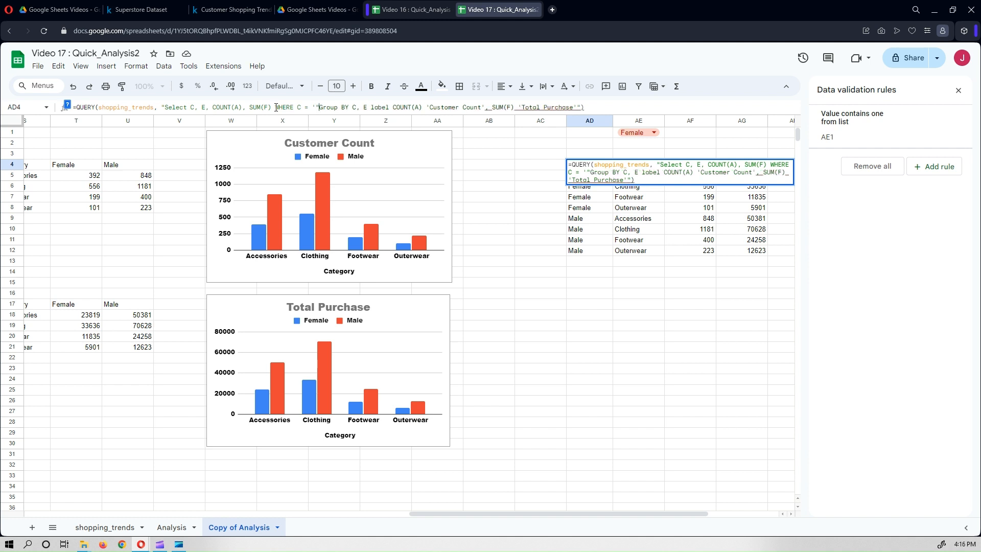
pyautogui.write('&')
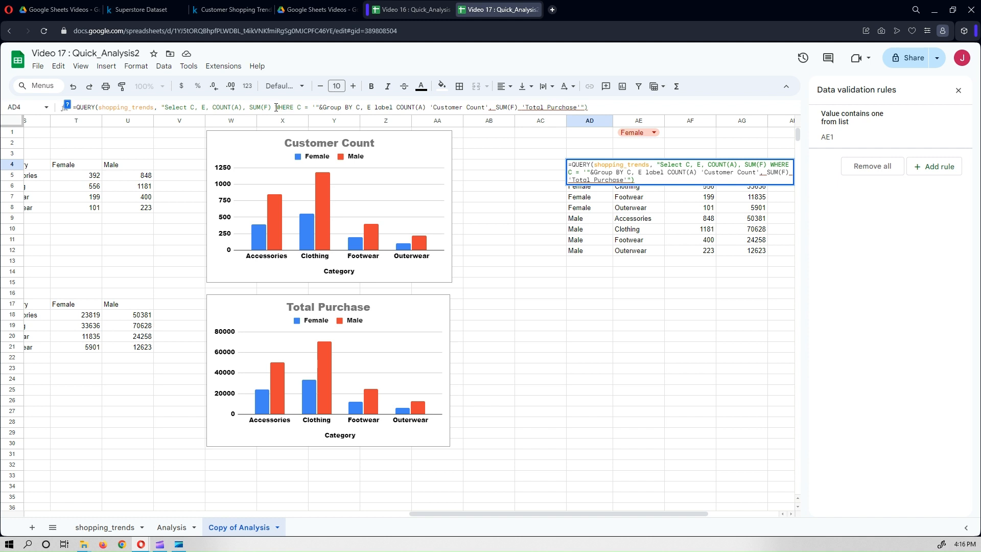
pyautogui.write('AE')
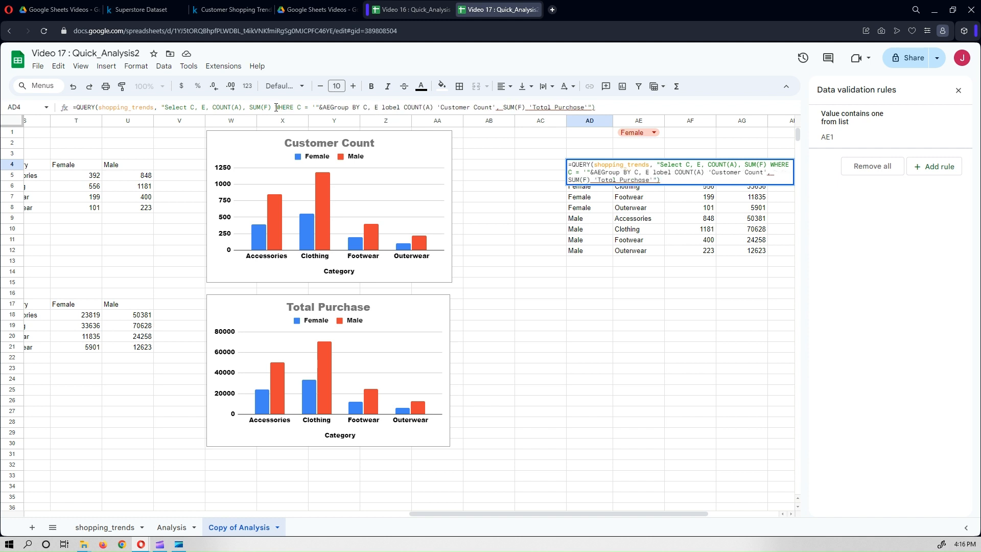
pyautogui.press('BackSpace')
pyautogui.press('BackSpace')
pyautogui.write('$AE')
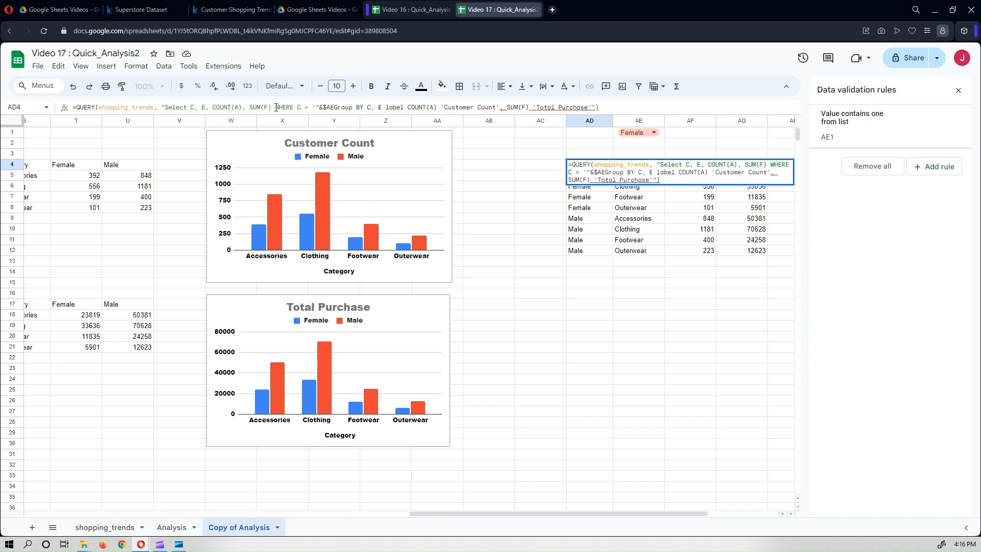
pyautogui.write('$1')
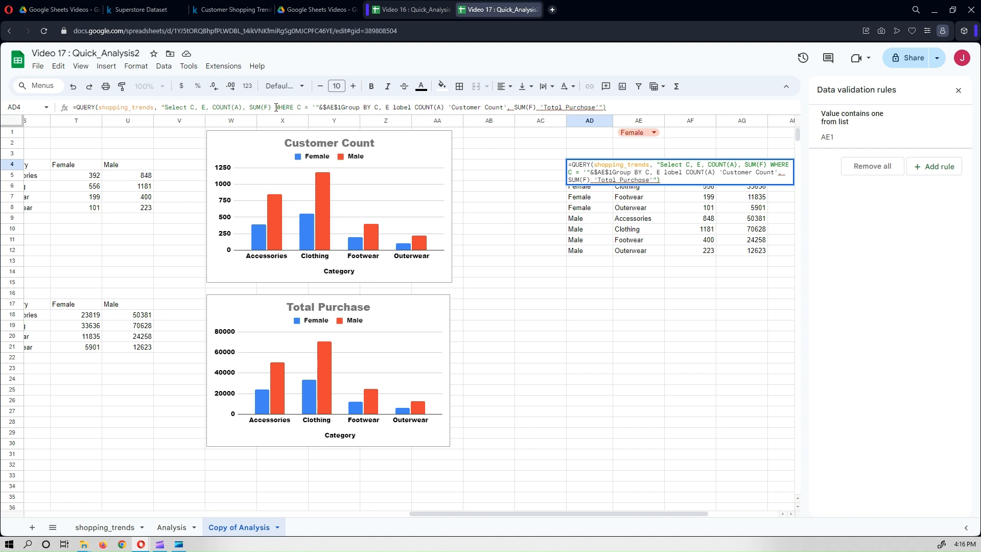
pyautogui.write('&"')
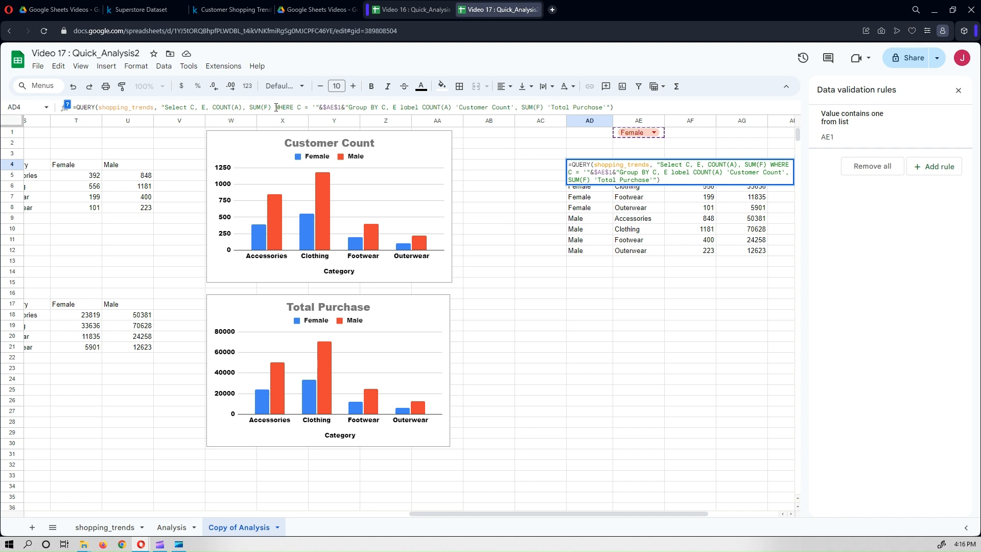
pyautogui.press('Return')
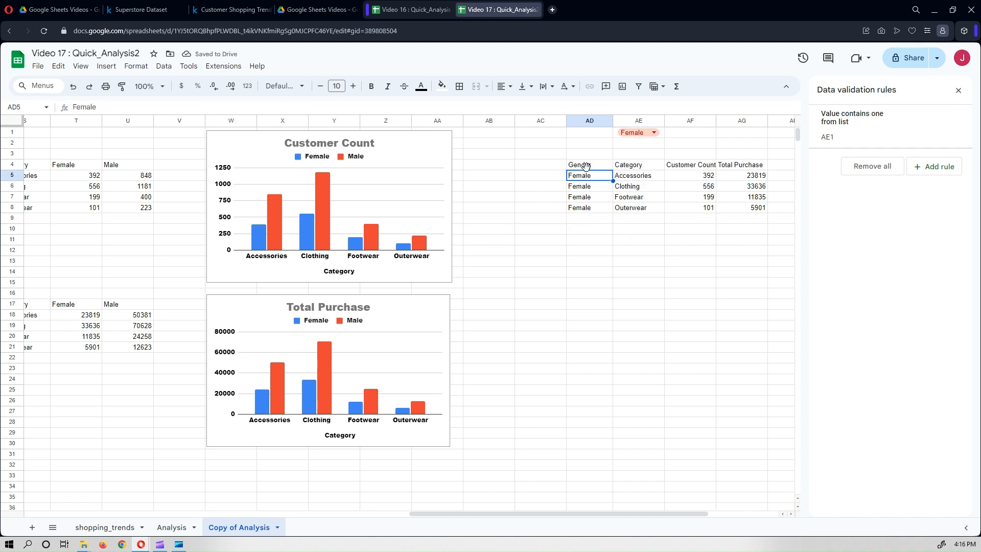
# Examine the WHERE condition in AD4's query and the gender dropdown in AE1
pyautogui.click(583, 166)
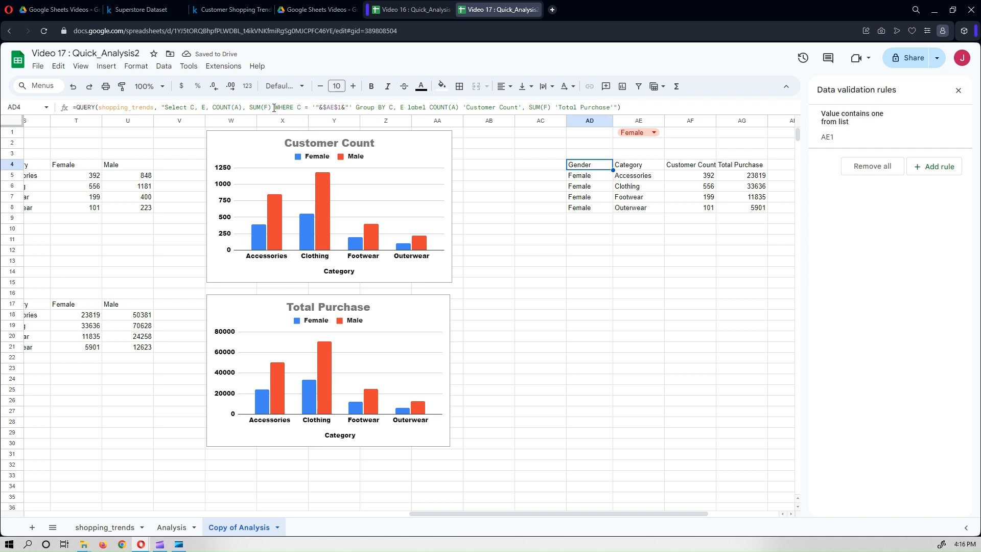
pyautogui.moveTo(274, 108); pyautogui.dragTo(355, 108)
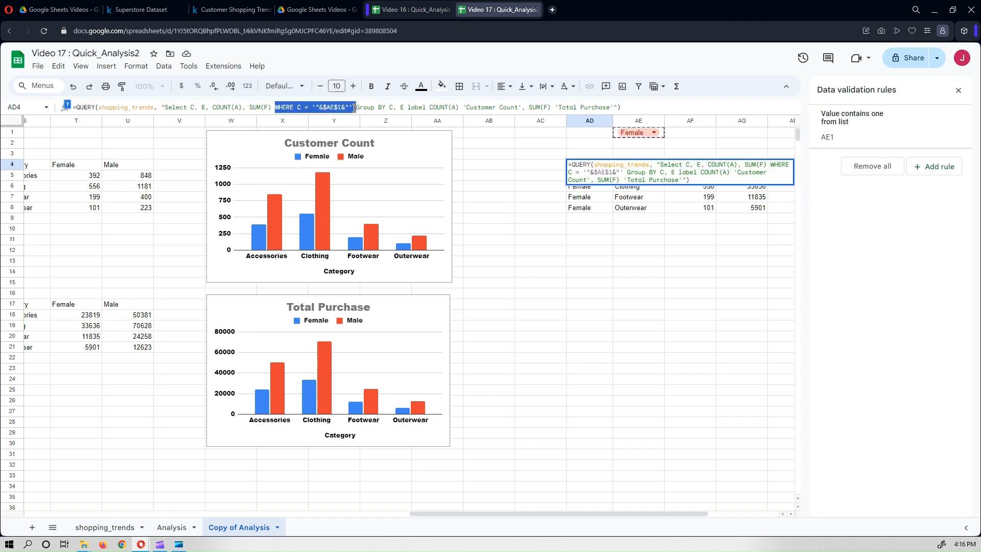
pyautogui.click(529, 294)
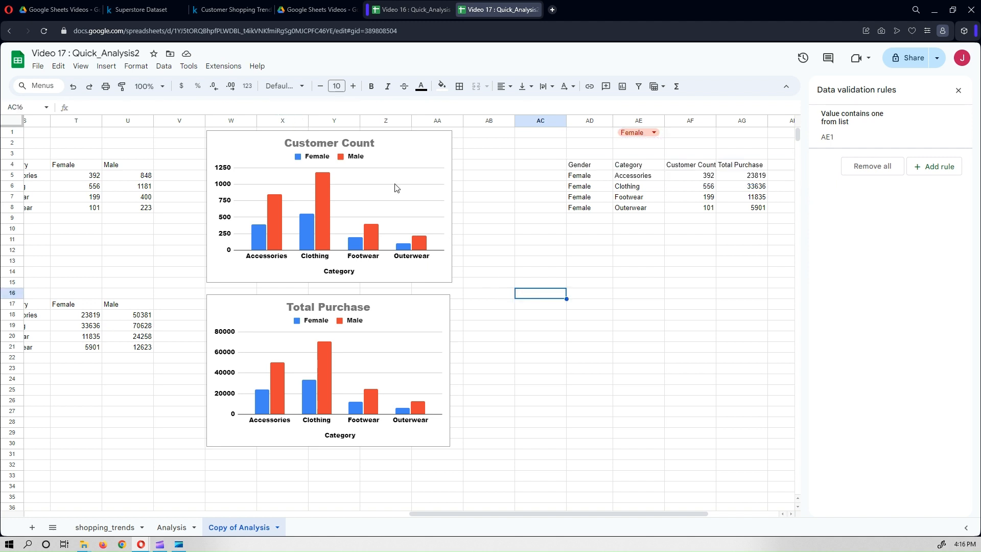
pyautogui.click(576, 164)
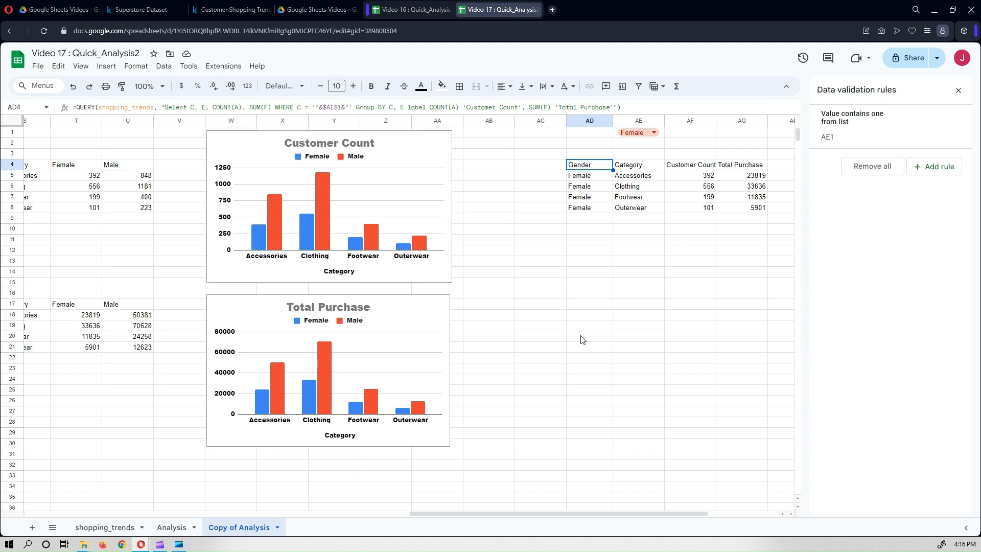
pyautogui.click(656, 134)
pyautogui.click(659, 330)
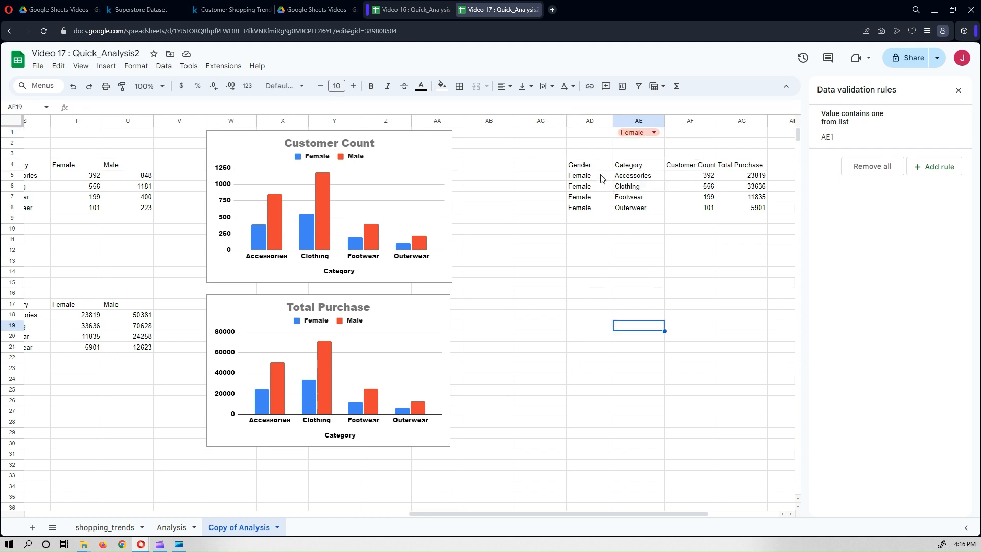
# Insert a column chart of the filtered category summary in AE4:AG8 and place it beneath that table
pyautogui.moveTo(627, 168); pyautogui.dragTo(633, 177)
pyautogui.moveTo(751, 215); pyautogui.dragTo(753, 214)
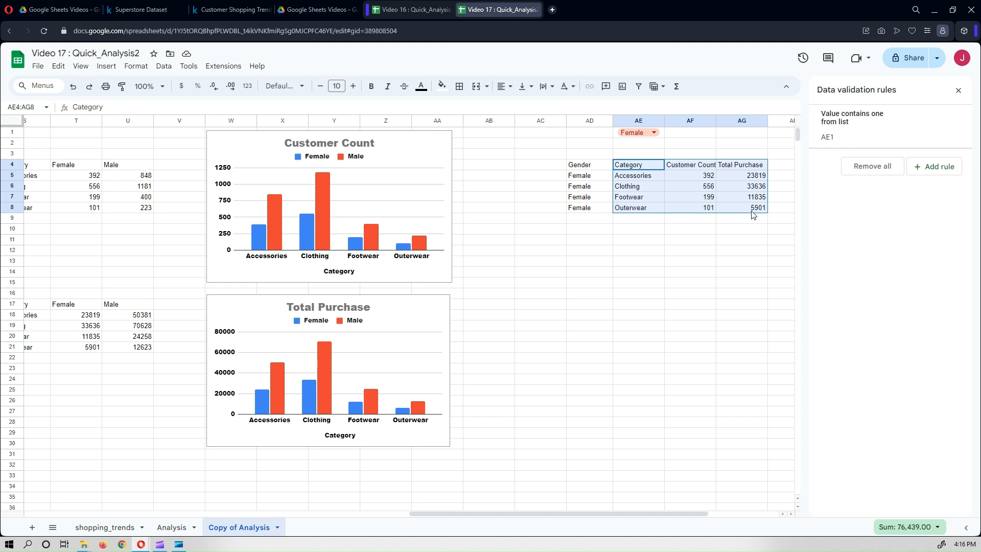
pyautogui.click(108, 72)
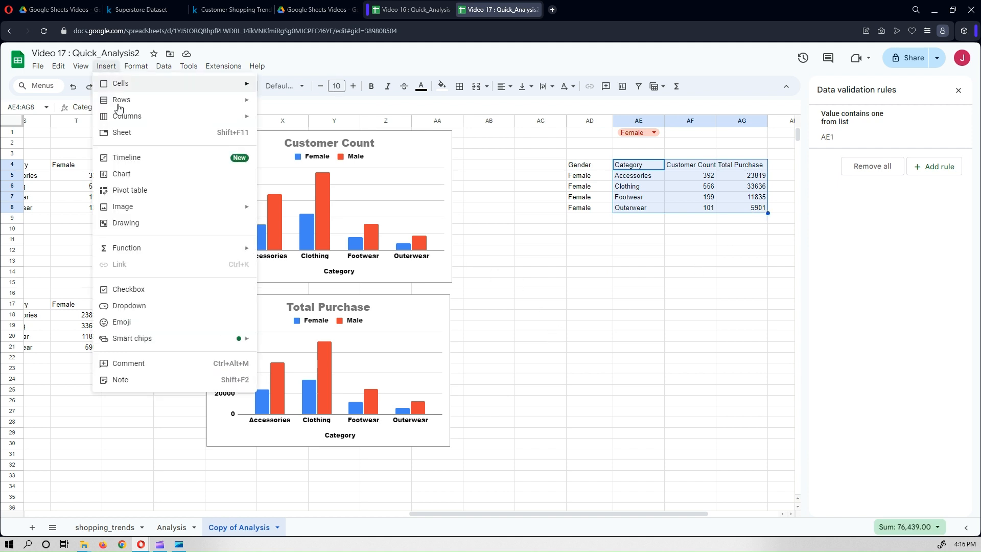
pyautogui.click(633, 350)
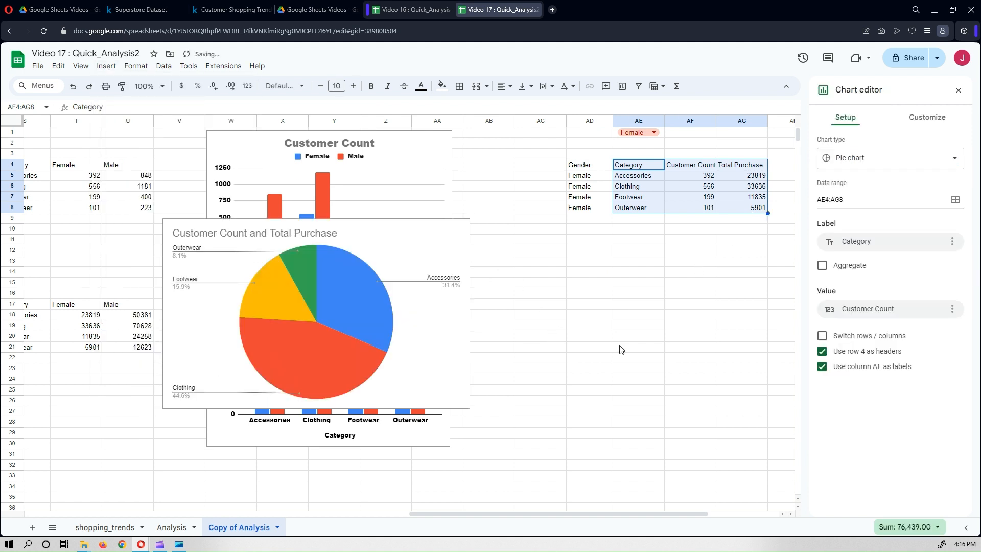
pyautogui.click(904, 153)
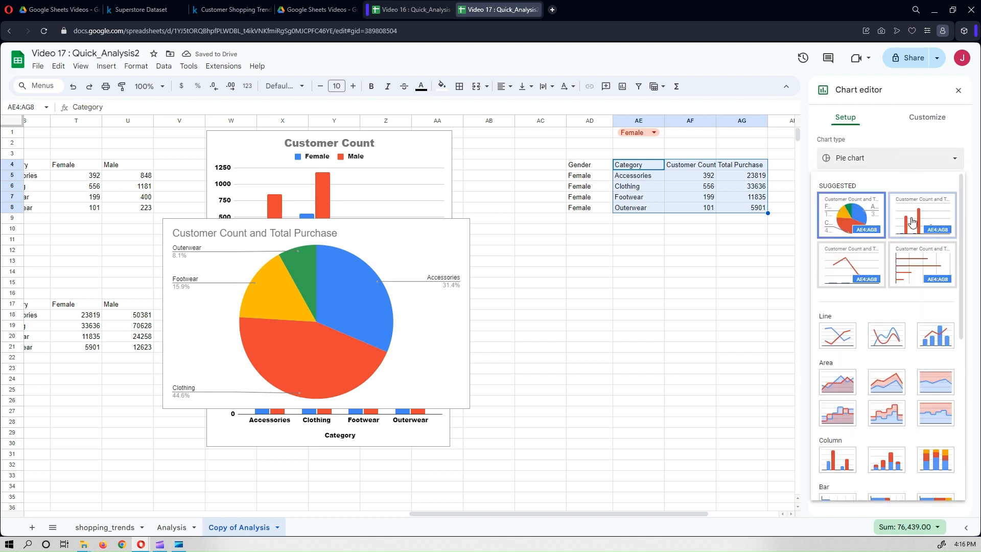
pyautogui.click(922, 220)
pyautogui.moveTo(387, 233); pyautogui.dragTo(707, 257)
# Change the new chart to a combo chart and plot the Total Purchase series on the right axis
pyautogui.click(931, 158)
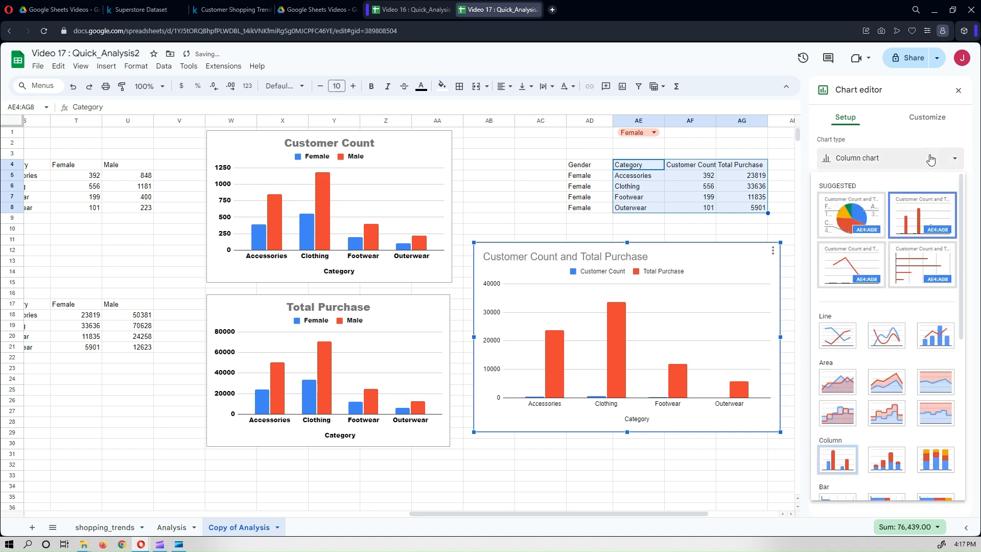
pyautogui.click(935, 335)
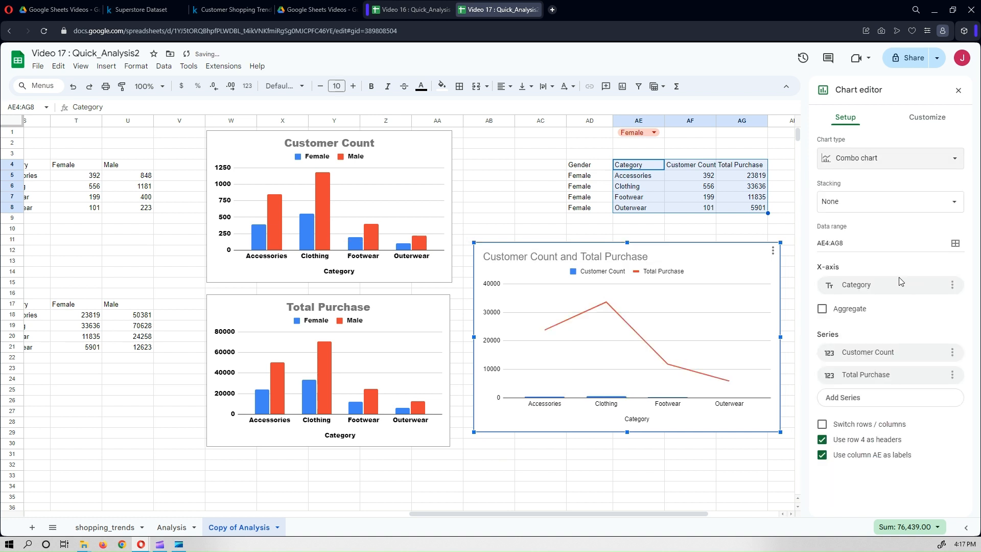
pyautogui.click(926, 119)
pyautogui.click(854, 205)
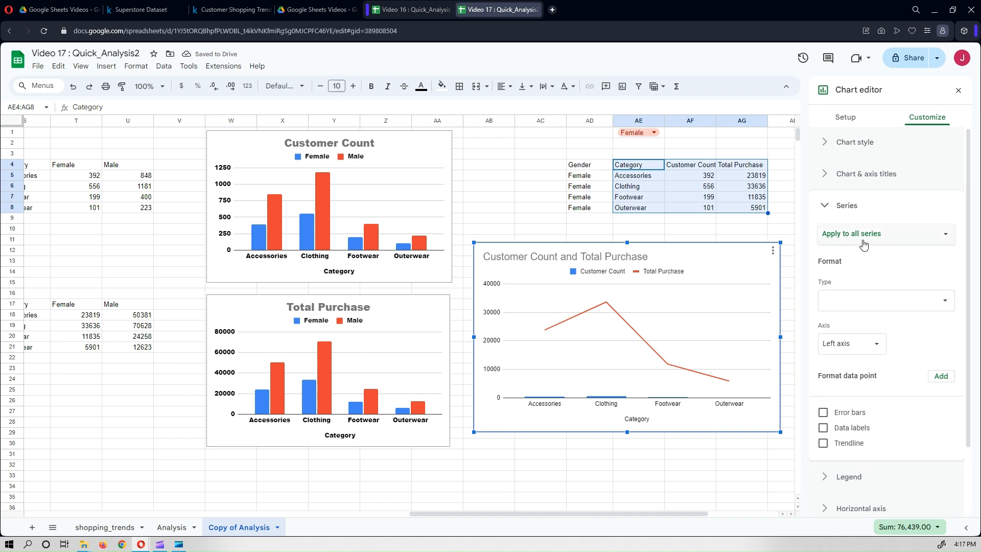
pyautogui.click(863, 235)
pyautogui.click(863, 265)
pyautogui.scroll(-3, 889, 327)
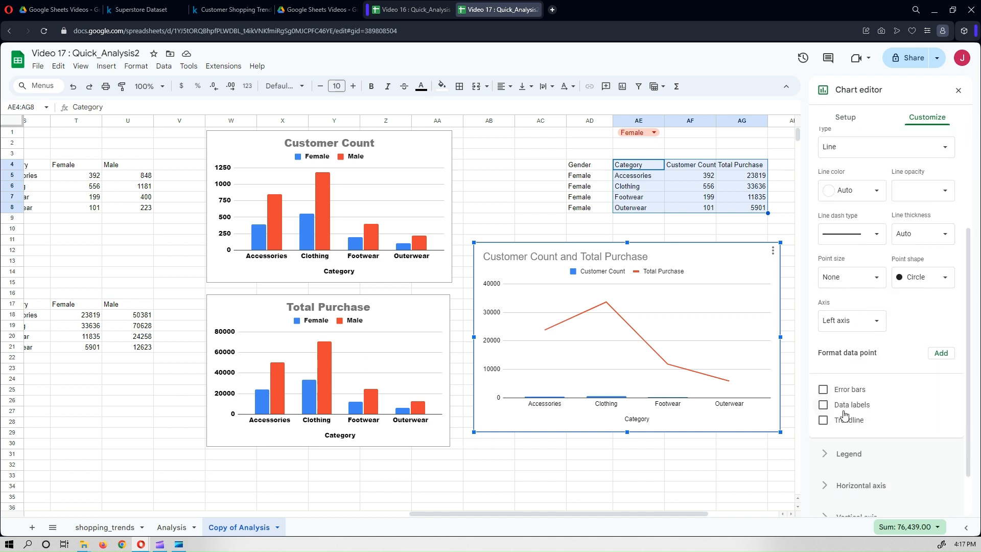
pyautogui.click(838, 323)
pyautogui.click(844, 335)
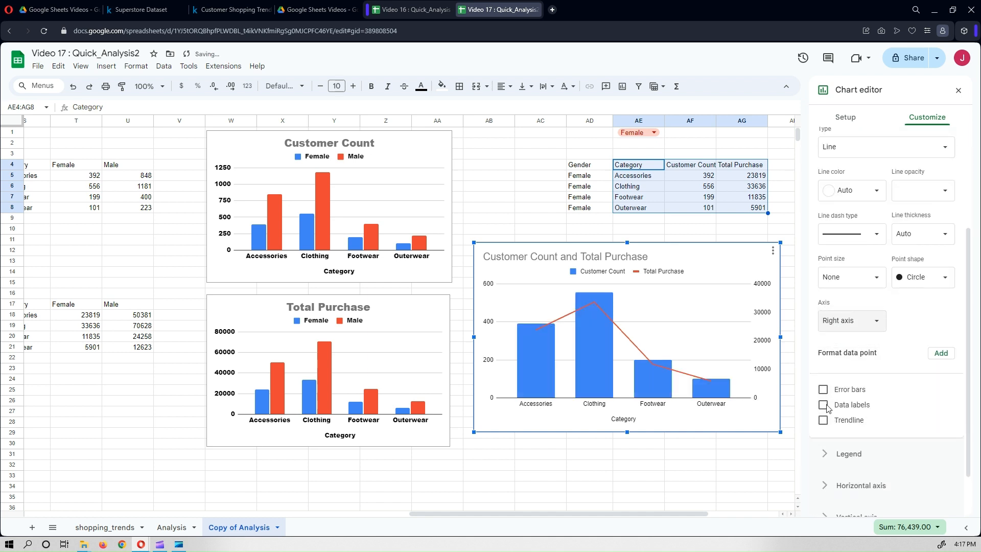
# Add data labels to the combo chart's Customer Count series
pyautogui.scroll(2, 861, 204)
pyautogui.click(861, 180)
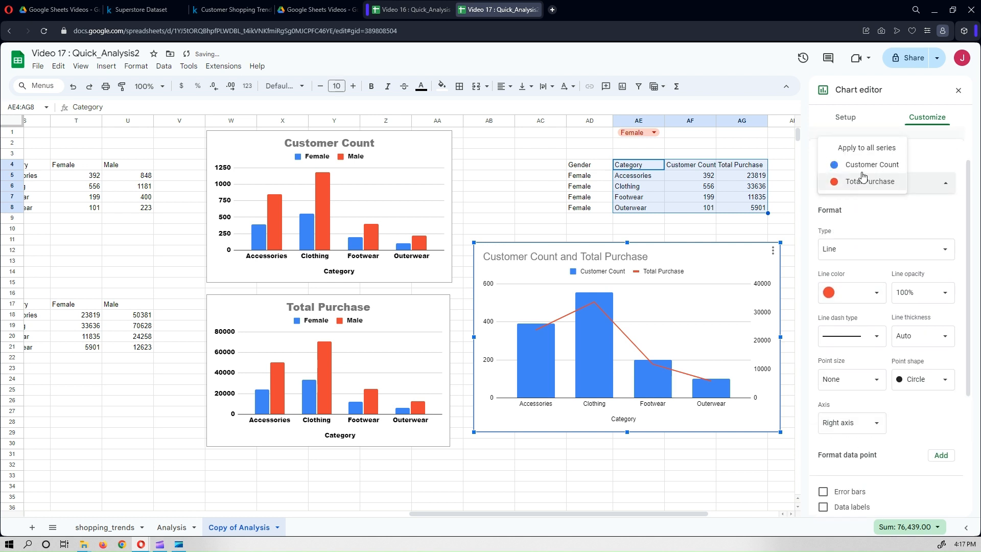
pyautogui.click(868, 162)
pyautogui.scroll(-2, 842, 347)
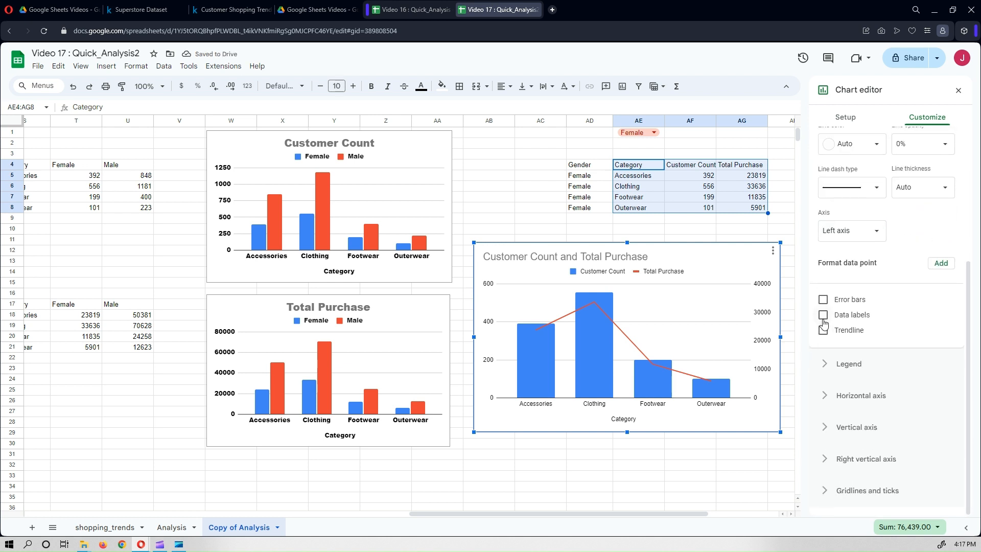
pyautogui.click(823, 315)
# Set the combo chart's font to Wide
pyautogui.scroll(3, 909, 329)
pyautogui.scroll(2, 911, 330)
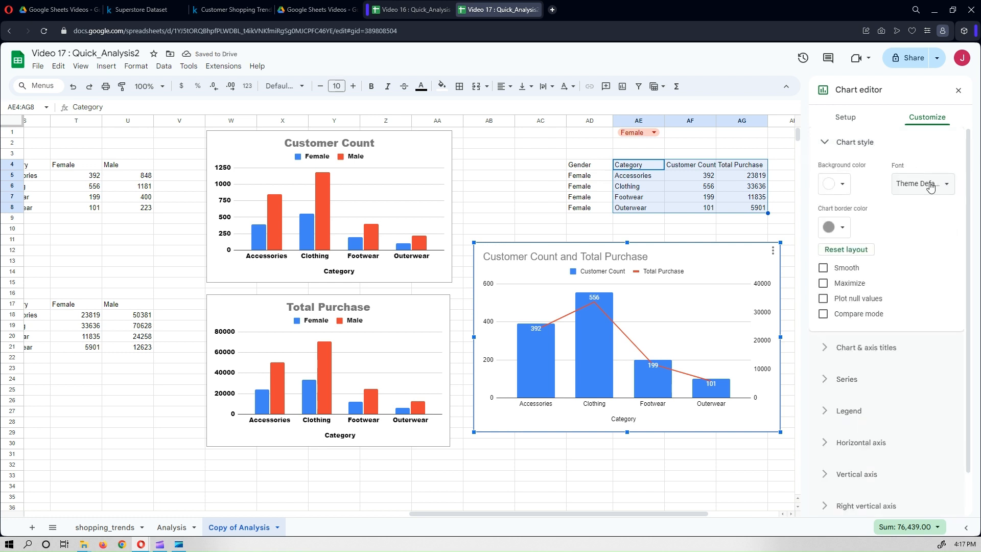
pyautogui.click(923, 184)
pyautogui.click(920, 247)
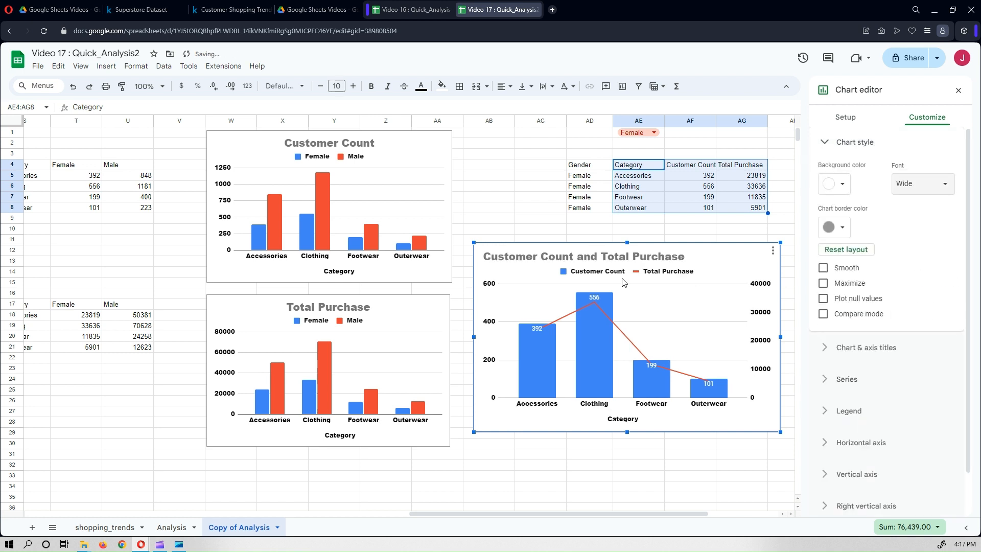
# Remove the combo chart's title
pyautogui.doubleClick(604, 258)
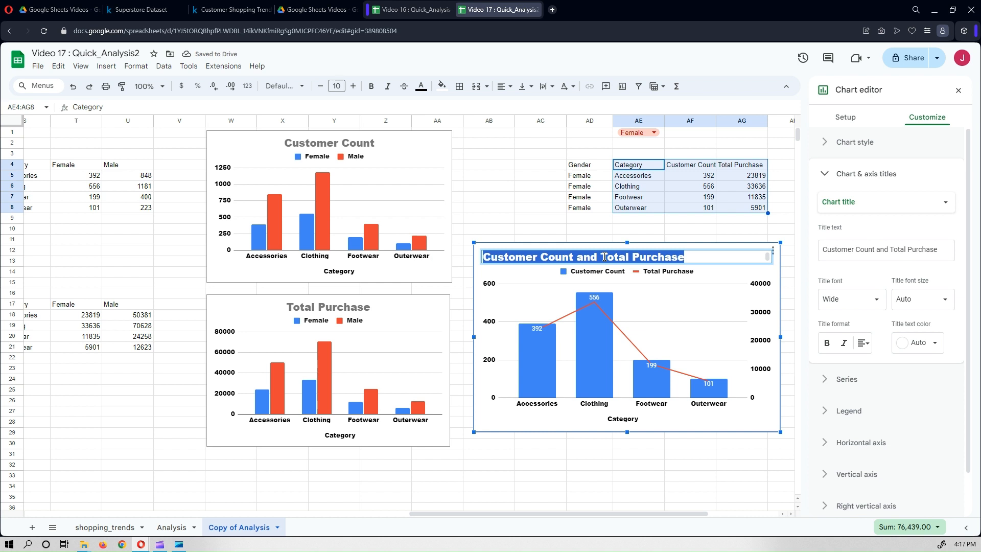
pyautogui.write('For')
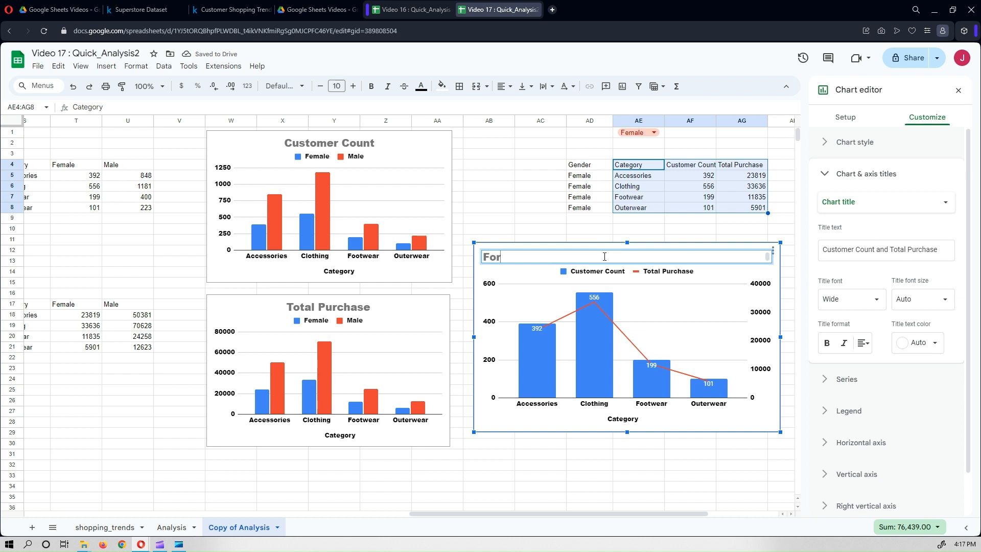
pyautogui.press('BackSpace')
pyautogui.press('BackSpace')
pyautogui.click(524, 432)
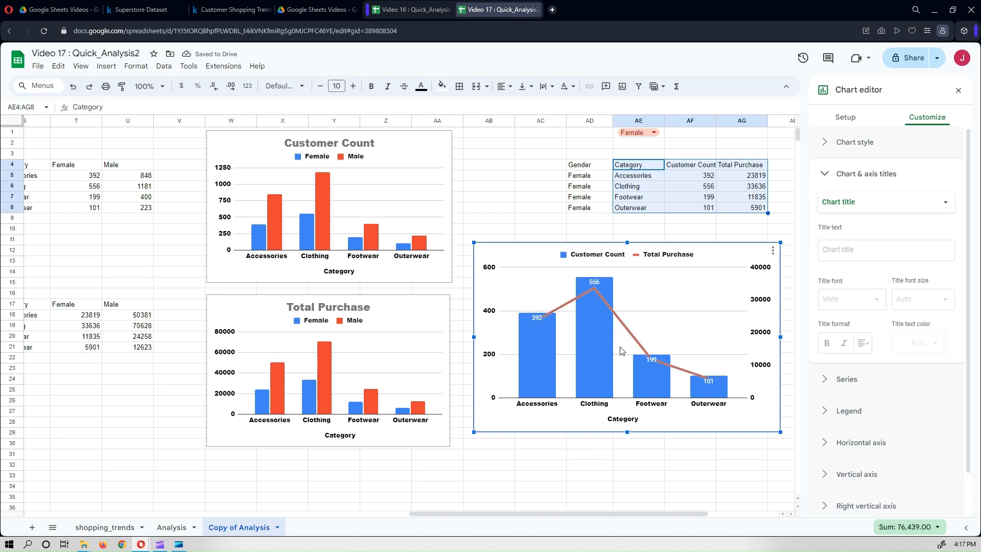
# Choose Male in the AE1 dropdown to update the filtered summary and its chart
pyautogui.click(642, 133)
pyautogui.click(629, 162)
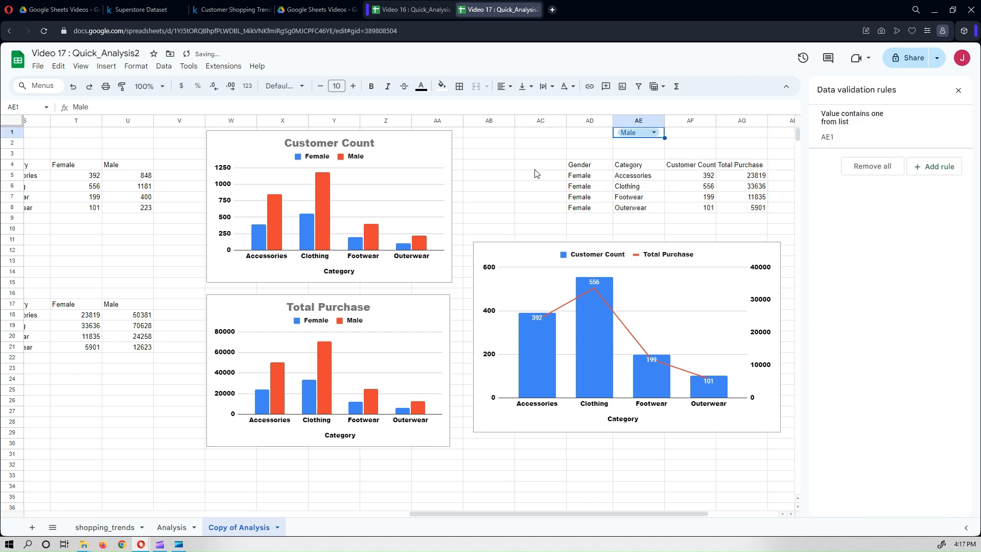
pyautogui.click(535, 170)
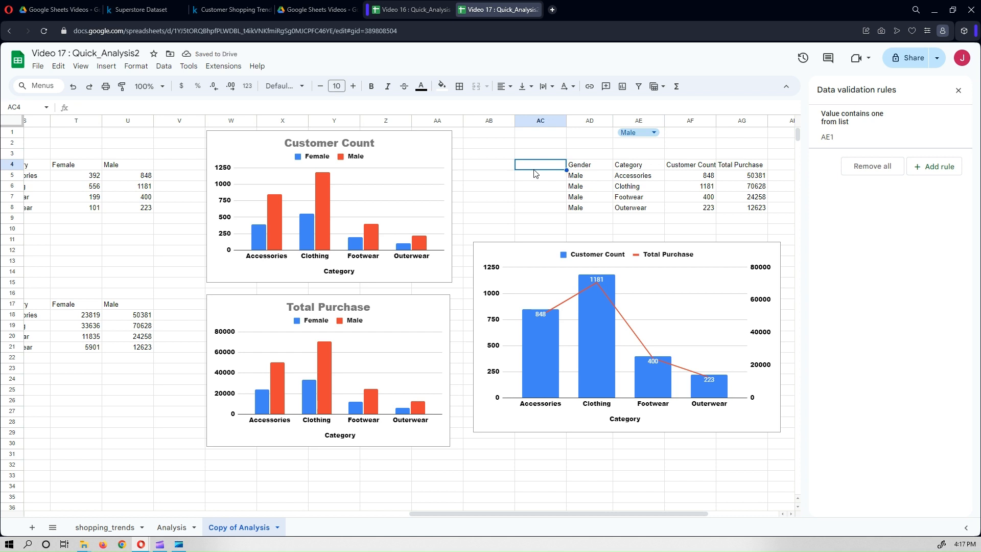
# Close the data validation rules and move the combo chart so it starts at column AC below the summary table
pyautogui.click(513, 252)
pyautogui.click(958, 91)
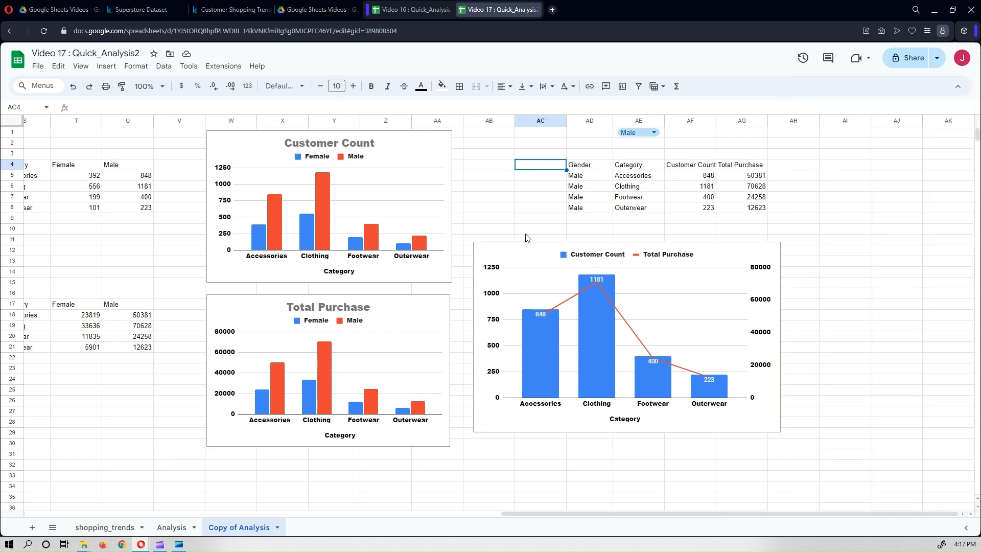
pyautogui.moveTo(514, 252); pyautogui.dragTo(565, 240)
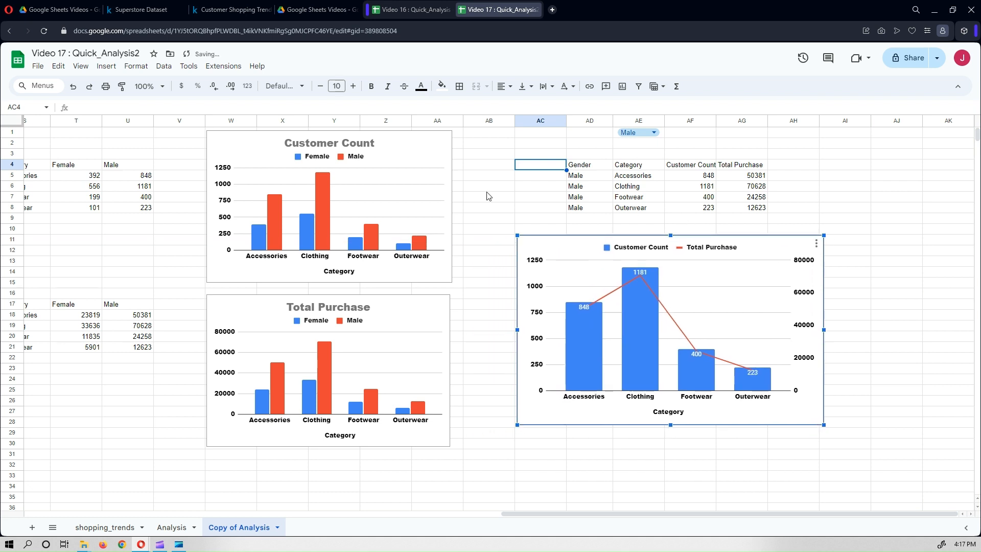
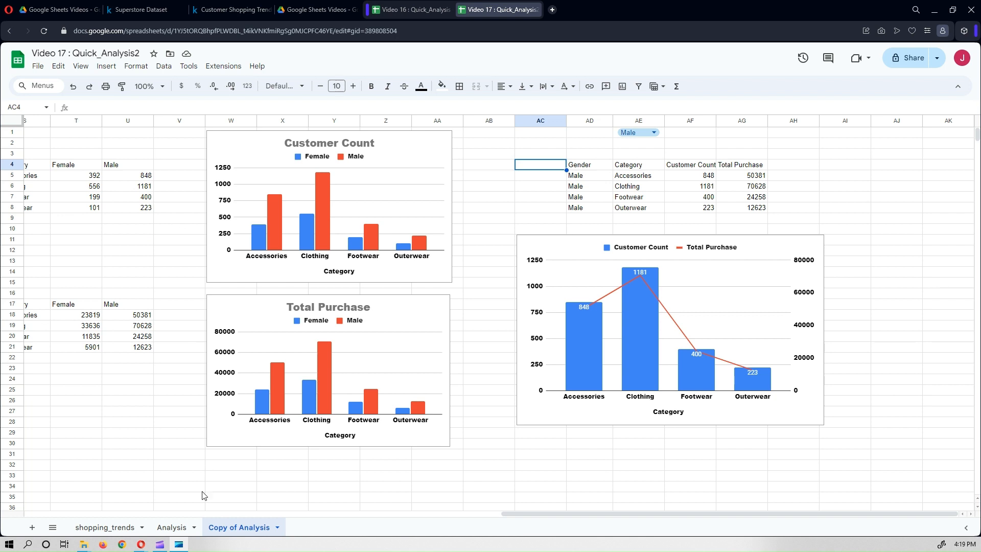
# Open the Analysis sheet and examine the gender and color summary and its query in Q12
pyautogui.click(172, 528)
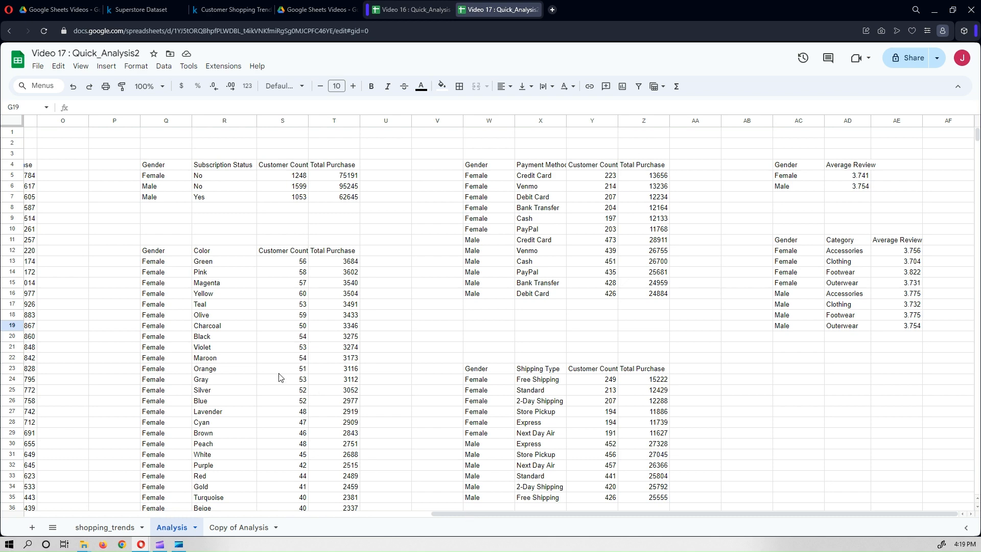
pyautogui.scroll(-8, 280, 376)
pyautogui.scroll(8, 281, 376)
pyautogui.scroll(-2, 280, 375)
pyautogui.scroll(2, 280, 370)
pyautogui.click(159, 252)
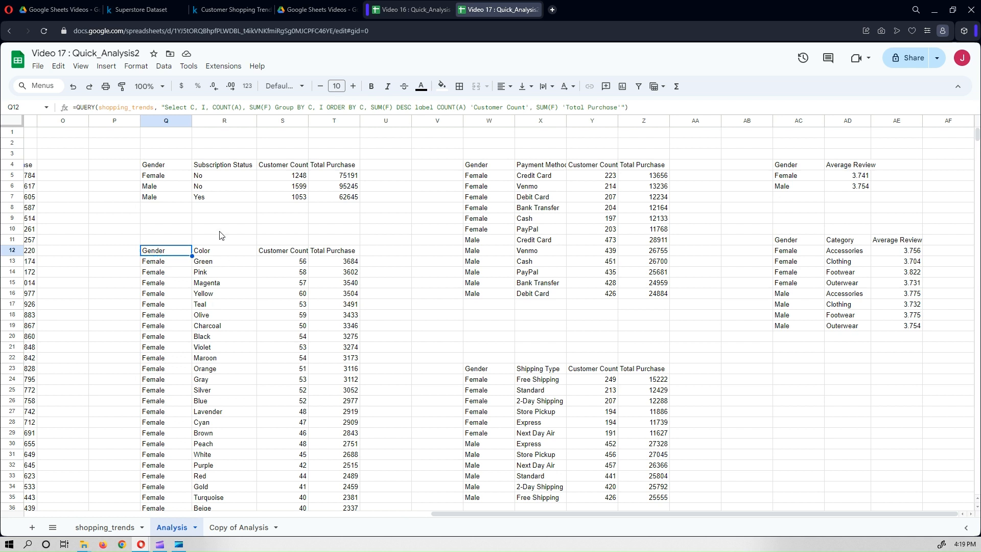
# Add a dropdown to cell R1 of the Analysis sheet with the options Female and Male
pyautogui.click(223, 134)
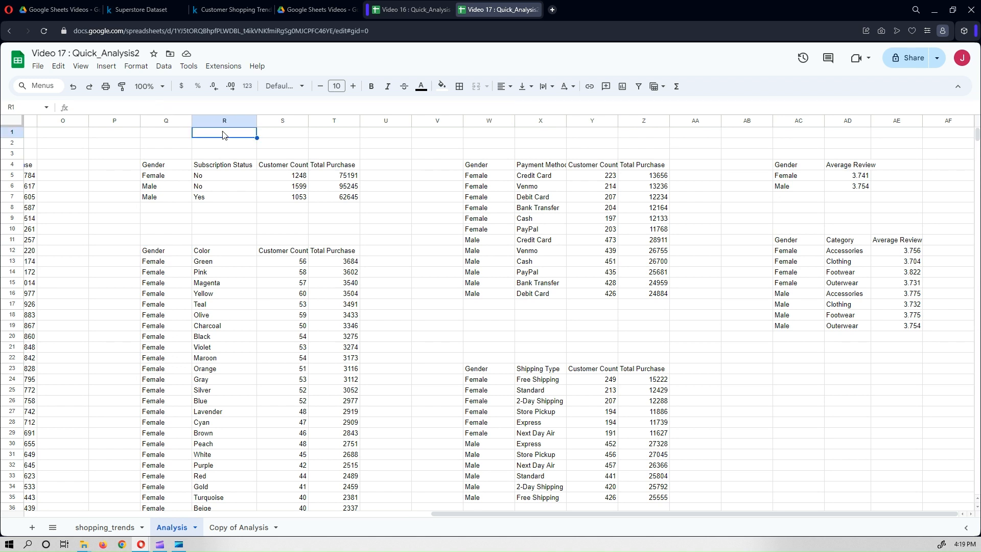
pyautogui.rightClick(223, 135)
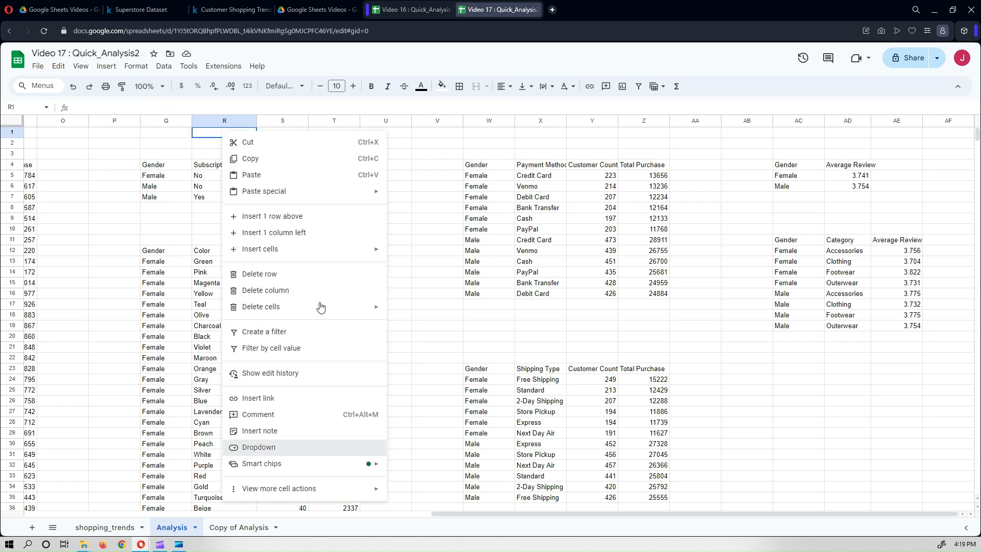
pyautogui.press('Return')
pyautogui.moveTo(903, 208); pyautogui.dragTo(828, 215)
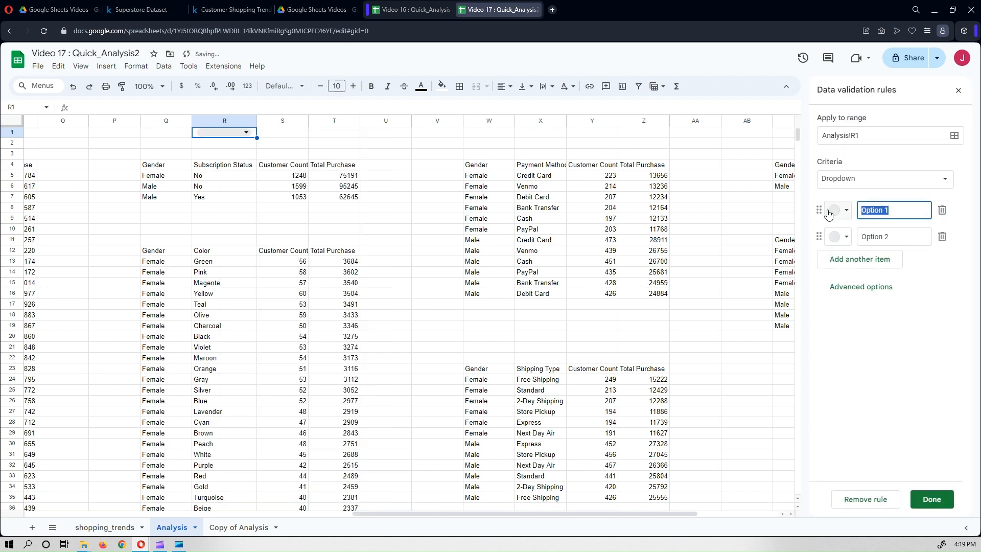
pyautogui.write('Female')
pyautogui.press('Tab')
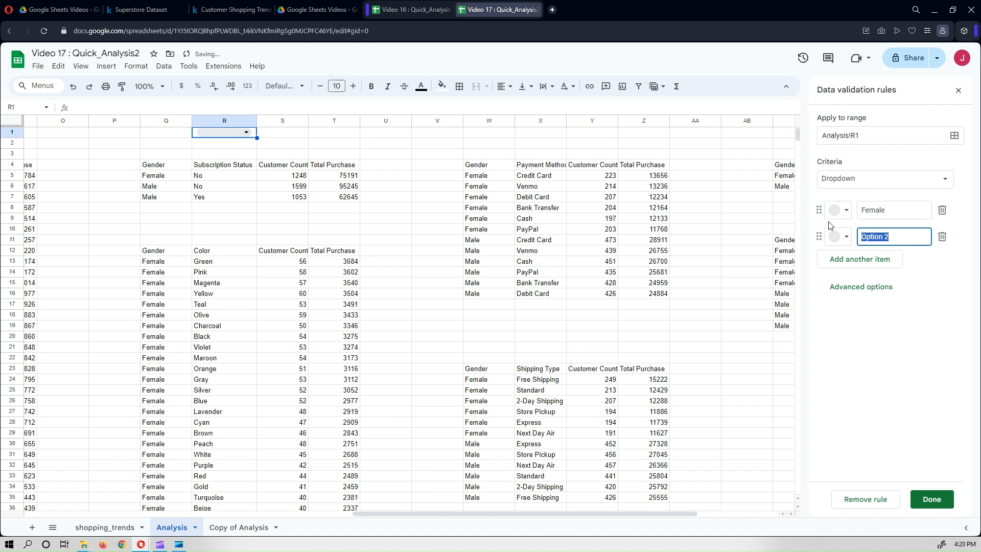
pyautogui.write('Male')
# Save R1's dropdown rule with Female coloured light red and Male dark blue, and choose Female in it
pyautogui.click(835, 210)
pyautogui.click(859, 250)
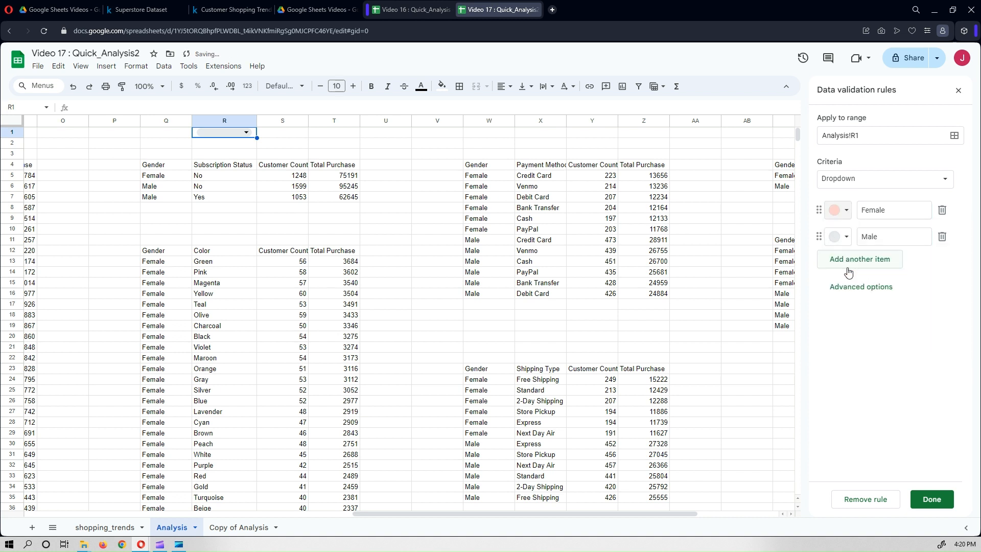
pyautogui.click(840, 237)
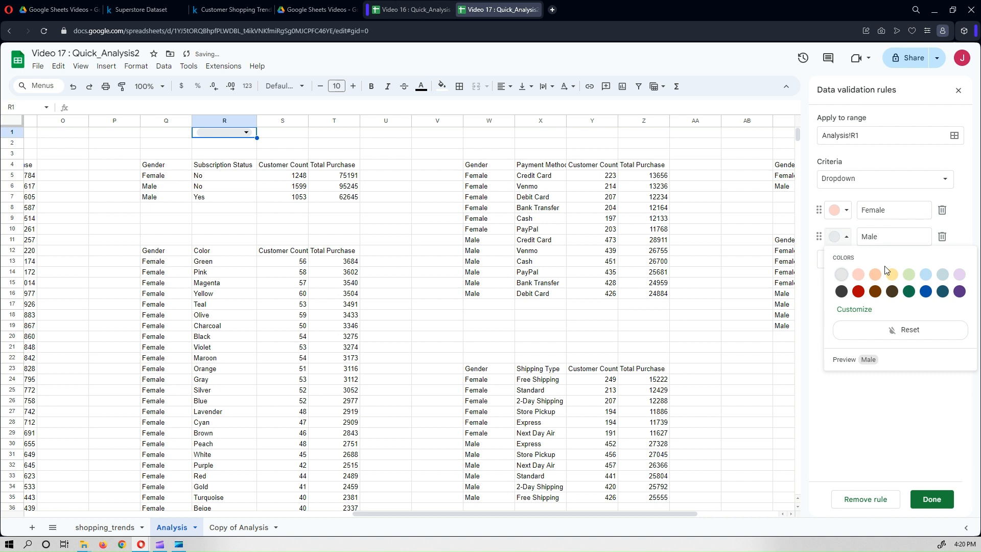
pyautogui.click(925, 292)
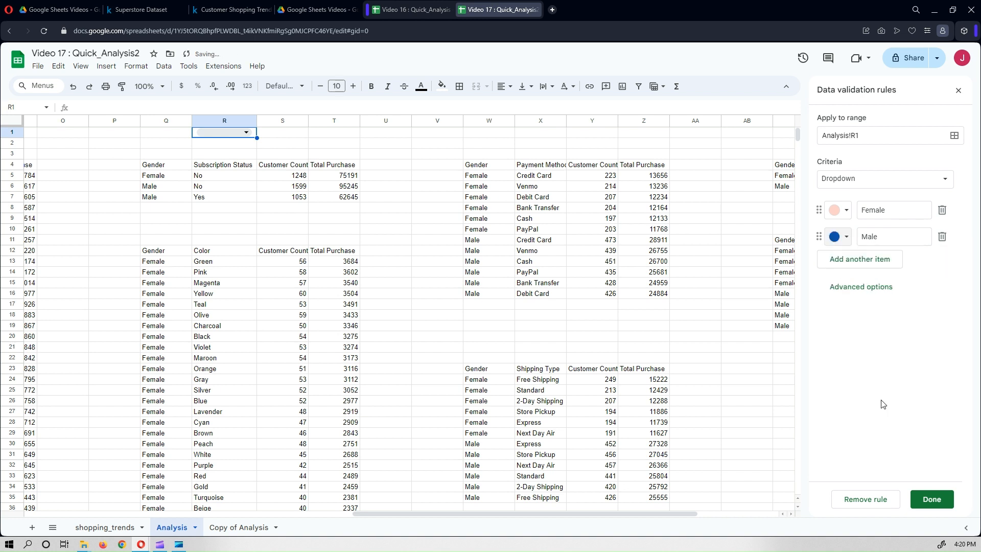
pyautogui.click(930, 500)
pyautogui.click(239, 132)
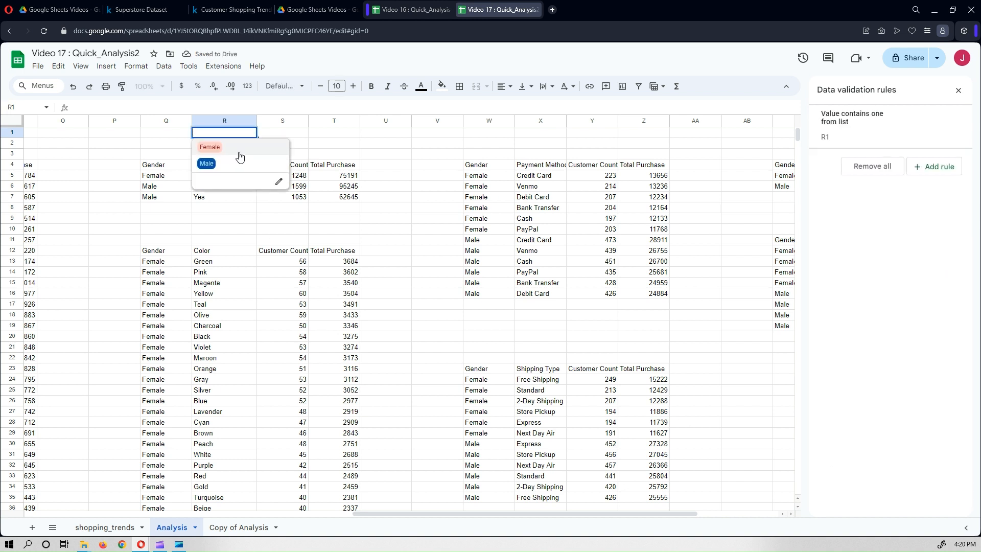
pyautogui.click(239, 156)
# Add the clause WHERE C = '"&$R$1&"' before Group BY in the color summary query in Q12
pyautogui.click(163, 252)
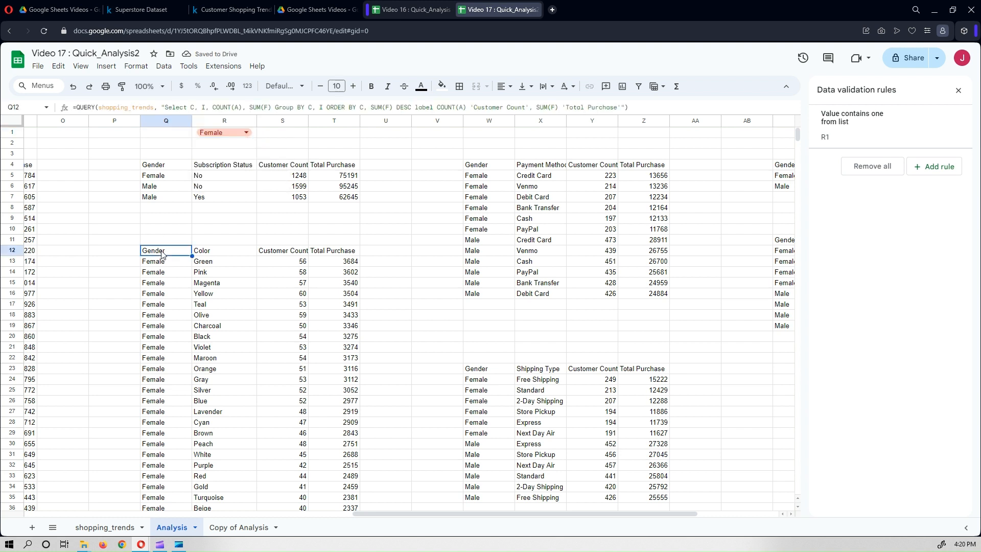
pyautogui.click(277, 107)
pyautogui.write('WHERE ')
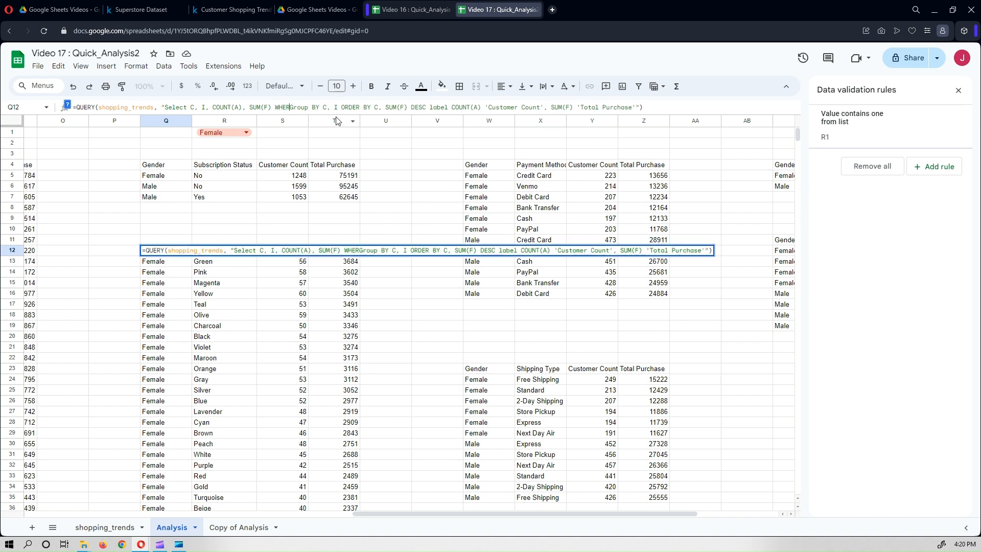
pyautogui.write('C = ')
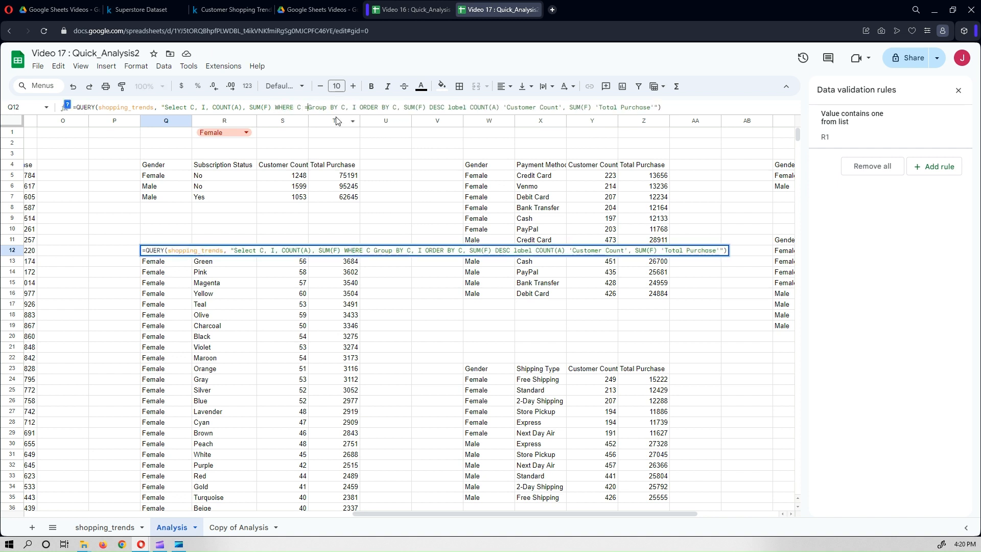
pyautogui.write("'")
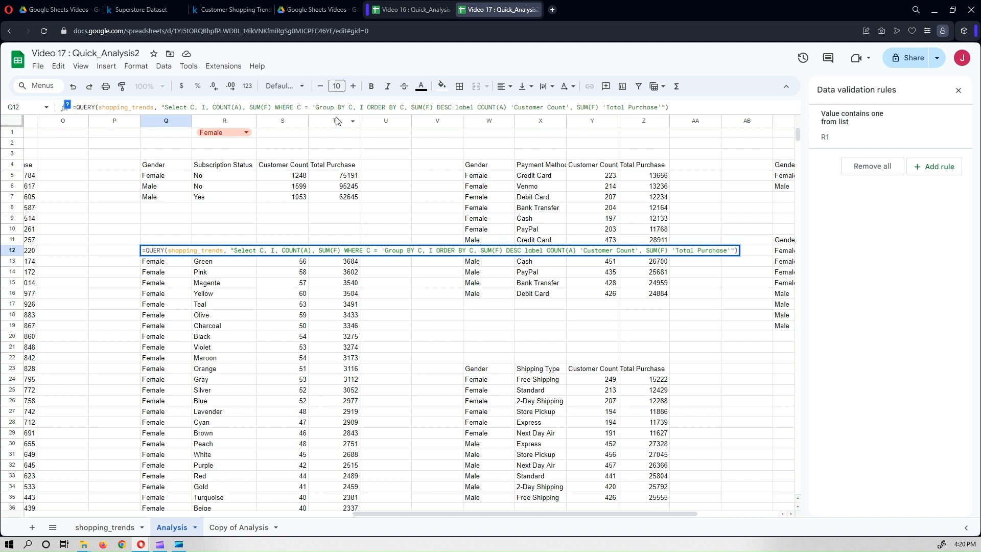
pyautogui.write('"&')
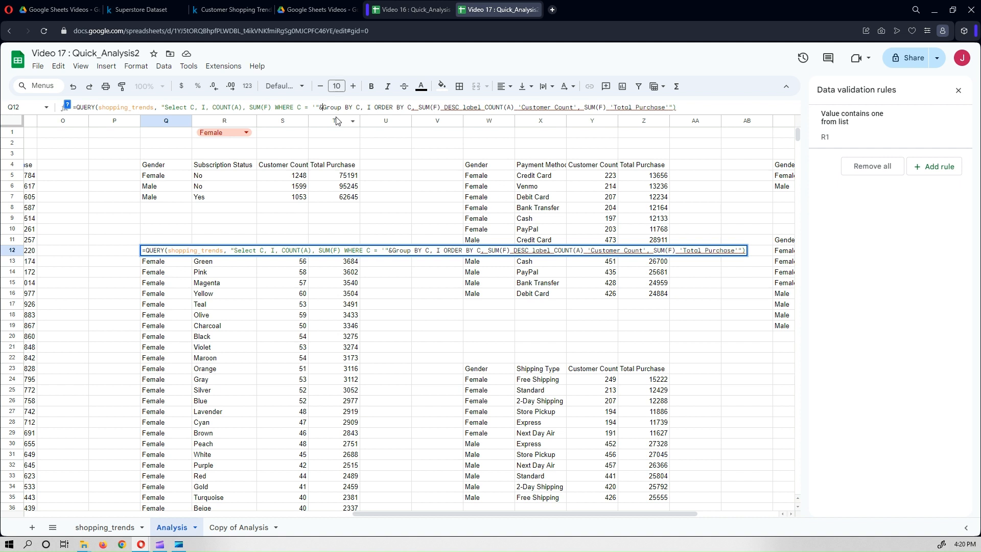
pyautogui.write('$')
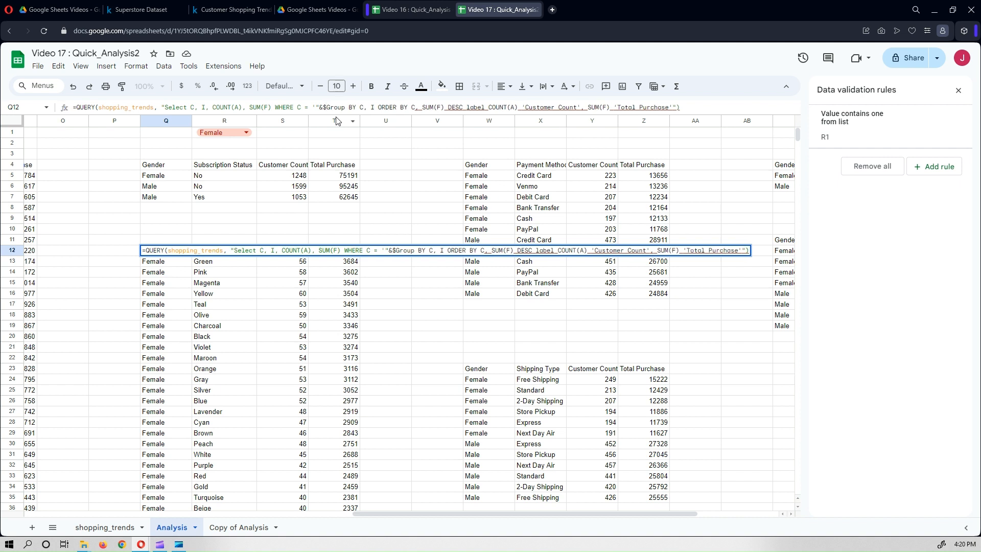
pyautogui.write('R')
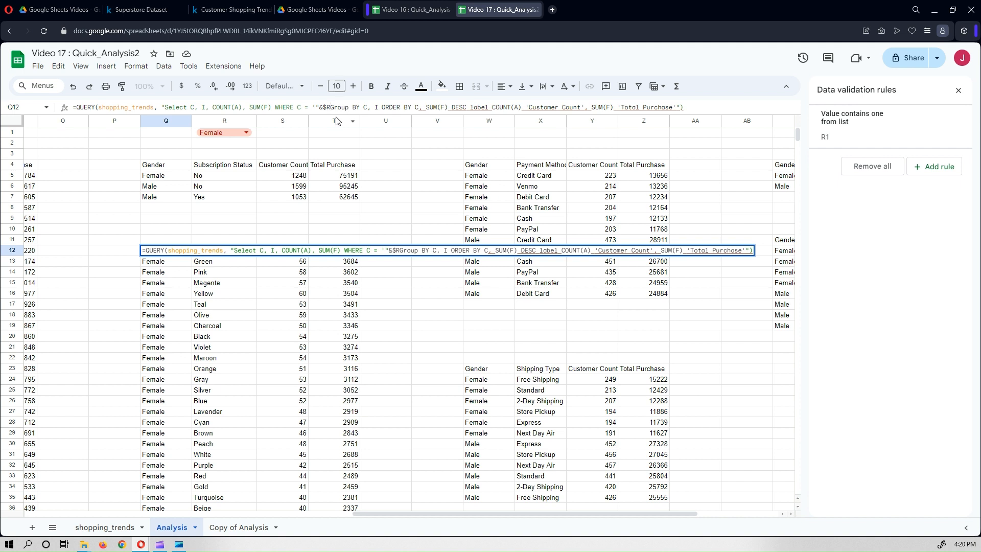
pyautogui.write('$1')
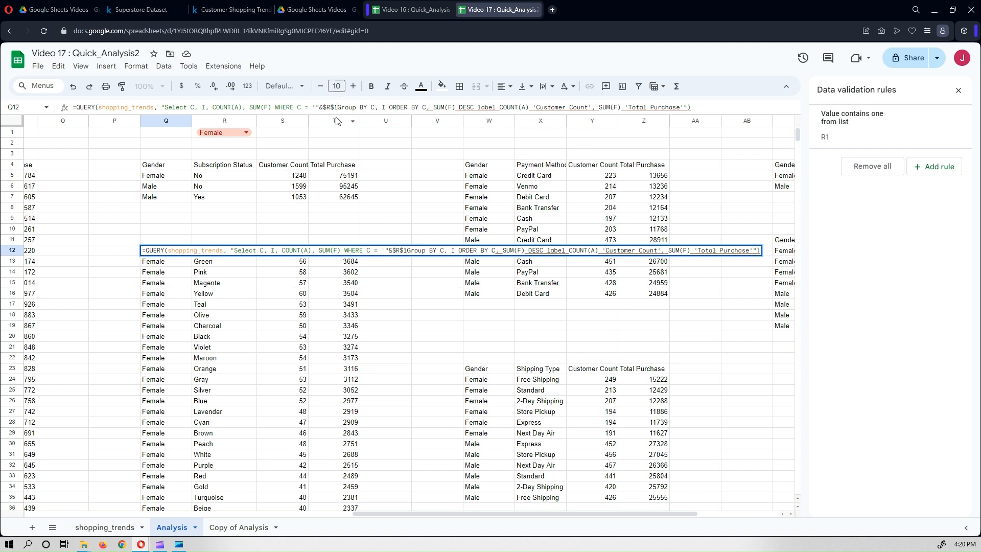
pyautogui.write('&"')
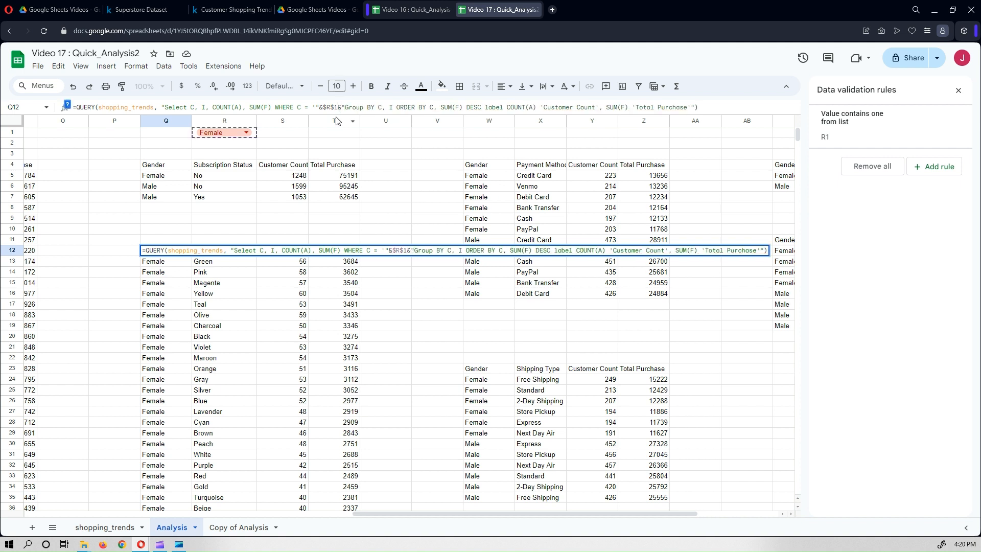
pyautogui.write("'")
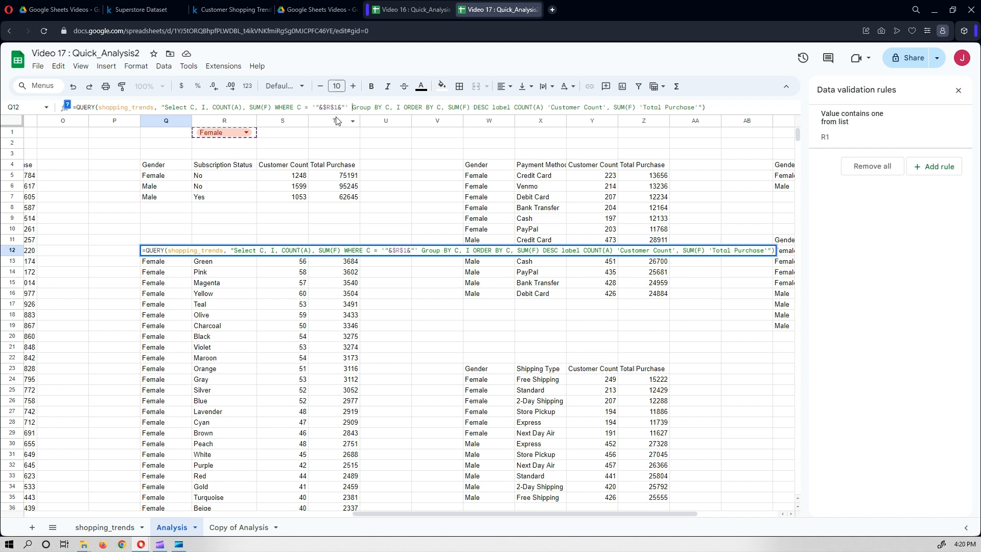
pyautogui.press('Return')
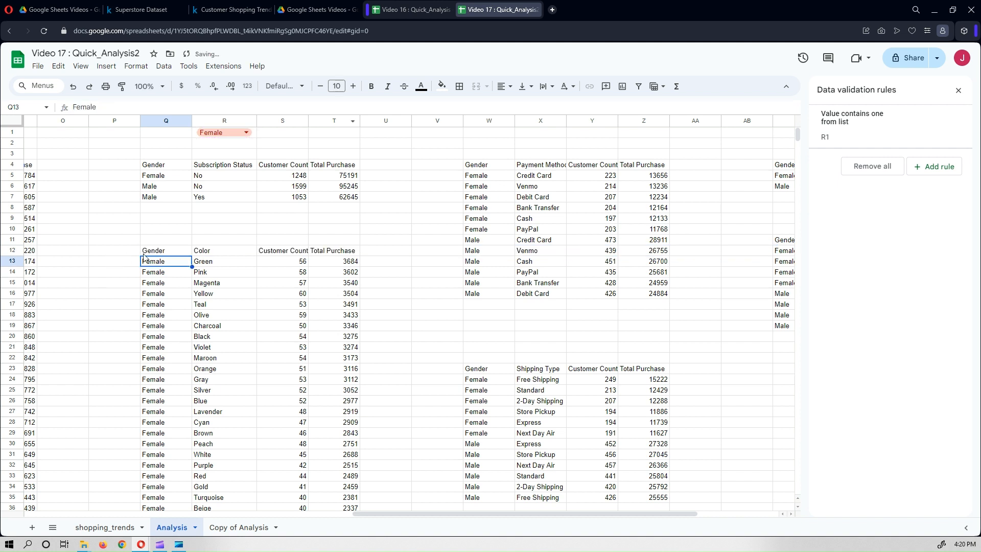
# Check the query in Q12 and the color summary rows below it, and close the data validation rules
pyautogui.click(160, 254)
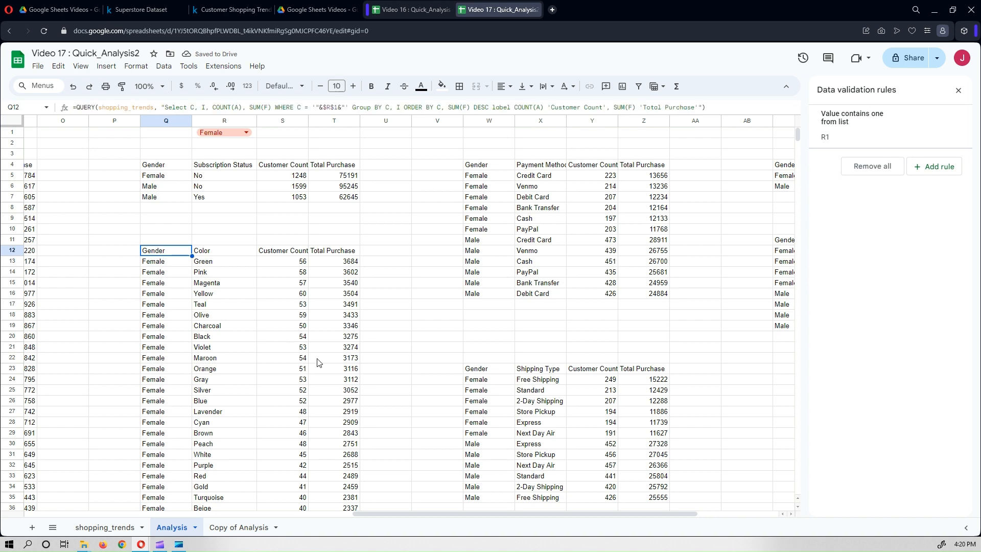
pyautogui.scroll(-4, 317, 361)
pyautogui.scroll(4, 318, 361)
pyautogui.scroll(-1, 320, 362)
pyautogui.scroll(1, 320, 361)
pyautogui.click(958, 90)
# Copy the WHERE clause from the query in Q12 into the payment method query in W4, before Group BY
pyautogui.click(497, 168)
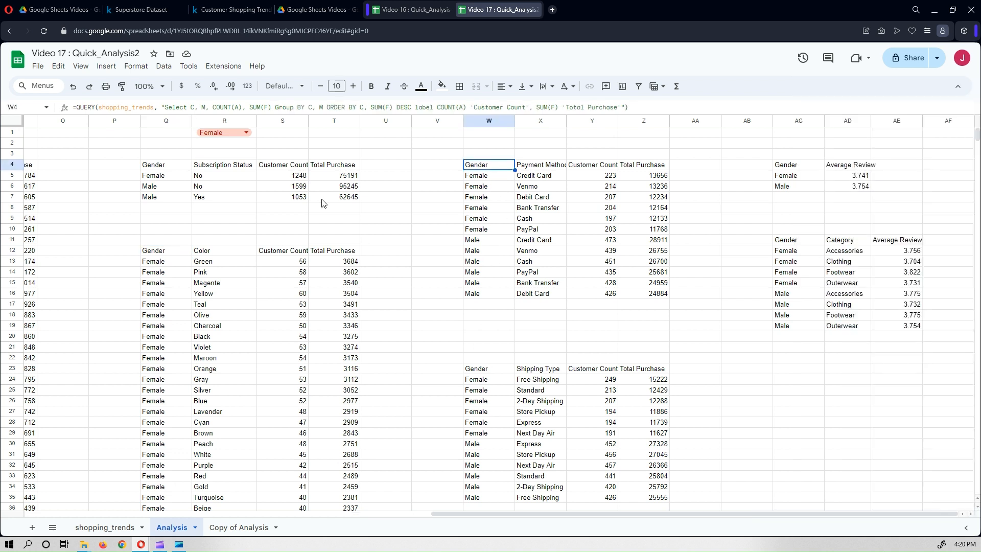
pyautogui.click(173, 254)
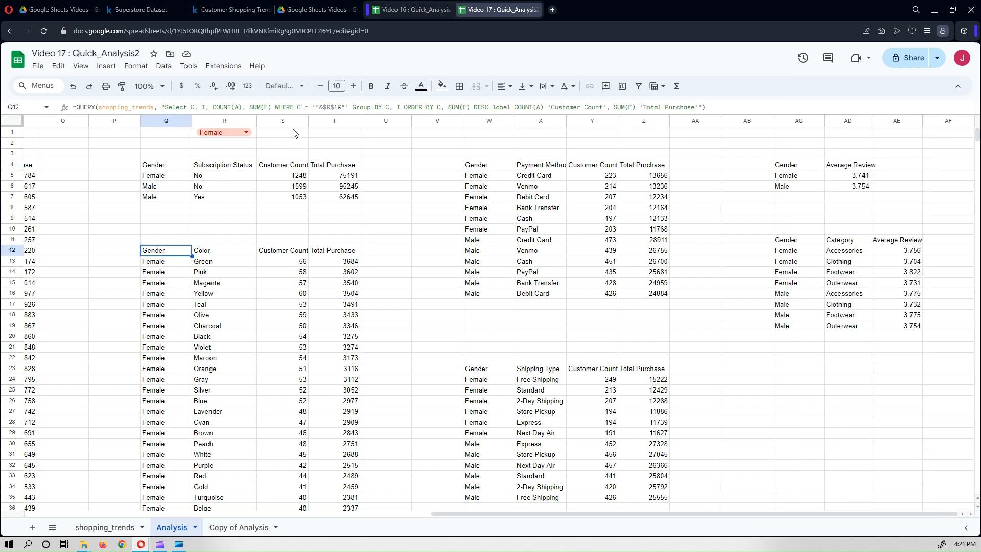
pyautogui.moveTo(275, 107); pyautogui.dragTo(349, 107)
pyautogui.hotkey('ctrl', 'c')
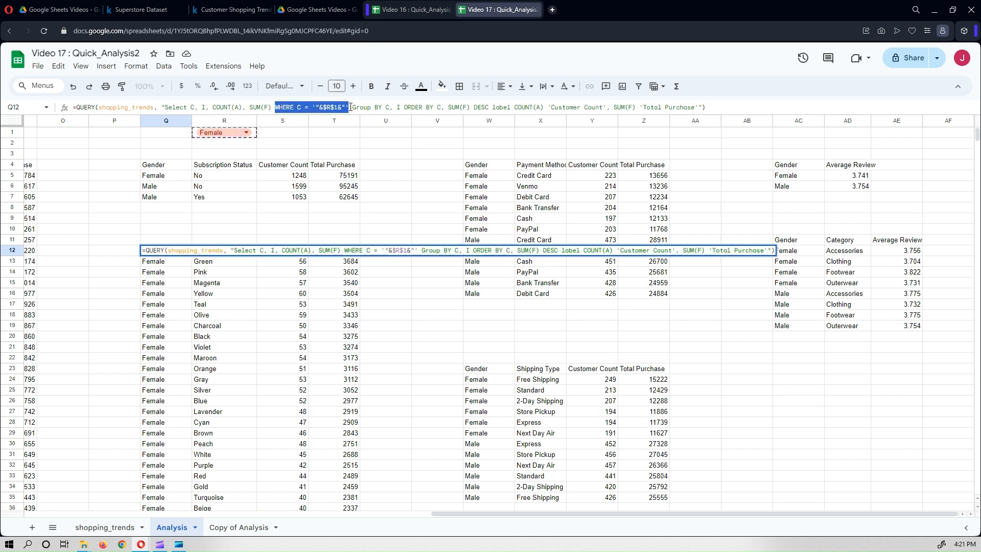
pyautogui.press('Escape')
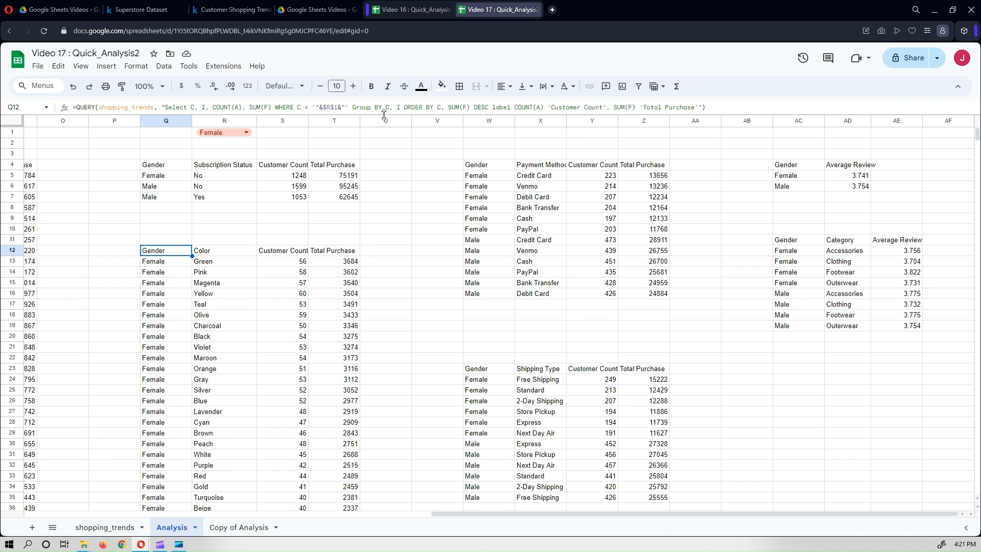
pyautogui.click(480, 166)
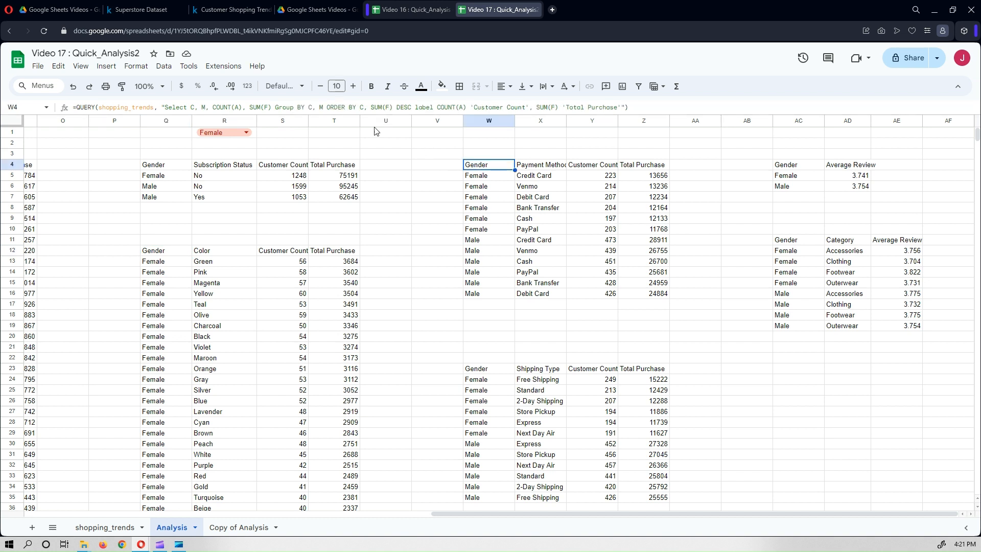
pyautogui.click(276, 108)
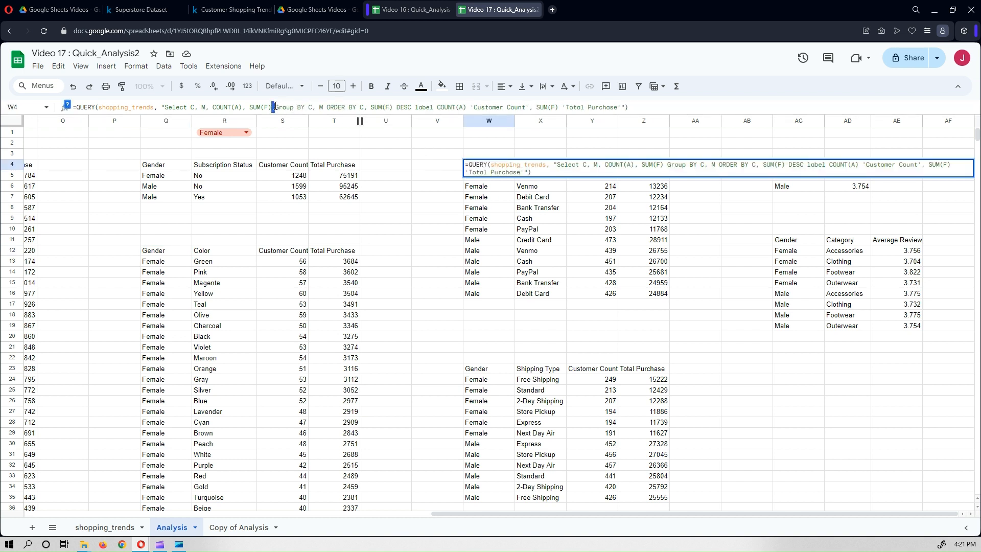
pyautogui.hotkey('ctrl', 'v')
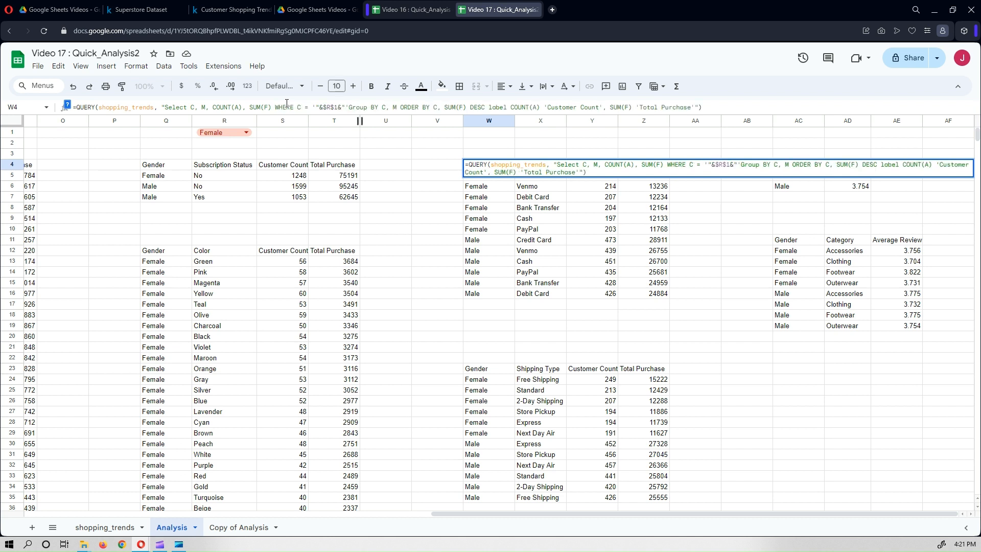
pyautogui.press('Return')
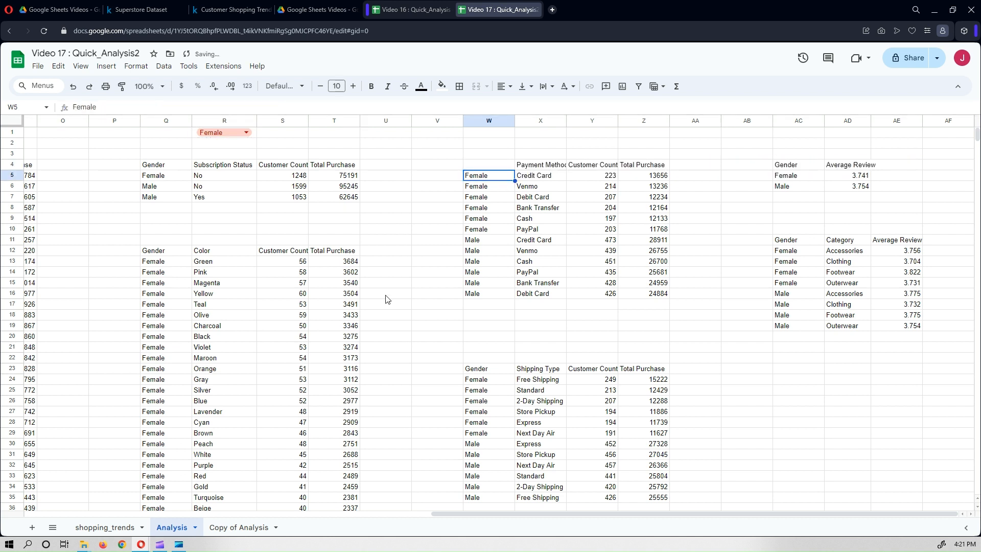
# Paste the copied WHERE clause before Group BY in the shipping type query in W23
pyautogui.click(475, 372)
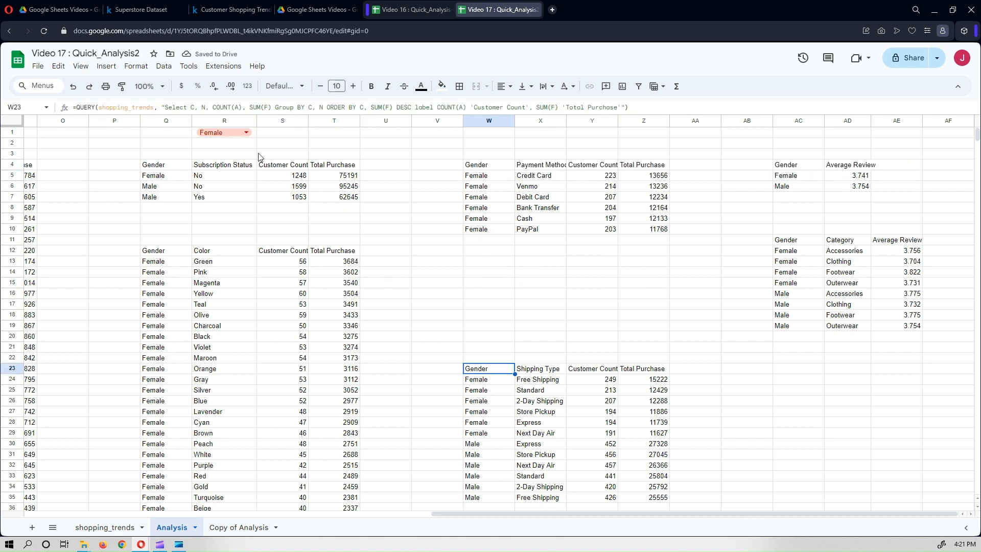
pyautogui.click(276, 107)
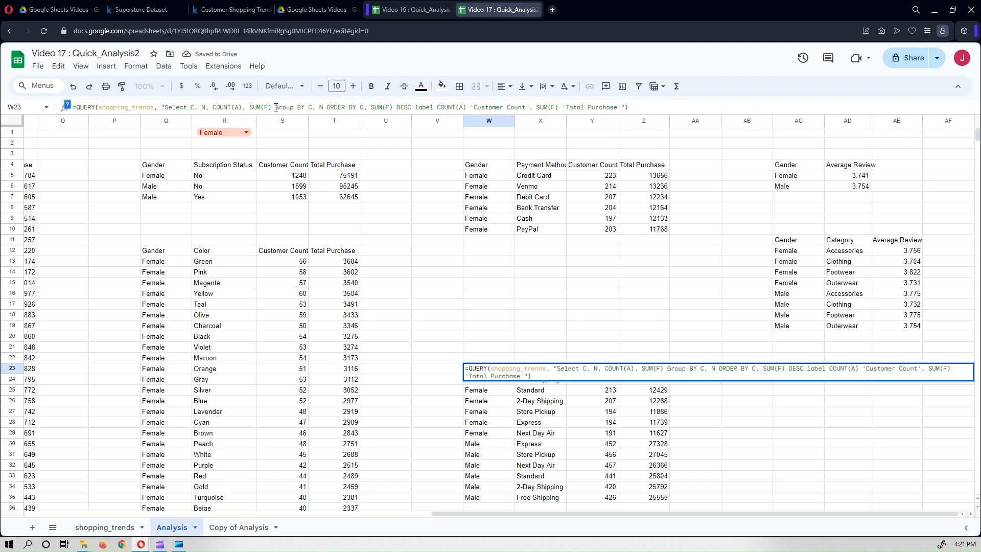
pyautogui.hotkey('ctrl', 'v')
pyautogui.press('Return')
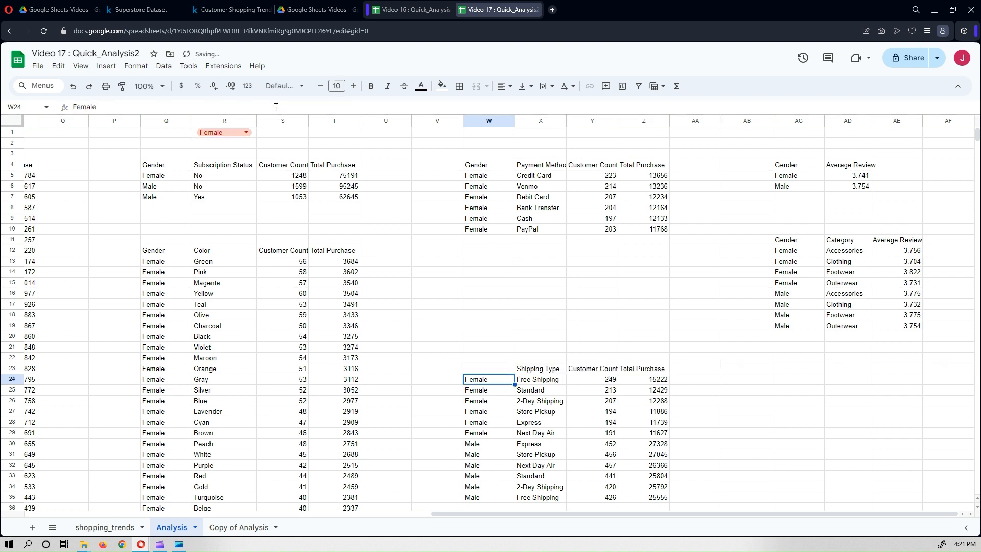
# Insert a combo chart from the color, customer count and total purchase data in R12:T37
pyautogui.scroll(-1, 315, 307)
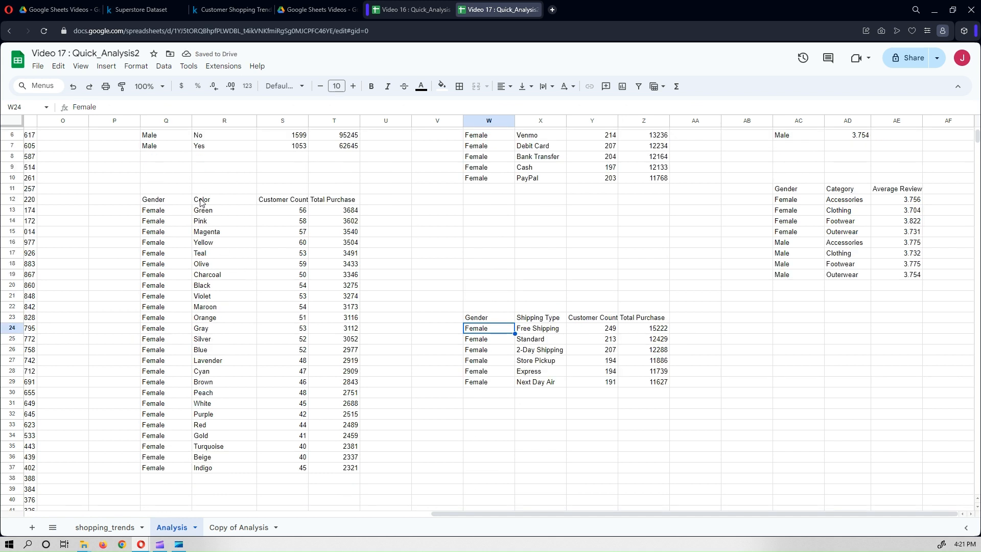
pyautogui.moveTo(200, 202); pyautogui.dragTo(332, 475)
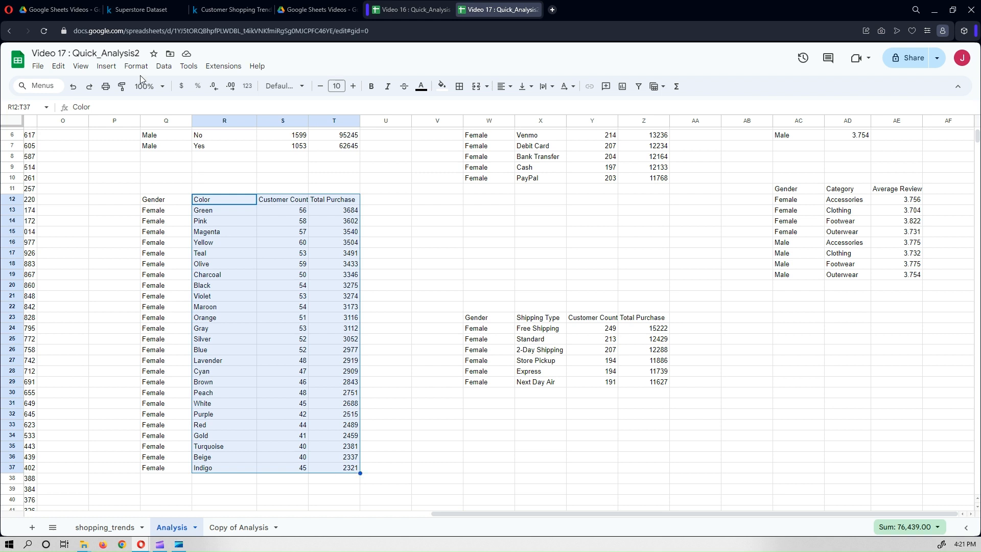
pyautogui.click(108, 68)
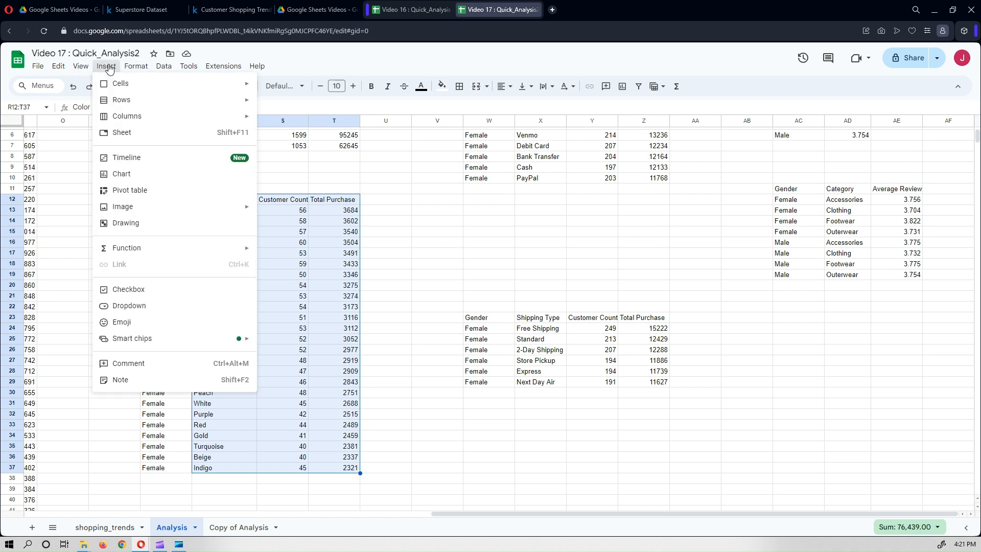
pyautogui.click(134, 177)
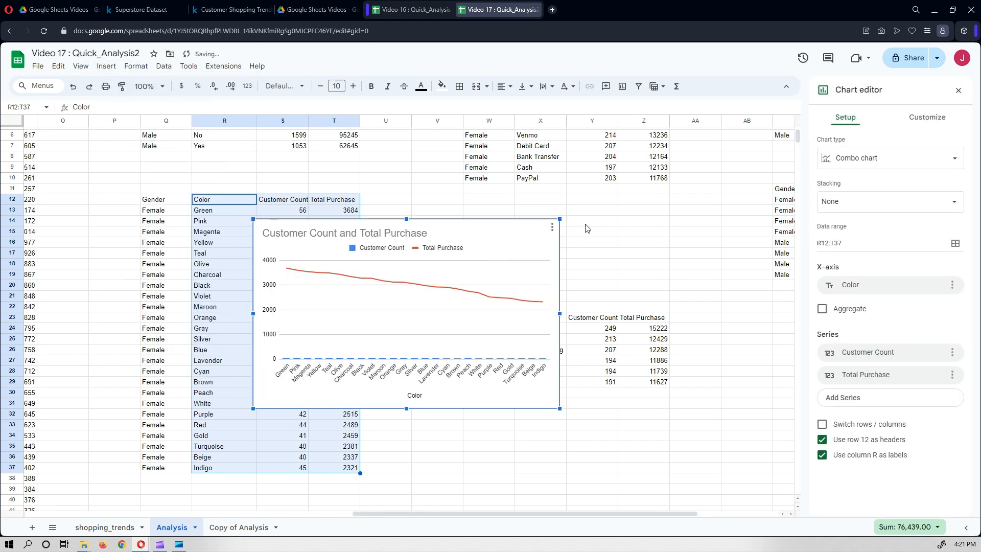
pyautogui.click(869, 158)
pyautogui.click(869, 158)
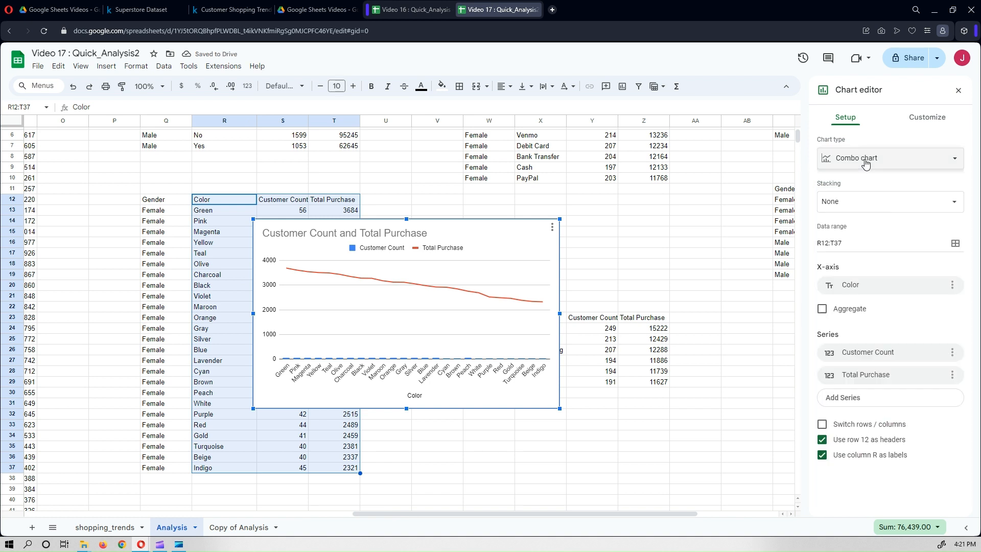
# Set the color combo chart's font to Wide in its chart style
pyautogui.click(936, 121)
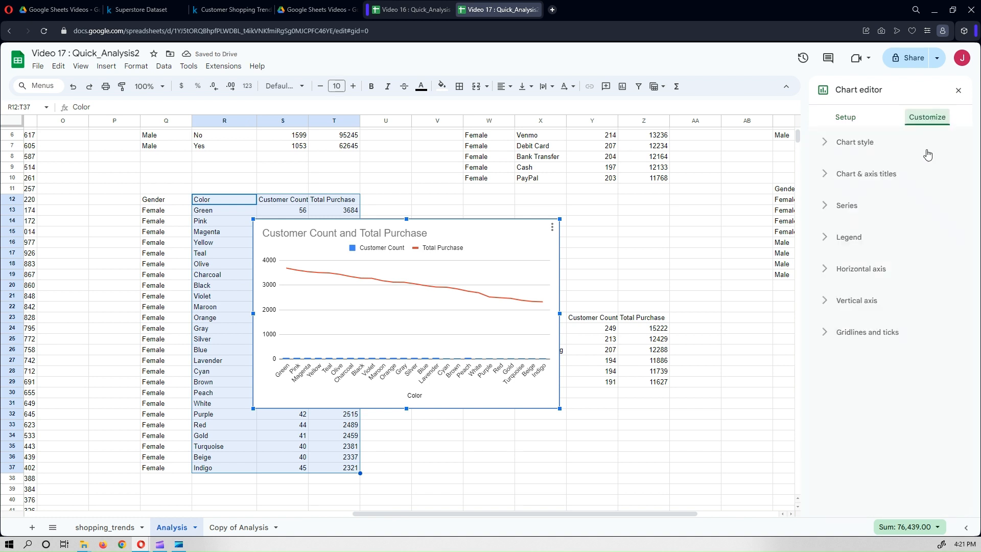
pyautogui.click(855, 143)
pyautogui.click(916, 191)
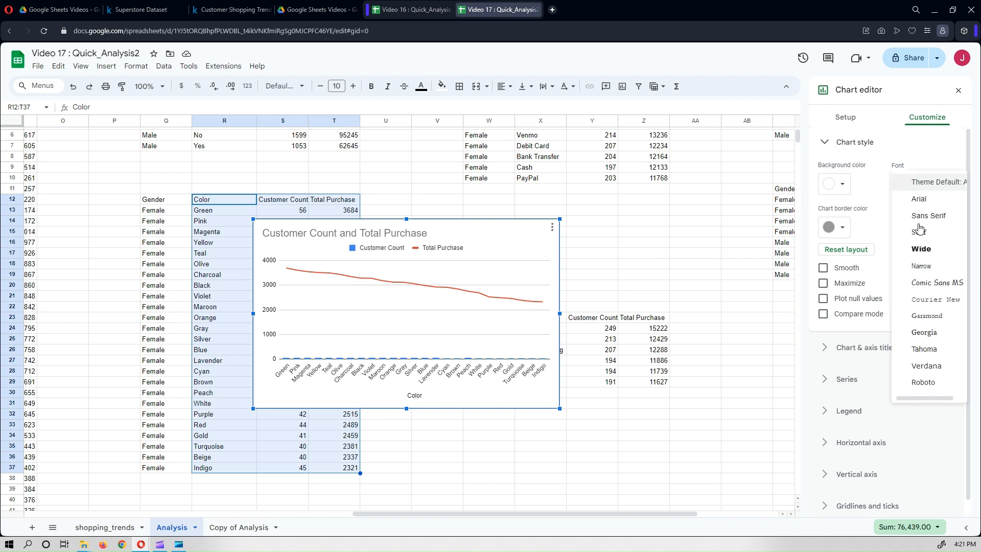
pyautogui.click(923, 249)
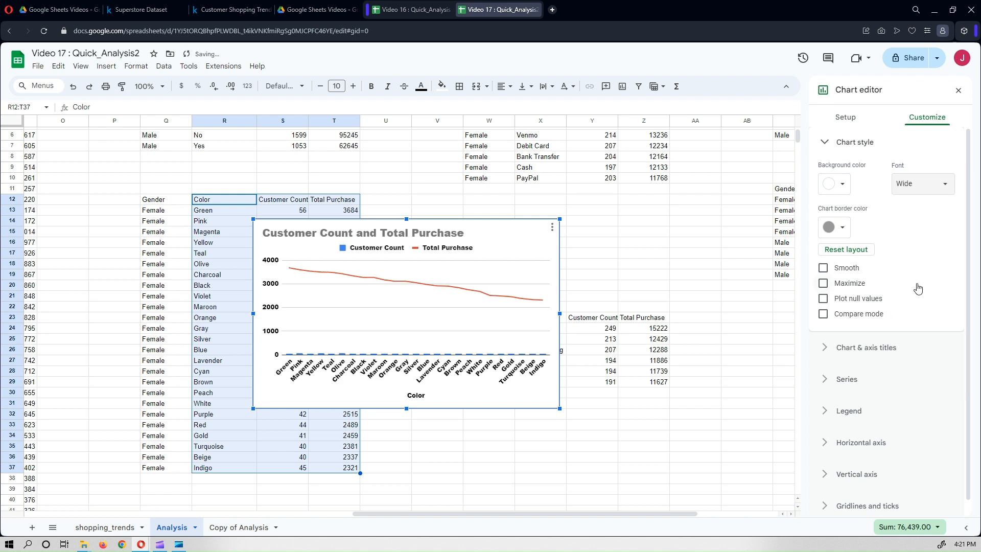
# Assign the color chart's Total Purchase series to the right axis
pyautogui.scroll(-1, 918, 289)
pyautogui.click(869, 363)
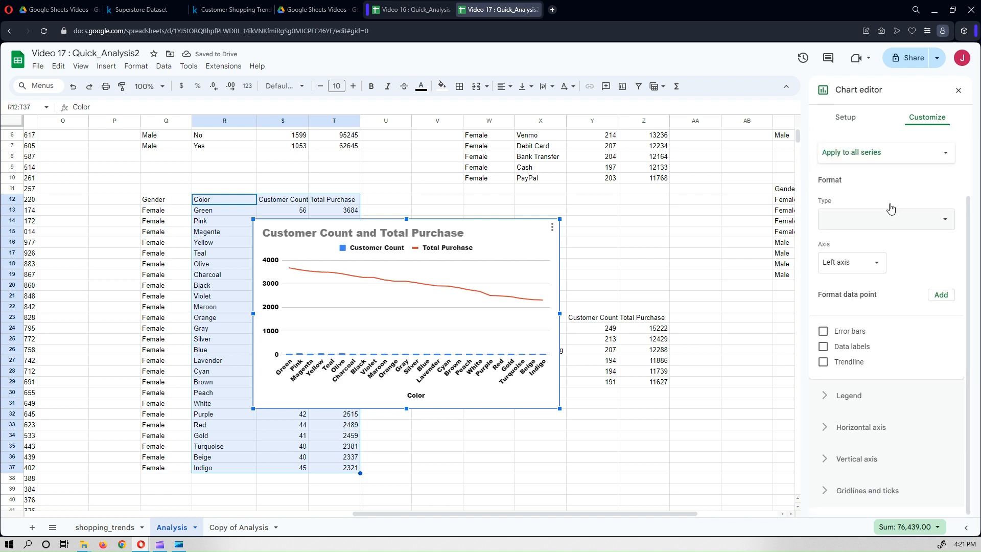
pyautogui.click(871, 156)
pyautogui.click(873, 183)
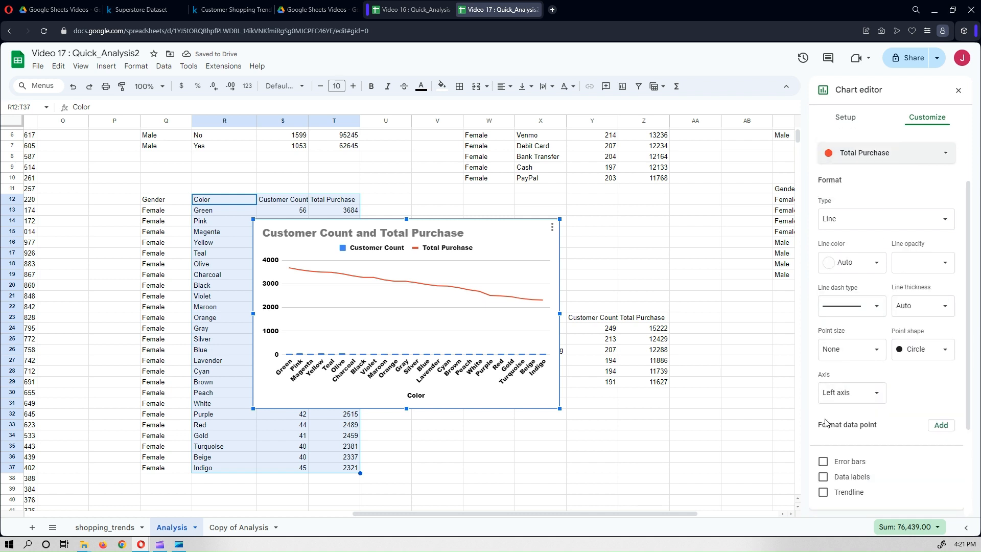
pyautogui.click(841, 394)
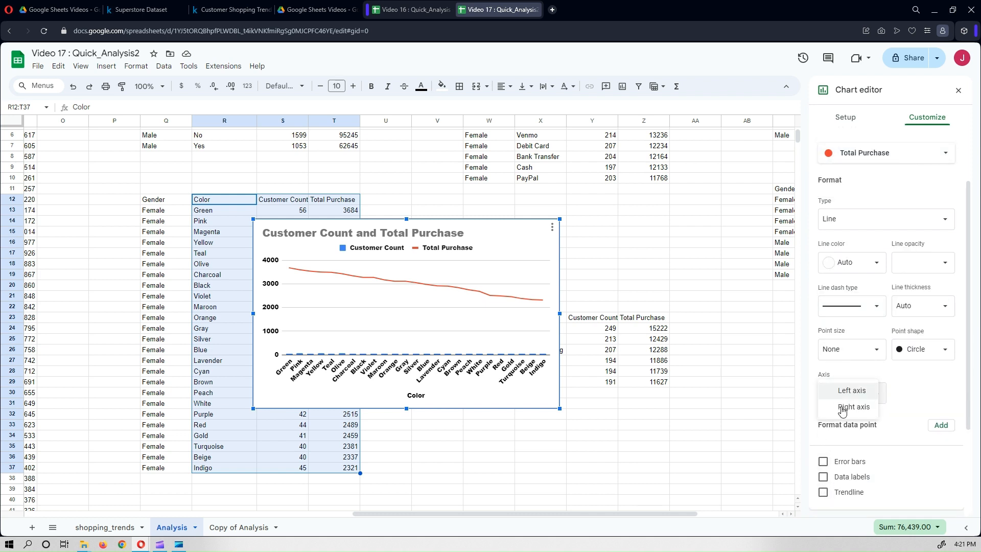
pyautogui.click(852, 407)
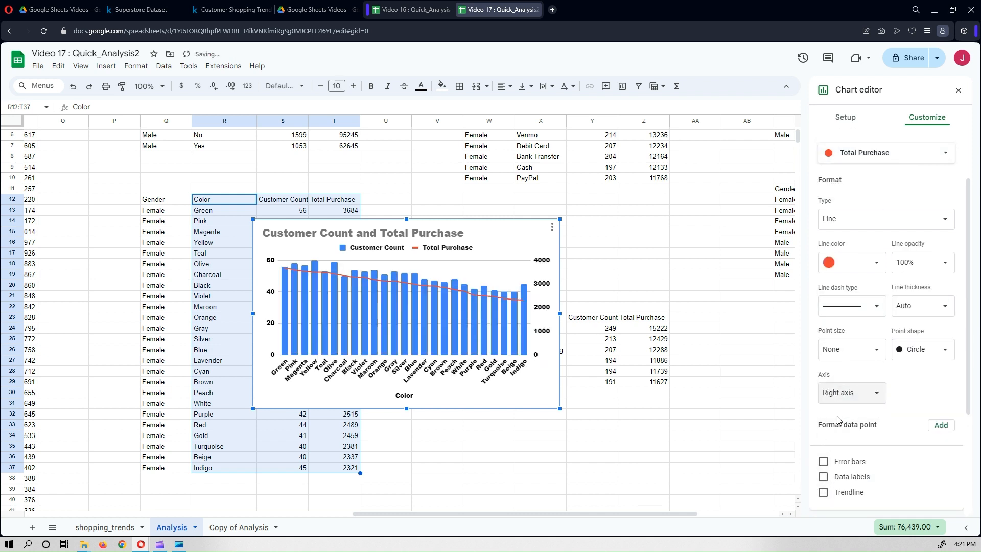
# Add data labels to the color chart's Customer Count series and enlarge the chart
pyautogui.click(863, 154)
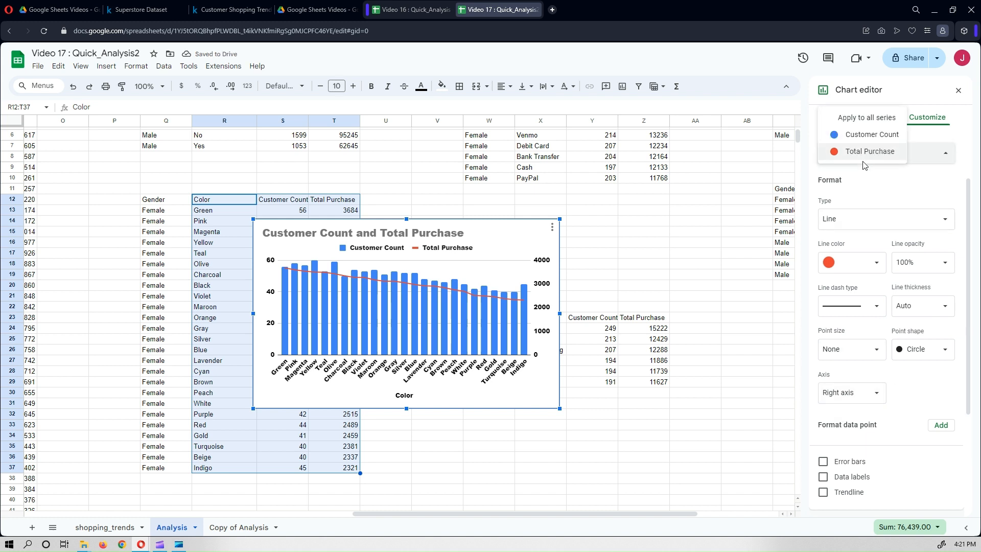
pyautogui.click(865, 142)
pyautogui.click(824, 435)
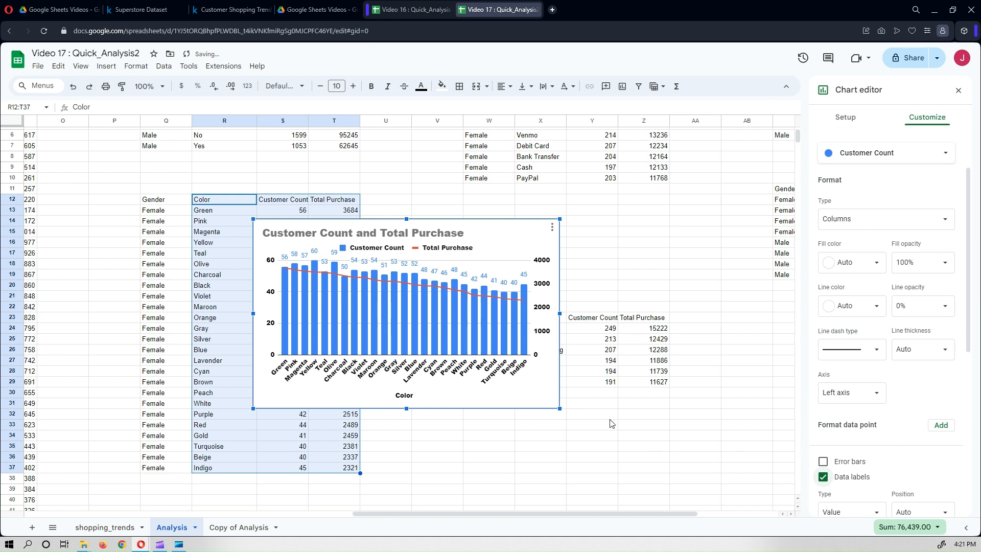
pyautogui.moveTo(560, 409); pyautogui.dragTo(627, 451)
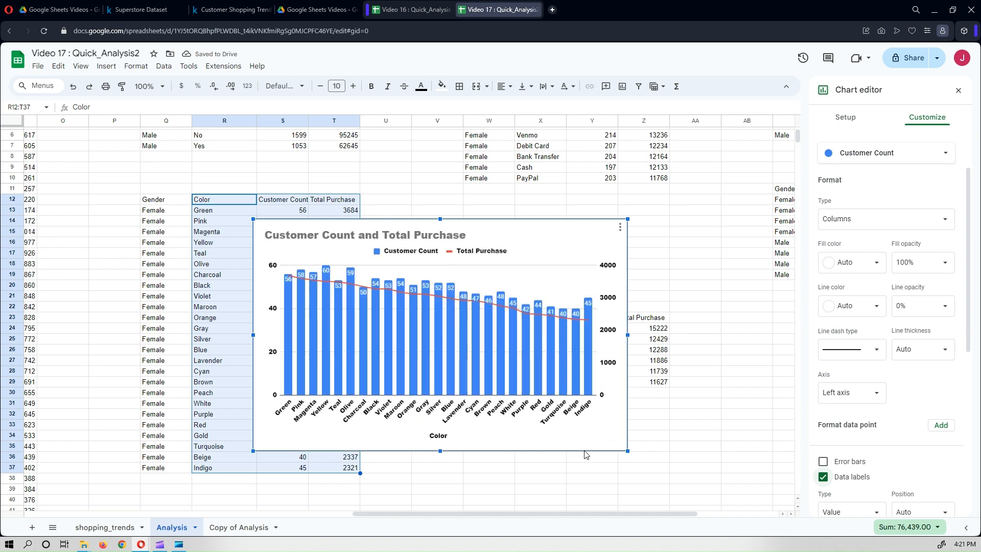
# Extend the color chart's title to "Customer Count and Total Purchase By Color"
pyautogui.doubleClick(384, 235)
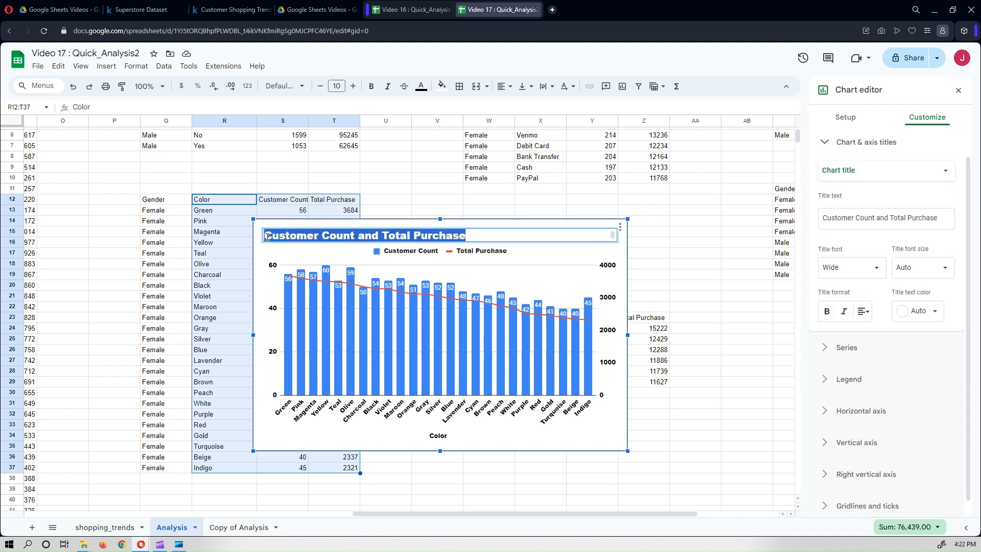
pyautogui.click(475, 234)
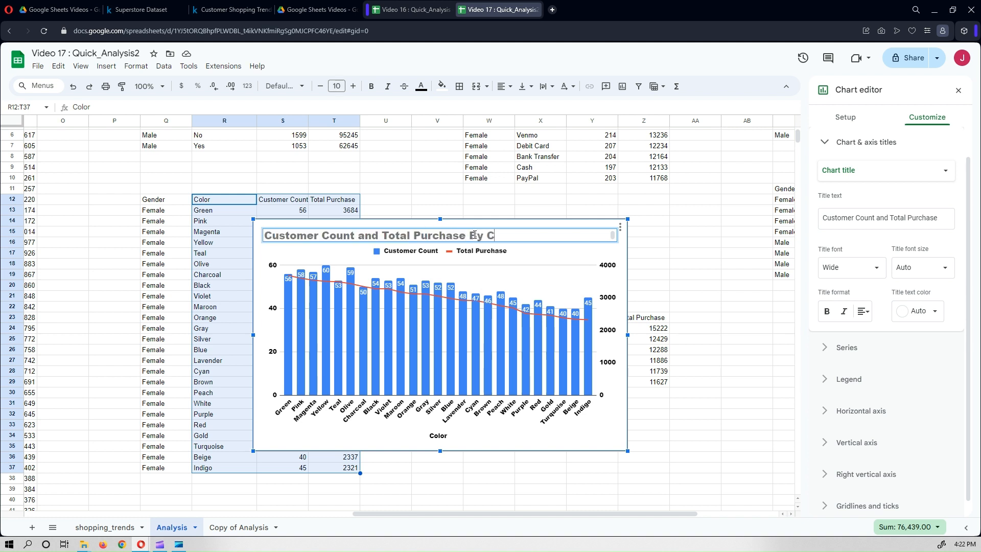
pyautogui.write('By Color')
# Format the color chart's title as bold, centered and purple
pyautogui.tripleClick(532, 236)
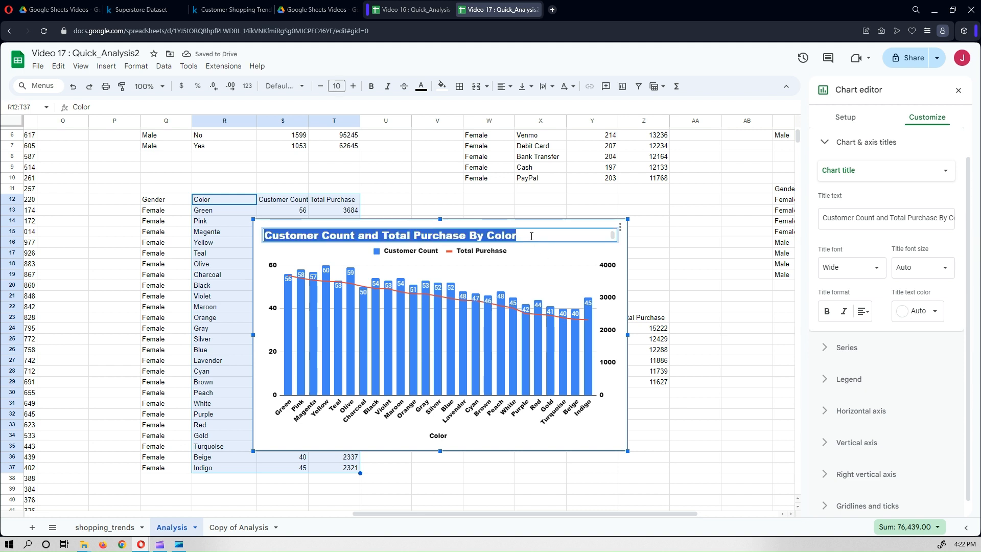
pyautogui.click(863, 311)
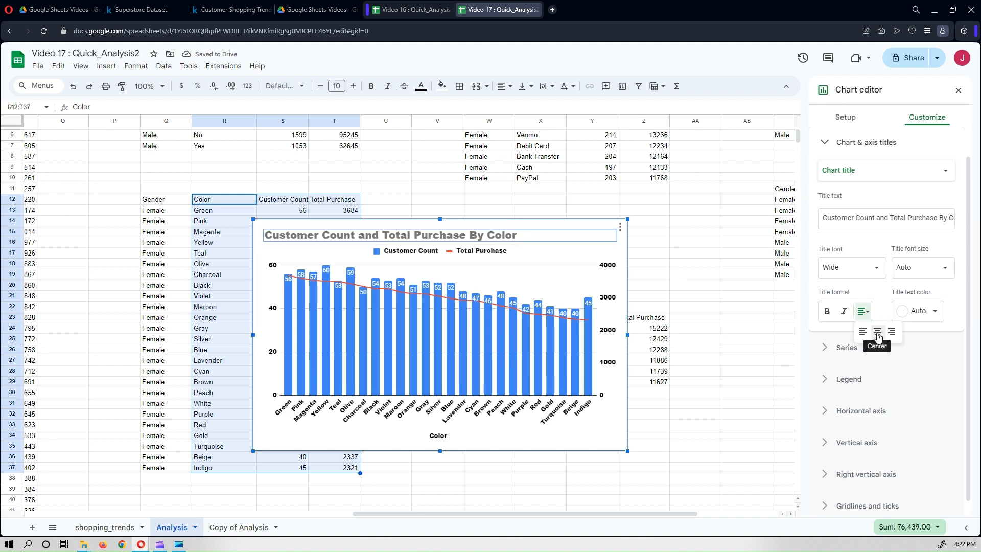
pyautogui.tripleClick(525, 236)
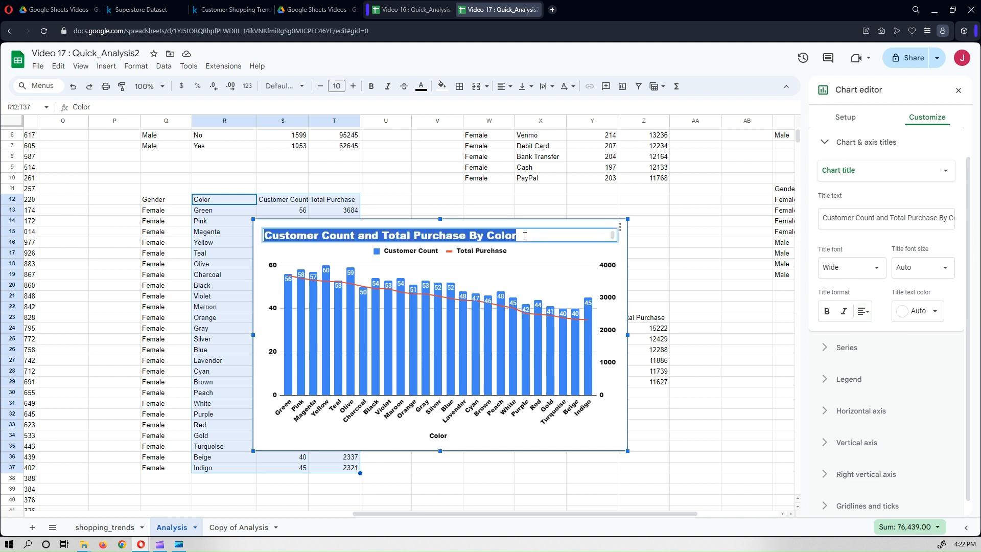
pyautogui.click(826, 311)
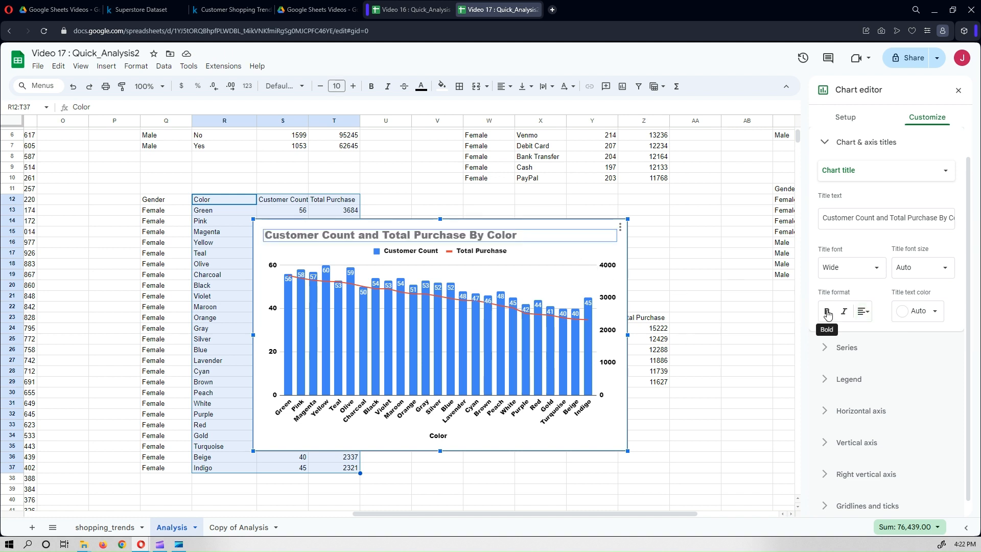
pyautogui.click(863, 311)
pyautogui.click(879, 333)
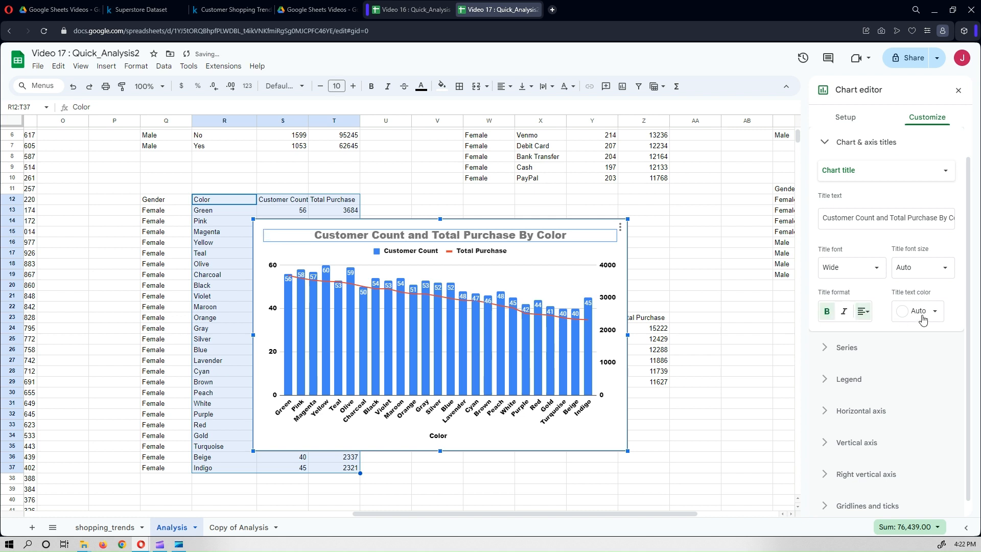
pyautogui.click(922, 313)
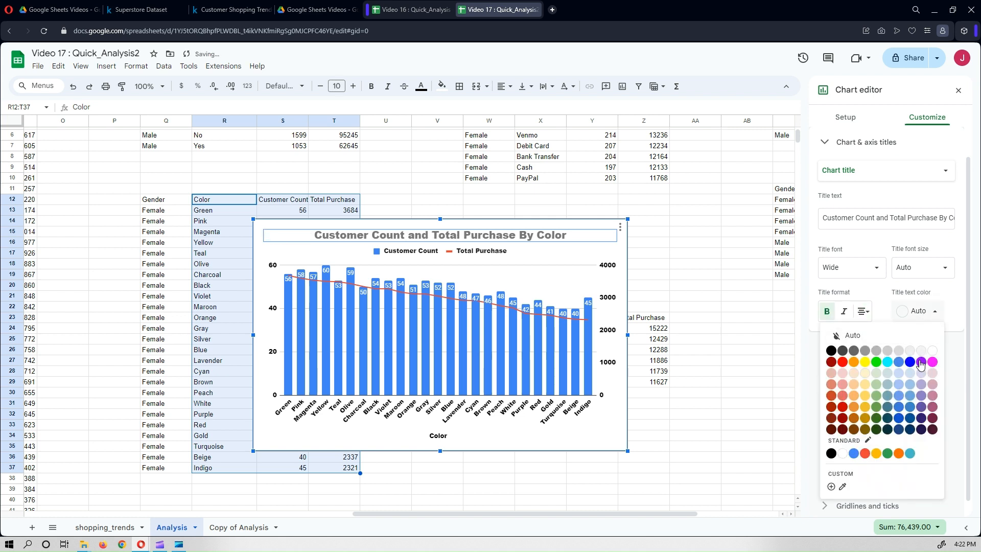
pyautogui.click(922, 362)
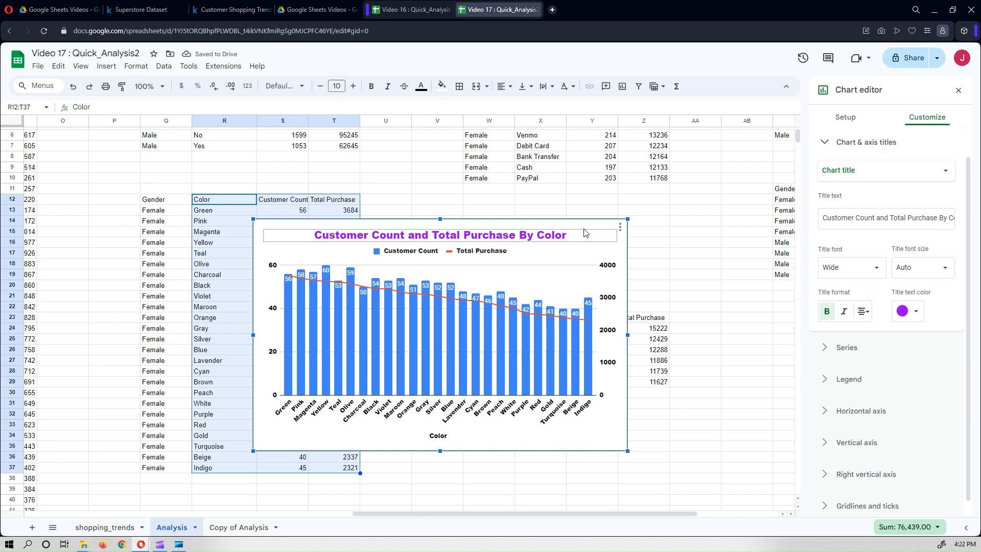
# Move the color chart aside to expose the color table, and bring it back over the table
pyautogui.moveTo(588, 225); pyautogui.dragTo(408, 257)
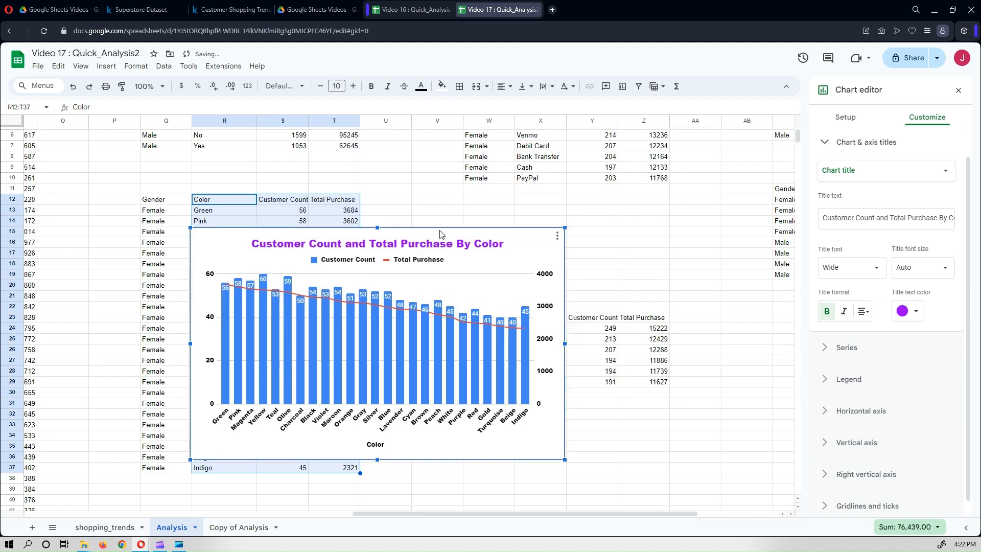
pyautogui.click(159, 203)
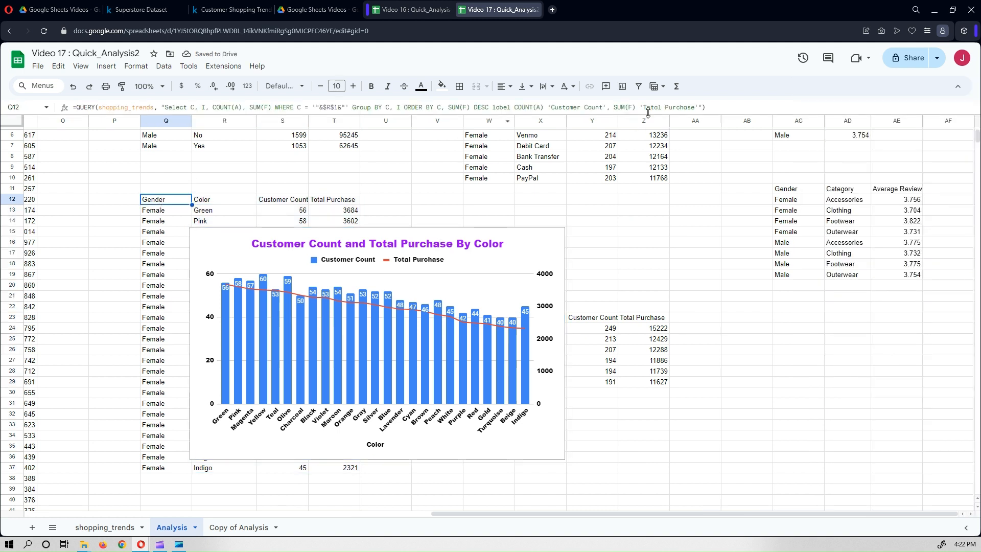
pyautogui.click(515, 237)
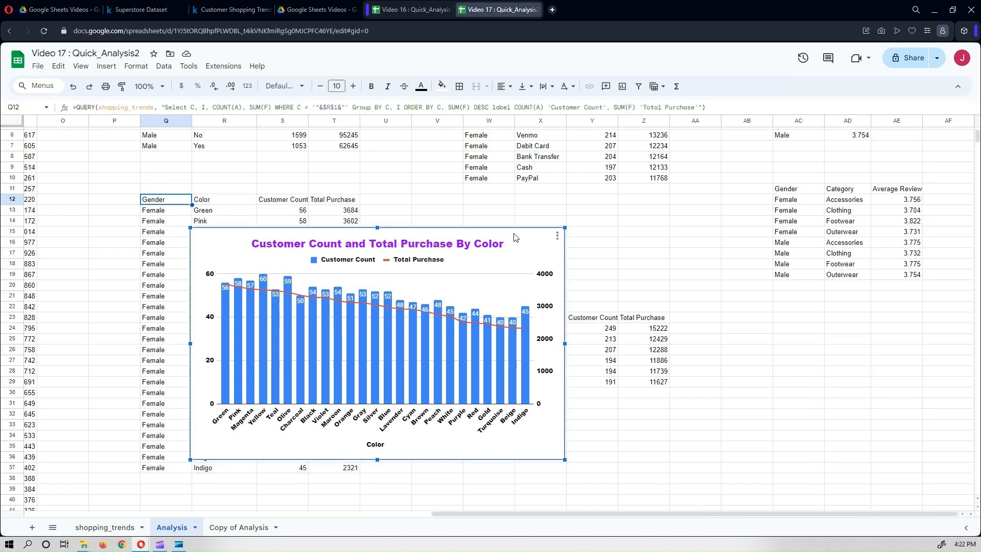
pyautogui.moveTo(515, 237); pyautogui.dragTo(550, 278)
pyautogui.moveTo(608, 250); pyautogui.dragTo(669, 220)
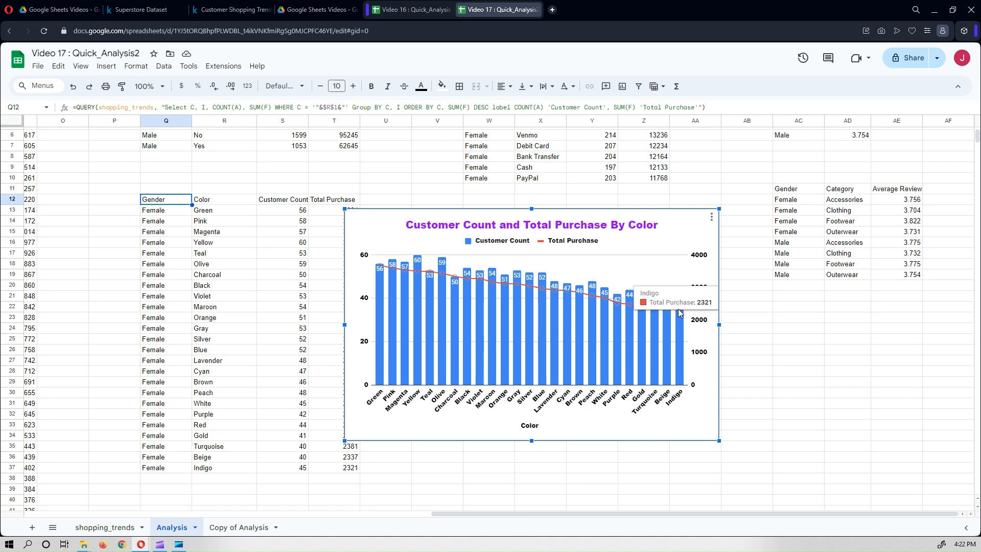
pyautogui.moveTo(674, 220); pyautogui.dragTo(459, 223)
# Set the gender dropdown in R1 to Male
pyautogui.scroll(2, 355, 186)
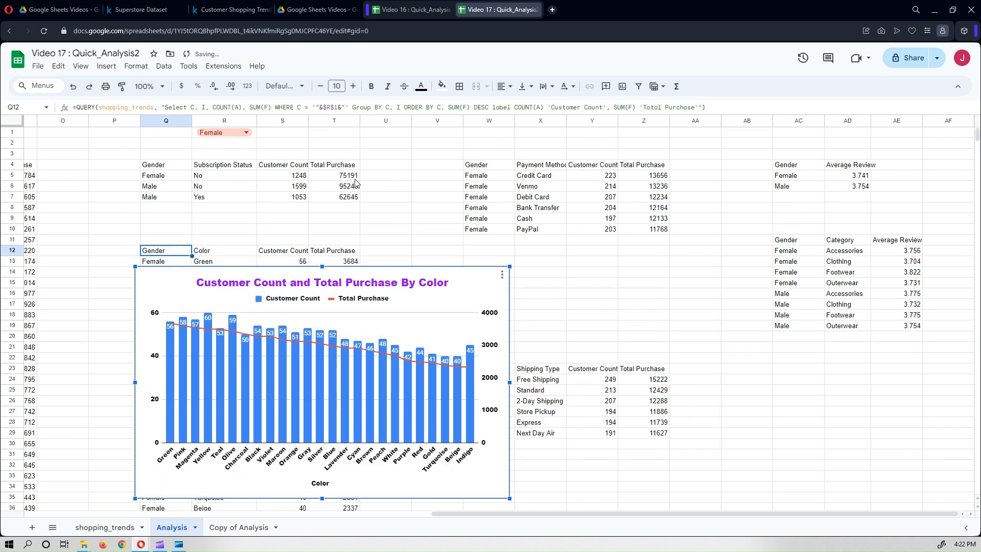
pyautogui.click(228, 135)
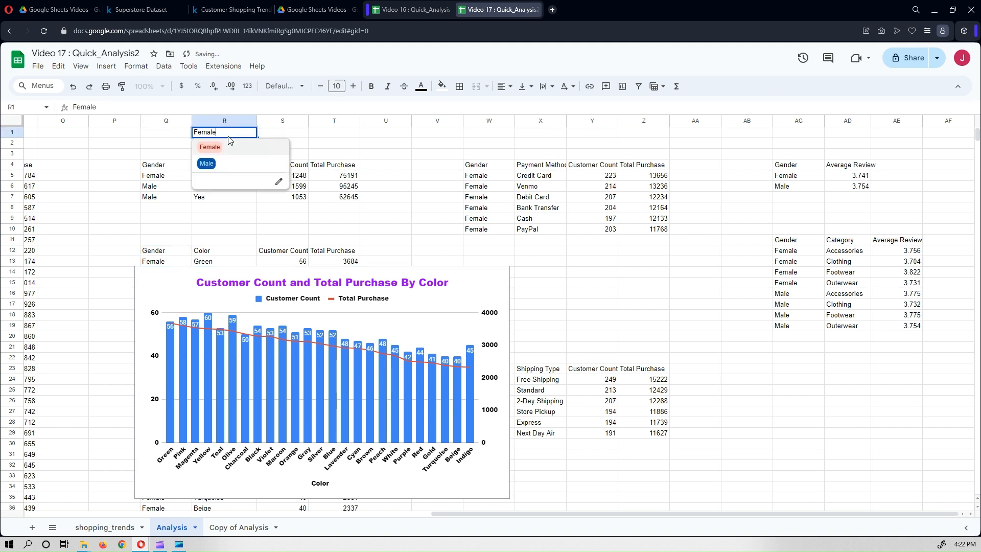
pyautogui.click(207, 163)
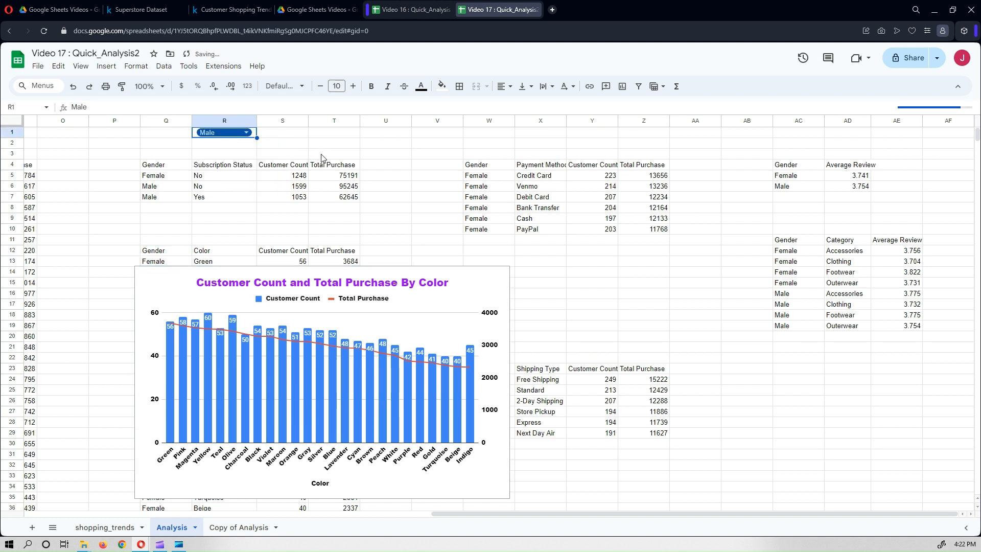
# Move the color chart up over the color table's header row
pyautogui.click(427, 275)
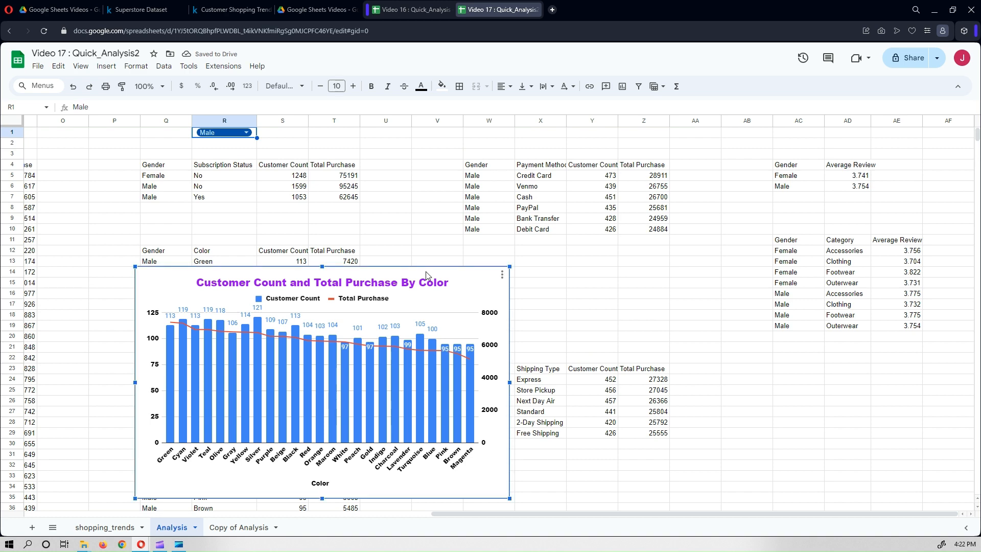
pyautogui.moveTo(427, 275); pyautogui.dragTo(418, 220)
pyautogui.scroll(-2, 436, 471)
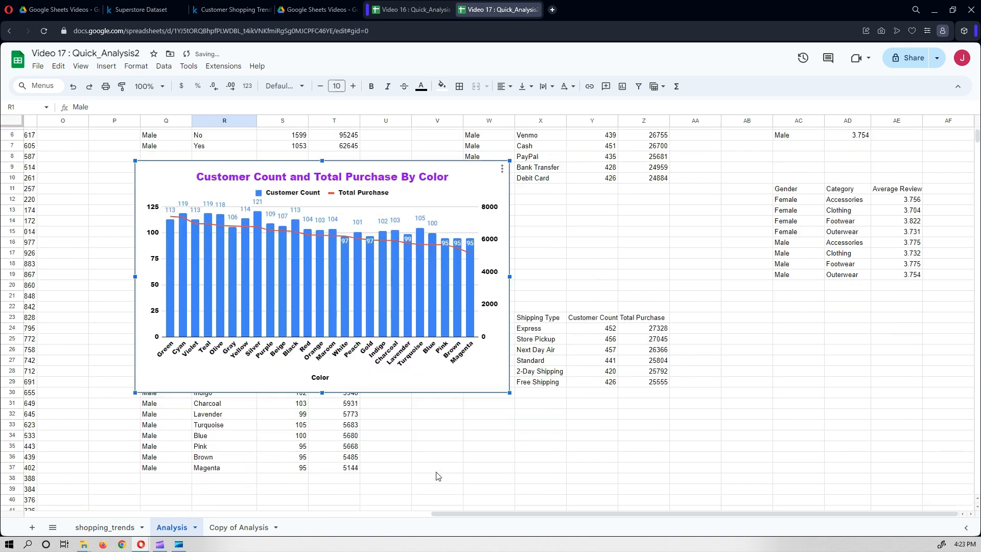
pyautogui.scroll(2, 429, 454)
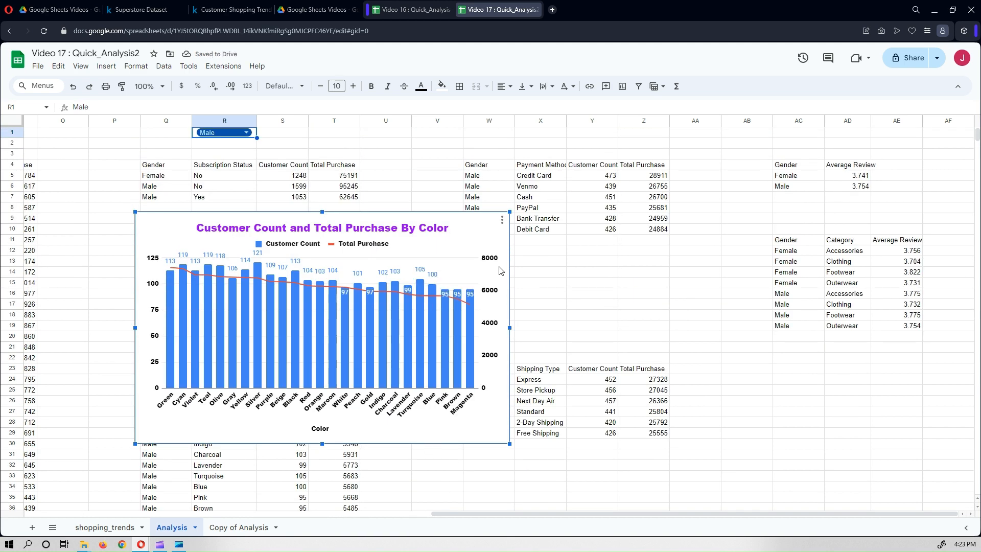
pyautogui.click(501, 221)
pyautogui.click(518, 235)
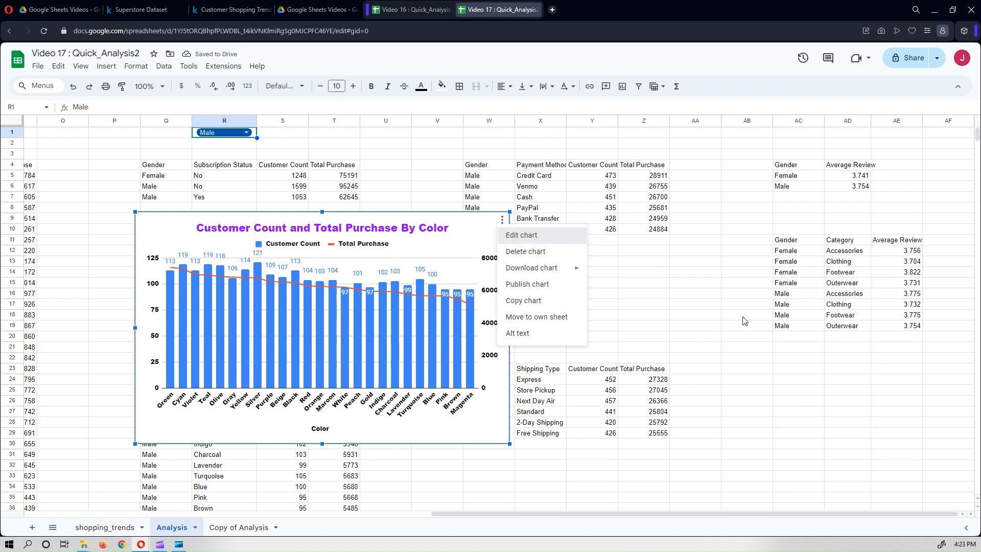
pyautogui.scroll(-3, 601, 422)
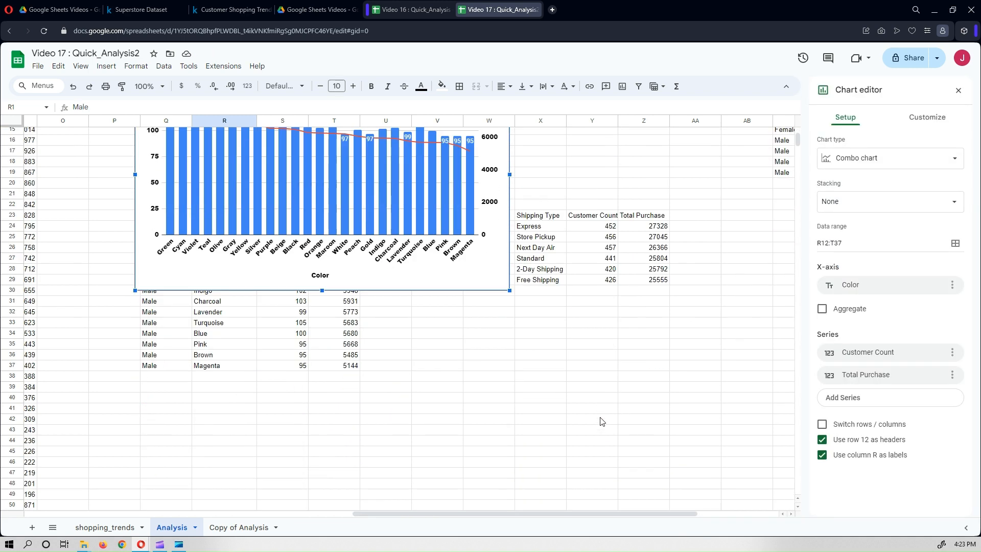
pyautogui.scroll(3, 755, 281)
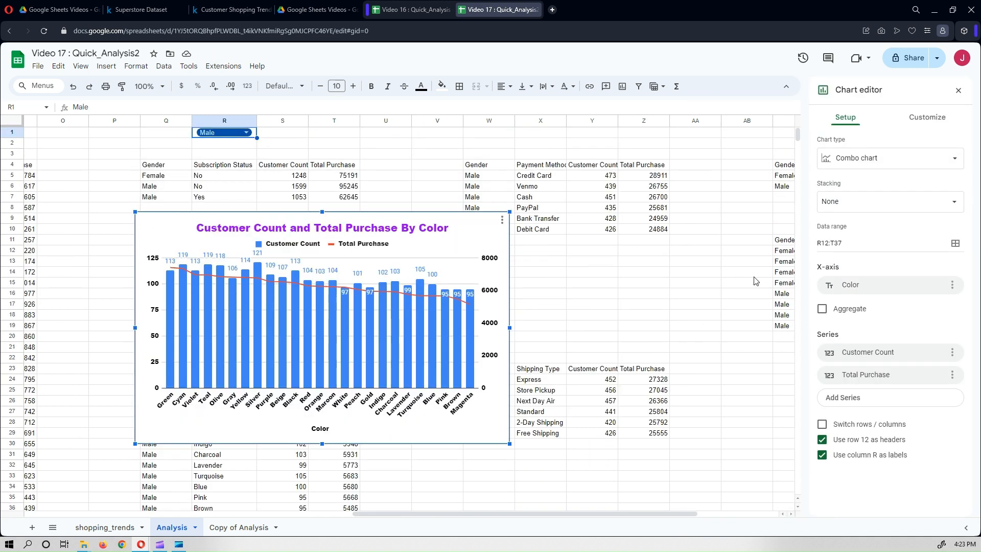
pyautogui.click(580, 296)
# Shrink the color chart and place it just below the color table's header row
pyautogui.click(445, 222)
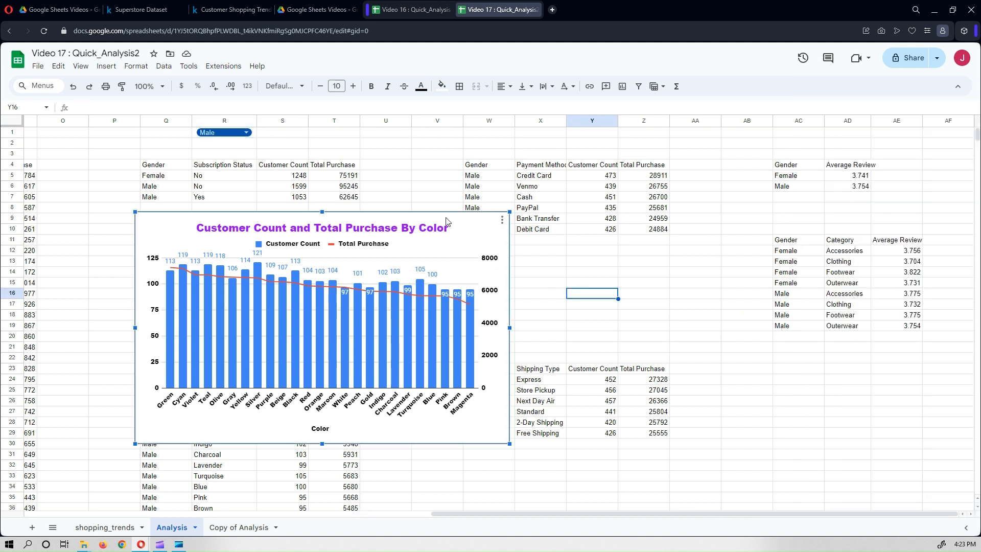
pyautogui.moveTo(509, 444); pyautogui.dragTo(459, 411)
pyautogui.moveTo(437, 222); pyautogui.dragTo(399, 270)
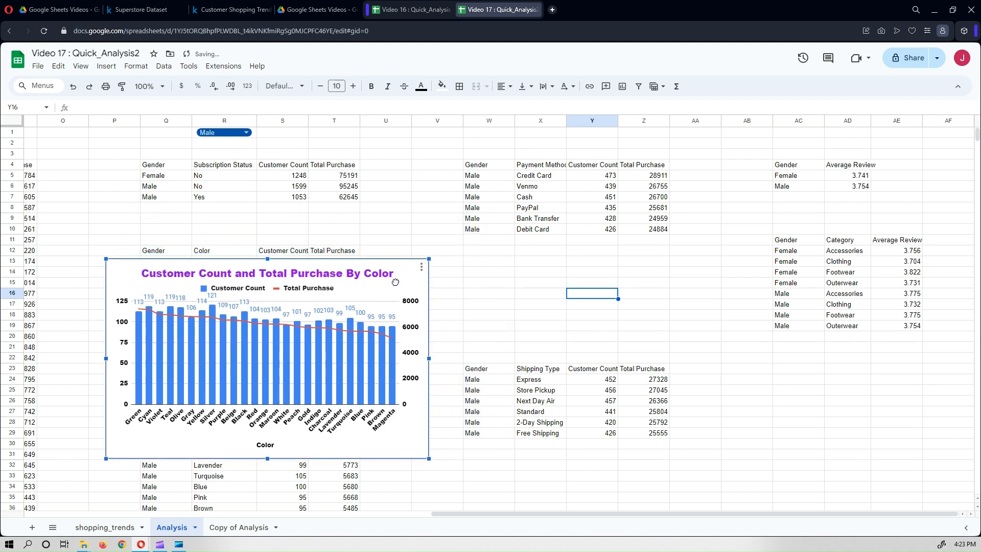
# Insert a combo chart from the payment method, customer count and total purchase data in X4:Z10
pyautogui.moveTo(531, 165); pyautogui.dragTo(646, 229)
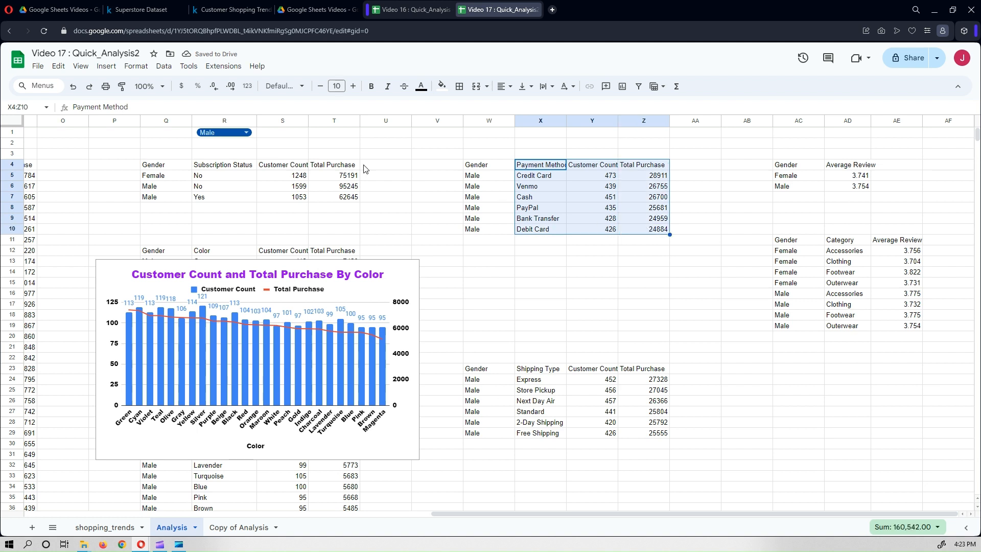
pyautogui.click(107, 66)
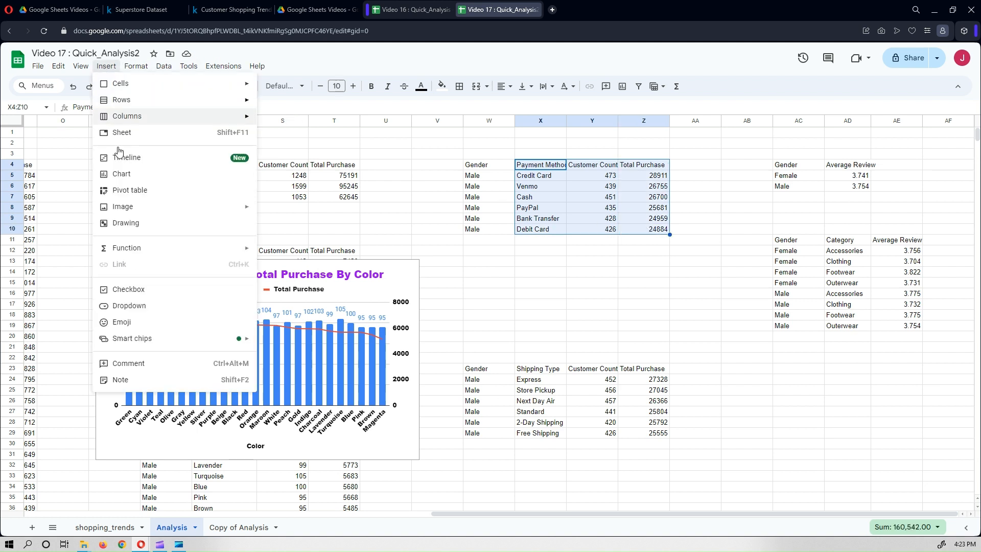
pyautogui.click(130, 175)
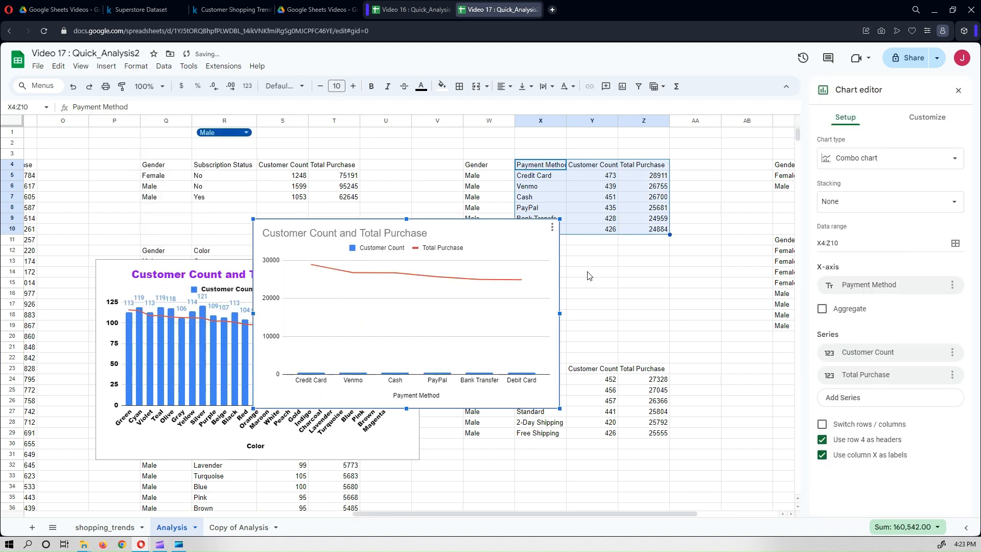
# Set the payment method chart's font to Wide in its chart style
pyautogui.click(935, 117)
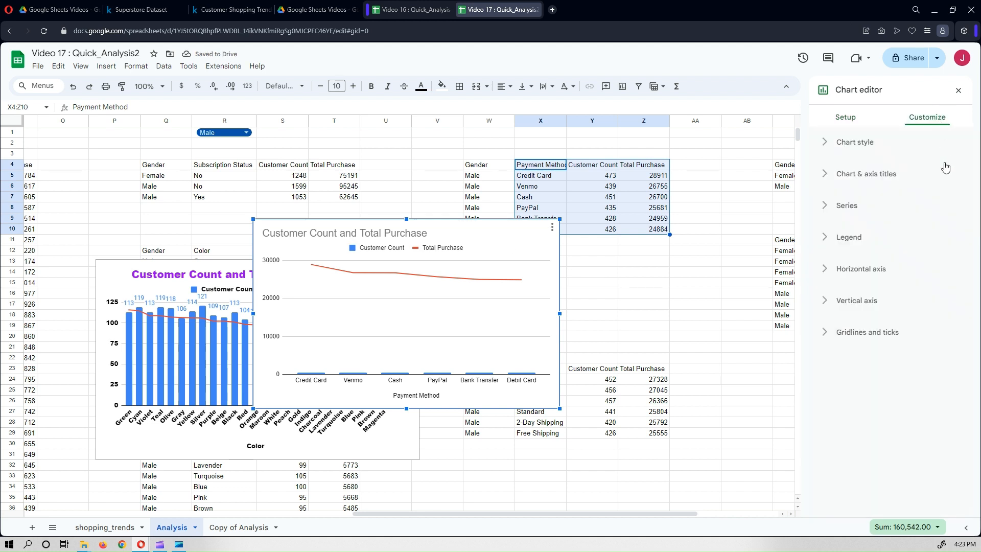
pyautogui.click(868, 142)
pyautogui.click(926, 183)
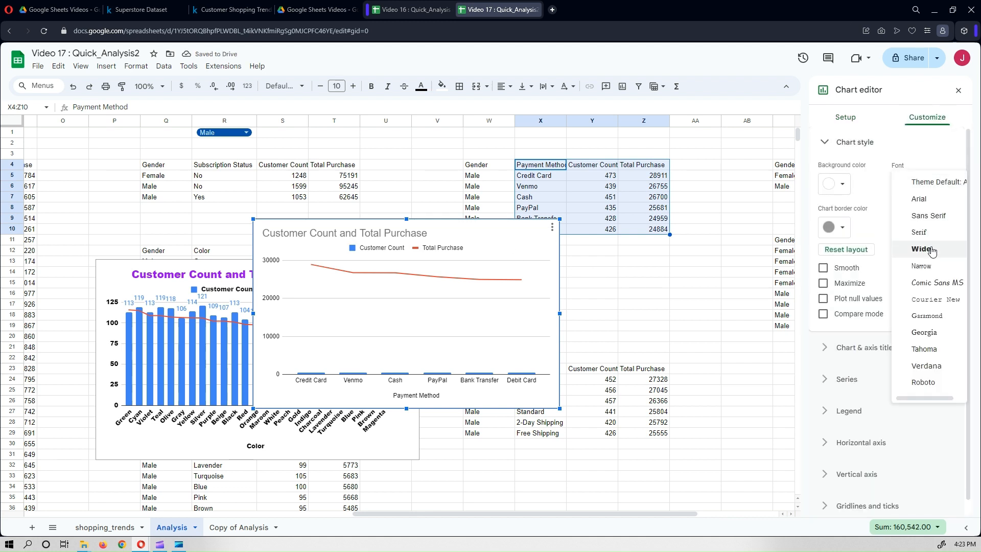
pyautogui.click(932, 250)
# Turn on data labels for the Customer Count series of the payment method chart
pyautogui.scroll(-1, 906, 299)
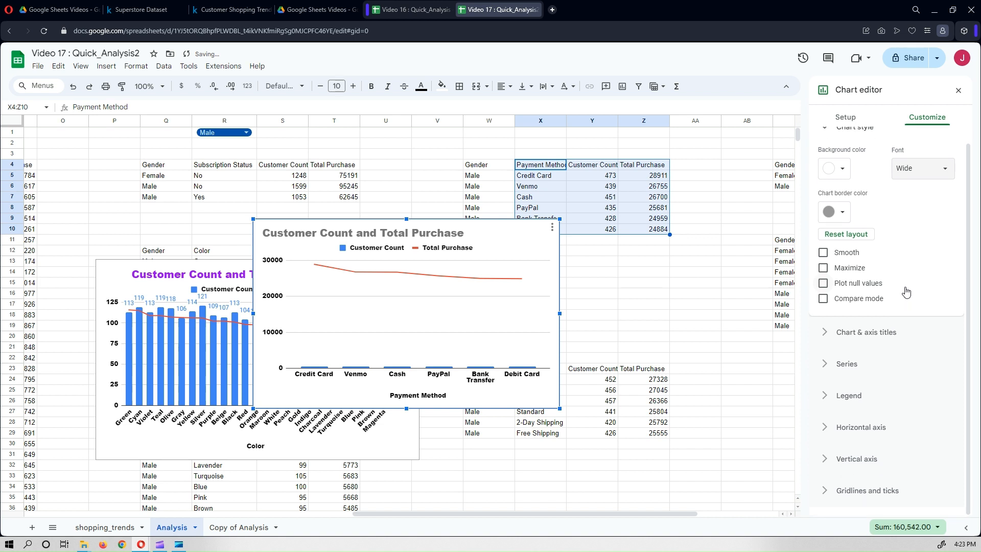
pyautogui.click(846, 363)
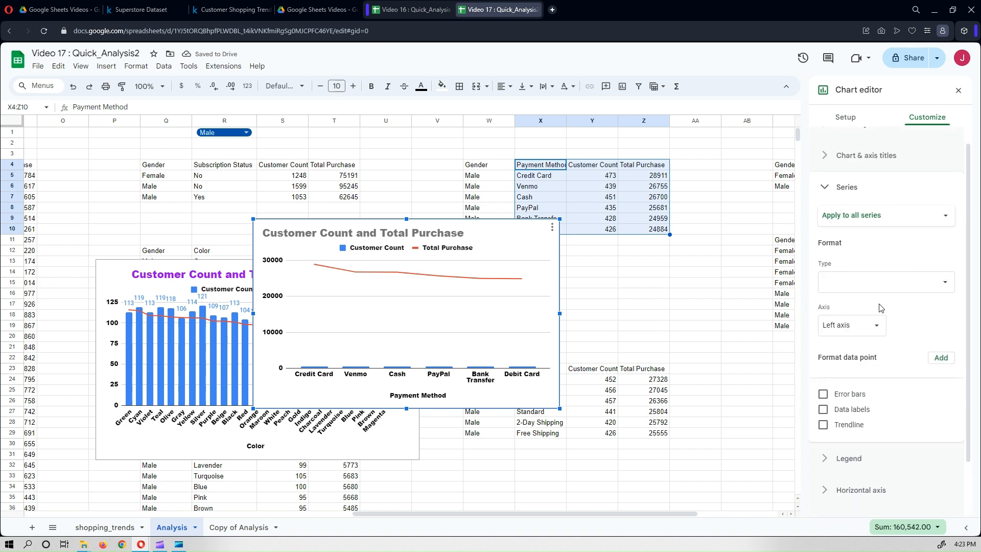
pyautogui.scroll(1, 863, 205)
pyautogui.click(864, 203)
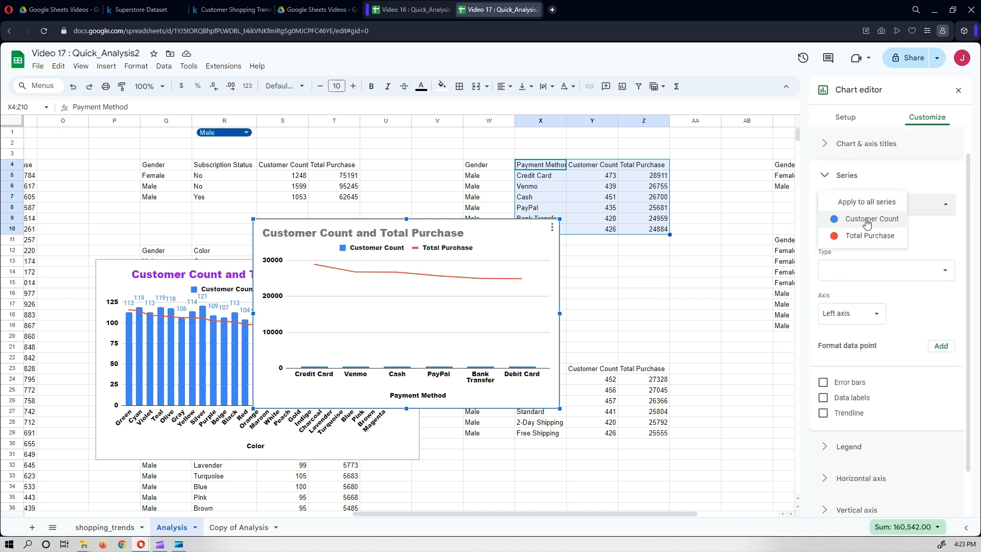
pyautogui.click(865, 219)
pyautogui.click(823, 484)
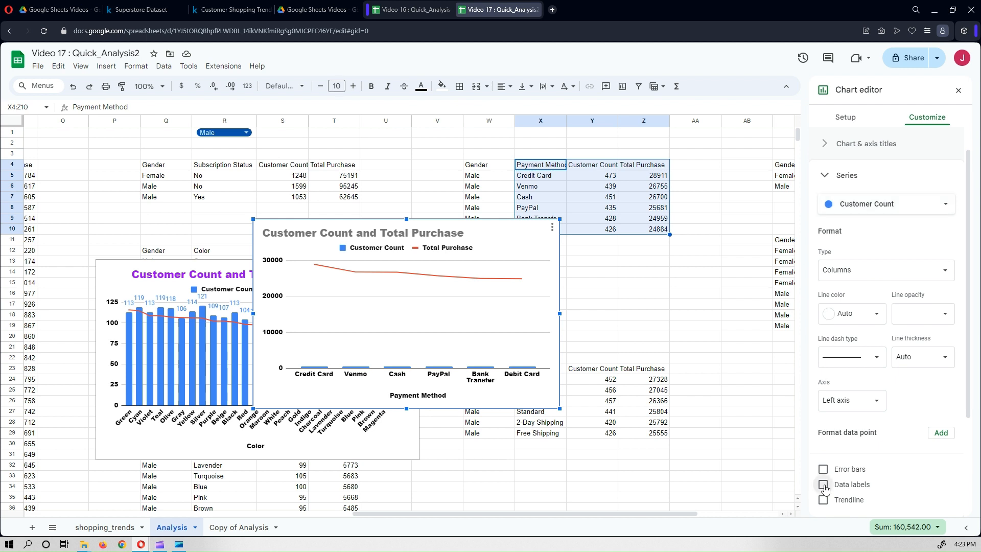
# Assign the payment method chart's Total Purchase series to the right axis
pyautogui.click(870, 213)
pyautogui.click(870, 219)
pyautogui.scroll(-4, 855, 307)
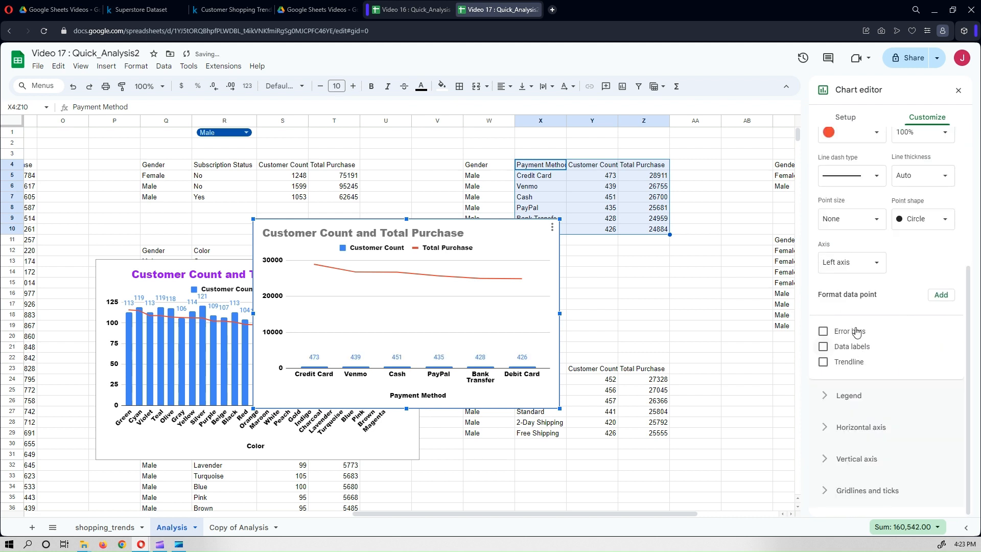
pyautogui.click(854, 257)
pyautogui.click(853, 279)
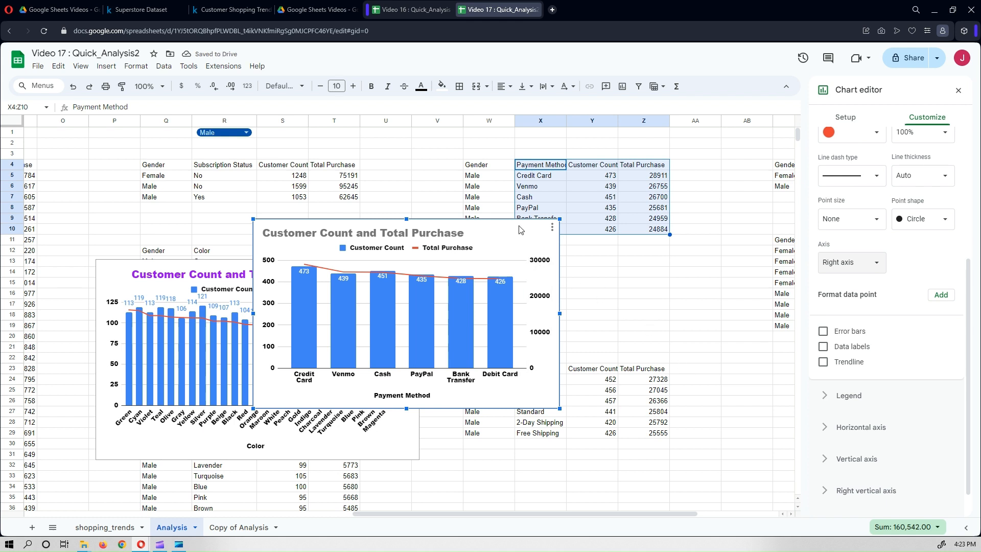
# Make the payment method chart's title bold, centered and purple
pyautogui.doubleClick(332, 235)
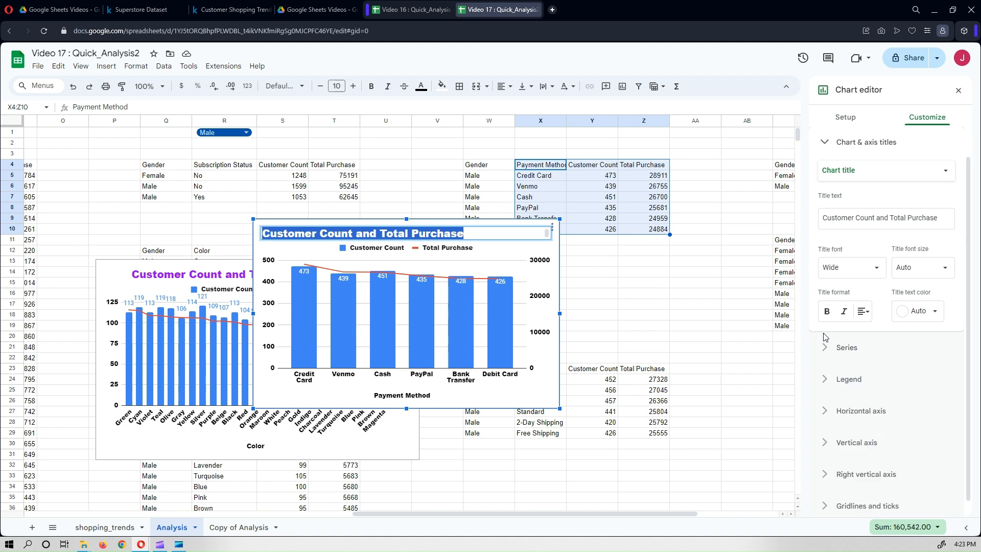
pyautogui.click(826, 313)
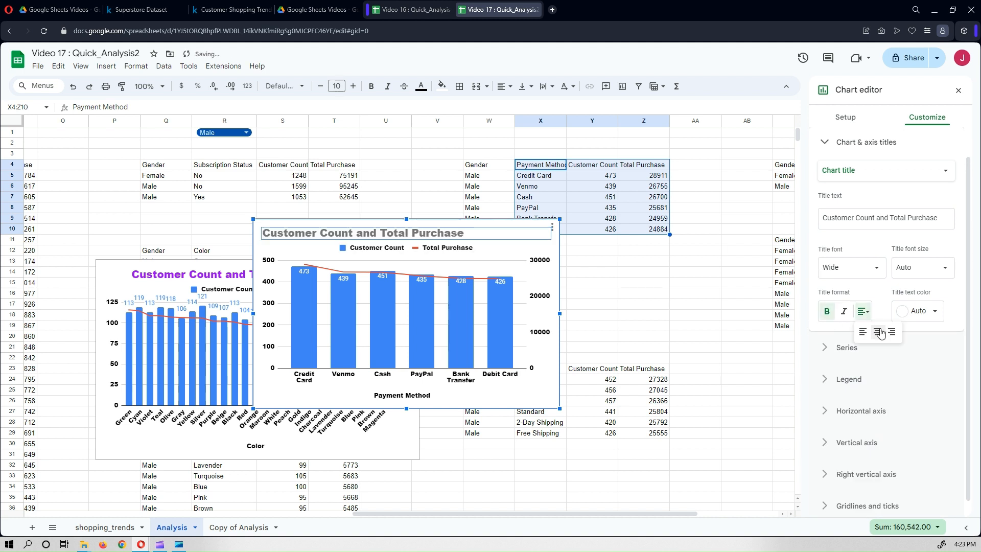
pyautogui.click(926, 313)
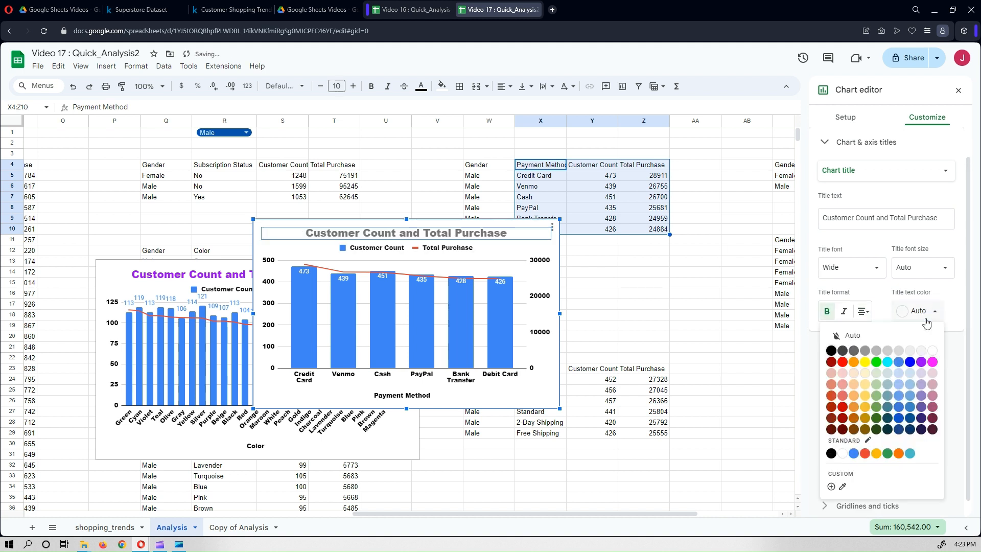
pyautogui.click(921, 362)
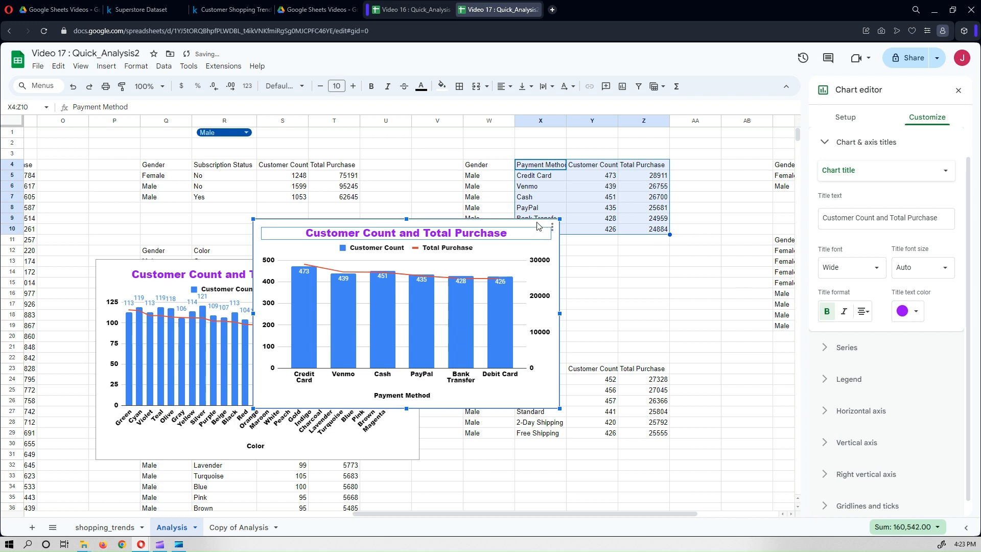
# Move the payment method chart clear of the color chart and retitle it "Customer Count and Total Purchase by Payment Method"
pyautogui.moveTo(538, 226); pyautogui.dragTo(703, 202)
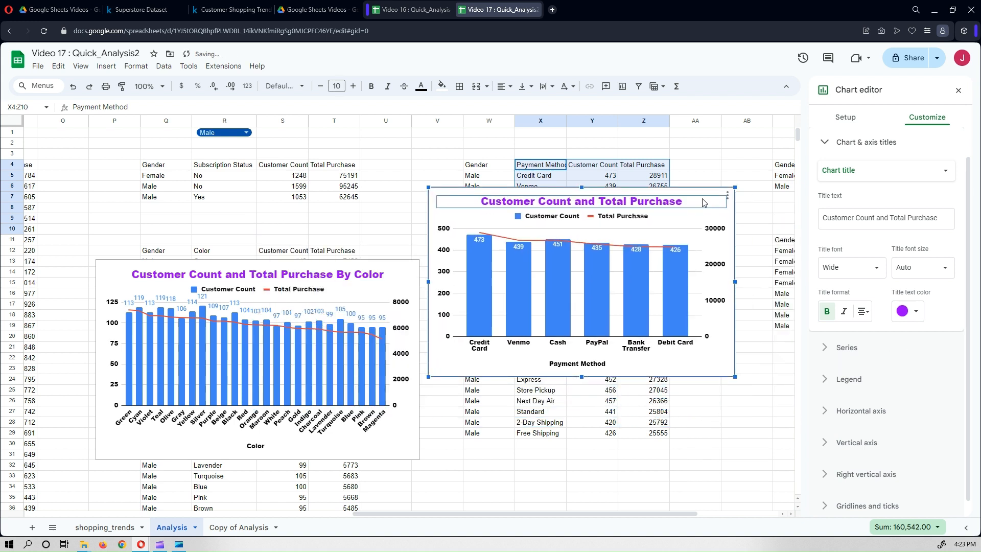
pyautogui.doubleClick(699, 203)
pyautogui.write('b')
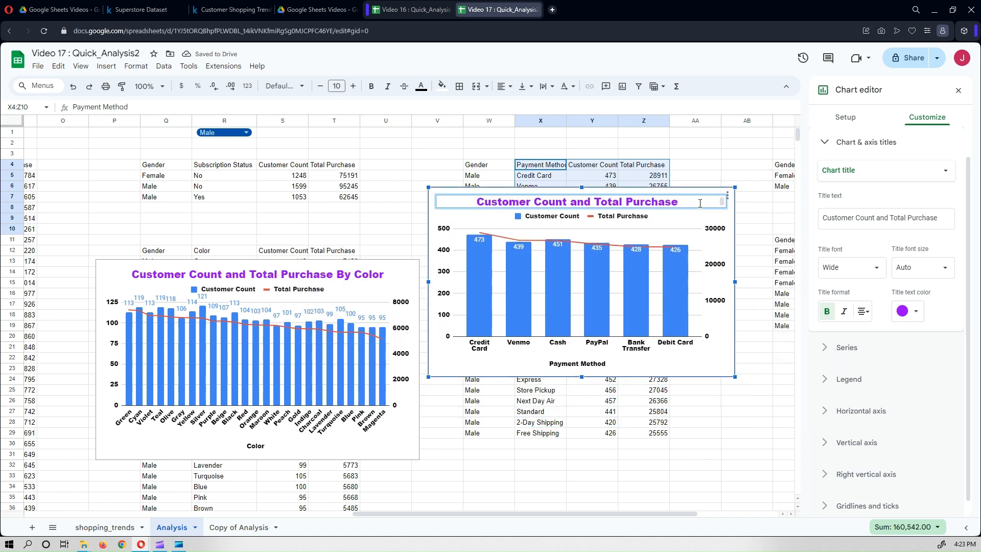
pyautogui.write('y Paymen')
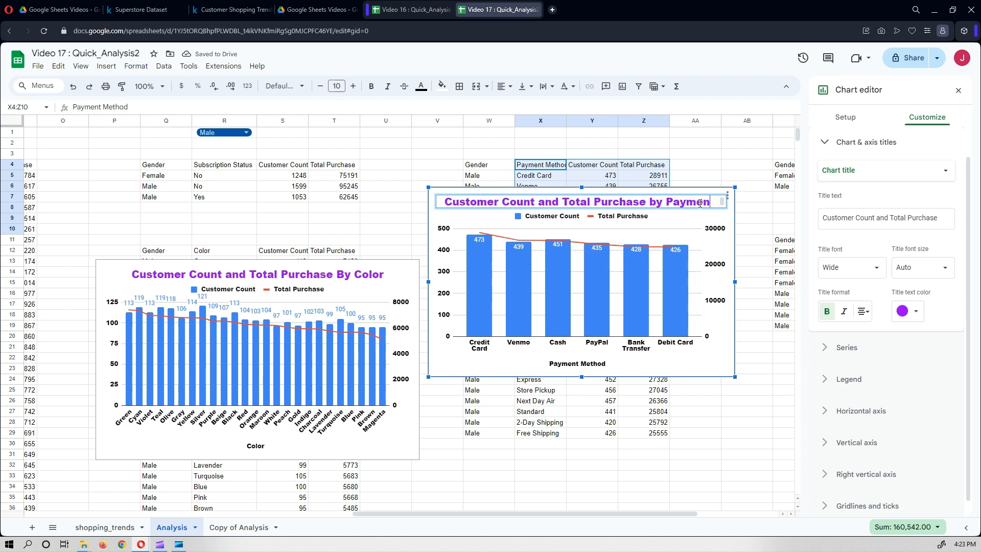
pyautogui.write('t Method')
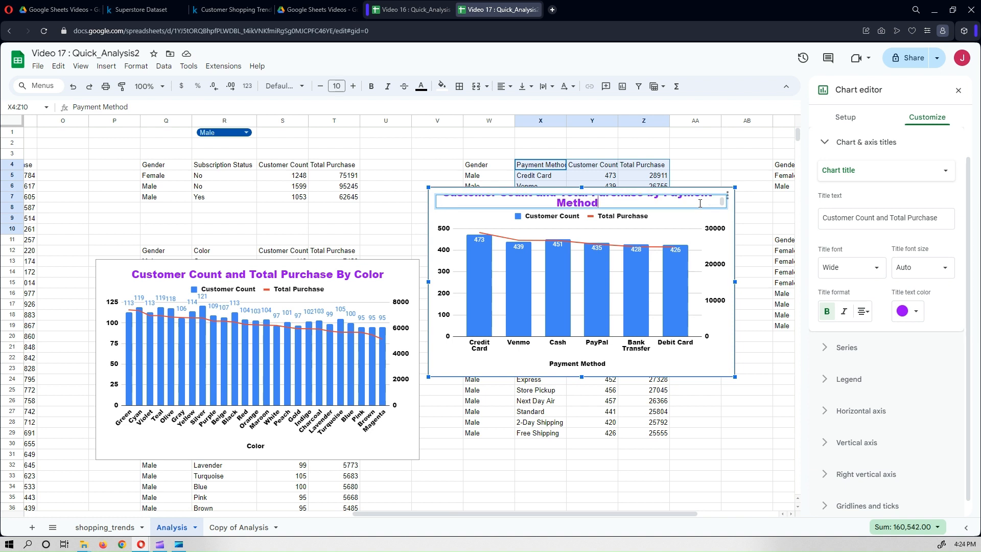
pyautogui.press('Return')
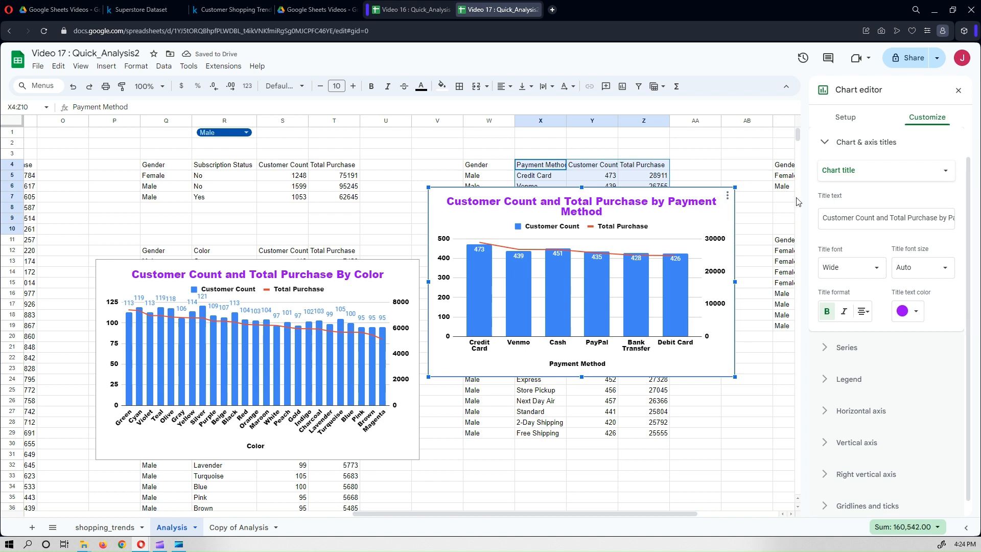
# Close the chart editor and place the payment method chart beside its table, starting at column AA
pyautogui.click(959, 91)
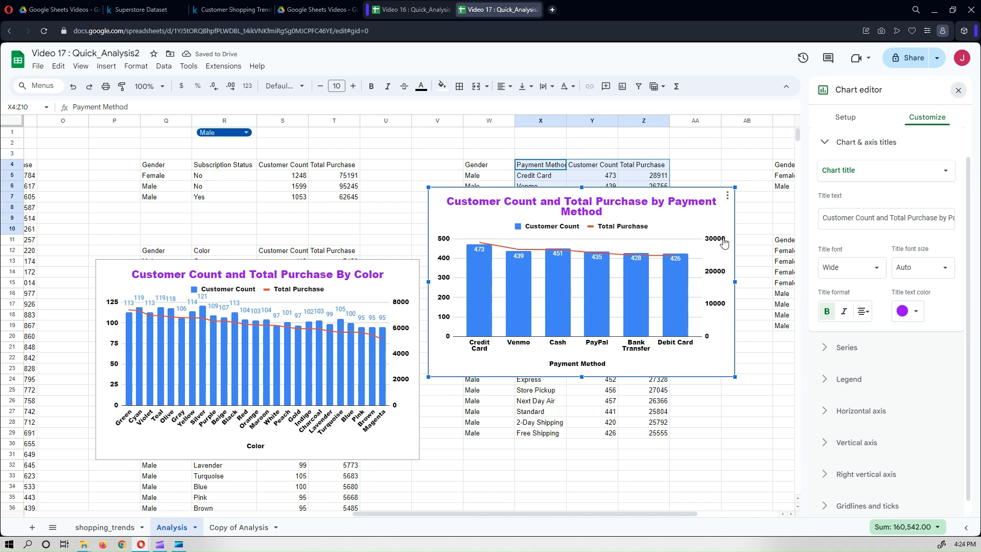
pyautogui.click(715, 196)
pyautogui.moveTo(733, 195); pyautogui.dragTo(964, 173)
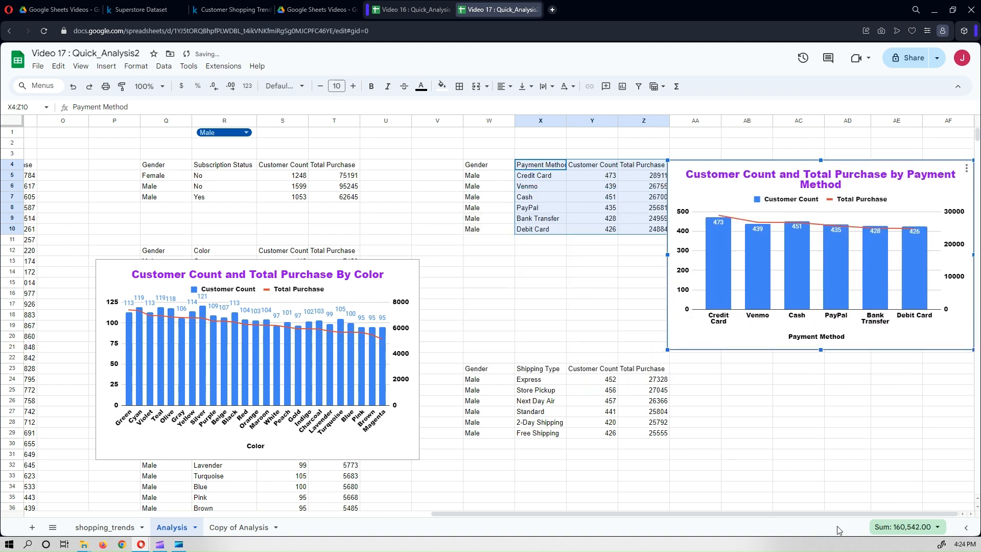
# Insert six columns to the right of columns AA to AF
pyautogui.click(686, 127)
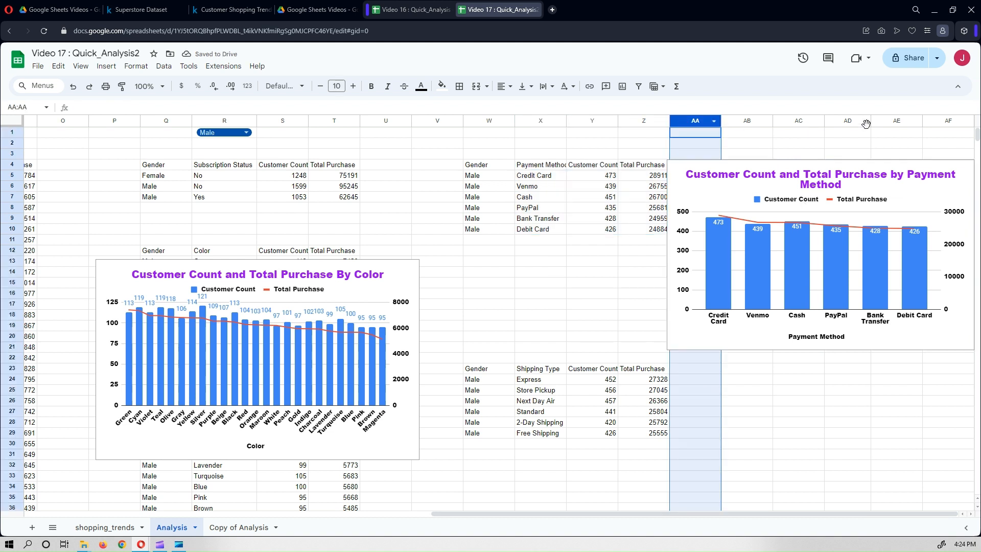
pyautogui.keyDown('shift'); pyautogui.click(934, 123); pyautogui.keyUp('shift')
pyautogui.rightClick(935, 123)
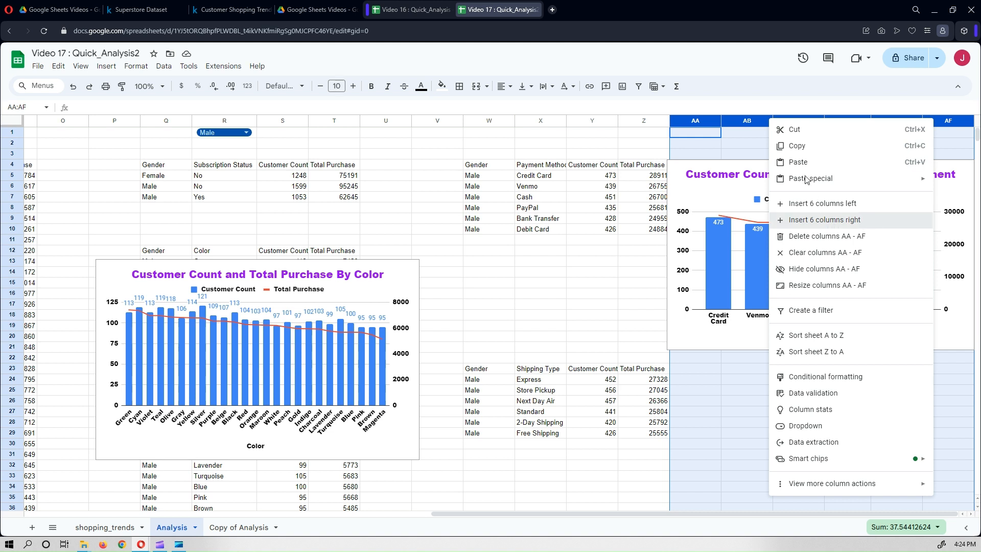
pyautogui.click(867, 221)
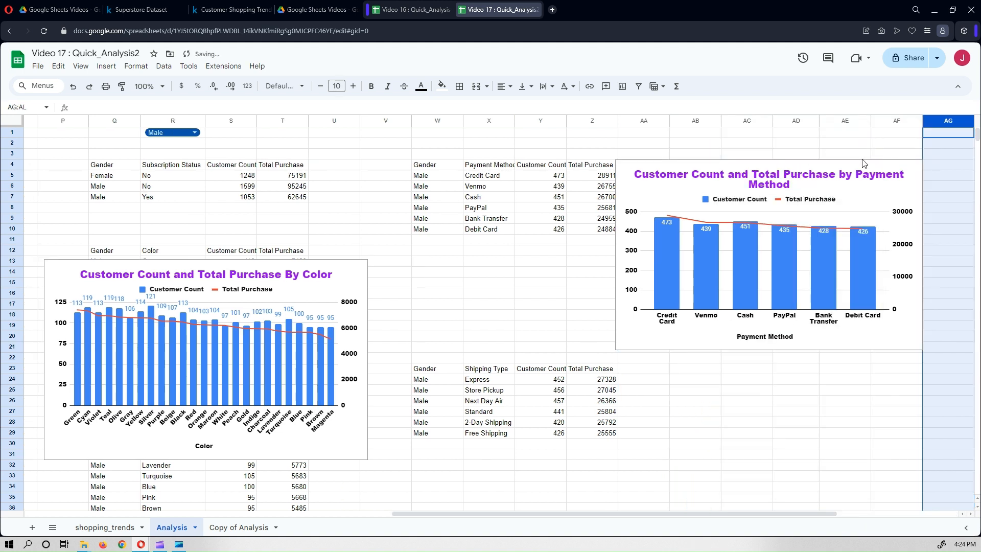
# Move the payment method chart up so its upper edge sits at row 1
pyautogui.click(800, 436)
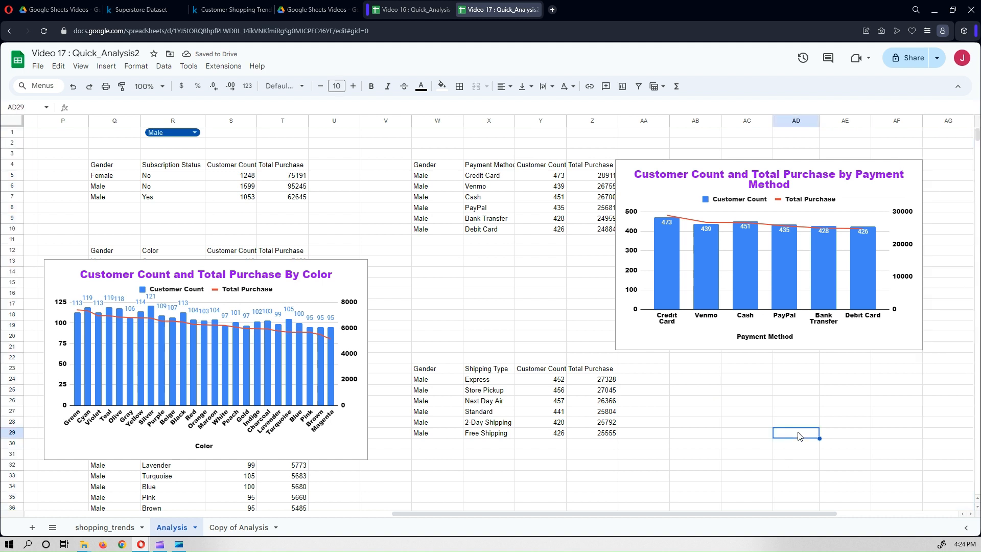
pyautogui.moveTo(818, 162); pyautogui.dragTo(825, 131)
# Insert a combo chart from the shipping type, customer count and total purchase data in X23:Z29
pyautogui.scroll(-2, 572, 360)
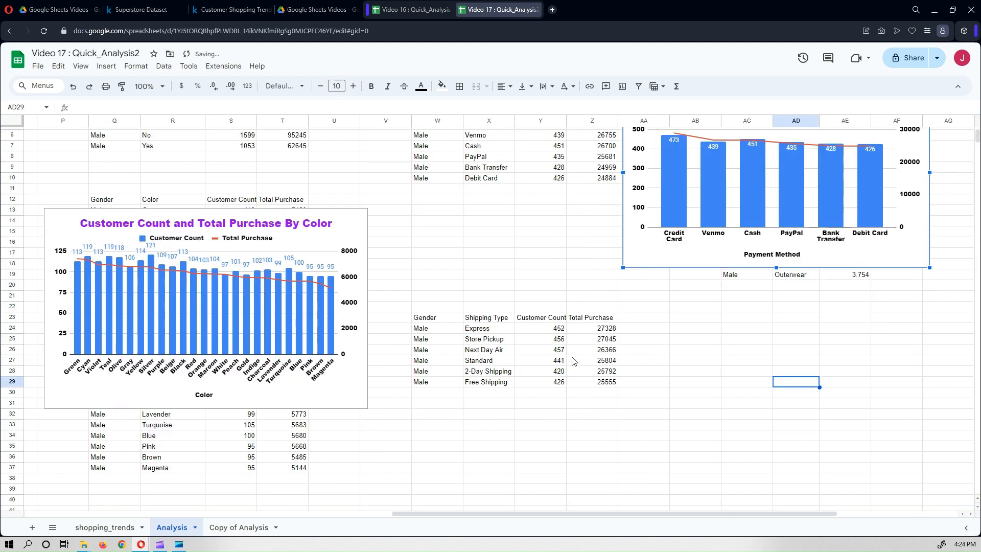
pyautogui.moveTo(486, 320); pyautogui.dragTo(577, 389)
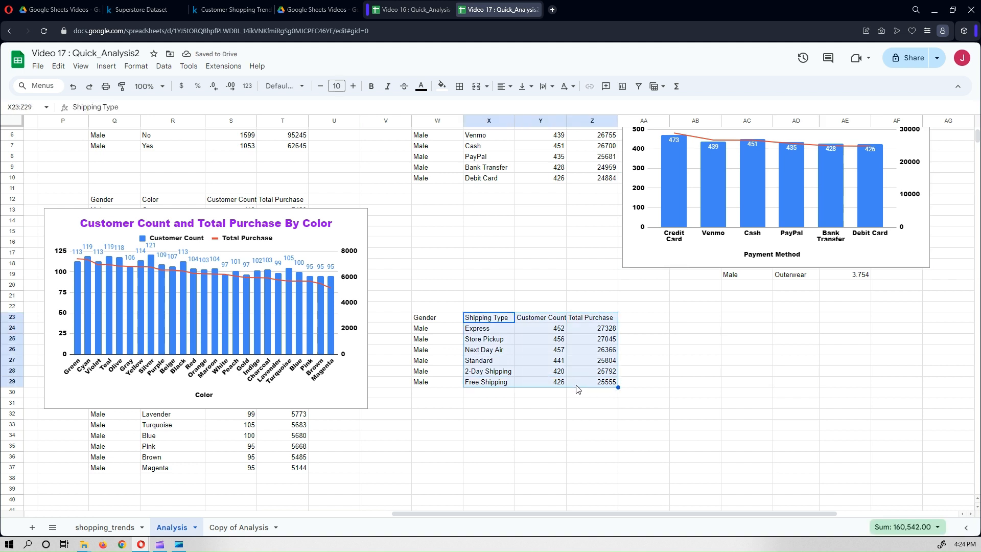
pyautogui.click(106, 66)
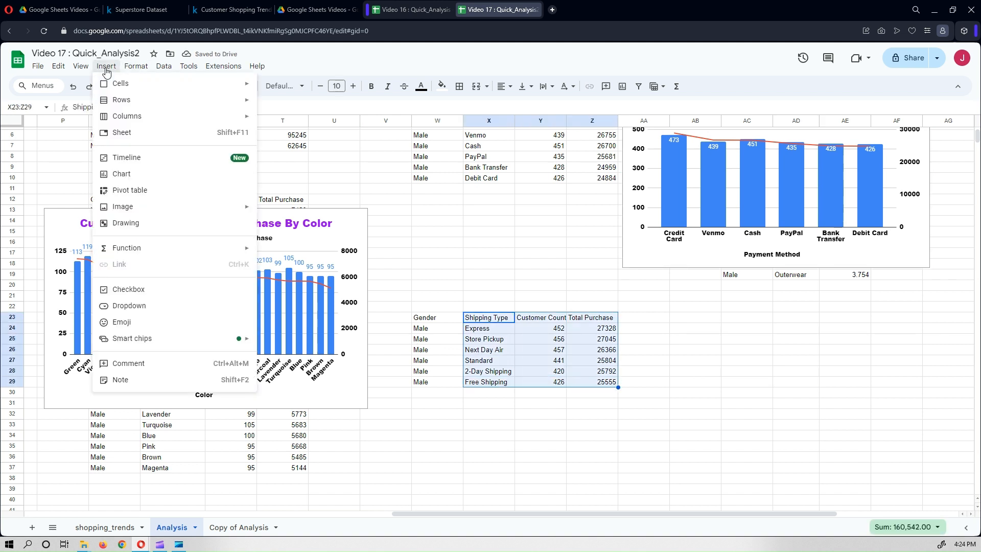
pyautogui.click(126, 174)
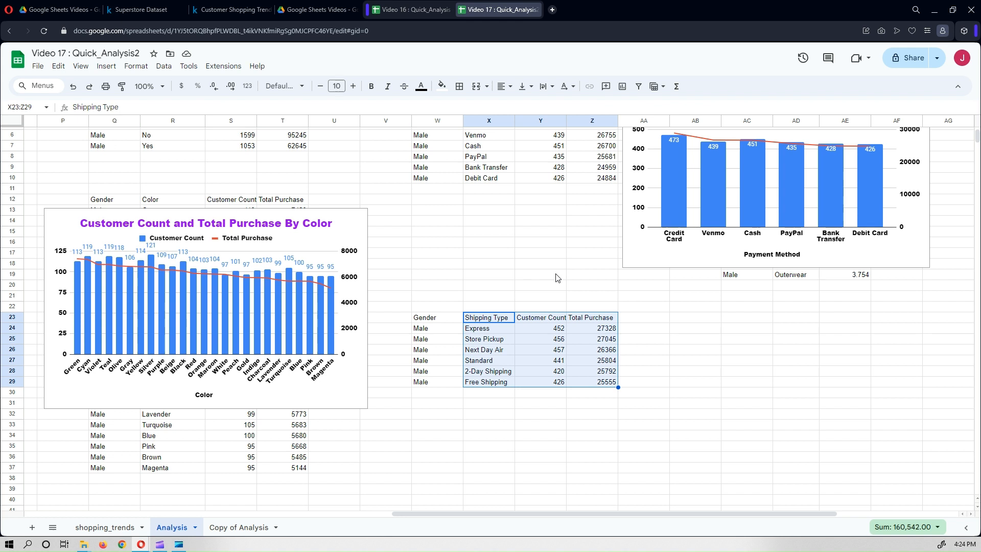
# Set the shipping type chart's font to Wide in its chart style
pyautogui.click(927, 117)
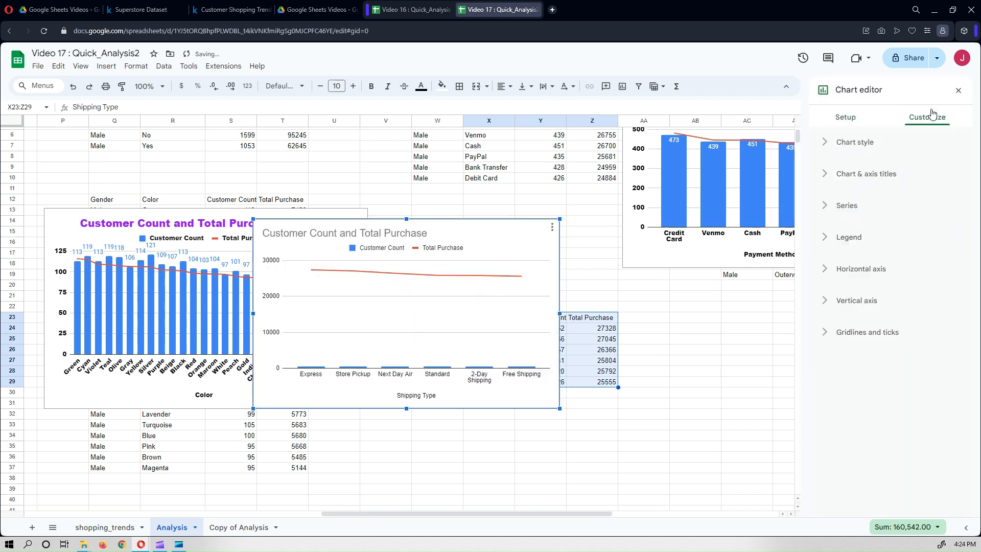
pyautogui.click(905, 148)
pyautogui.click(924, 185)
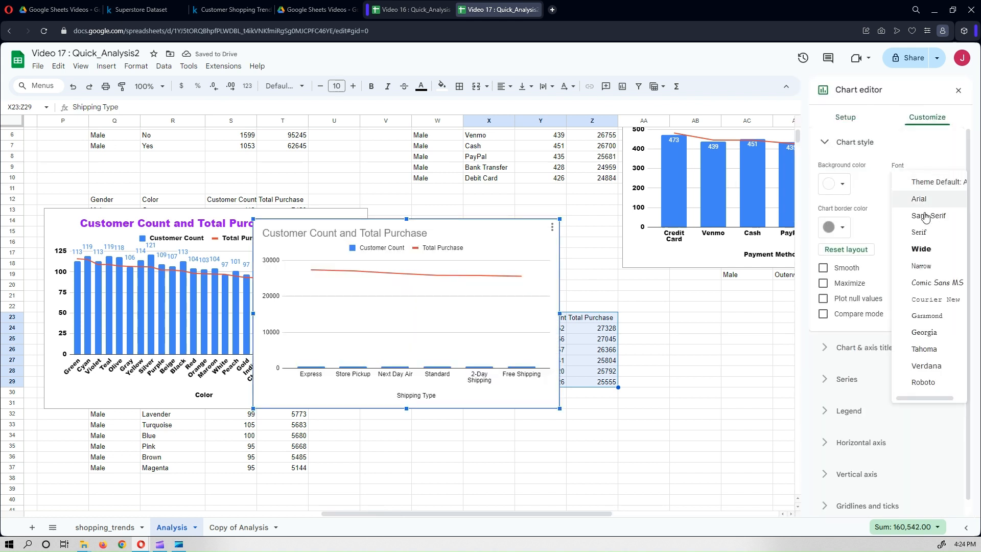
pyautogui.click(925, 250)
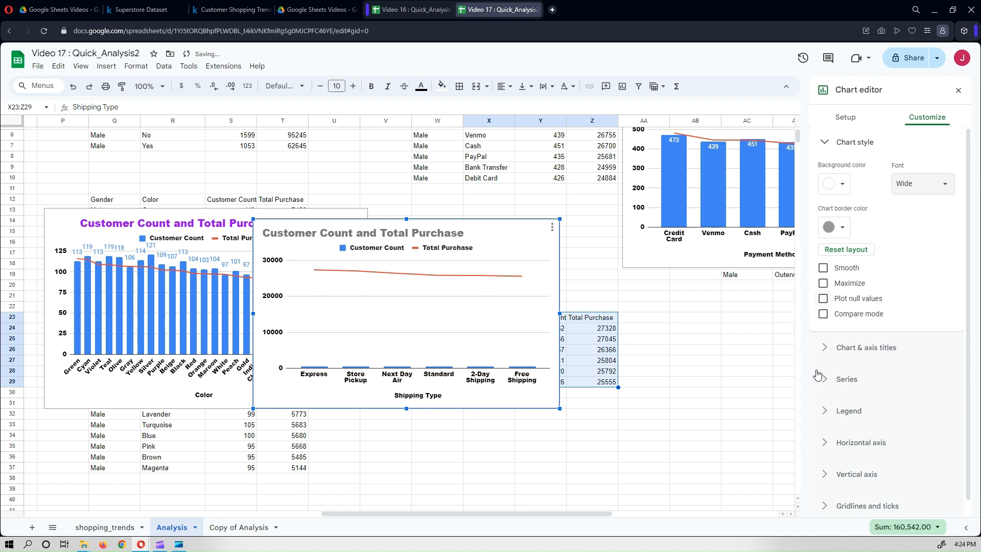
# Turn on data labels for the Customer Count series of the shipping type chart
pyautogui.click(852, 381)
pyautogui.click(869, 155)
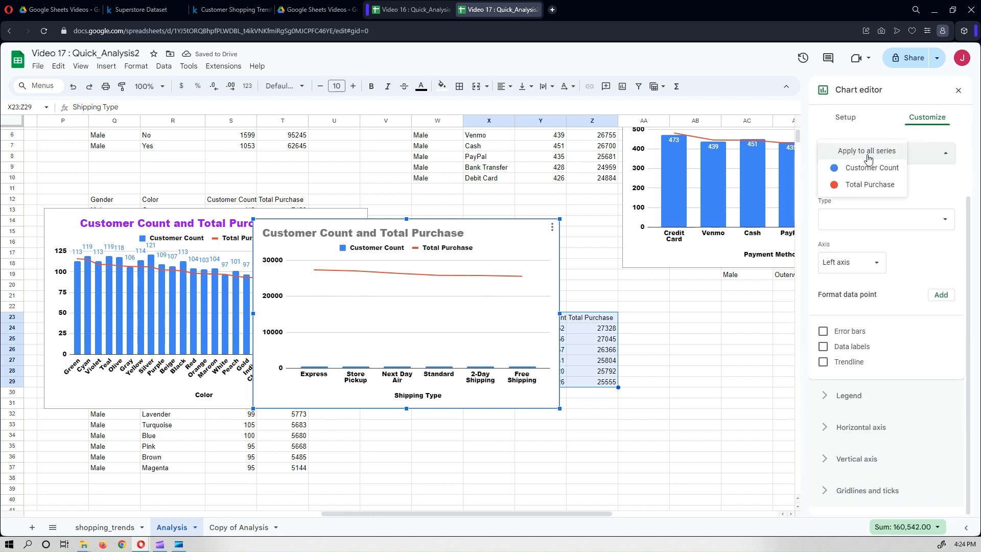
pyautogui.click(868, 168)
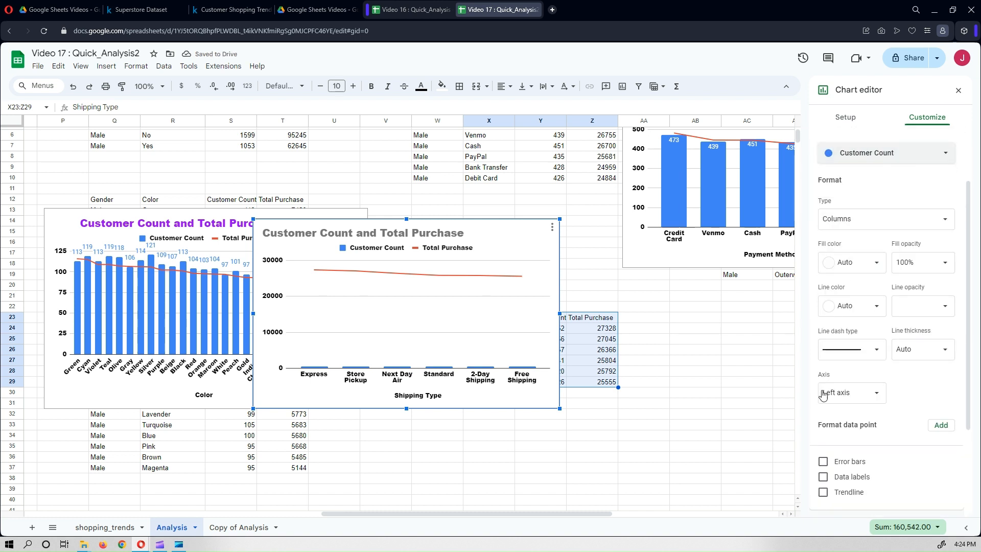
pyautogui.click(824, 476)
# Assign the shipping type chart's Total Purchase series to the right axis
pyautogui.click(910, 154)
pyautogui.click(884, 167)
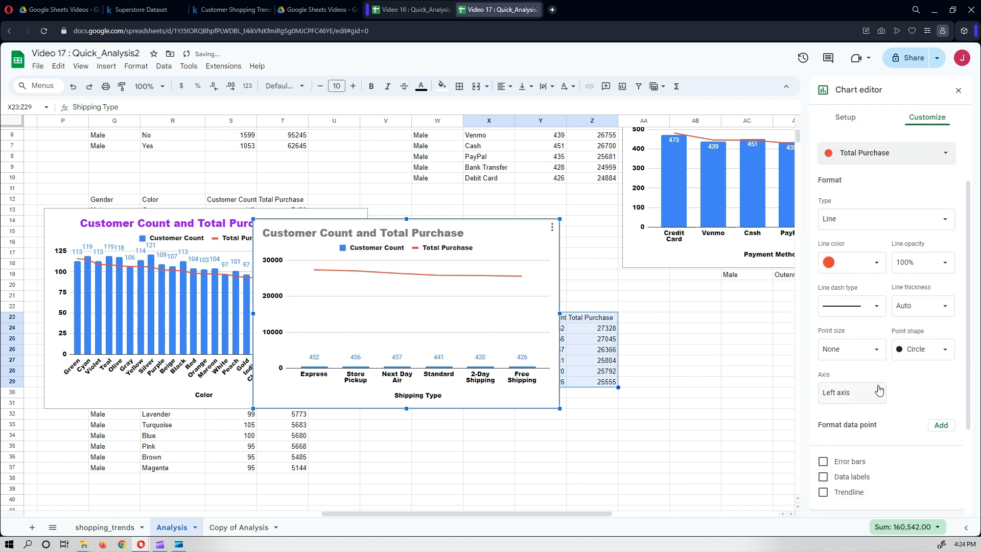
pyautogui.scroll(-2, 878, 390)
pyautogui.click(863, 290)
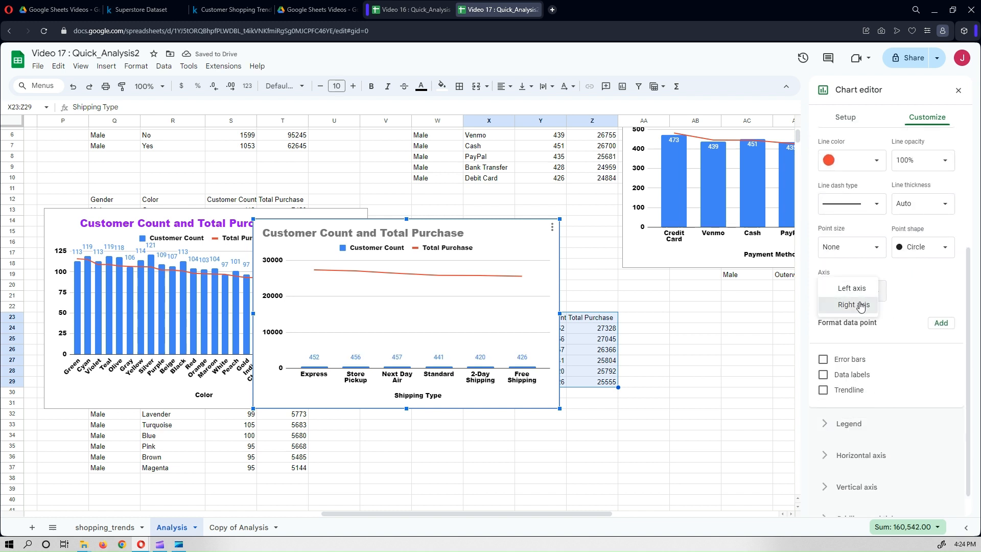
pyautogui.click(860, 306)
# Make the shipping type chart's title bold and center-aligned
pyautogui.scroll(4, 912, 314)
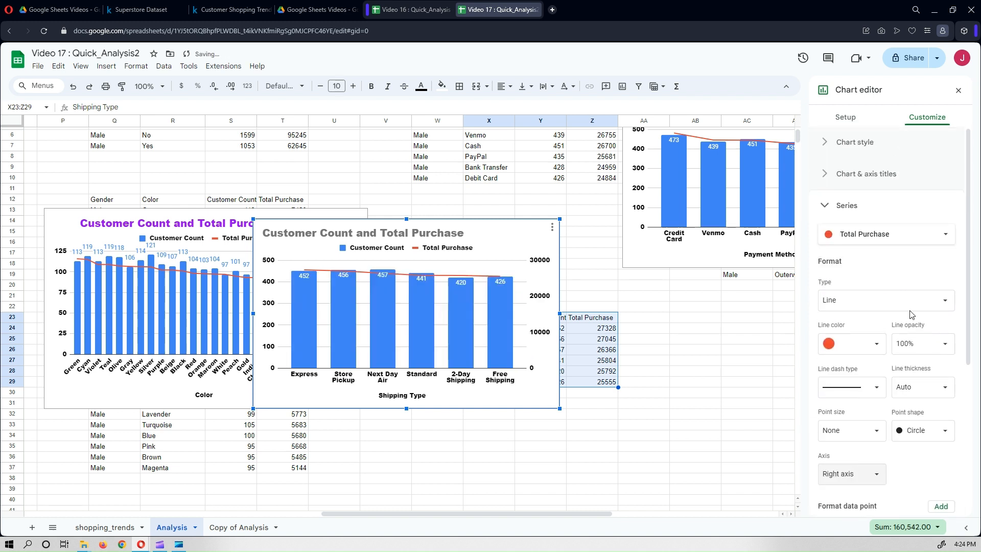
pyautogui.click(468, 236)
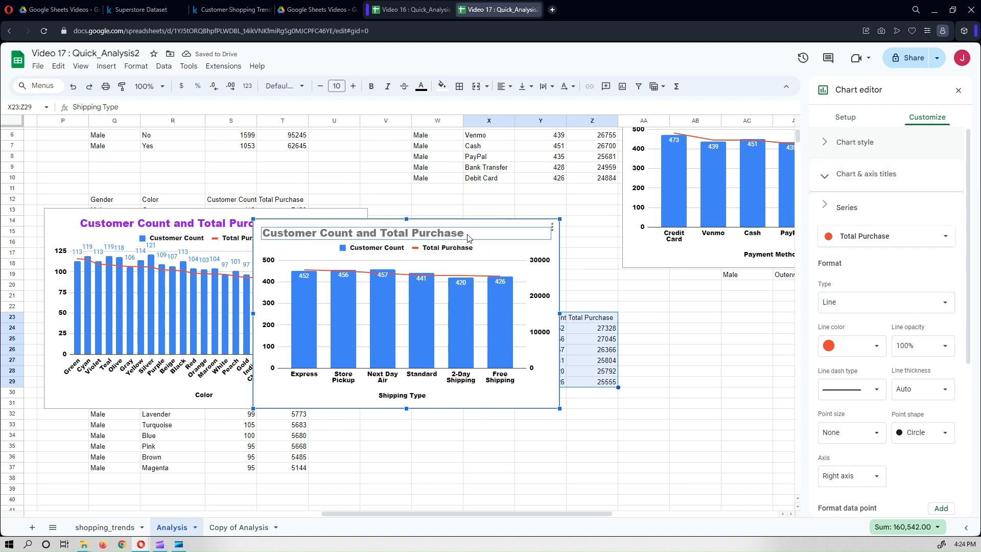
pyautogui.click(468, 235)
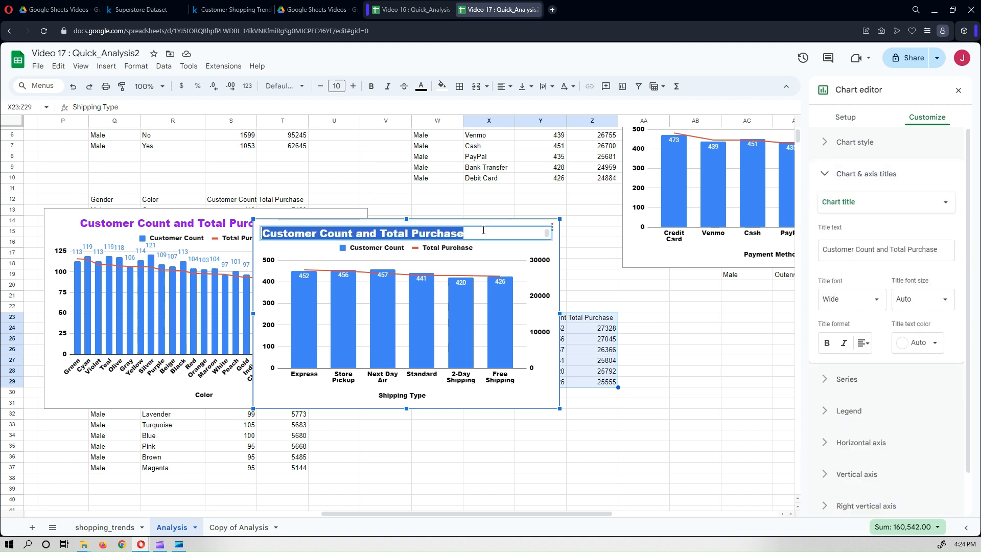
pyautogui.click(483, 233)
pyautogui.click(826, 343)
pyautogui.click(863, 352)
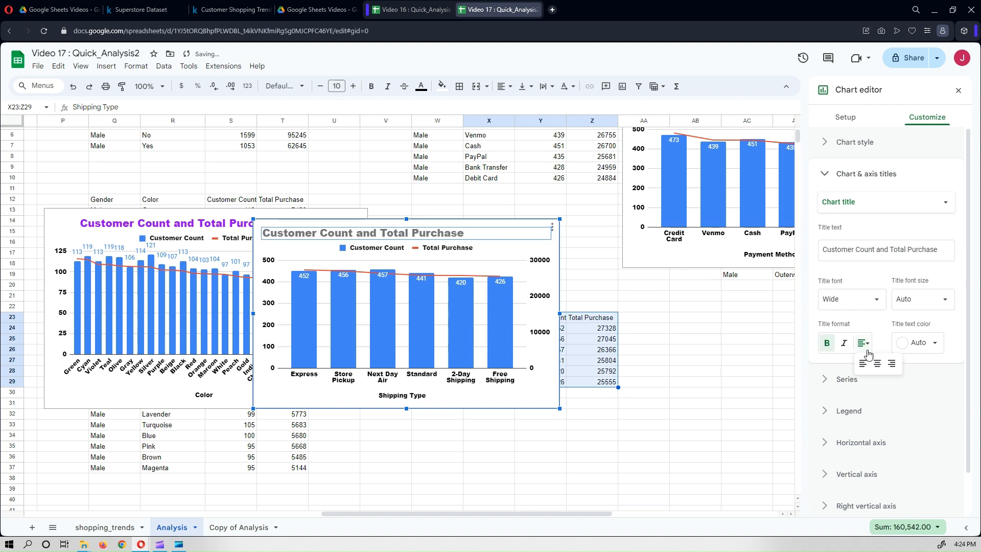
pyautogui.click(874, 369)
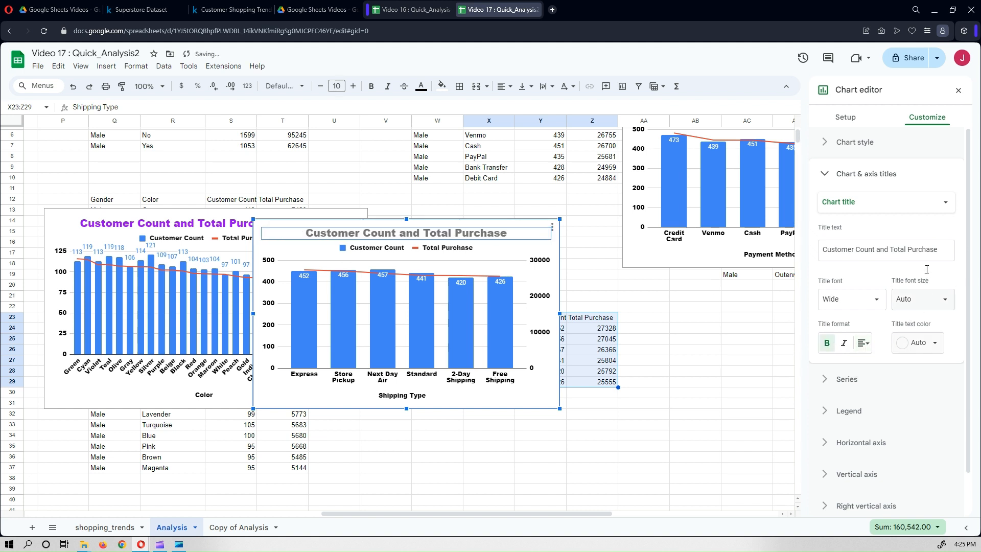
# Set the shipping type chart's title text color to purple
pyautogui.click(920, 342)
pyautogui.click(914, 401)
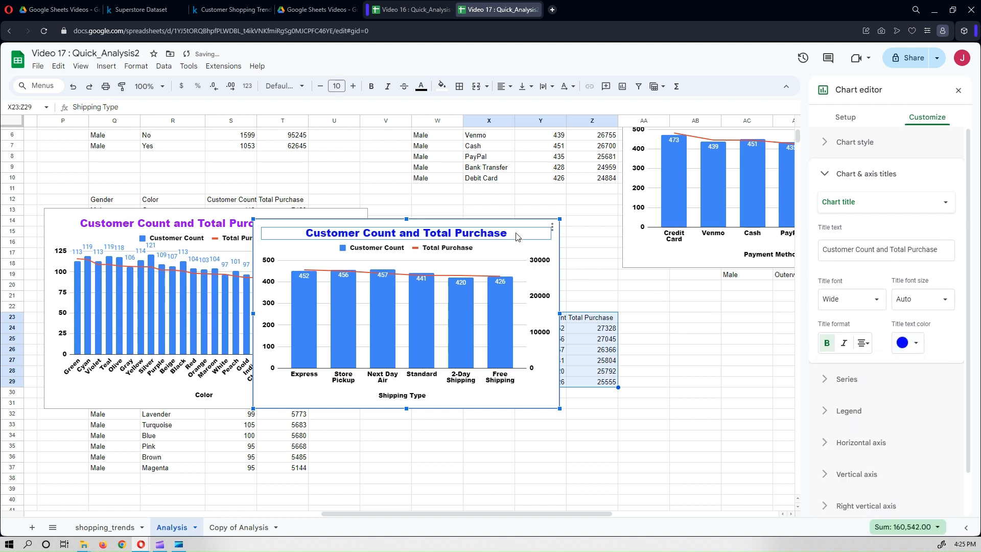
pyautogui.click(909, 348)
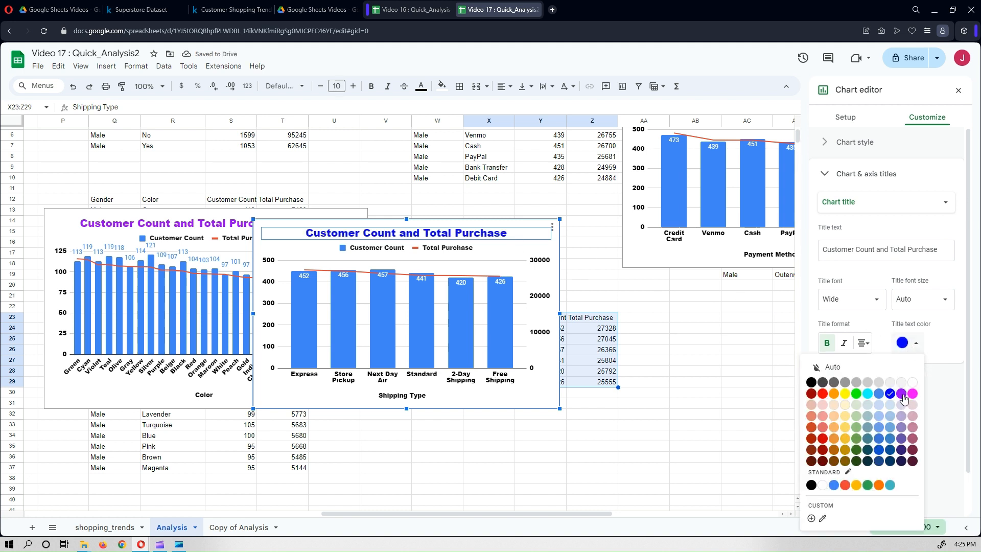
pyautogui.click(901, 394)
# Change the shipping type chart's title to "Customer Count and Total Purchase by Shipping Type" and close the chart editor
pyautogui.doubleClick(523, 233)
pyautogui.click(523, 232)
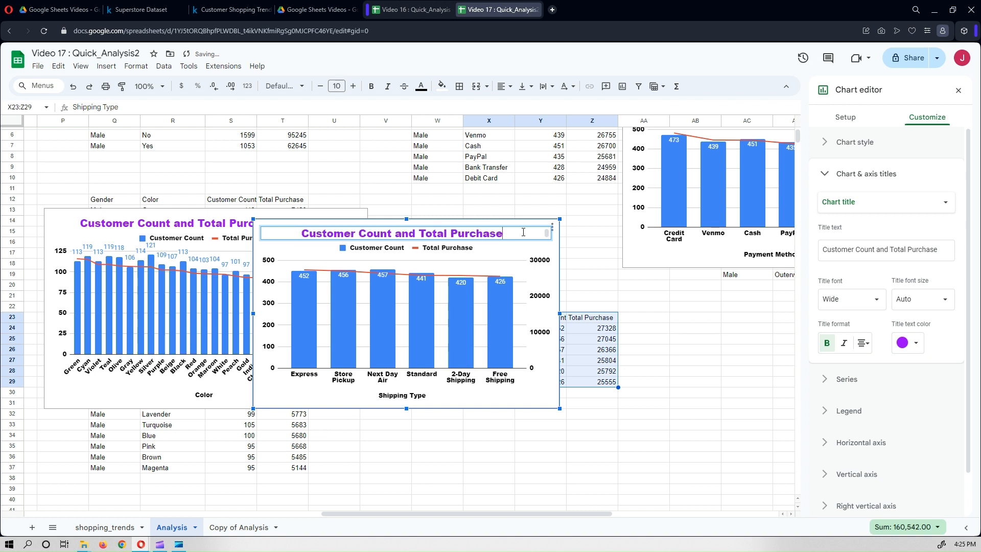
pyautogui.write('by ')
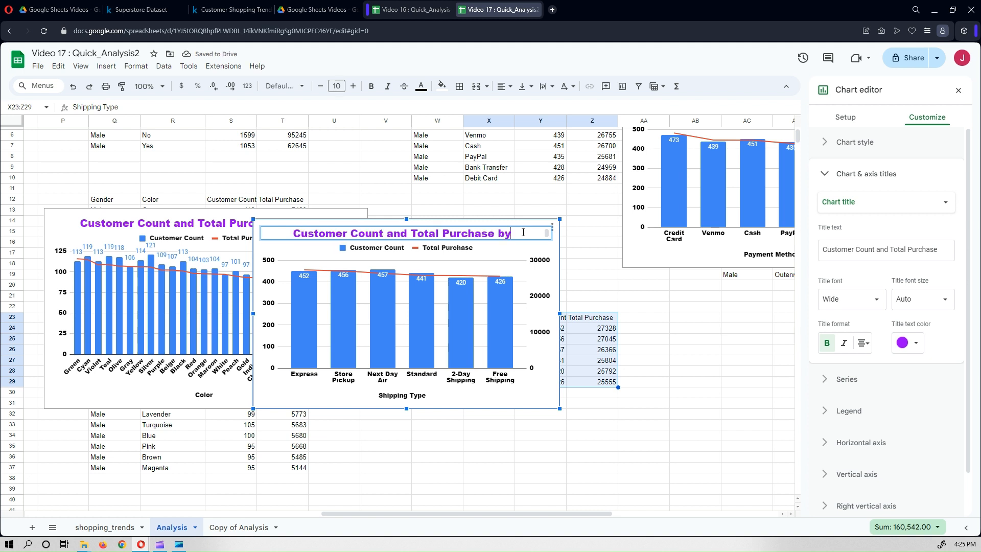
pyautogui.write('Shippi')
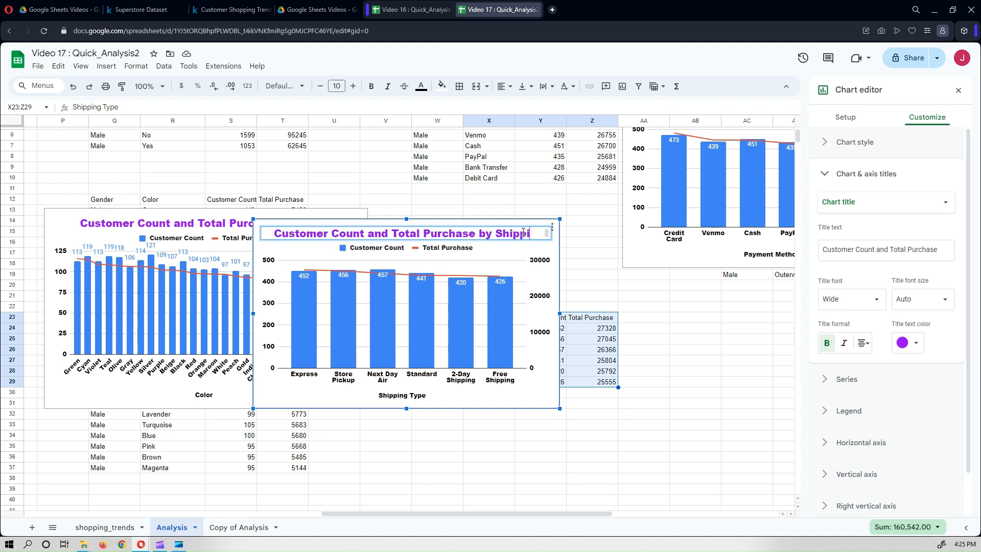
pyautogui.write('ng Tye')
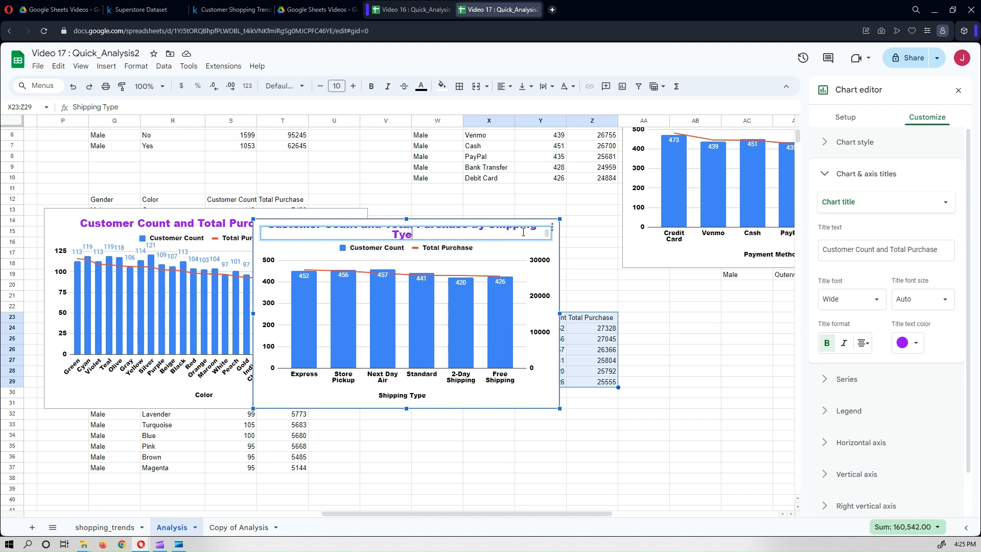
pyautogui.press('BackSpace')
pyautogui.write('pe')
pyautogui.press('Return')
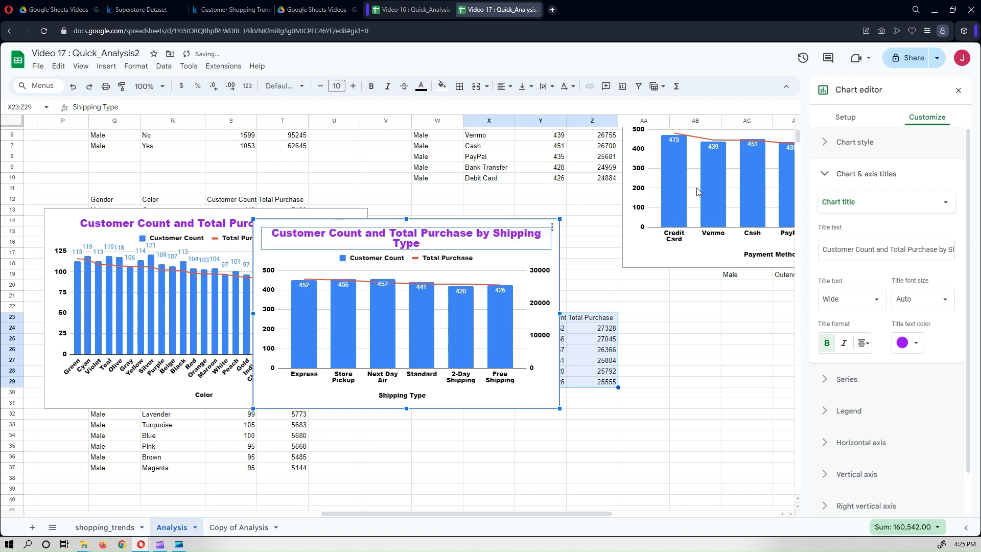
pyautogui.click(957, 91)
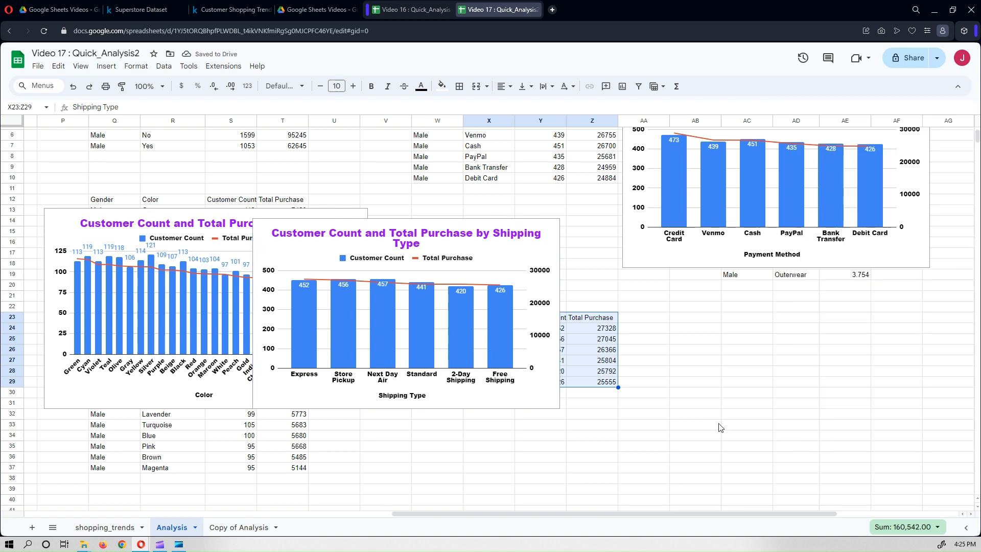
# Move the shipping type chart directly below the payment method chart, aligned with column AA from about row 20
pyautogui.scroll(2, 720, 429)
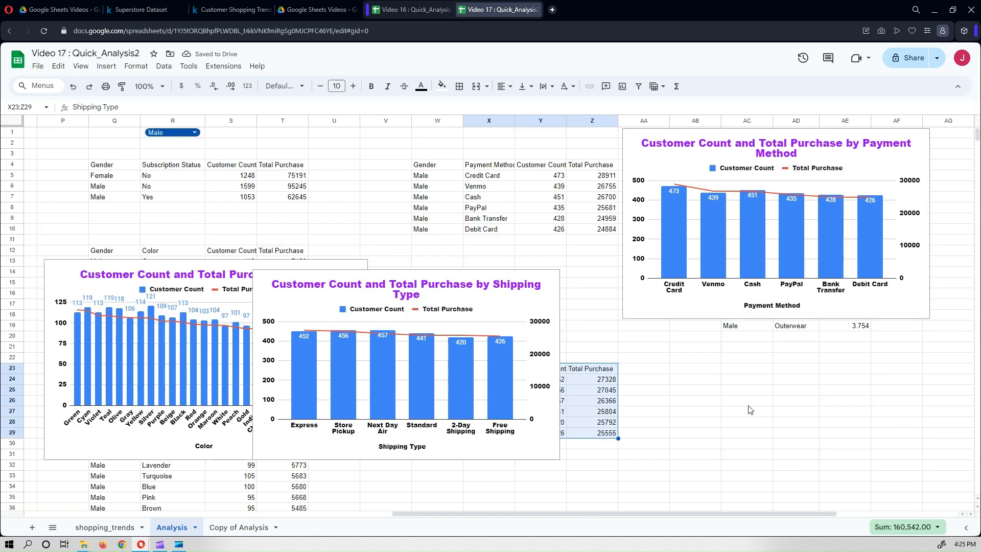
pyautogui.click(548, 277)
pyautogui.moveTo(574, 291); pyautogui.dragTo(921, 345)
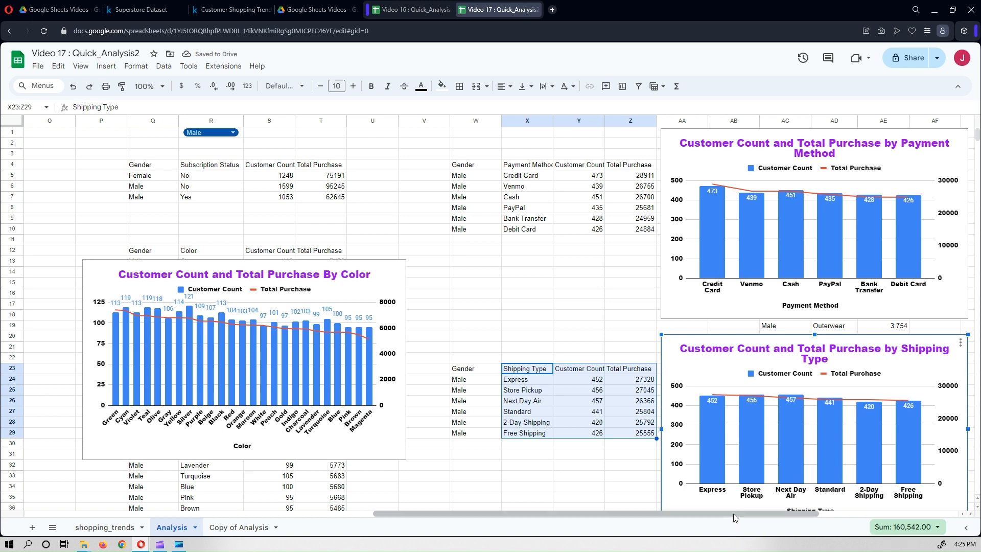
pyautogui.moveTo(733, 514); pyautogui.dragTo(869, 519)
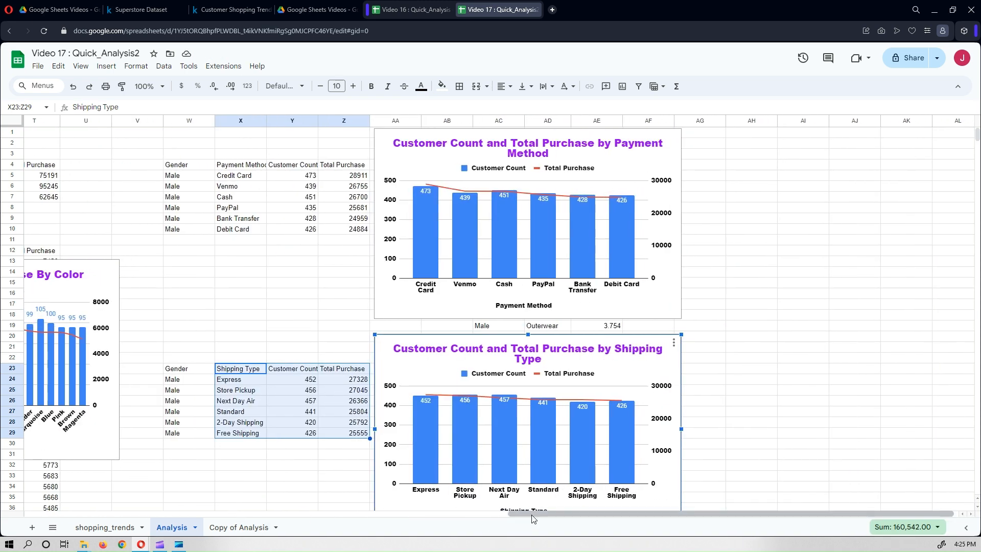
pyautogui.moveTo(534, 514); pyautogui.dragTo(325, 523)
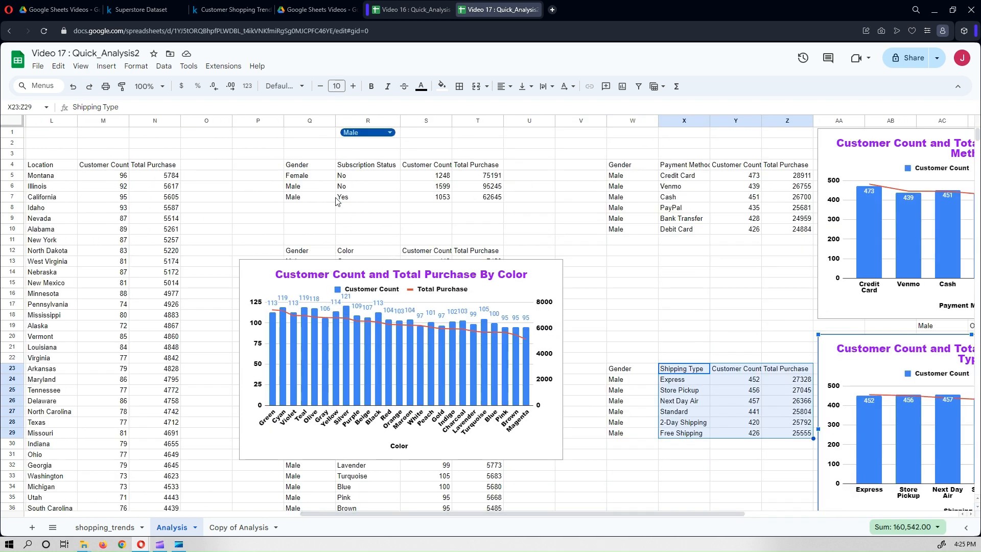
pyautogui.click(359, 135)
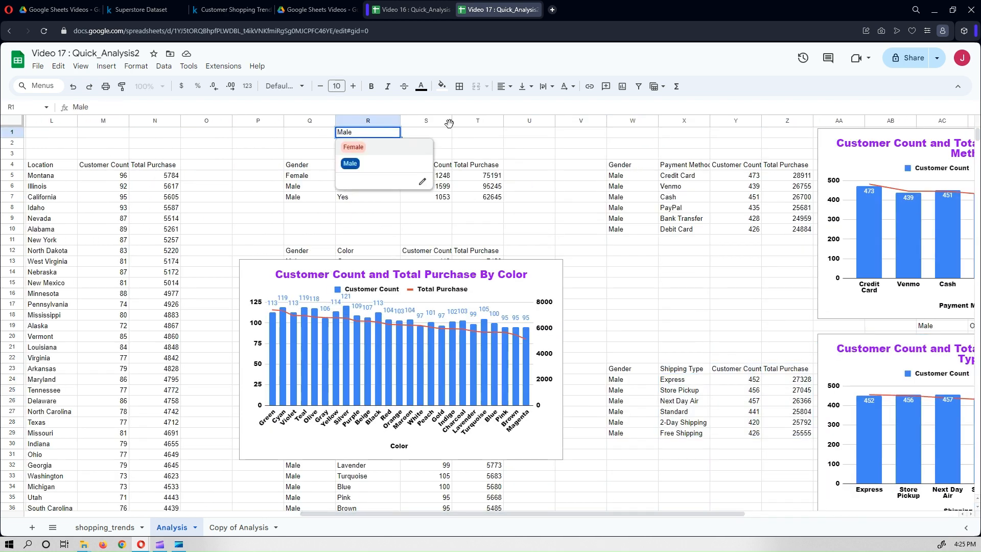
pyautogui.click(479, 146)
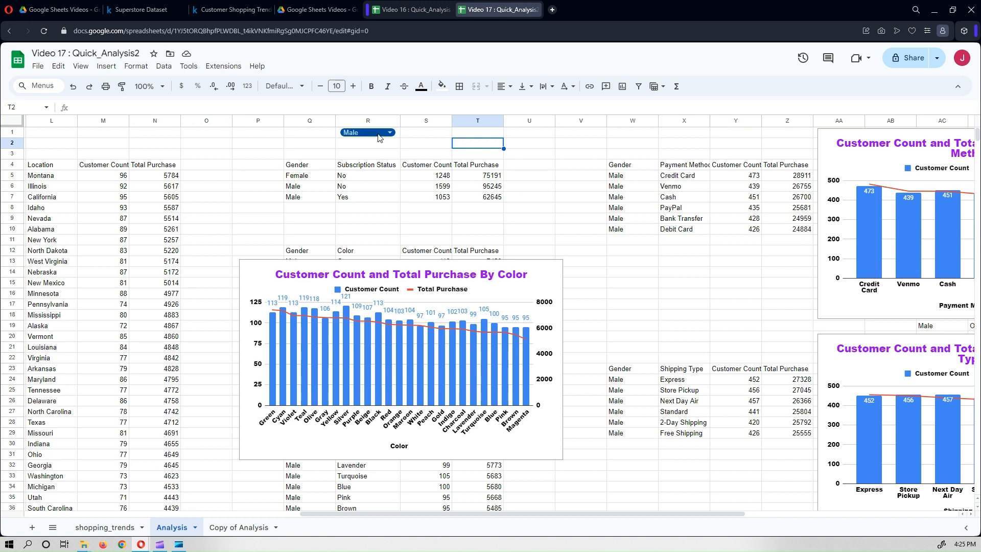
pyautogui.click(376, 134)
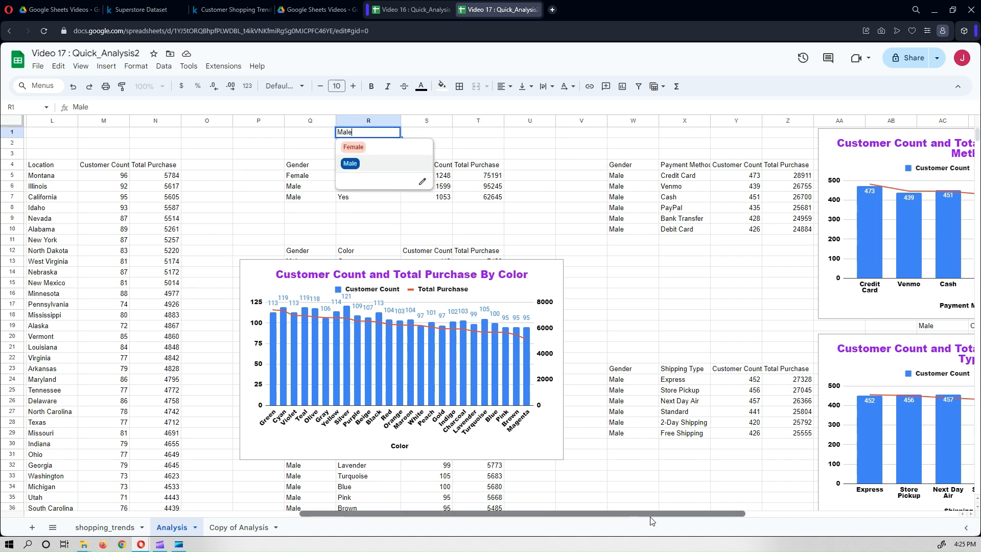
pyautogui.moveTo(626, 513); pyautogui.dragTo(651, 513)
pyautogui.click(637, 480)
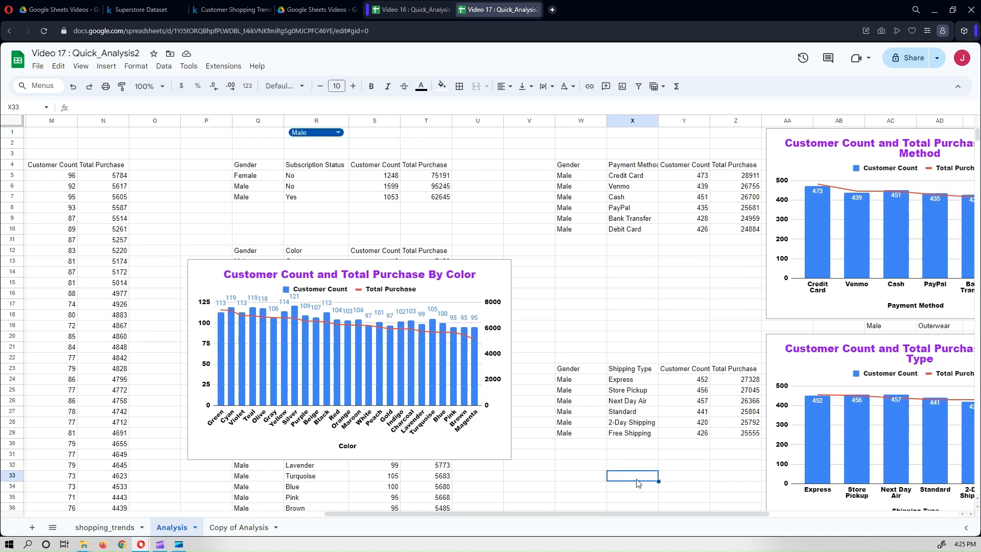
# Switch the gender dropdown in R1 to Female and back to Male to check that all three charts update
pyautogui.hotkey('ctrl', '-')
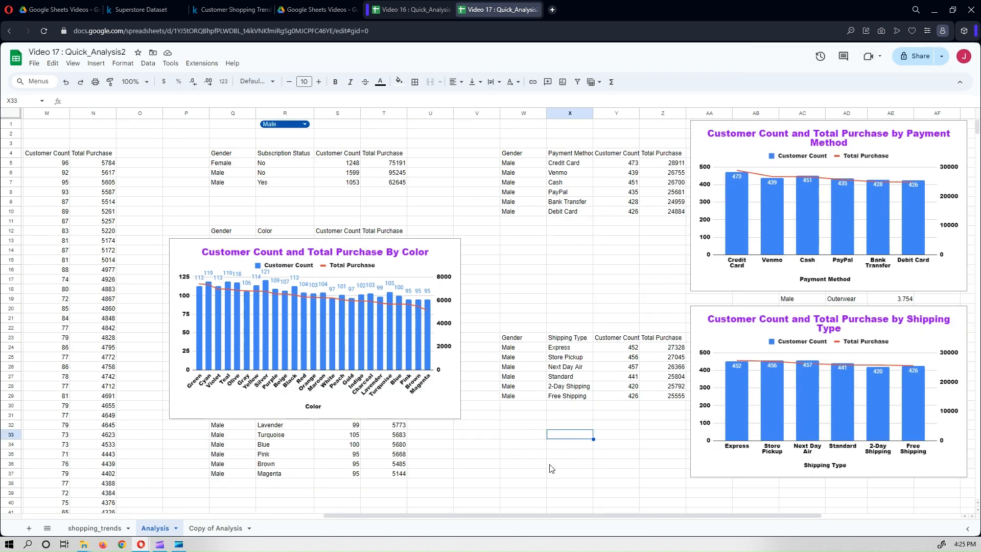
pyautogui.click(284, 119)
pyautogui.click(285, 124)
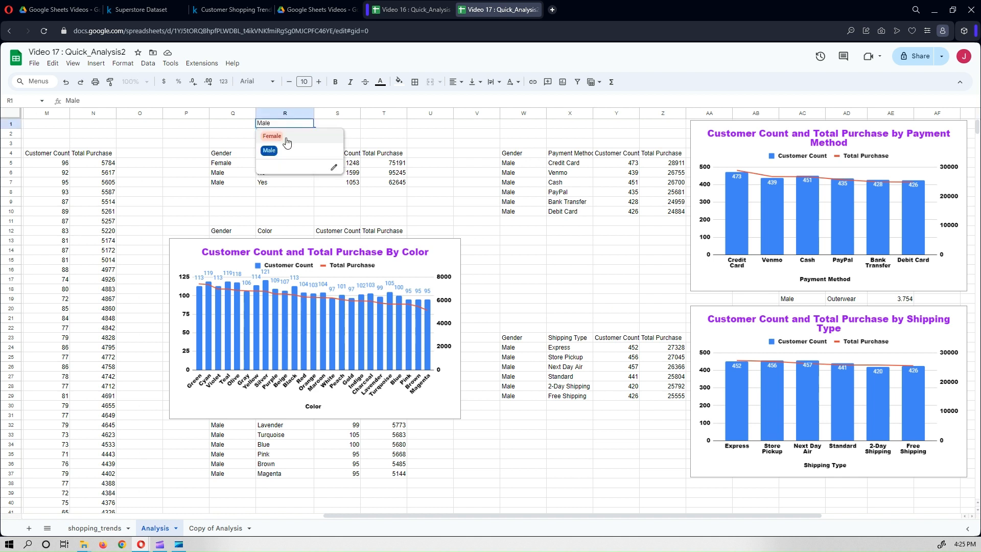
pyautogui.press('Return')
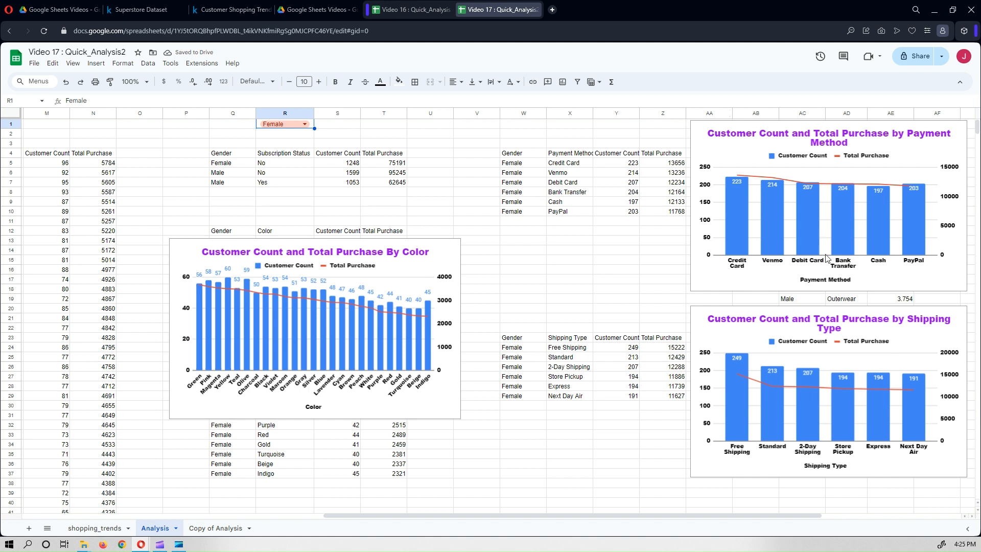
pyautogui.click(287, 125)
pyautogui.click(281, 152)
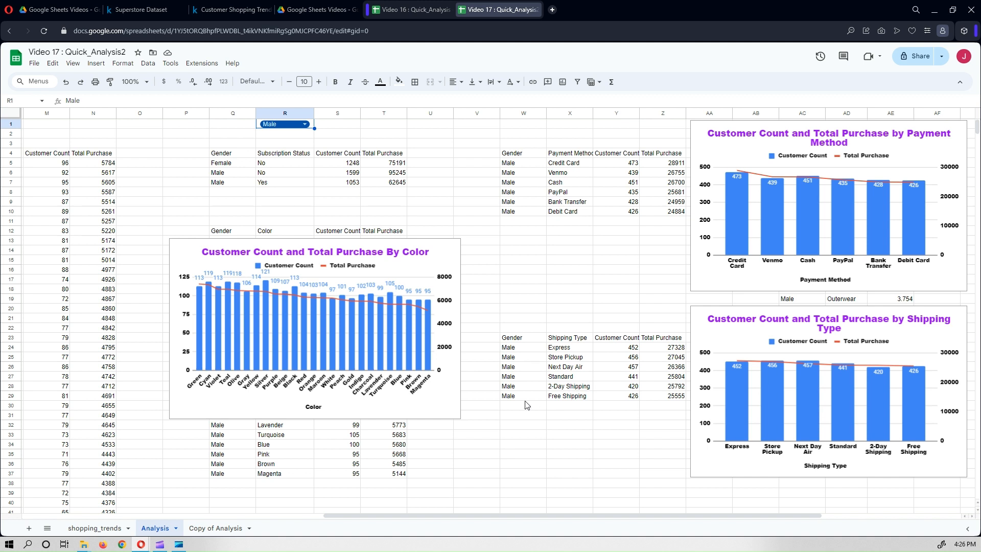
# Enlarge the color chart so that it extends to about column W and row 36
pyautogui.click(461, 419)
pyautogui.moveTo(461, 419); pyautogui.dragTo(536, 450)
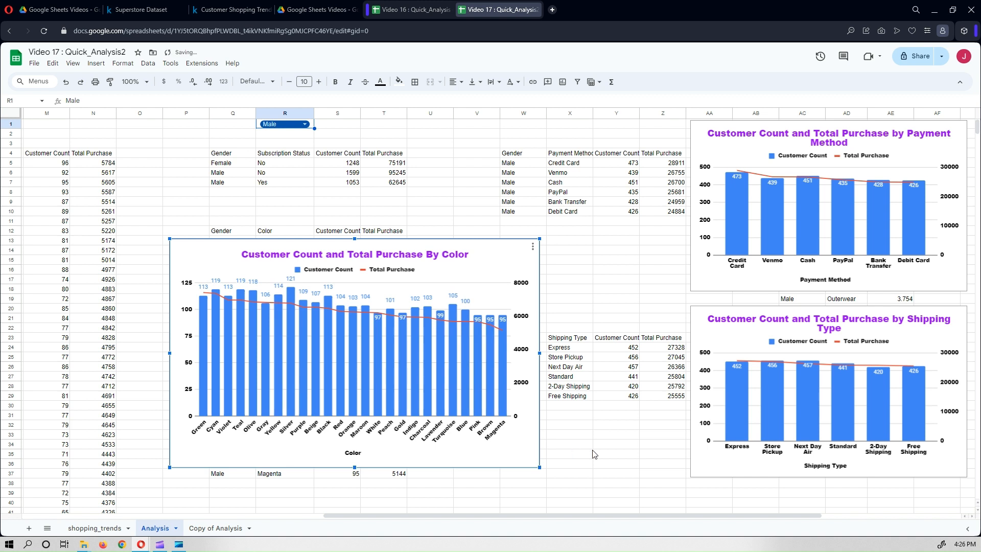